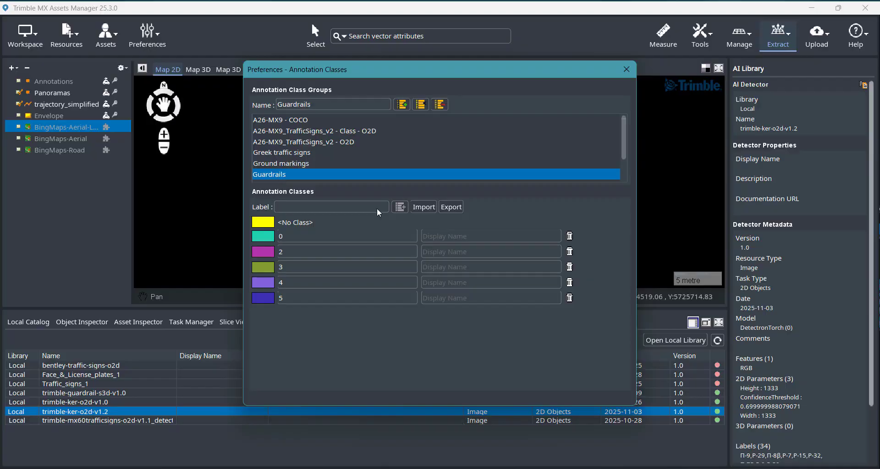
# Add a new annotation class group named Guardrails2
pyautogui.click(293, 163)
pyautogui.click(276, 173)
pyautogui.click(338, 101)
pyautogui.write('2')
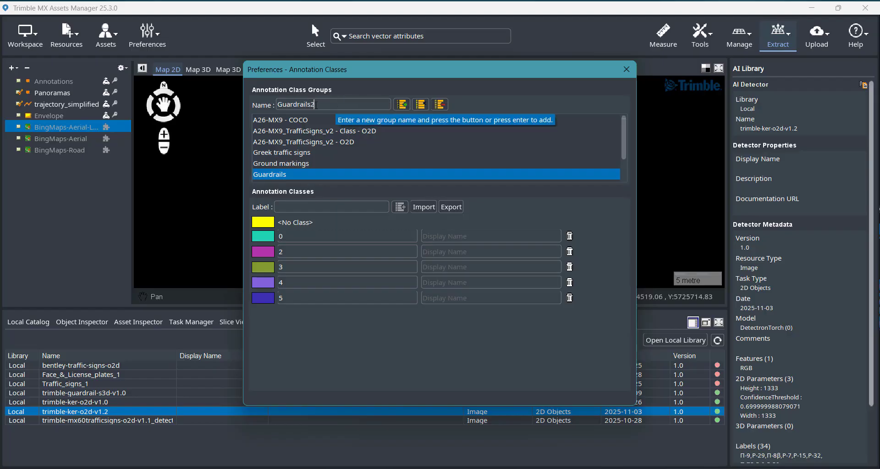
pyautogui.click(406, 105)
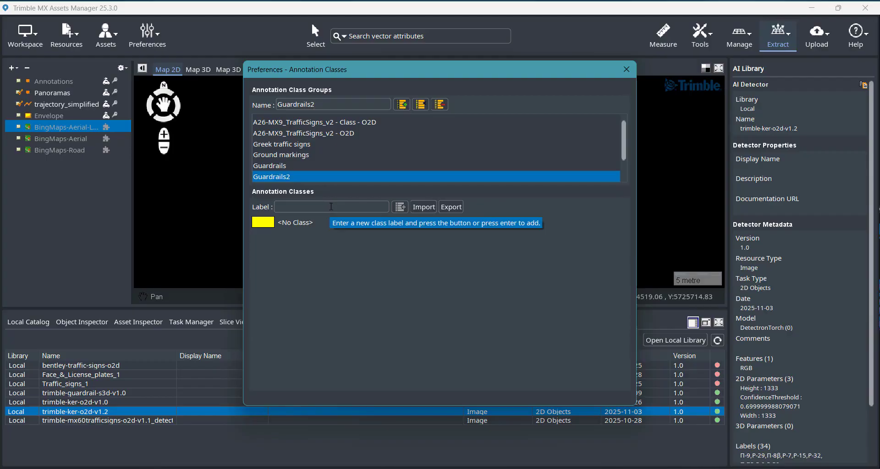
# Add the class labels "stop sign" and "100 speed limit" to the Guardrails2 group
pyautogui.write('stop sig')
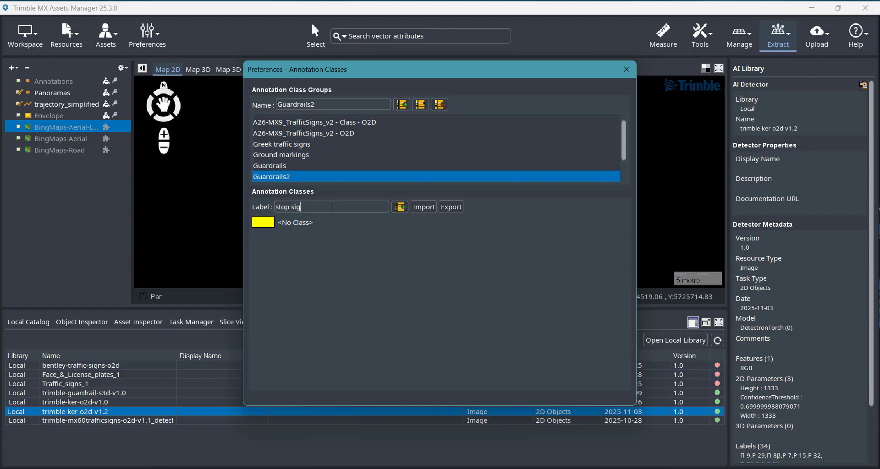
pyautogui.write('n')
pyautogui.click(402, 209)
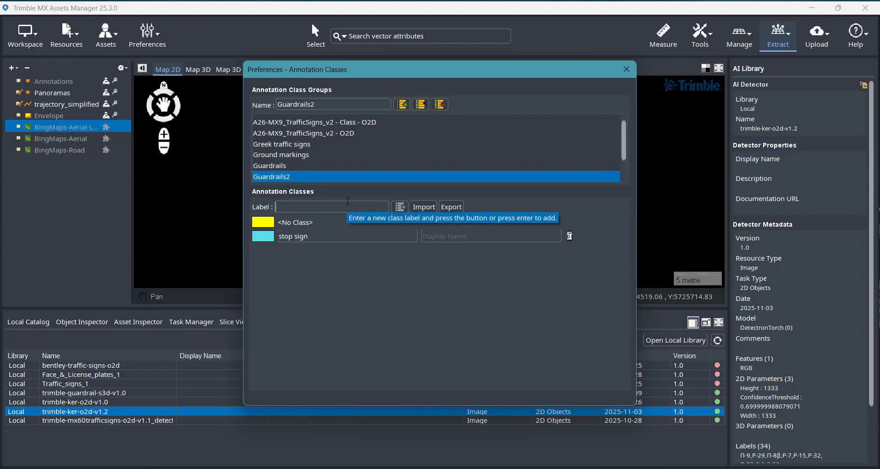
pyautogui.write('100 speed limit')
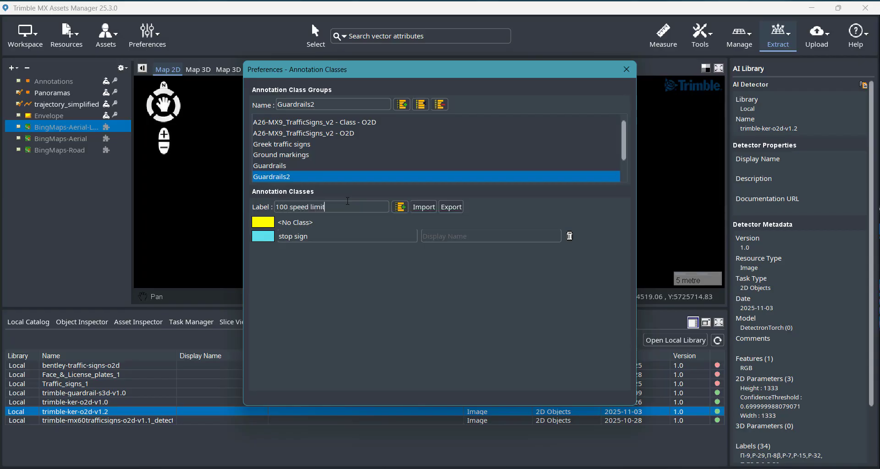
pyautogui.click(401, 207)
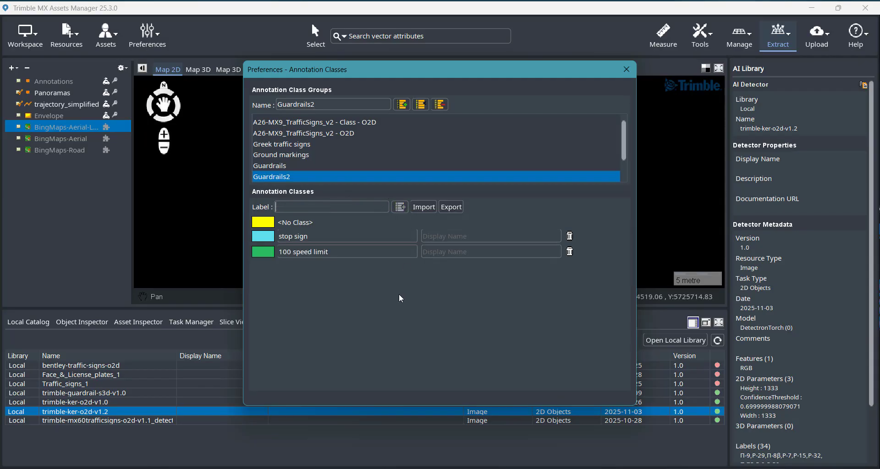
# Enter the display name "waefew" for the 100 speed limit class and "awerf" for the stop sign class
pyautogui.click(538, 252)
pyautogui.write('waefew')
pyautogui.click(506, 238)
pyautogui.write('awerf')
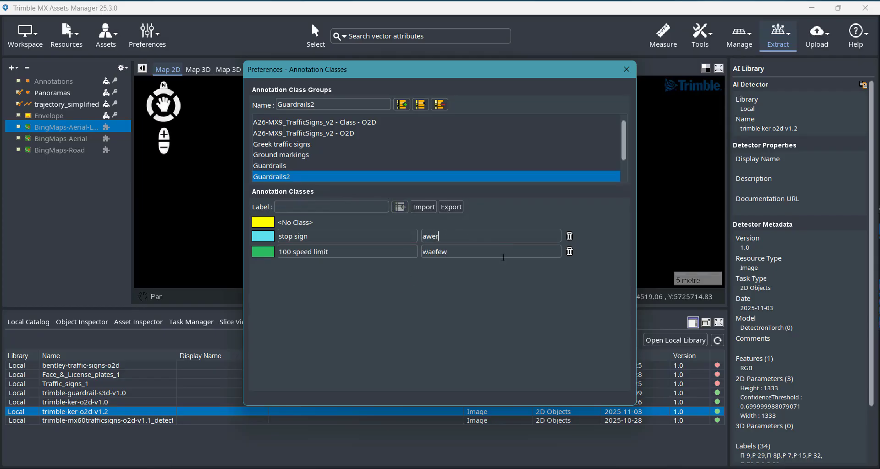
# Switch to the Guardrails group and back to Guardrails2 to check its class display names
pyautogui.click(284, 166)
pyautogui.click(285, 178)
pyautogui.click(447, 252)
pyautogui.click(446, 251)
pyautogui.scroll(-2, 320, 144)
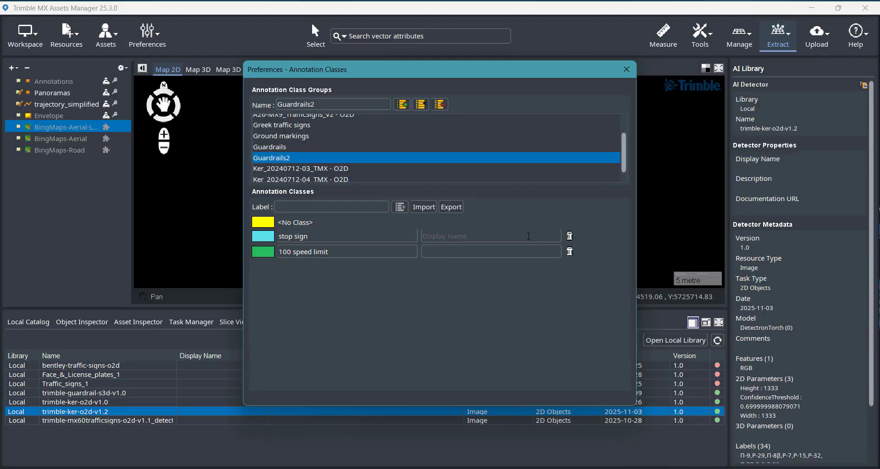
# Delete the 100 speed limit class and the whole Guardrails2 group, leaving the Guardrails group selected
pyautogui.click(570, 252)
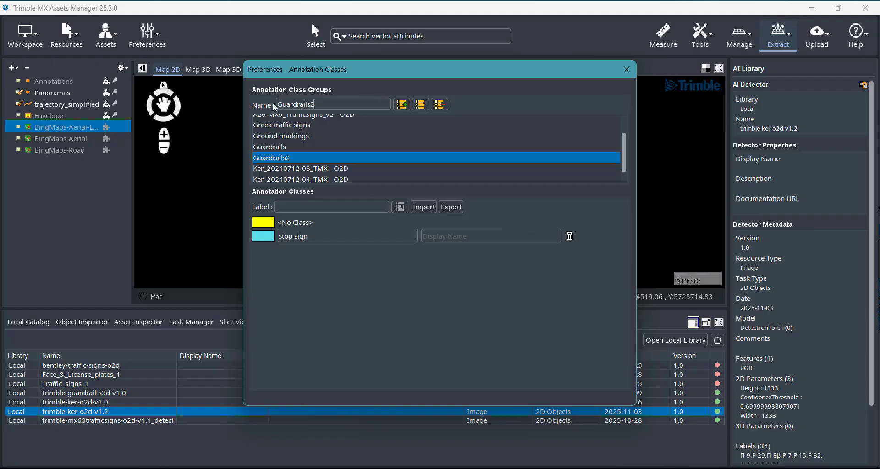
pyautogui.click(441, 104)
pyautogui.click(278, 147)
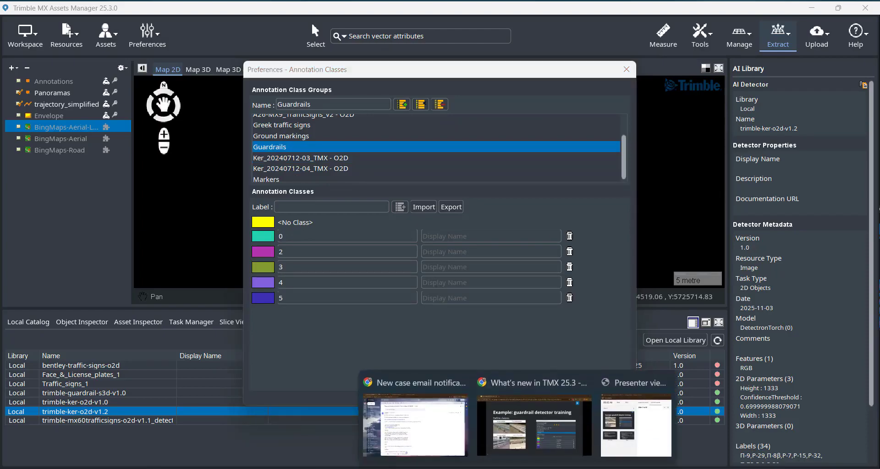
# Switch to the Google Slides presentation, view the slide on creating an asset resource, and return to Trimble MX Assets Manager
pyautogui.click(530, 422)
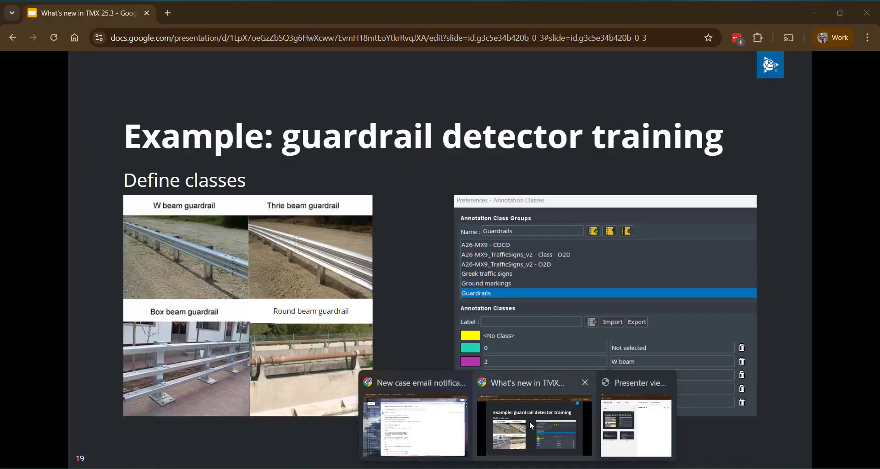
pyautogui.click(518, 246)
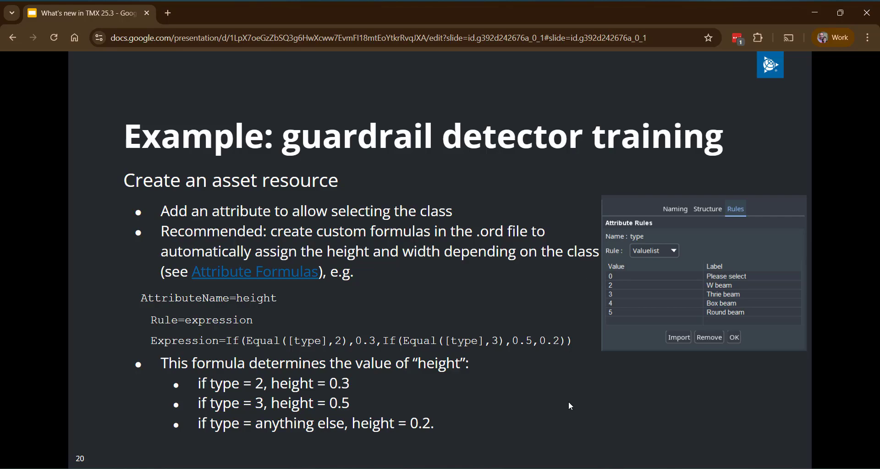
pyautogui.hotkey('alt', 'Tab')
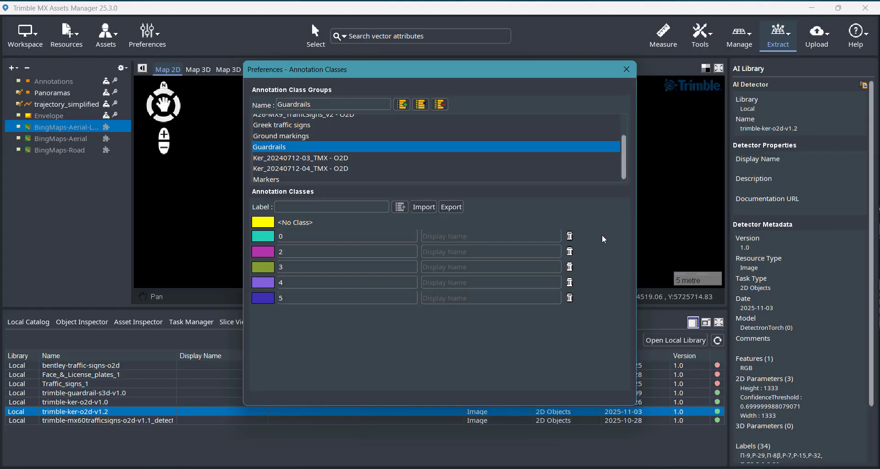
# Close the annotation class preferences and look through the Local Catalog's generic resources, sorted by name, for guardrail datasets
pyautogui.click(626, 70)
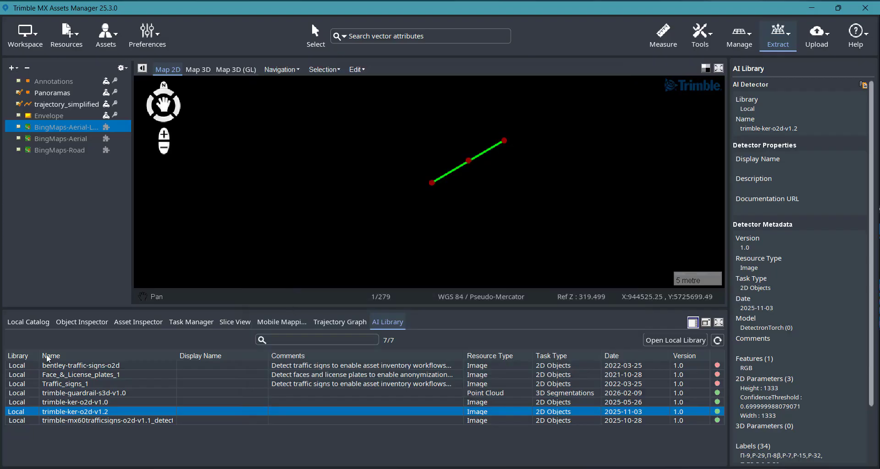
pyautogui.click(28, 323)
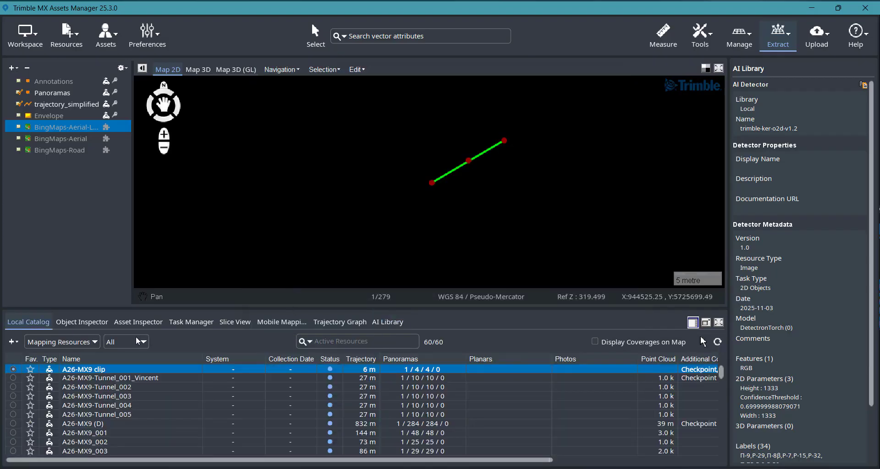
pyautogui.click(77, 342)
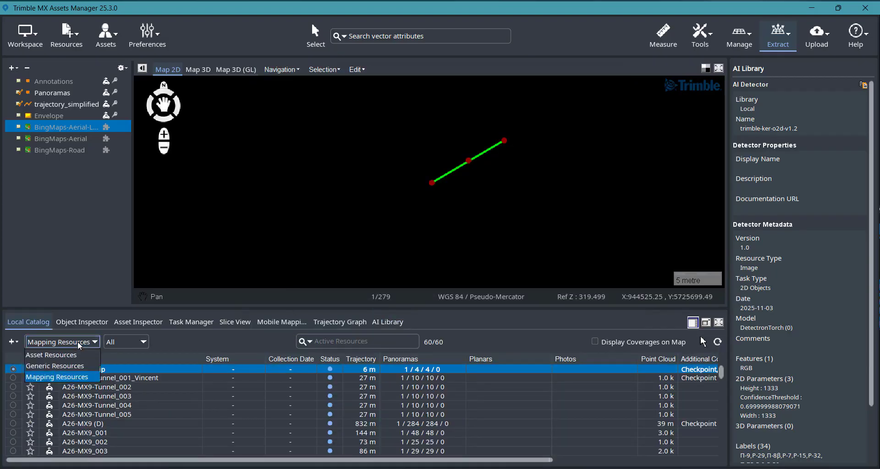
pyautogui.click(63, 364)
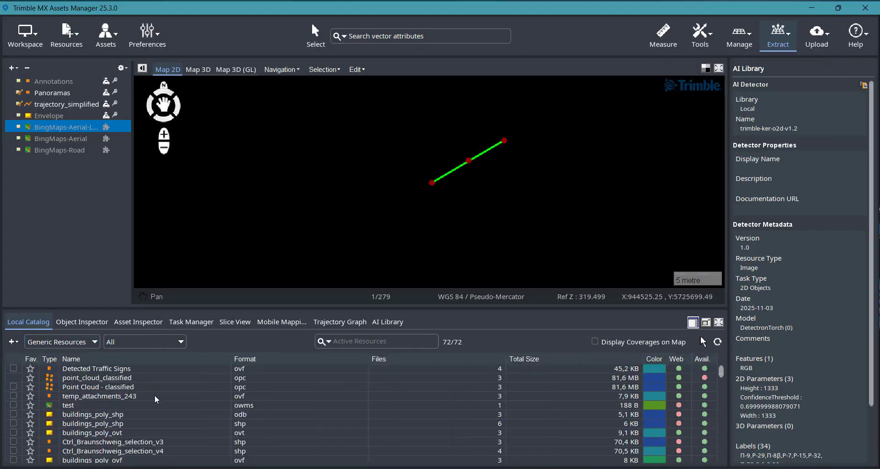
pyautogui.click(123, 359)
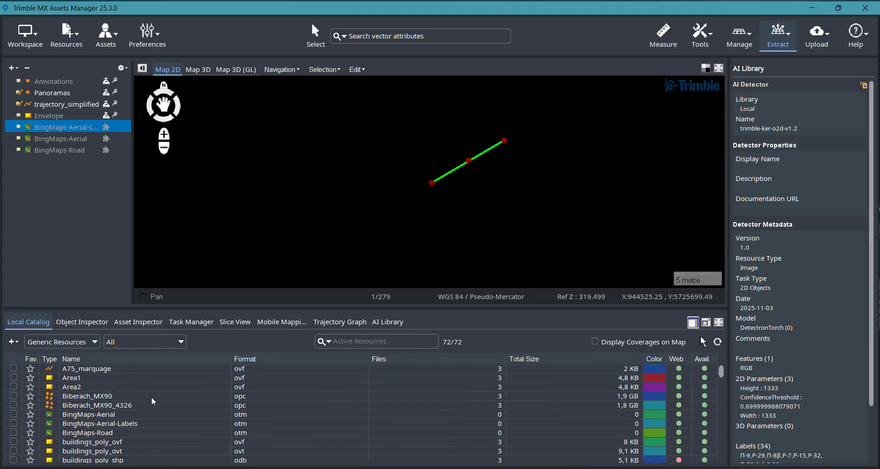
pyautogui.scroll(-3, 151, 403)
pyautogui.scroll(-4, 152, 404)
pyautogui.scroll(1, 151, 407)
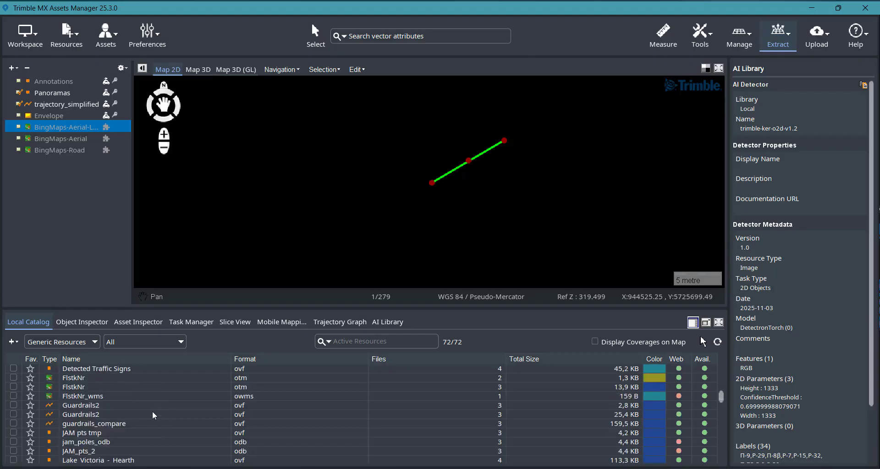
pyautogui.scroll(1, 110, 412)
pyautogui.scroll(-1, 122, 419)
pyautogui.scroll(1, 110, 403)
# List the Local Catalog's asset resources sorted by name and load the Guardrails resource
pyautogui.click(82, 344)
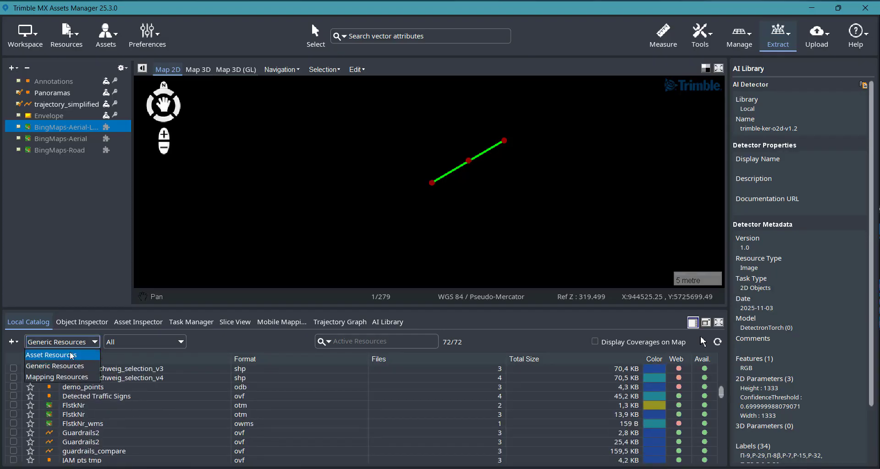
pyautogui.click(55, 352)
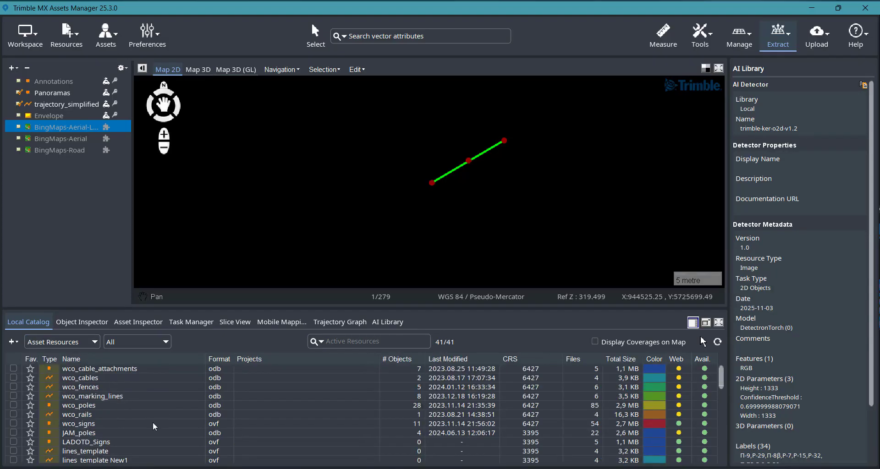
pyautogui.click(104, 359)
pyautogui.scroll(-3, 107, 393)
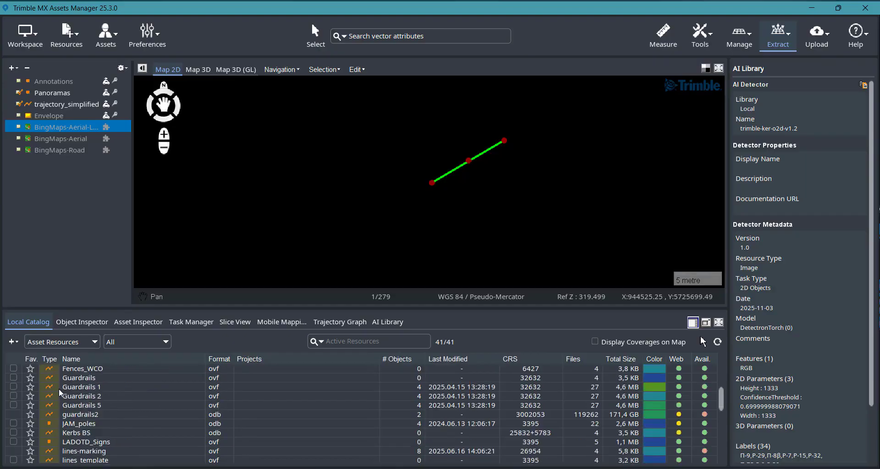
pyautogui.click(13, 378)
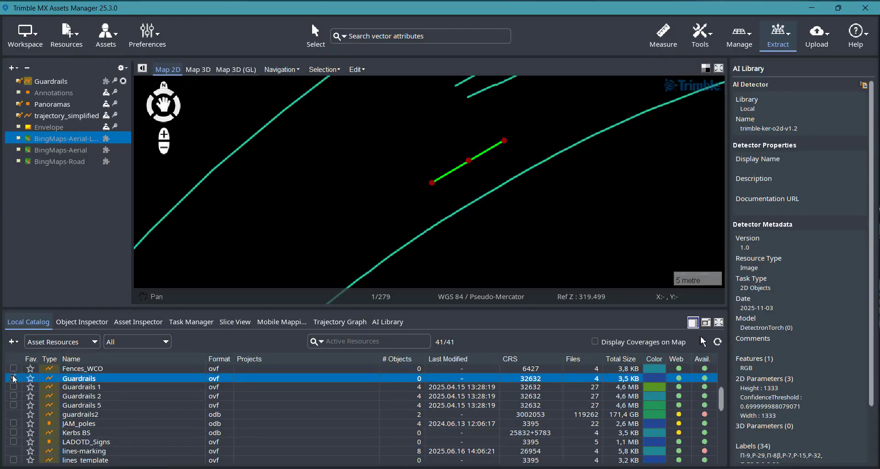
# Examine the type, width and height columns in the Guardrails dataset's attribute table, enlarged to full screen, and close it
pyautogui.rightClick(51, 80)
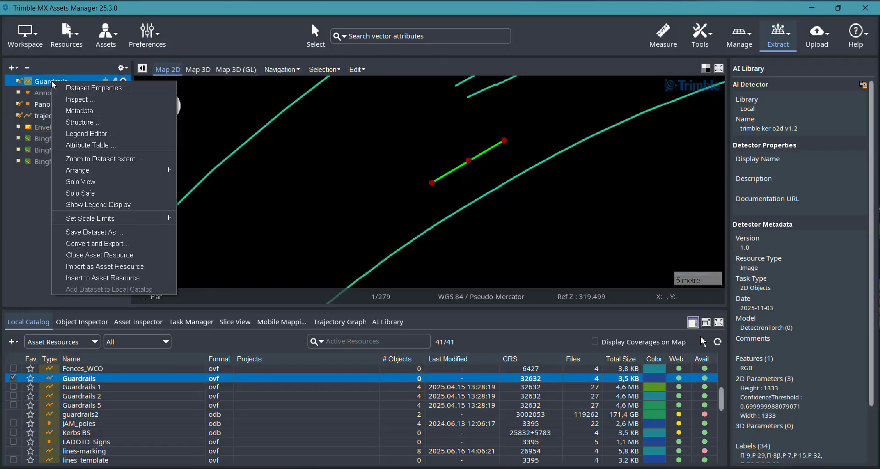
pyautogui.click(89, 145)
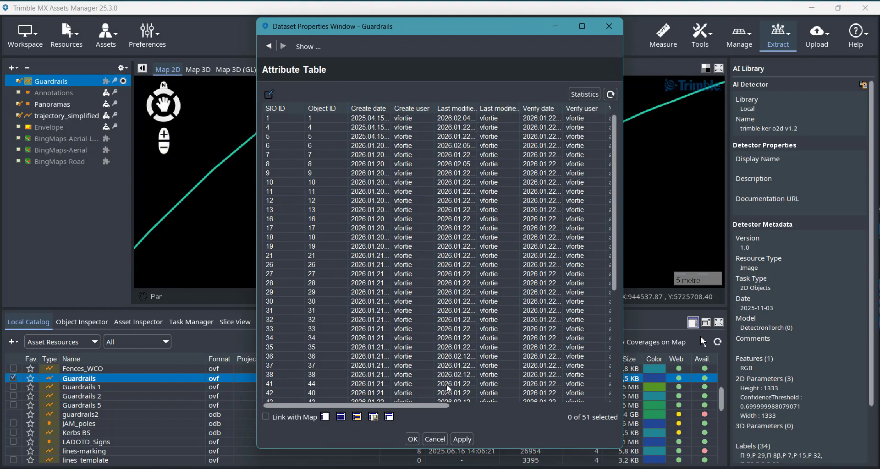
pyautogui.click(584, 24)
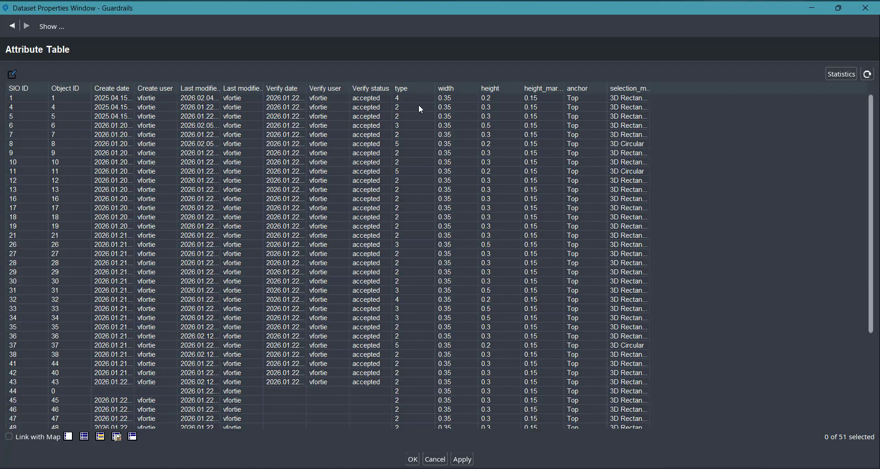
pyautogui.click(436, 462)
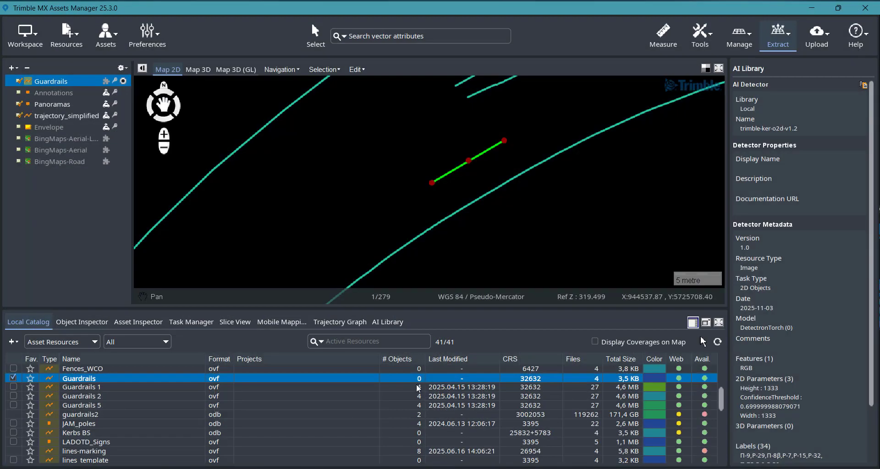
# Open the file location of the Guardrails dataset from its dataset properties
pyautogui.rightClick(82, 379)
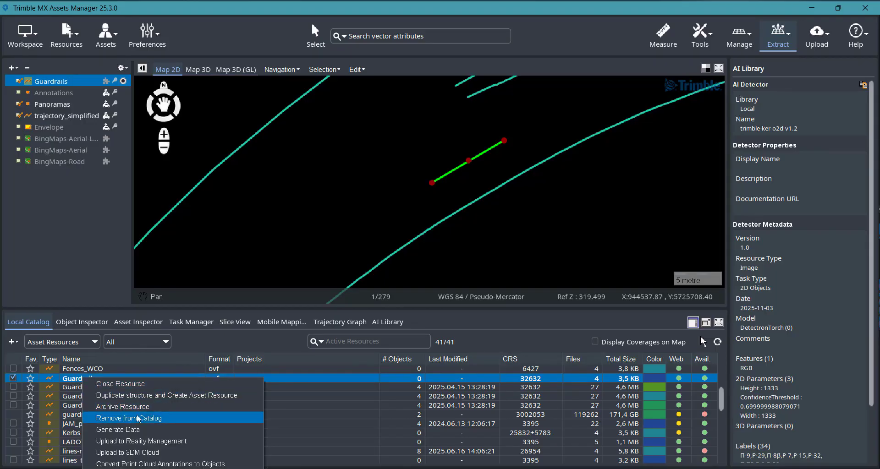
pyautogui.click(51, 79)
pyautogui.rightClick(51, 78)
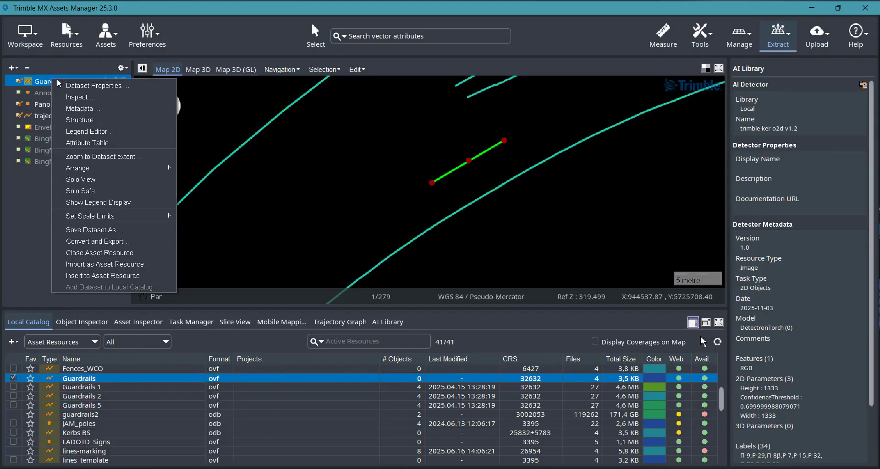
pyautogui.click(90, 86)
pyautogui.click(109, 136)
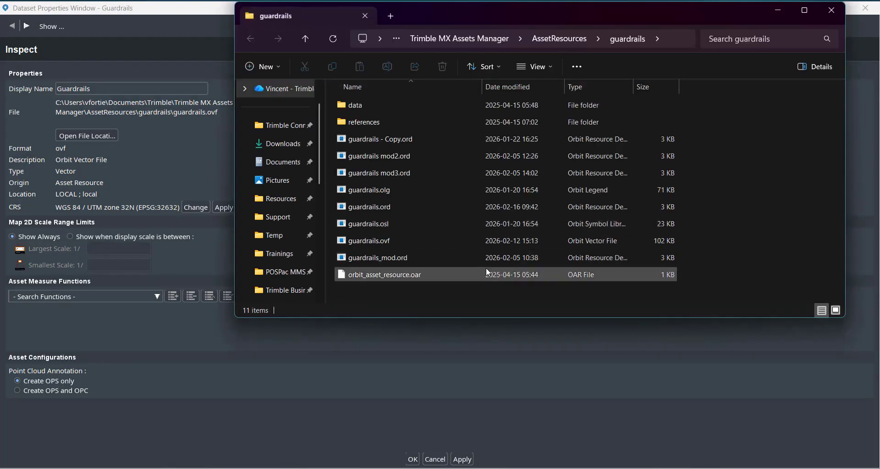
# Open guardrails.ord in Notepad++ and decline the program update
pyautogui.click(373, 210)
pyautogui.rightClick(374, 210)
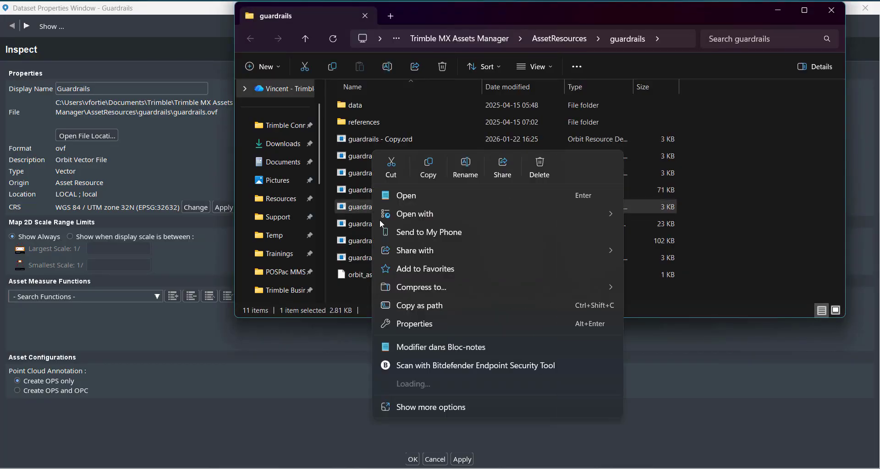
pyautogui.click(416, 390)
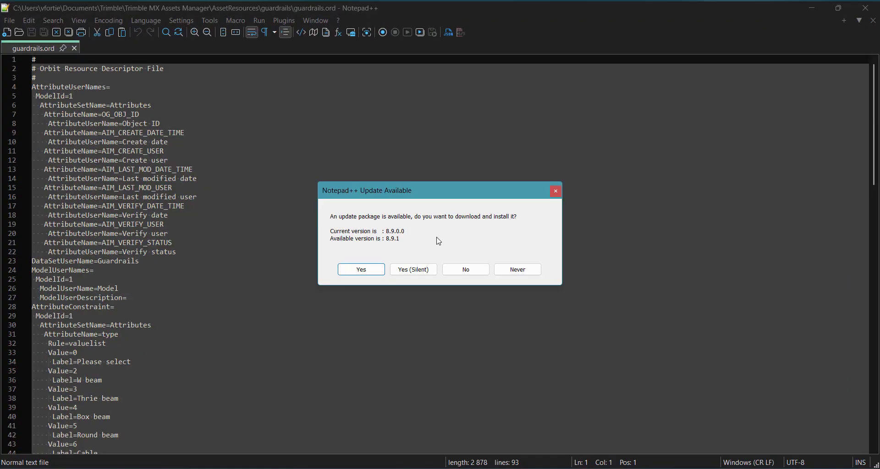
pyautogui.click(475, 273)
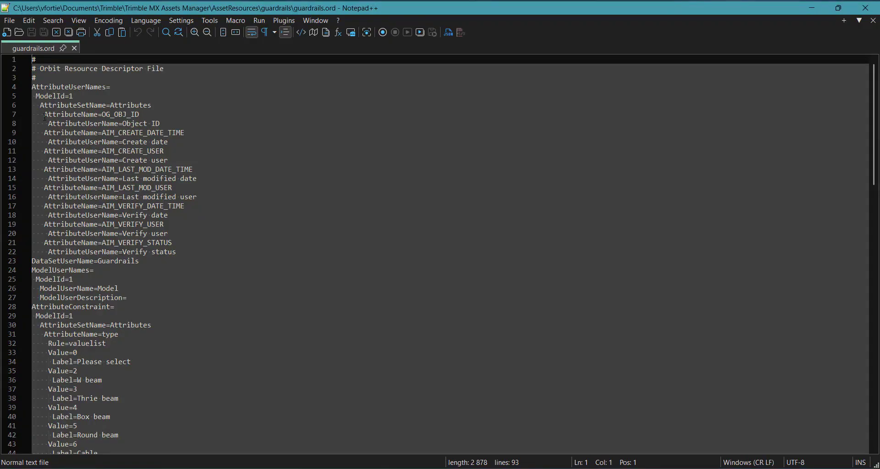
# Examine the attribute user names block and the value list of the type attribute in guardrails.ord by highlighting them
pyautogui.moveTo(32, 87); pyautogui.dragTo(171, 257)
pyautogui.scroll(-3, 218, 248)
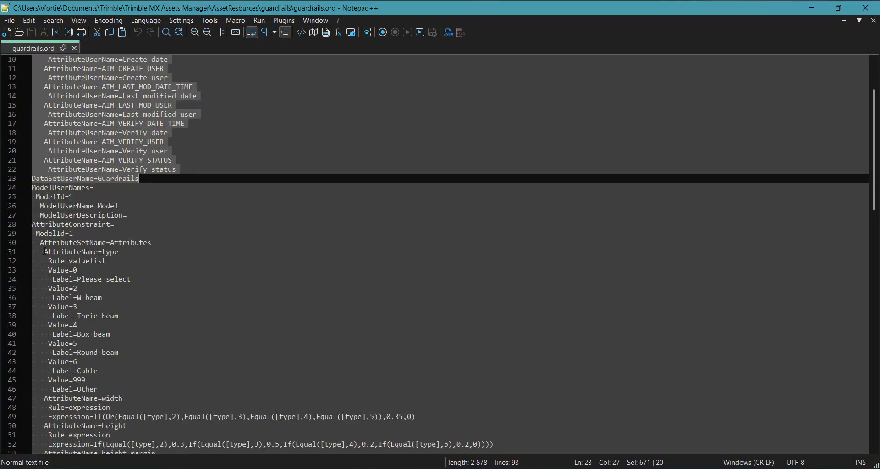
pyautogui.moveTo(44, 253); pyautogui.dragTo(154, 376)
pyautogui.hotkey('shift', 'Down')
pyautogui.hotkey('shift', 'Down')
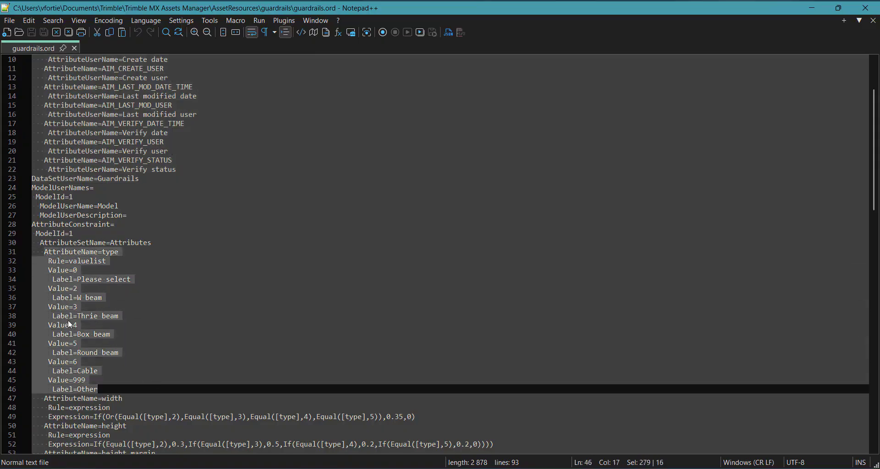
# Examine the expression rules from the width through the selection_method attributes in guardrails.ord by highlighting the block
pyautogui.scroll(-5, 137, 336)
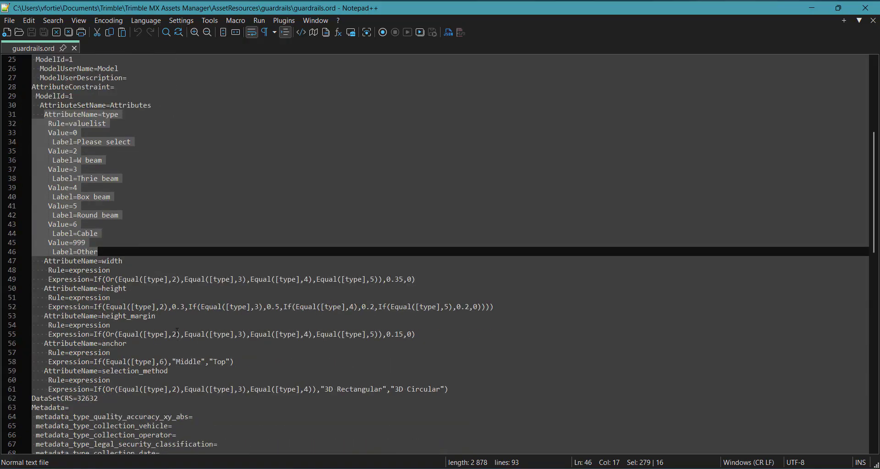
pyautogui.moveTo(39, 257); pyautogui.dragTo(452, 390)
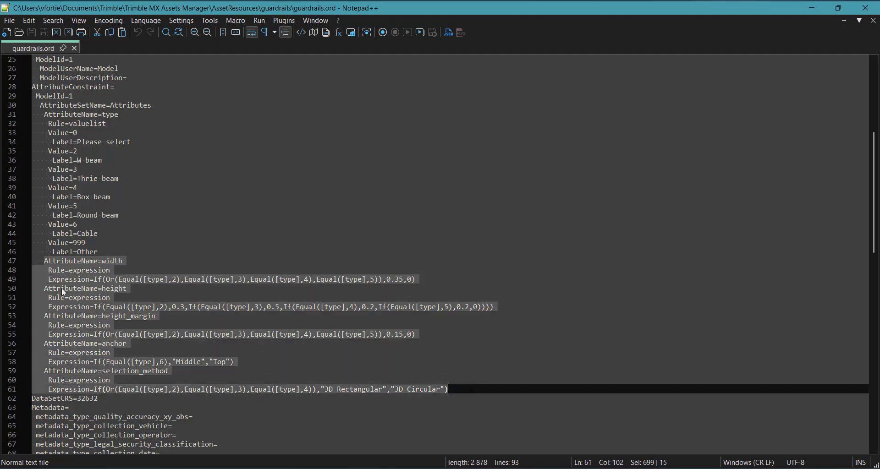
pyautogui.moveTo(33, 261); pyautogui.dragTo(452, 387)
# Examine the attributes and datatypes in the Guardrails dataset's structure in Trimble MX Assets Manager, and close it without changes
pyautogui.moveTo(529, 468)
pyautogui.click(469, 438)
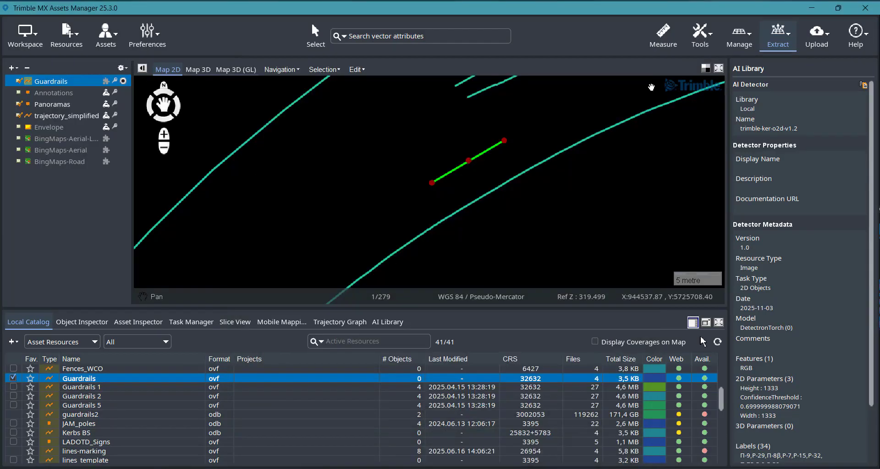
pyautogui.rightClick(59, 83)
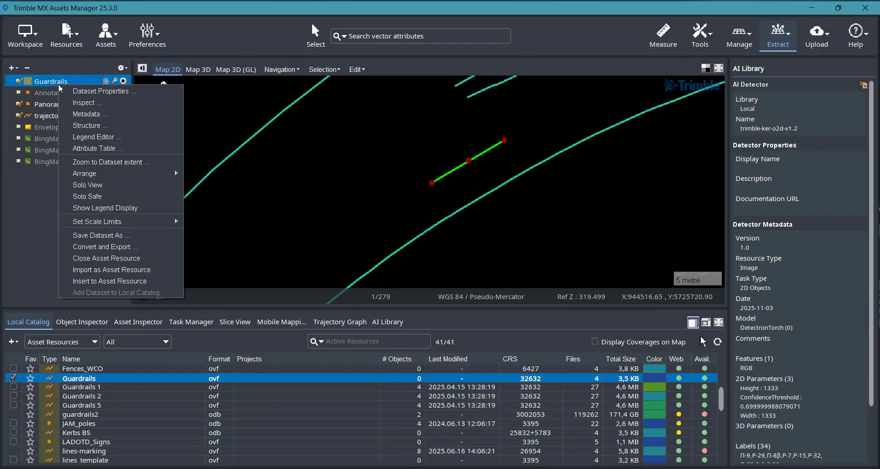
pyautogui.click(97, 125)
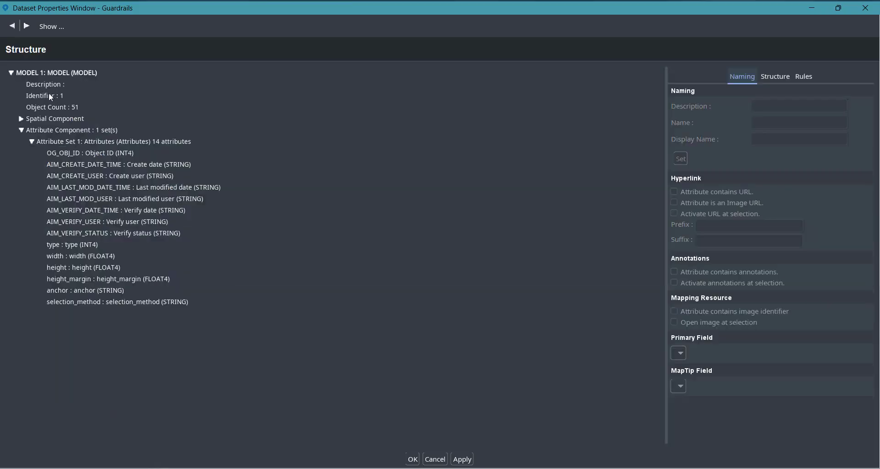
pyautogui.click(89, 260)
pyautogui.click(84, 267)
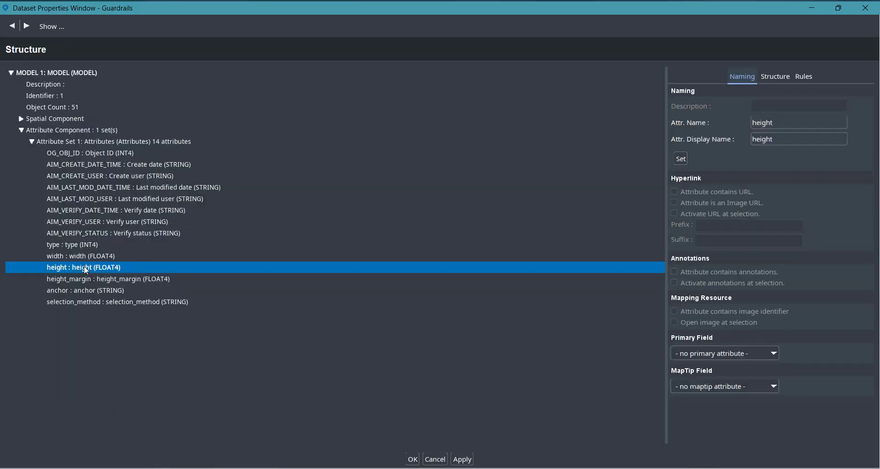
pyautogui.click(80, 279)
pyautogui.click(86, 269)
pyautogui.click(786, 79)
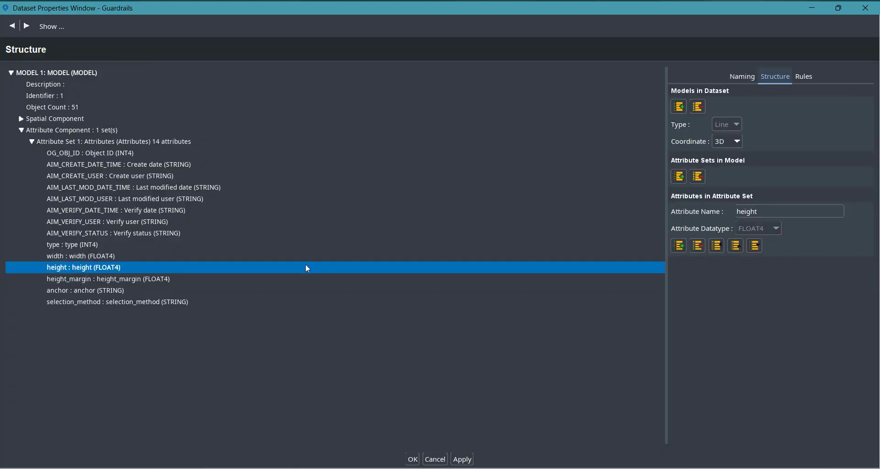
pyautogui.click(147, 278)
pyautogui.click(124, 290)
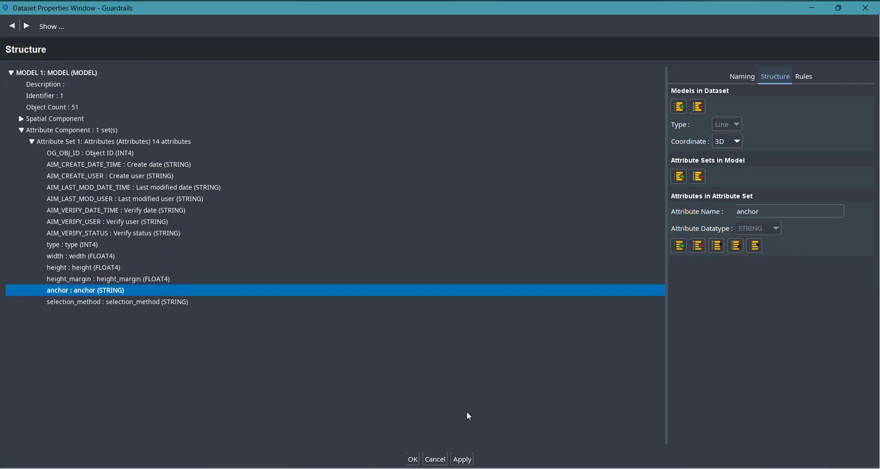
pyautogui.click(439, 460)
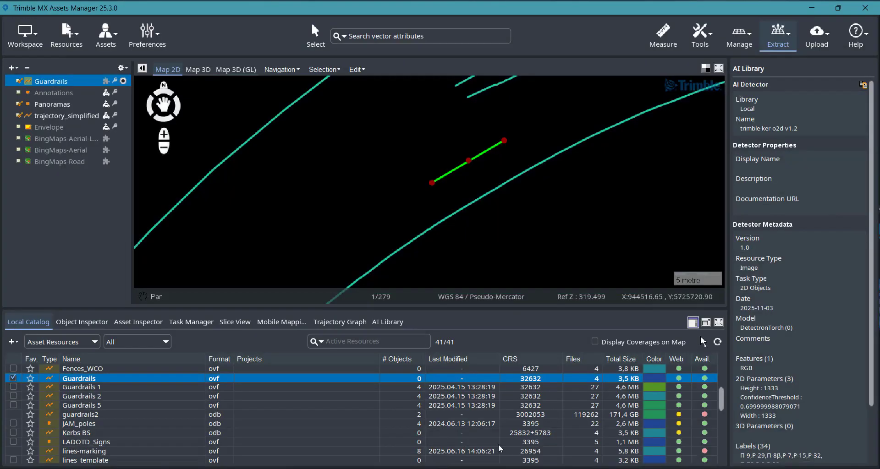
# Return to guardrails.ord in Notepad++ and highlight the formula of the width attribute's expression
pyautogui.hotkey('alt', 'Tab')
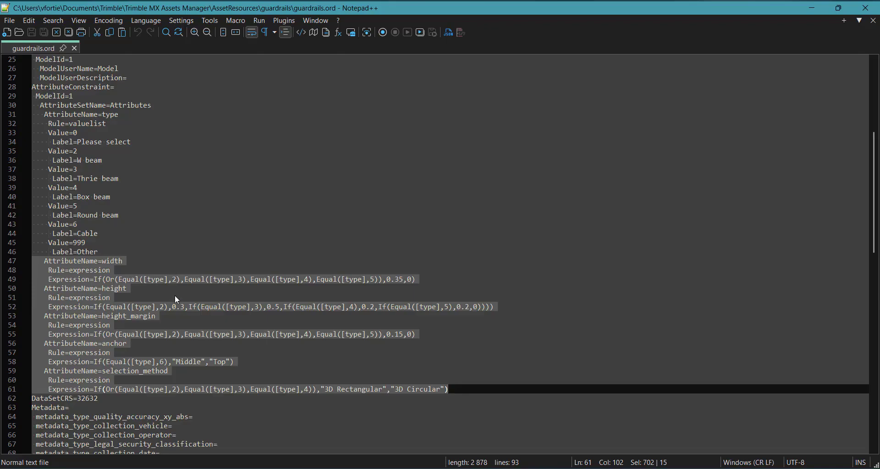
pyautogui.click(419, 281)
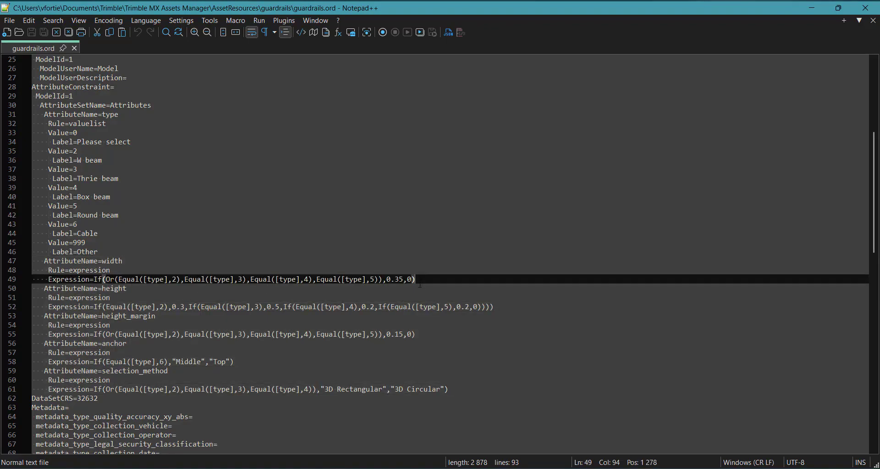
pyautogui.moveTo(420, 284); pyautogui.dragTo(94, 279)
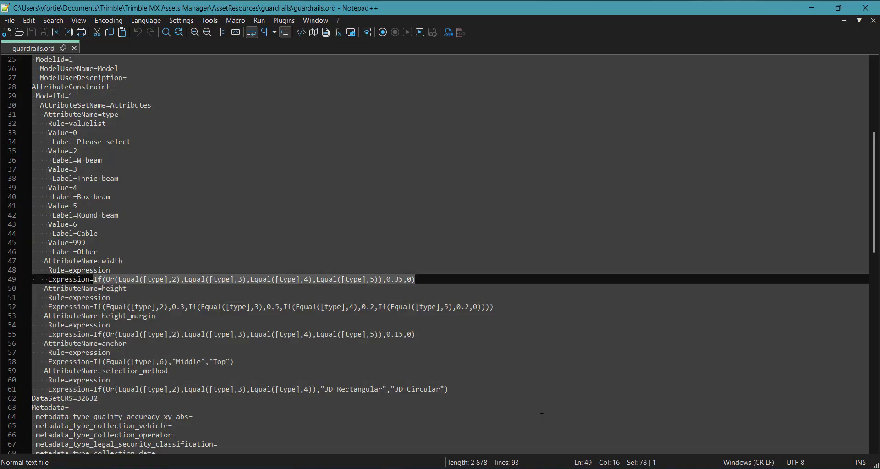
# Switch to the presentation in Chrome, open its Attribute Formulas link, skim the knowledge base page's function tables and close the page
pyautogui.moveTo(505, 468)
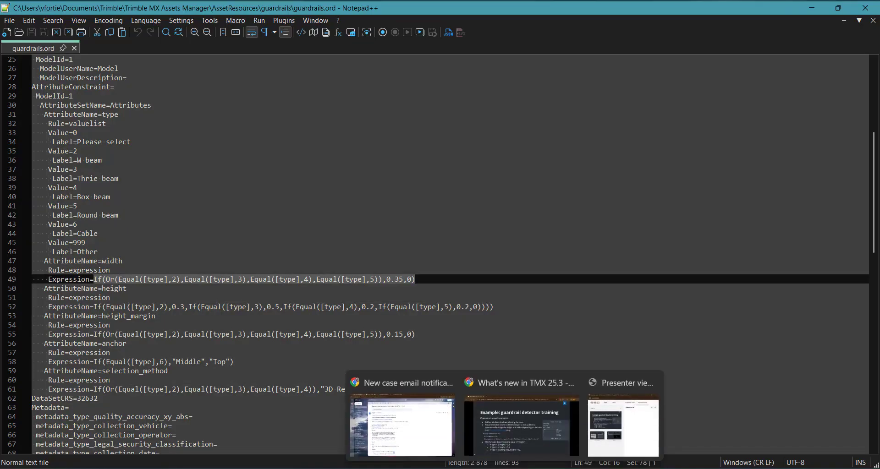
pyautogui.click(506, 445)
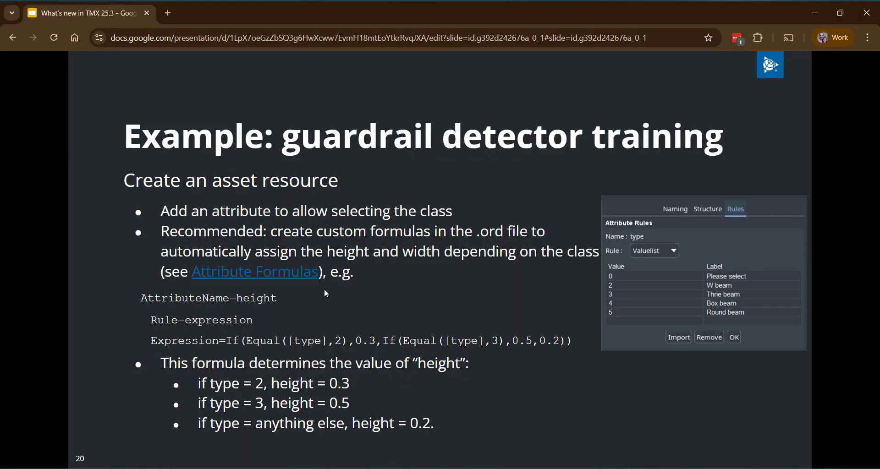
pyautogui.click(291, 278)
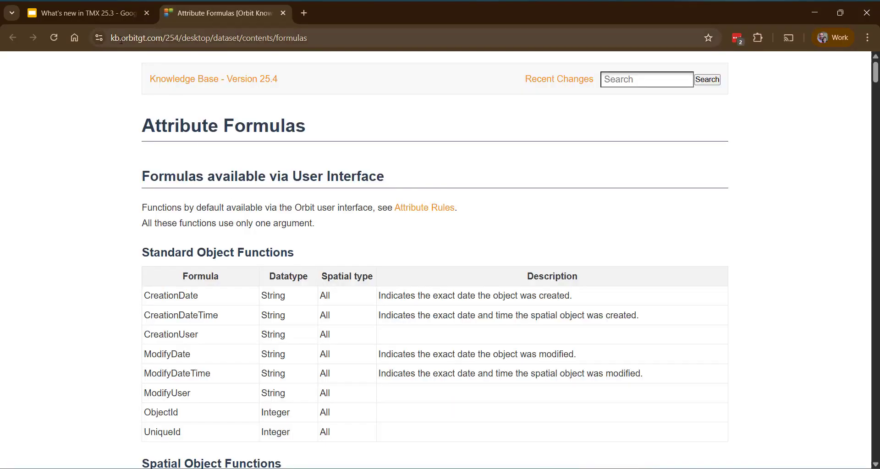
pyautogui.scroll(-15, 470, 225)
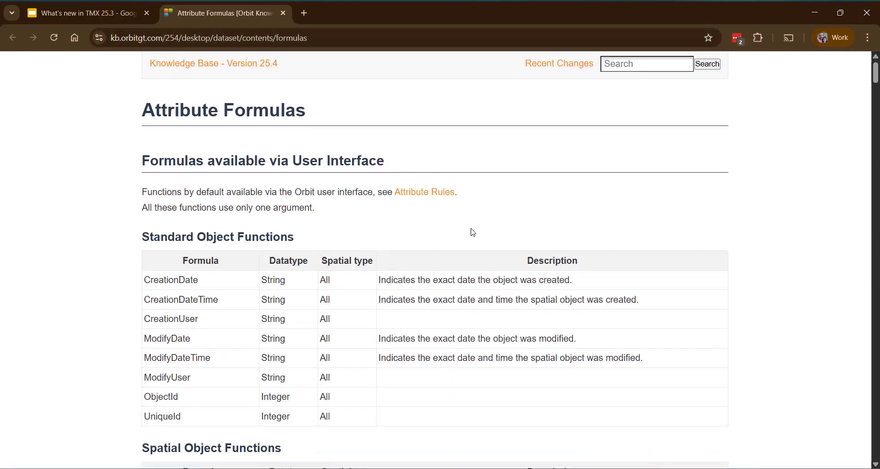
pyautogui.scroll(-20, 469, 218)
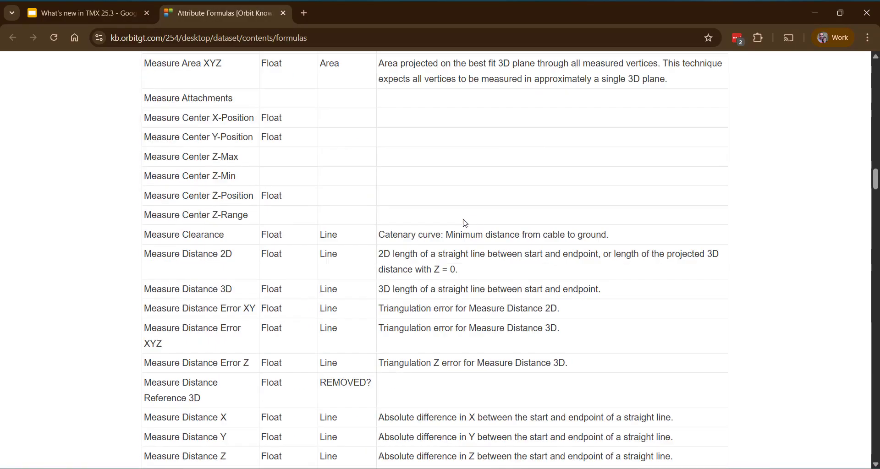
pyautogui.scroll(-20, 470, 220)
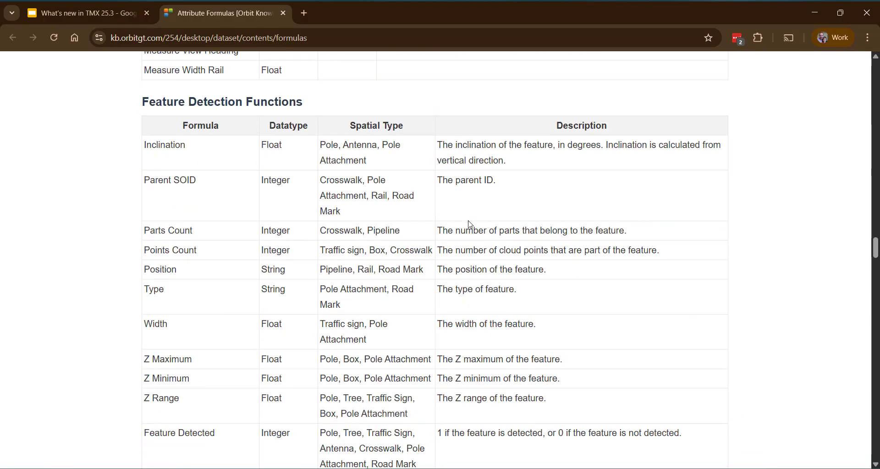
pyautogui.scroll(-5, 467, 234)
pyautogui.scroll(20, 469, 216)
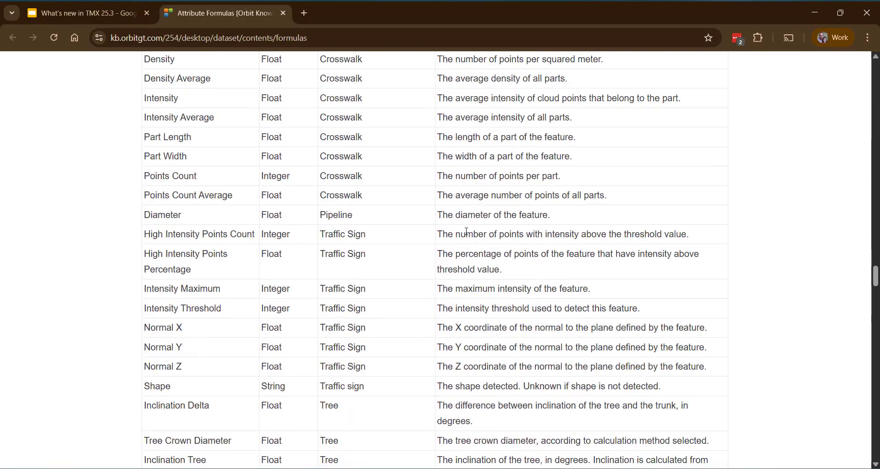
pyautogui.scroll(15, 469, 192)
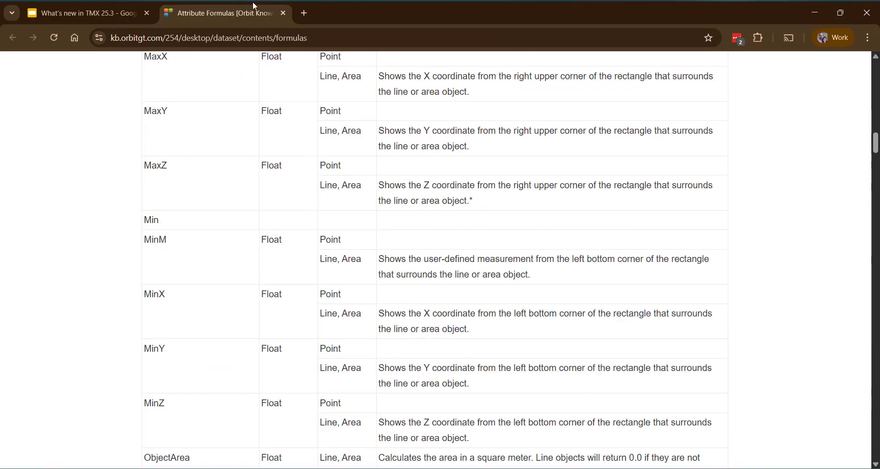
pyautogui.click(283, 13)
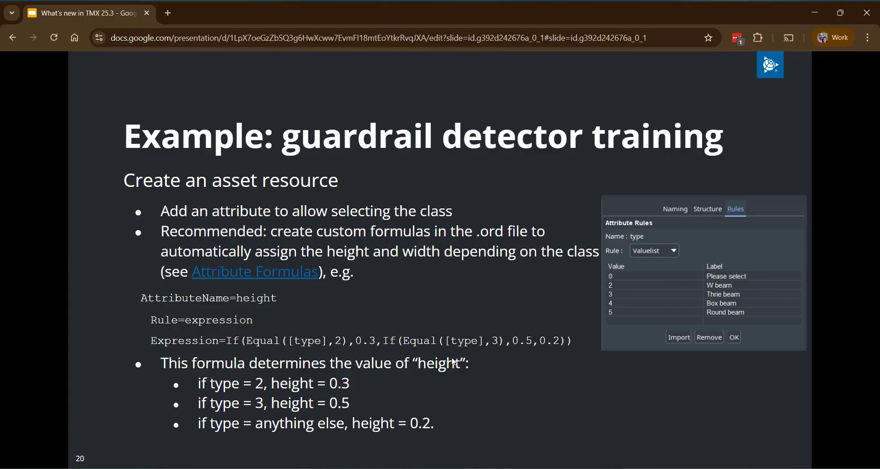
# Review the slides on custom attribute formulas and vertical slice measuring, and advance to the first Extract guardrails slide
pyautogui.click(482, 290)
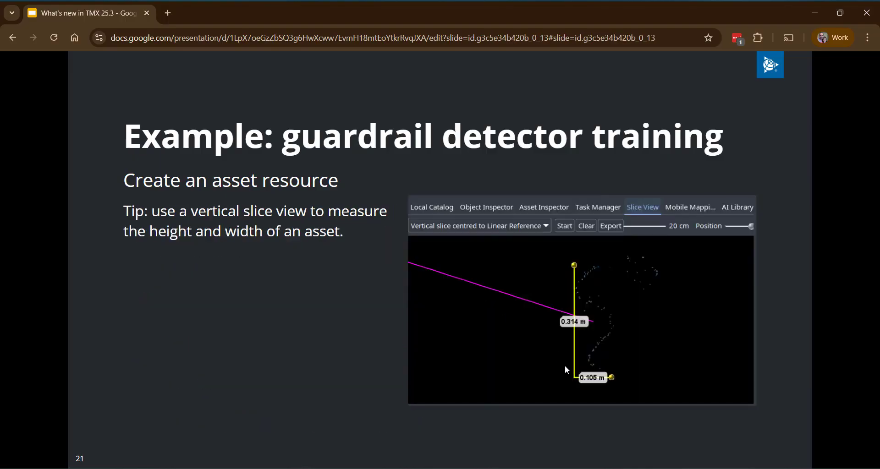
pyautogui.press('Left')
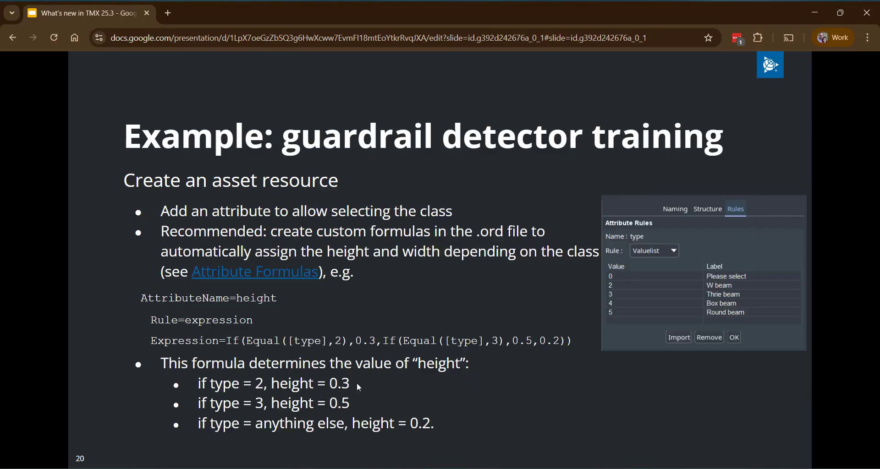
pyautogui.click(411, 329)
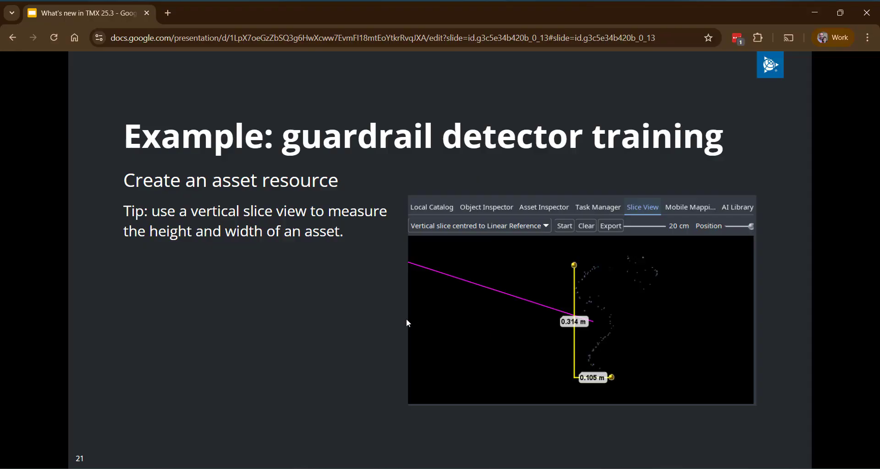
pyautogui.press('Left')
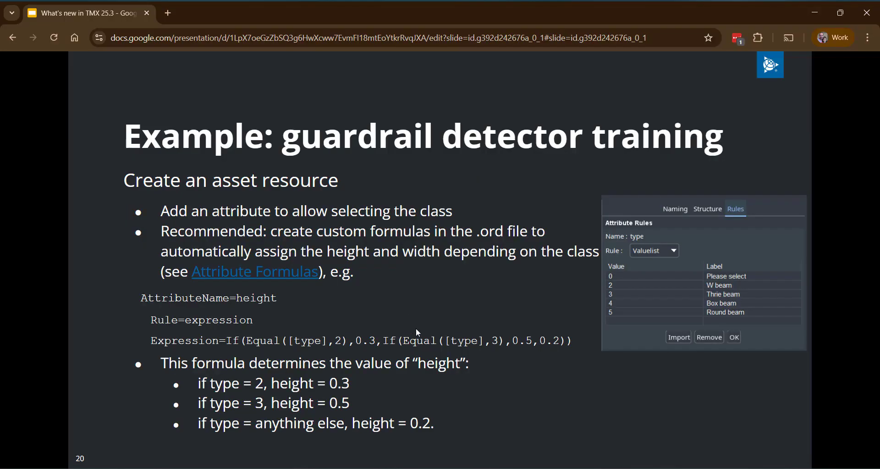
pyautogui.press('Right')
pyautogui.press('Right')
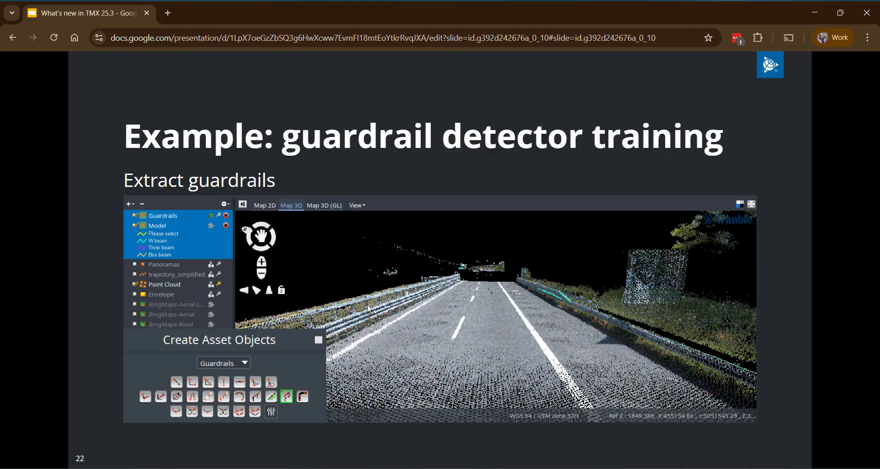
# Compare the two Extract guardrails slides and advance to the Create point cloud selection slide
pyautogui.press('Right')
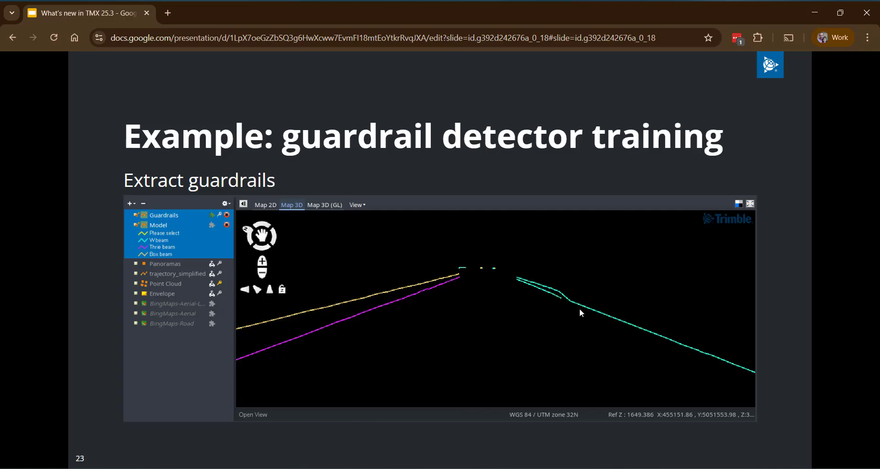
pyautogui.press('Left')
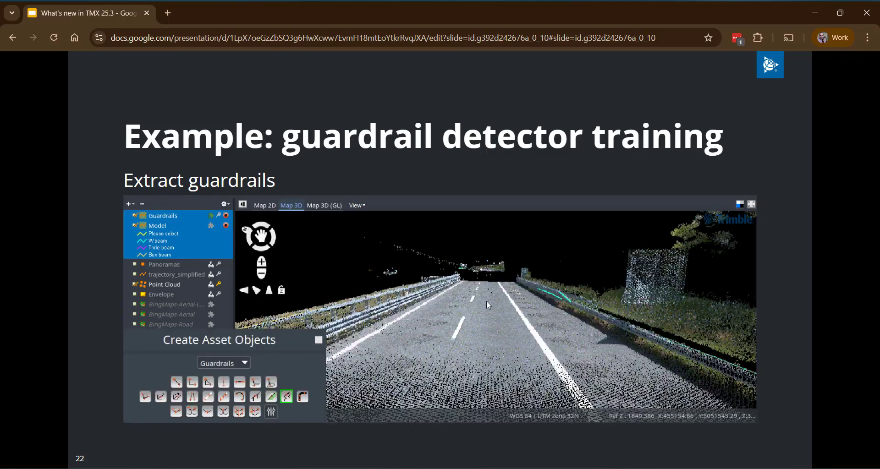
pyautogui.press('Right')
pyautogui.press('Left')
pyautogui.press('Right')
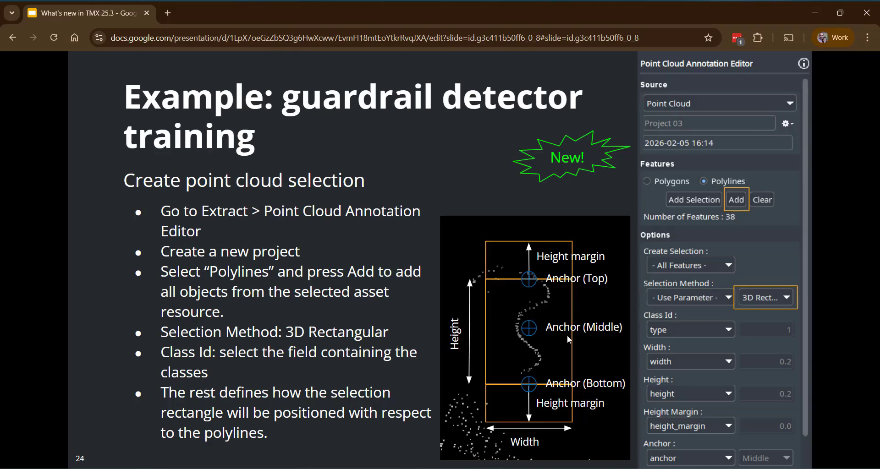
# Open the A26-MX9_001 mapping resource in Trimble MX Assets Manager and show its Point Cloud dataset zoomed to its extent
pyautogui.click(348, 468)
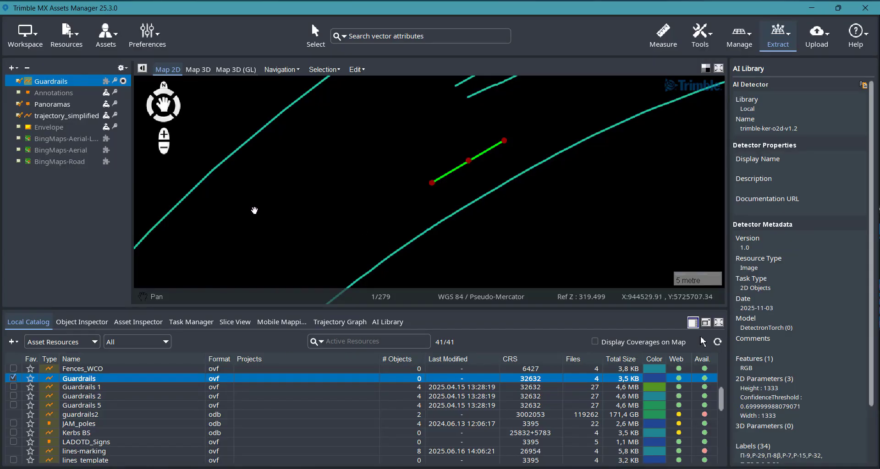
pyautogui.scroll(-1, 83, 392)
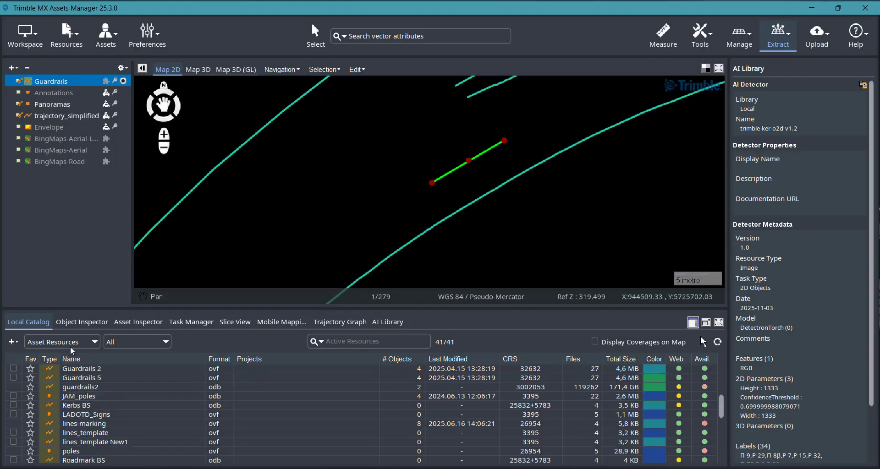
pyautogui.click(72, 342)
pyautogui.click(57, 377)
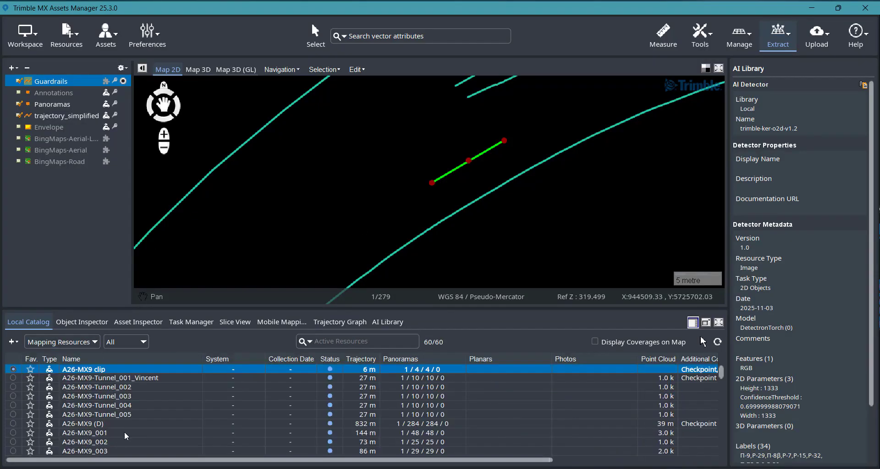
pyautogui.click(13, 433)
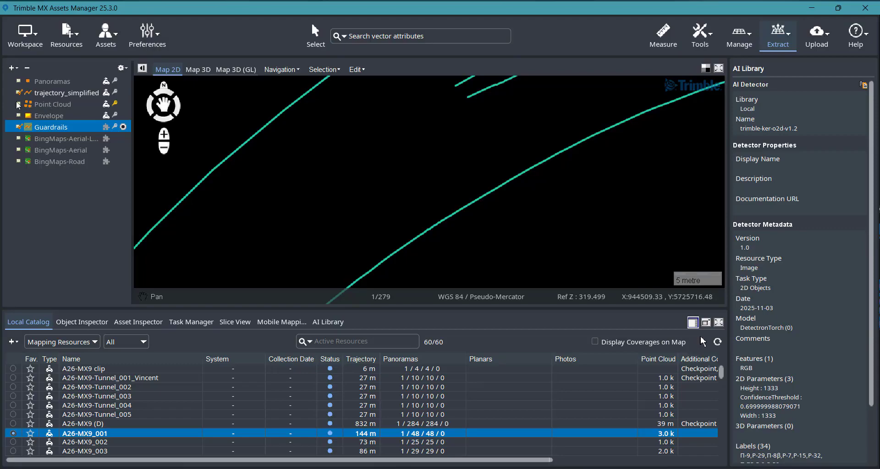
pyautogui.rightClick(40, 102)
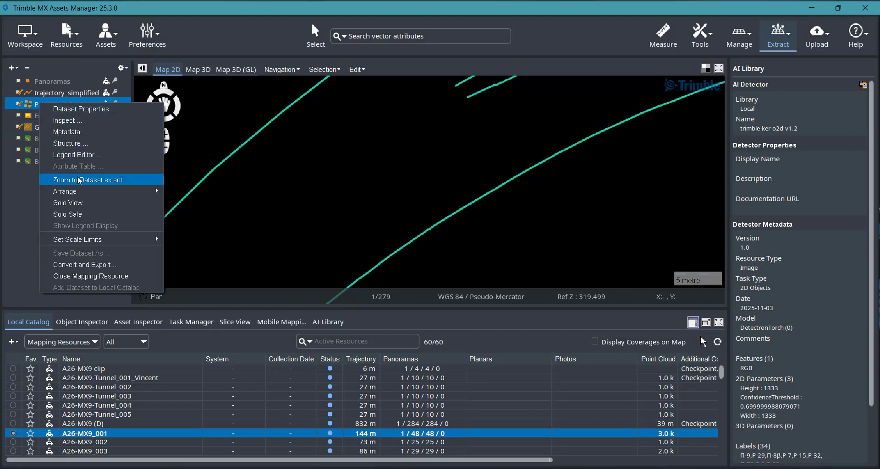
pyautogui.click(81, 180)
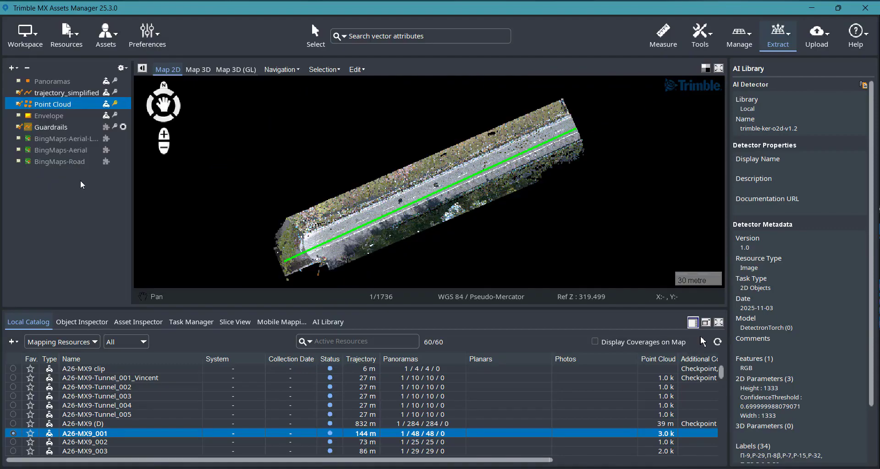
# Show the point cloud in the 3D map, zoom to its extent and view the guardrail lines along the road up close
pyautogui.click(197, 72)
pyautogui.rightClick(57, 105)
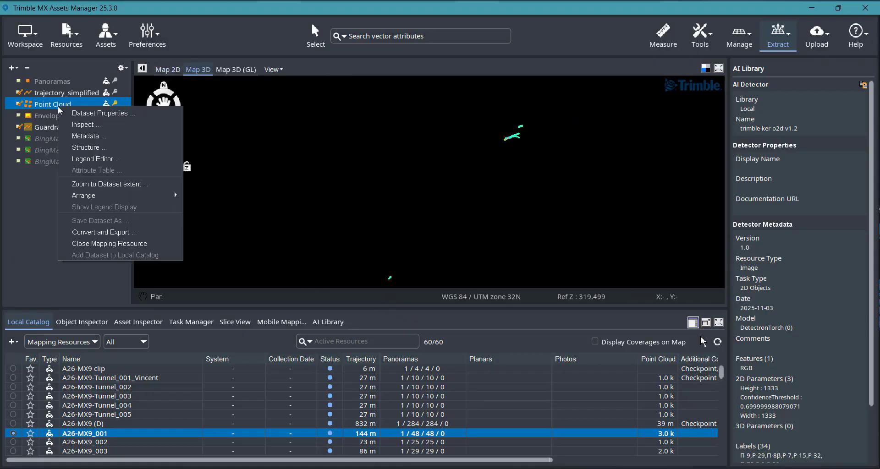
pyautogui.click(81, 180)
pyautogui.click(408, 198)
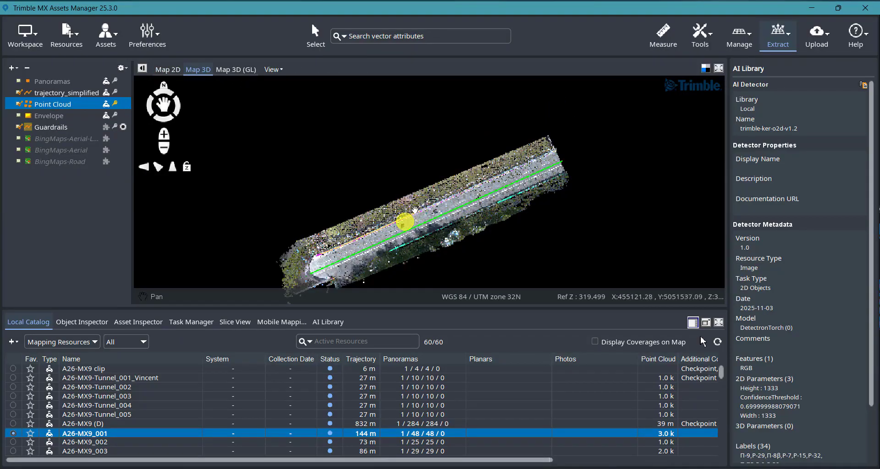
pyautogui.scroll(5, 403, 216)
pyautogui.moveTo(376, 218); pyautogui.dragTo(393, 206)
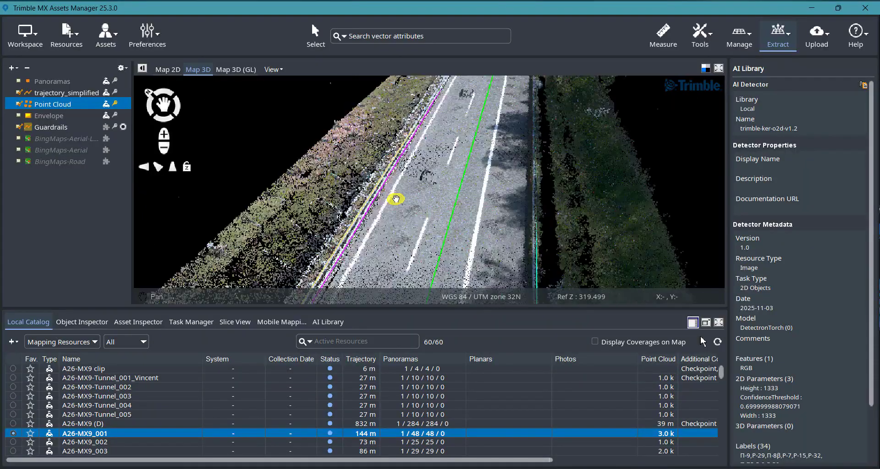
pyautogui.click(20, 127)
pyautogui.click(22, 127)
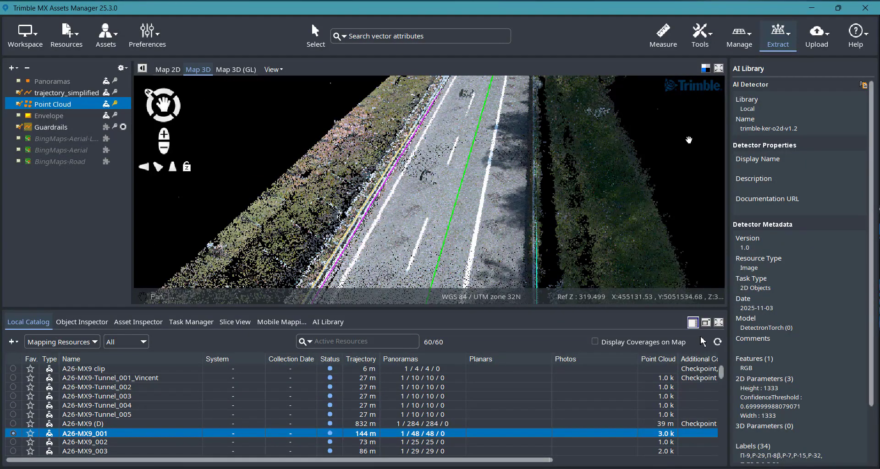
# Open the Point Cloud Annotation Editor from the extraction tools and check its project management options
pyautogui.click(790, 36)
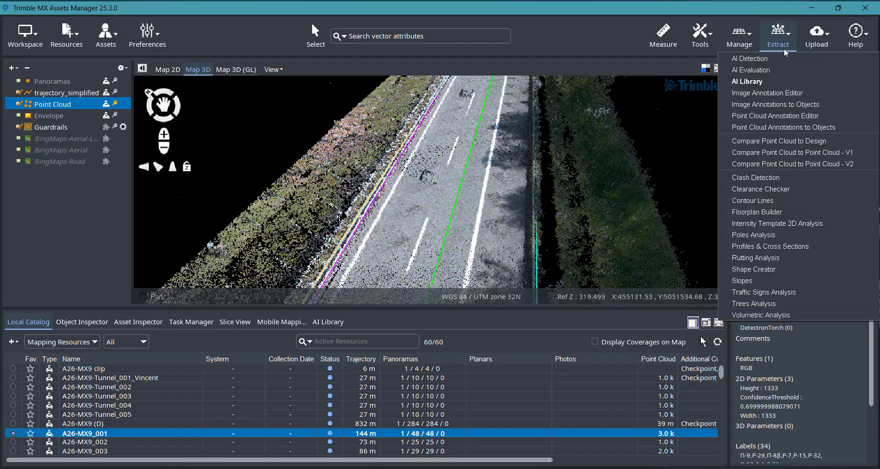
pyautogui.click(782, 116)
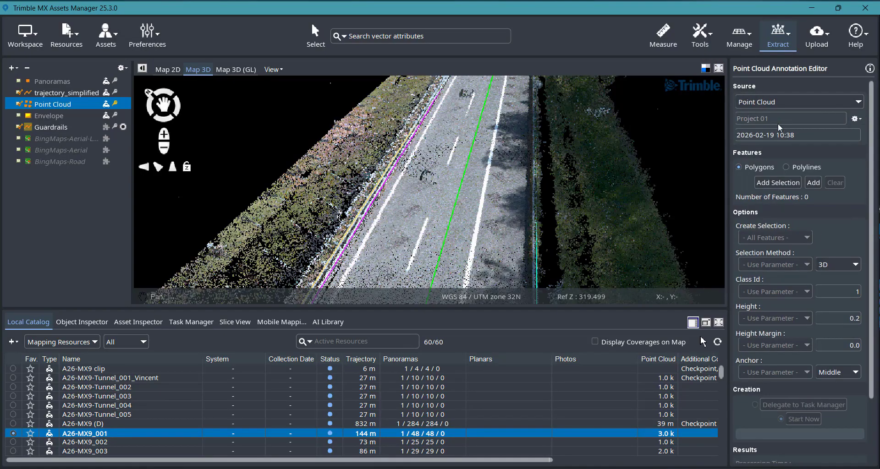
pyautogui.click(856, 119)
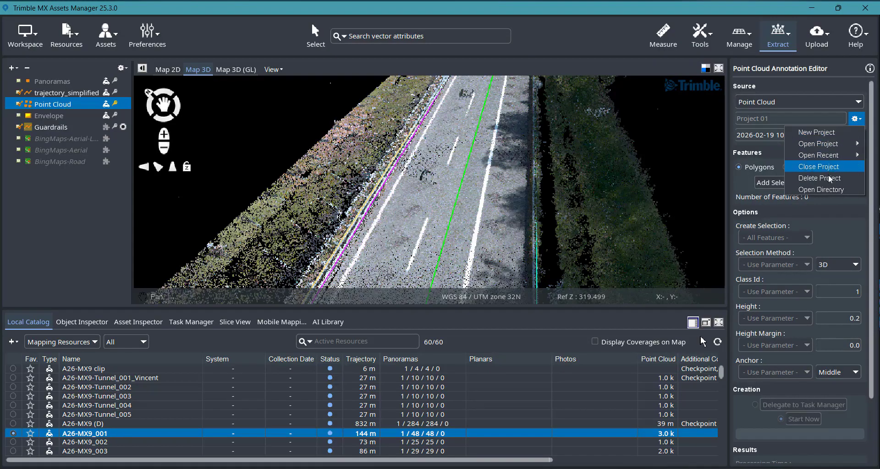
pyautogui.click(737, 188)
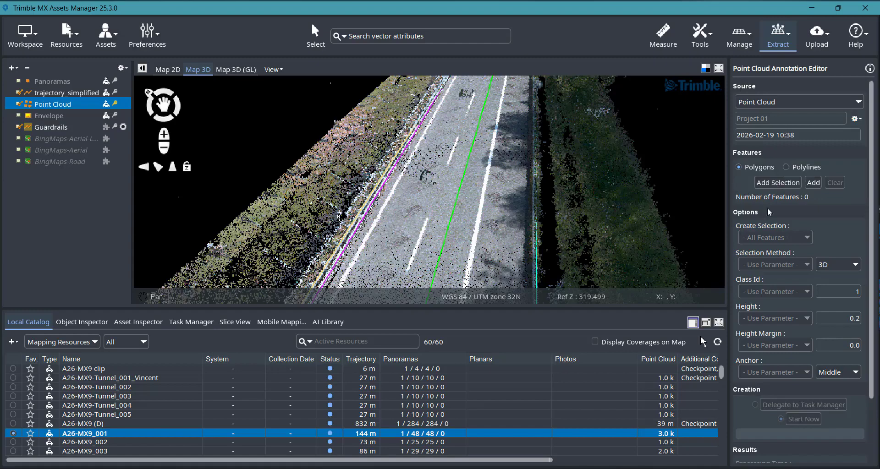
pyautogui.click(647, 174)
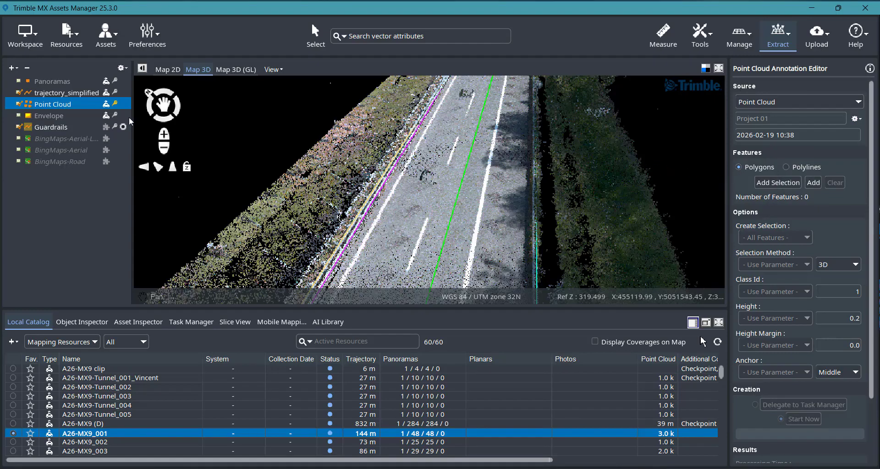
# Add all polylines of the Guardrails dataset as features for the point cloud annotation
pyautogui.click(52, 127)
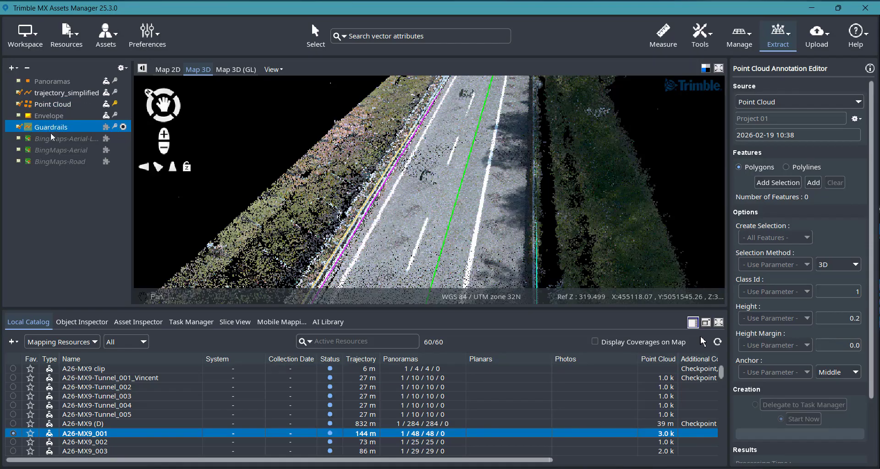
pyautogui.click(787, 166)
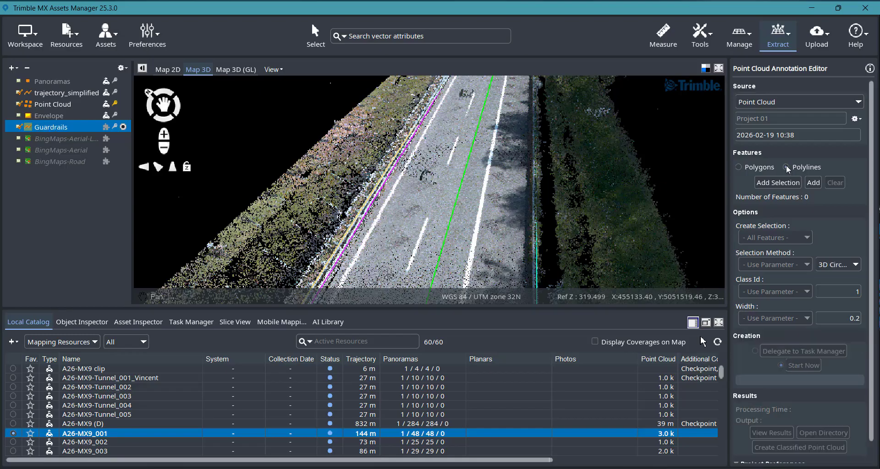
pyautogui.click(814, 183)
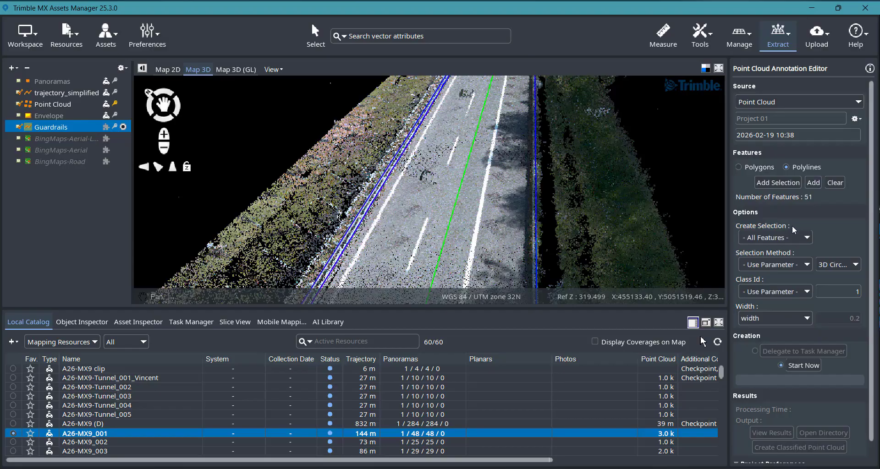
# Review the attributes offered for Create Selection, keeping the All Features option
pyautogui.click(805, 240)
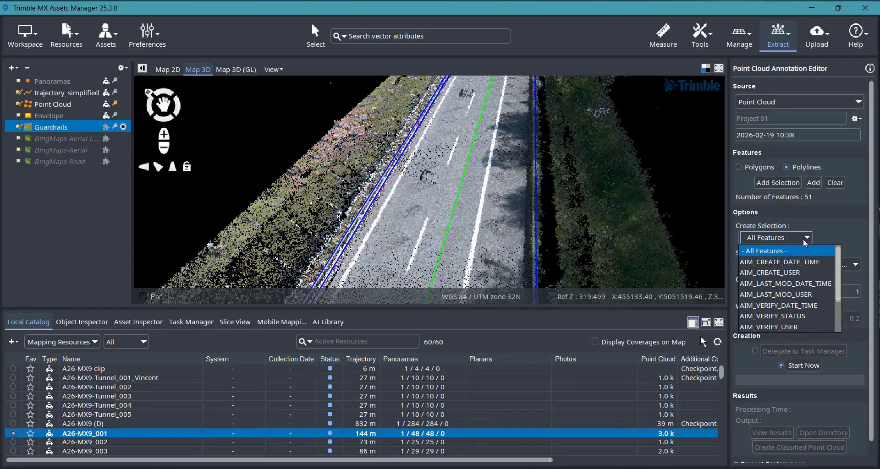
pyautogui.scroll(-2, 796, 288)
pyautogui.scroll(2, 797, 307)
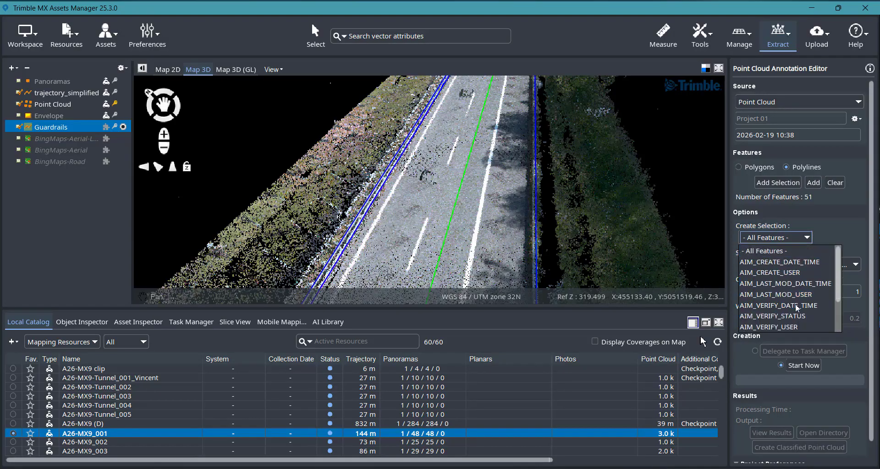
pyautogui.scroll(-2, 796, 304)
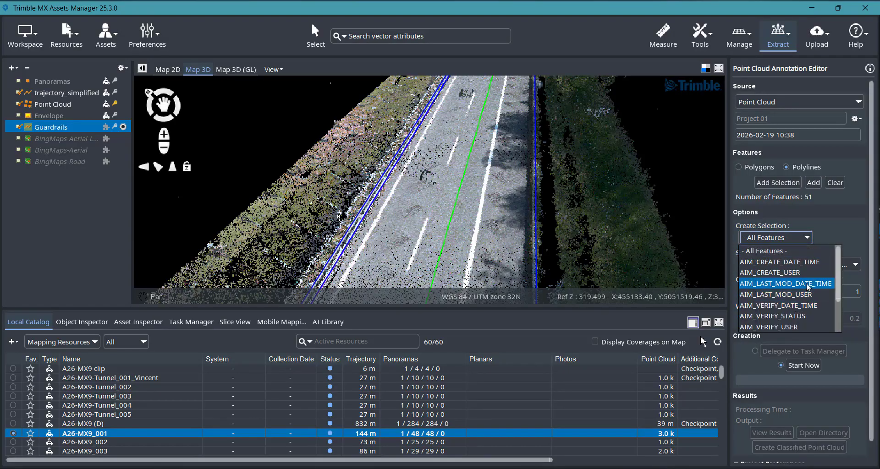
pyautogui.click(841, 234)
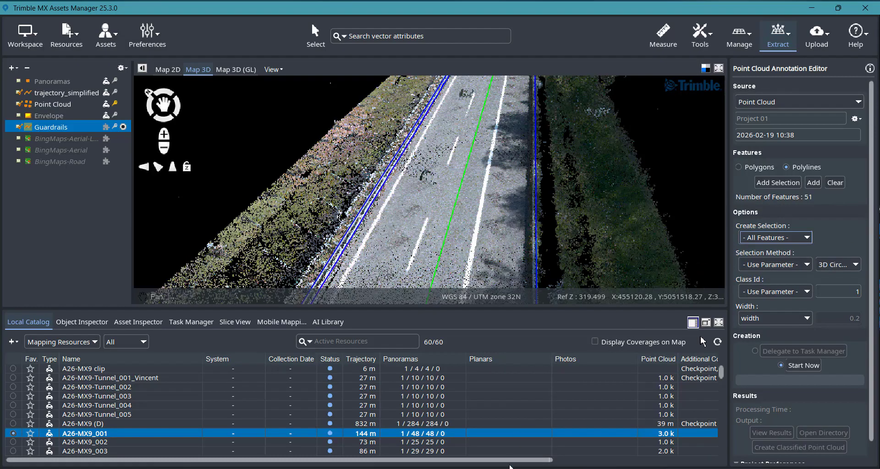
# Switch to Chrome and open the knowledge base at kb.orbitgt.com in a new tab
pyautogui.moveTo(505, 468)
pyautogui.click(521, 425)
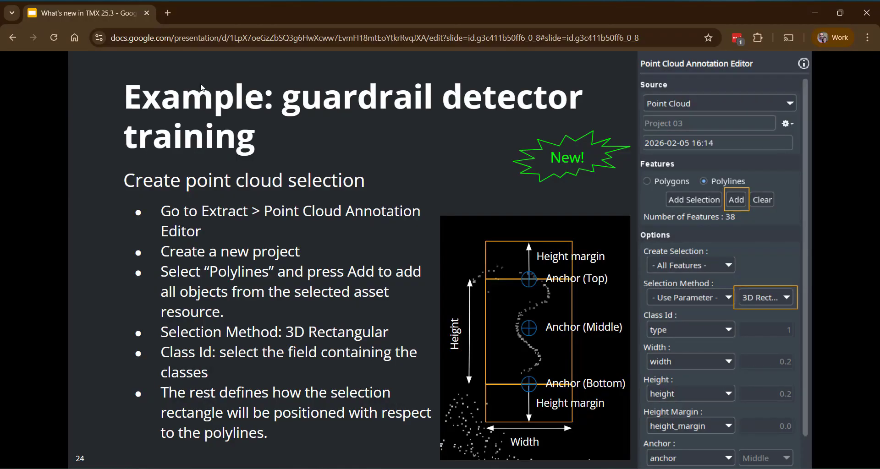
pyautogui.click(168, 13)
pyautogui.write('kb.orbitgt.com')
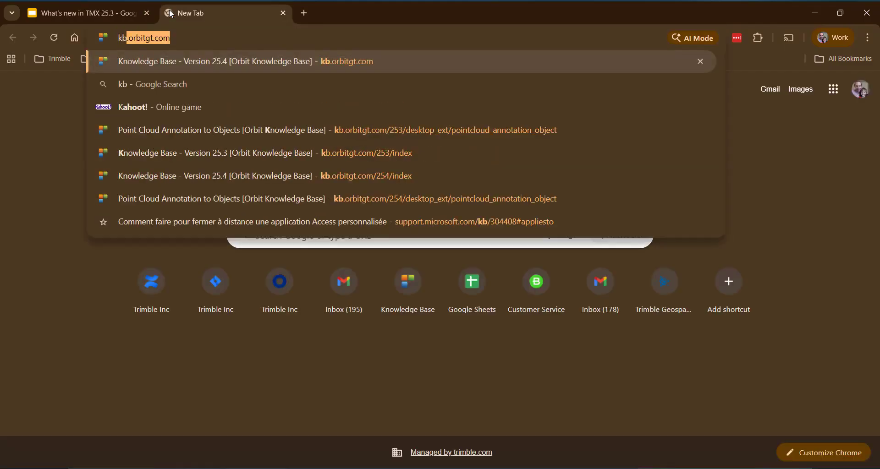
pyautogui.press('Return')
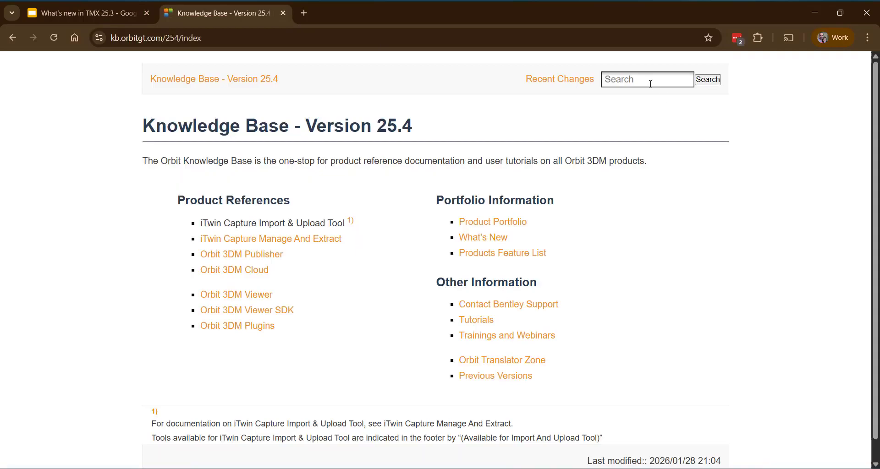
# Search the knowledge base for point cloud annotation and open the Point Cloud Annotation Editor page
pyautogui.click(650, 84)
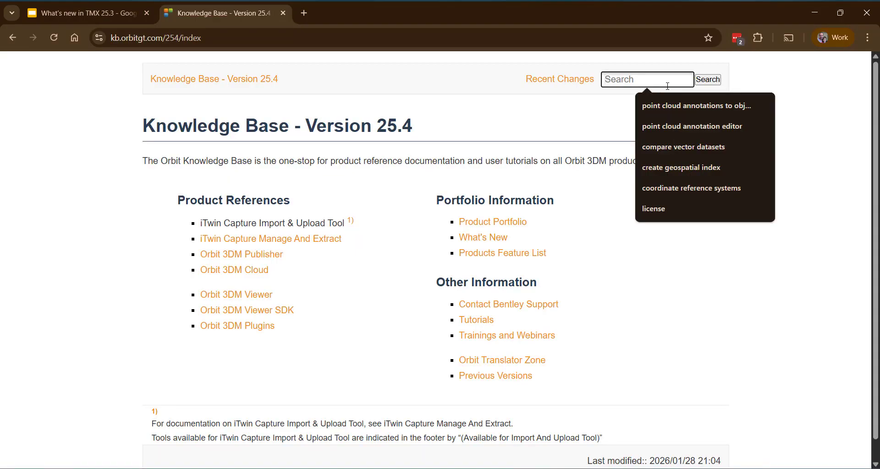
pyautogui.write('point ')
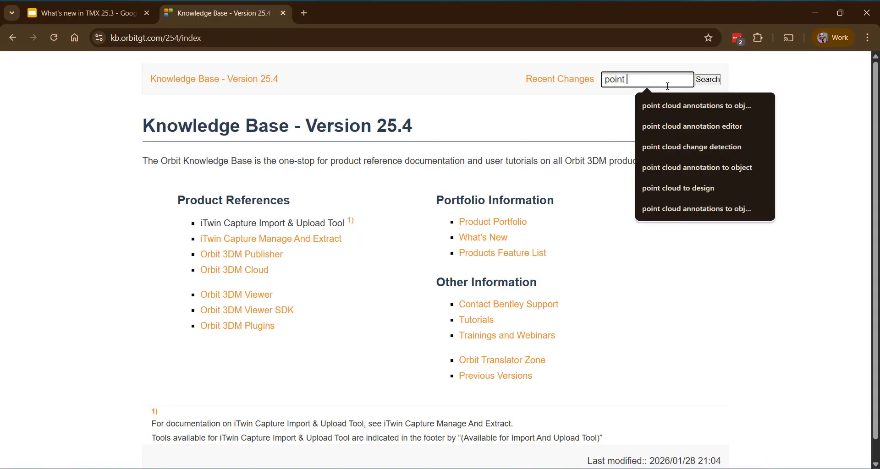
pyautogui.write('cloud annotatio')
pyautogui.click(714, 123)
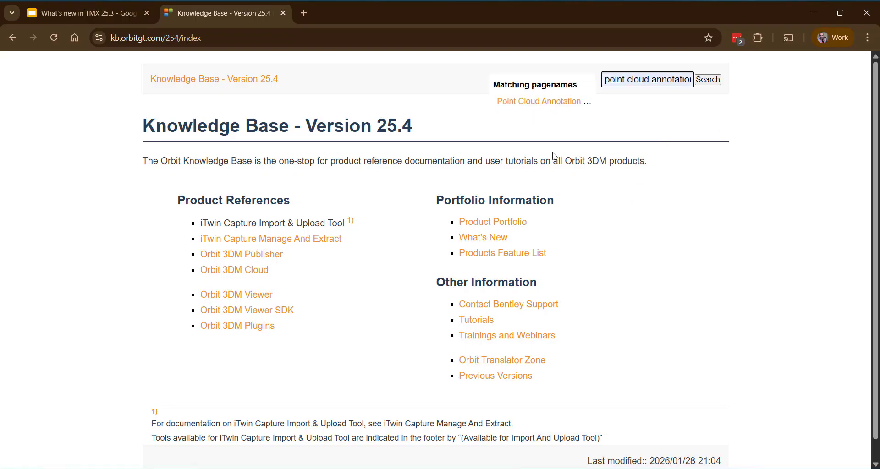
pyautogui.click(536, 102)
# Read the page's Options section, highlighting the attribute values accepted for Create Selection
pyautogui.scroll(-8, 555, 232)
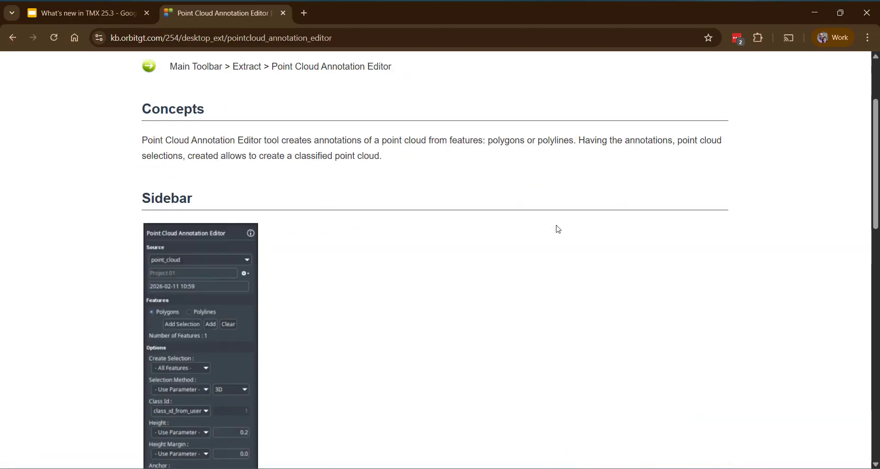
pyautogui.scroll(-6, 560, 222)
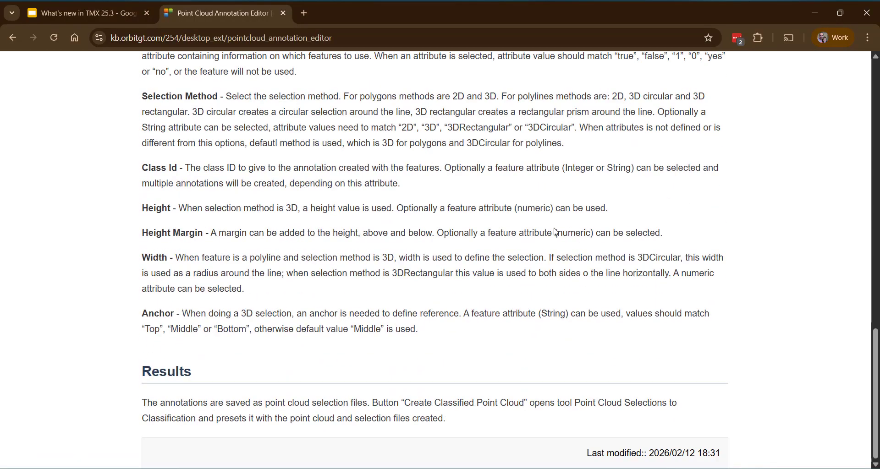
pyautogui.scroll(3, 556, 231)
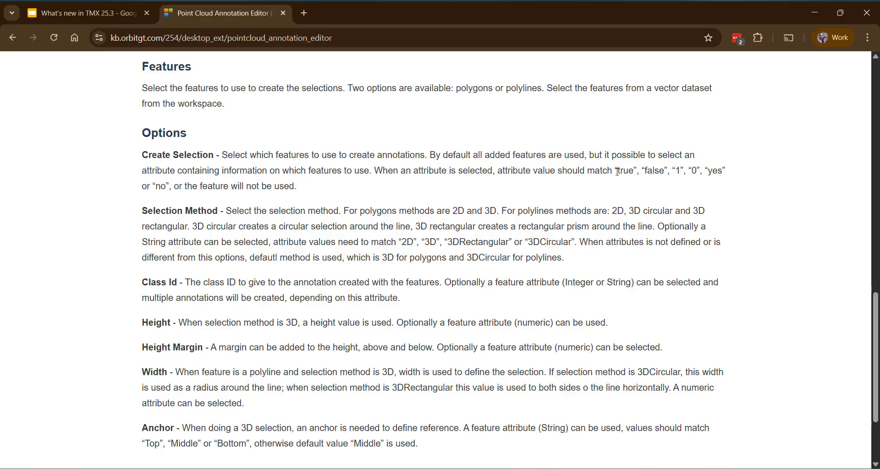
pyautogui.moveTo(613, 171); pyautogui.dragTo(170, 182)
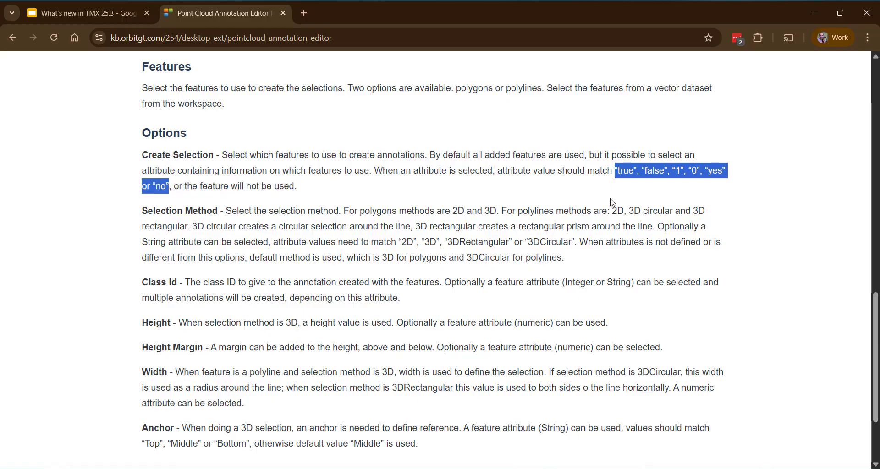
pyautogui.click(630, 166)
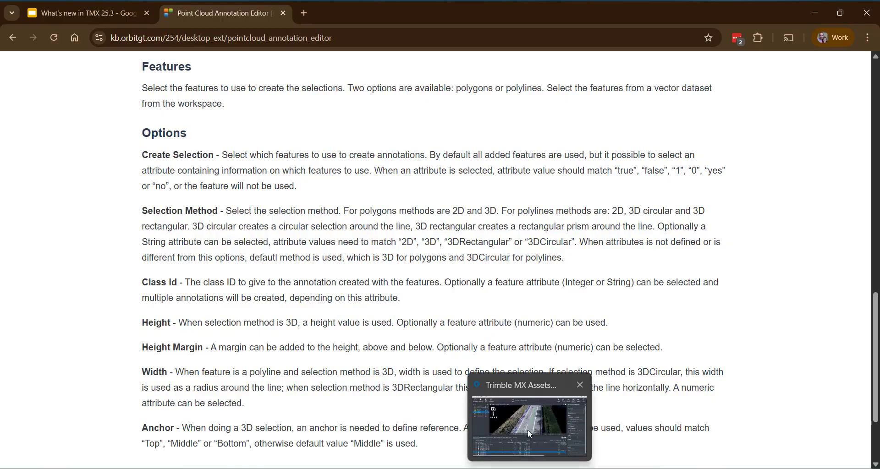
# Return to Trimble MX Assets Manager and set the annotation's selection method to 3D Rectangular
pyautogui.click(527, 430)
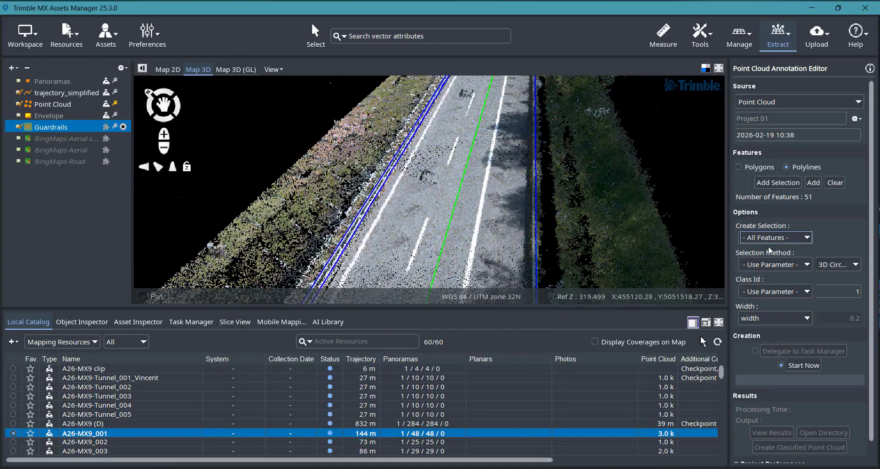
pyautogui.click(419, 198)
pyautogui.click(808, 265)
pyautogui.click(807, 265)
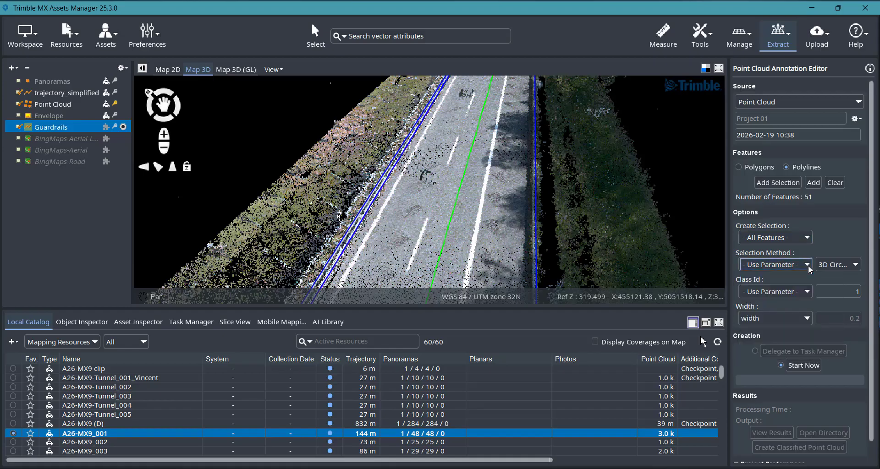
pyautogui.click(843, 265)
pyautogui.click(841, 289)
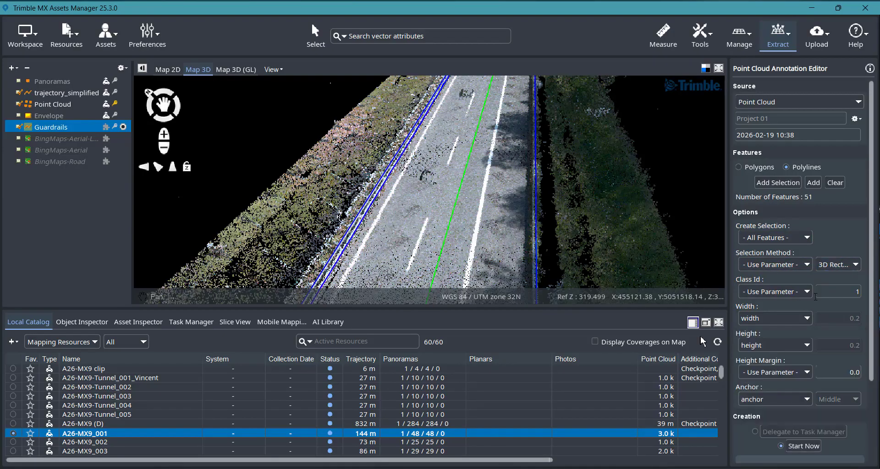
# Take the annotation's Class Id from the guardrails' type attribute
pyautogui.click(778, 294)
pyautogui.scroll(-5, 775, 349)
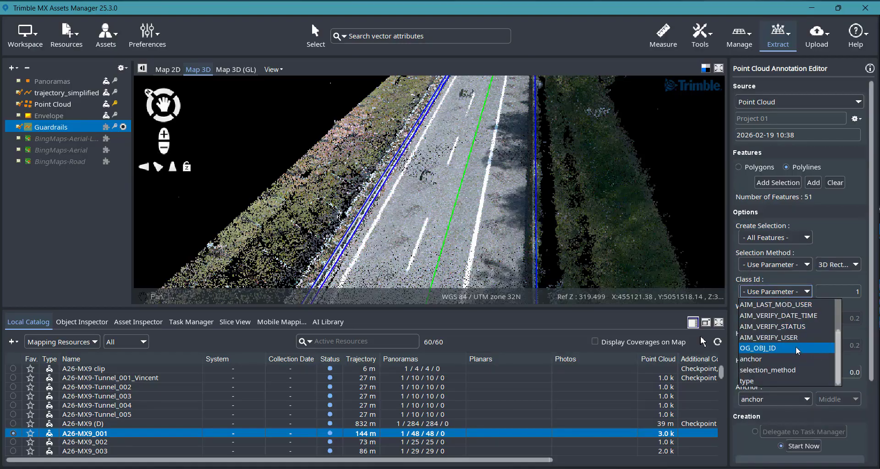
pyautogui.click(760, 384)
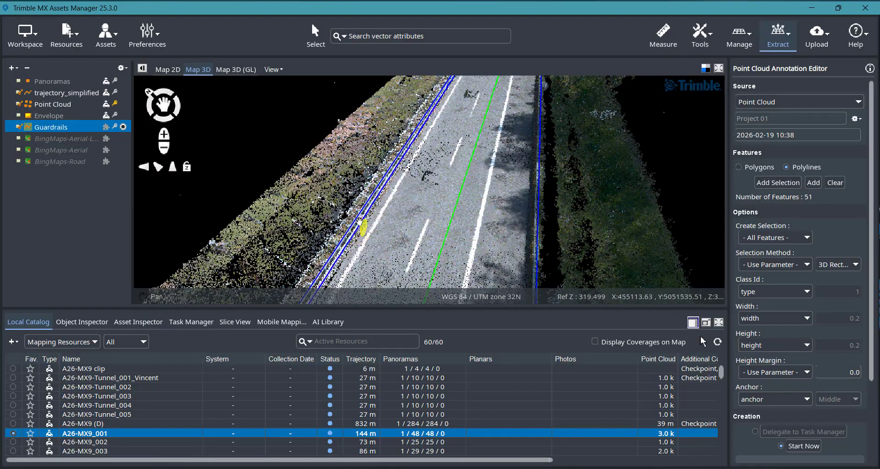
# Select the two guardrail polylines along the road's edge and compare their type, width, height, height_margin, anchor and selection_method attributes
pyautogui.scroll(3, 361, 229)
pyautogui.moveTo(372, 243); pyautogui.dragTo(365, 153, button='middle')
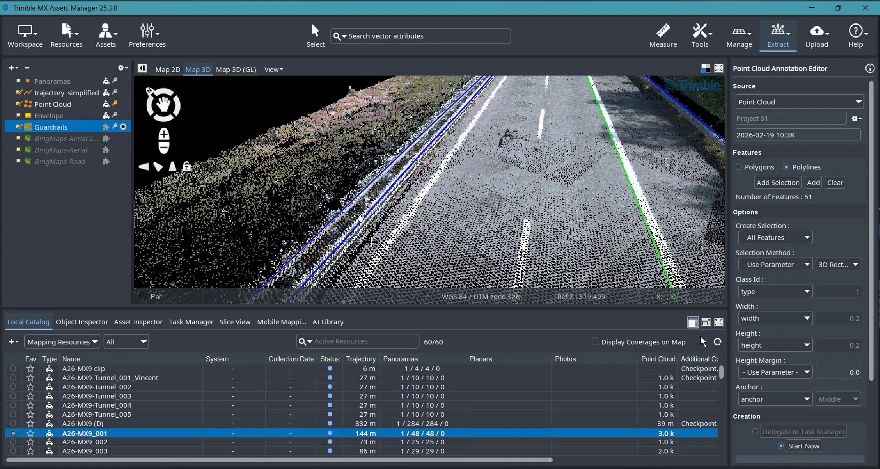
pyautogui.click(315, 32)
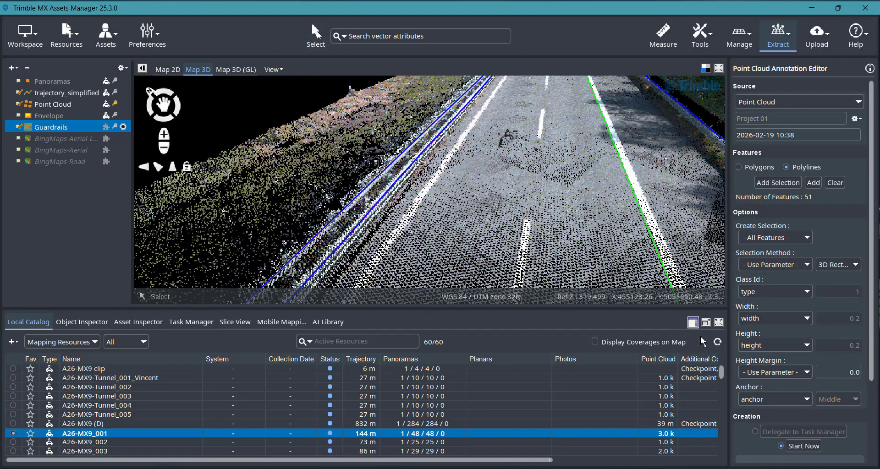
pyautogui.moveTo(324, 188); pyautogui.dragTo(360, 257)
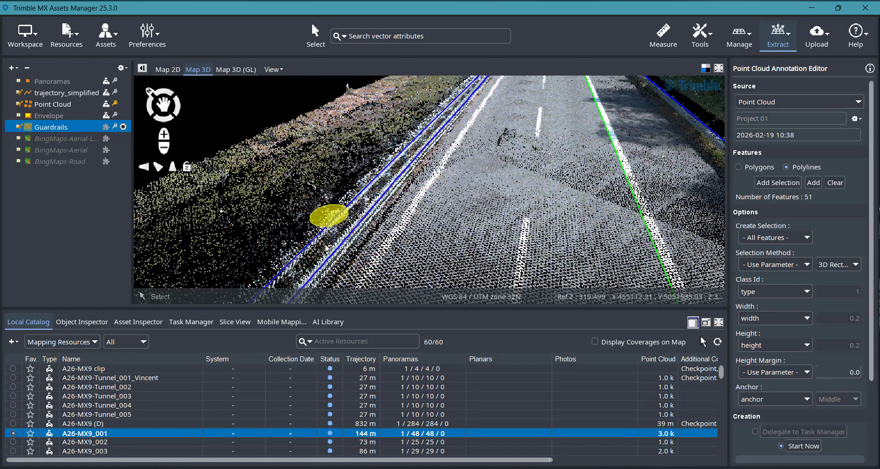
pyautogui.click(70, 324)
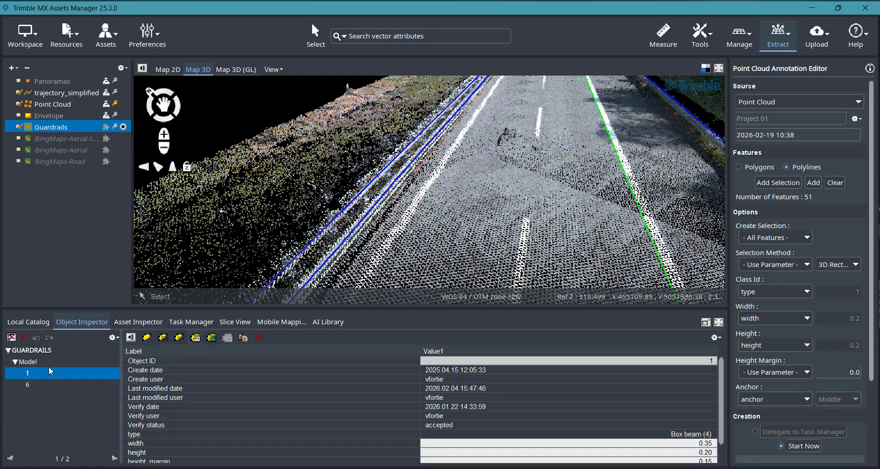
pyautogui.click(34, 385)
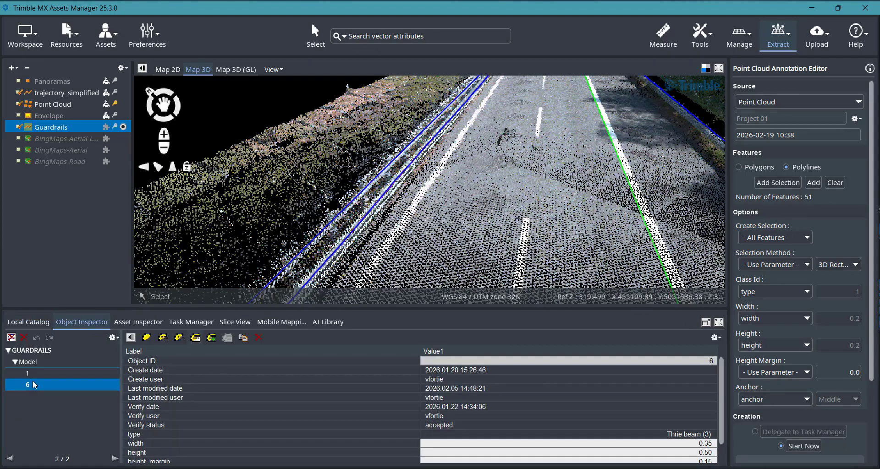
pyautogui.click(35, 374)
pyautogui.scroll(-2, 488, 441)
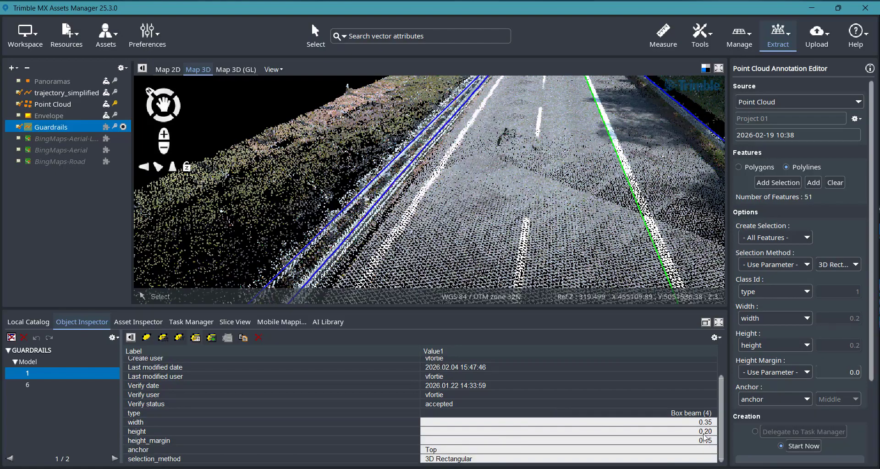
pyautogui.click(33, 385)
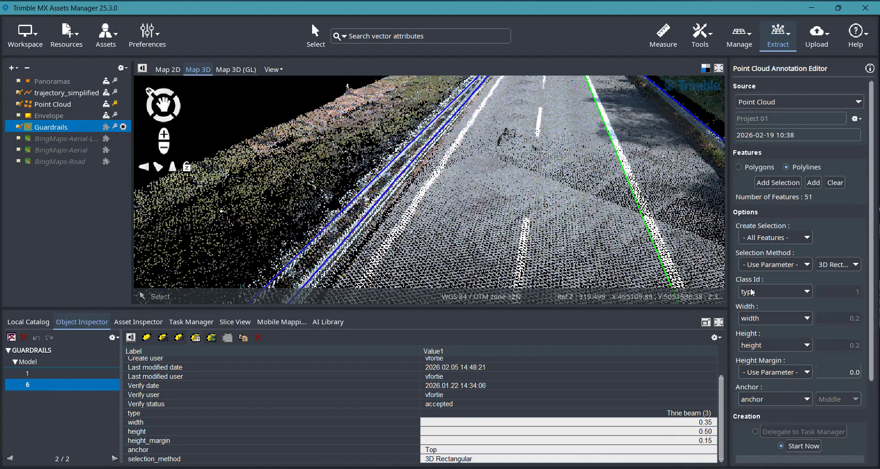
# Try the height attribute and a fixed parameter as the annotation's Width source, and return it to the width attribute
pyautogui.click(785, 317)
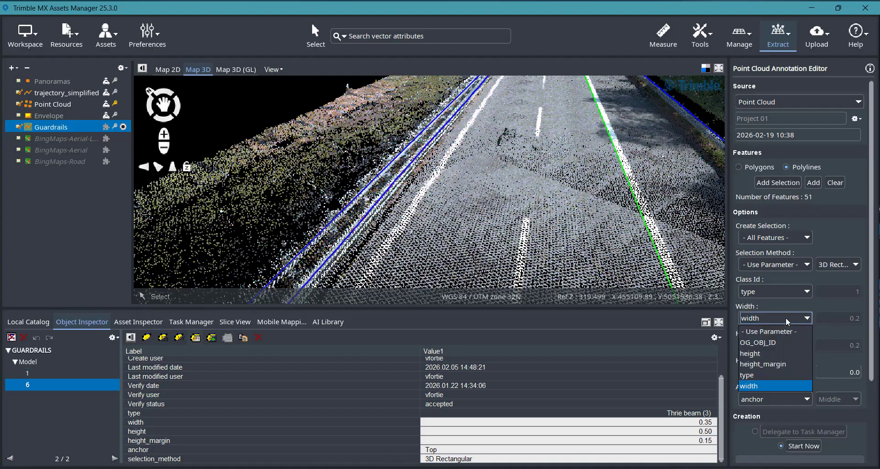
pyautogui.click(769, 354)
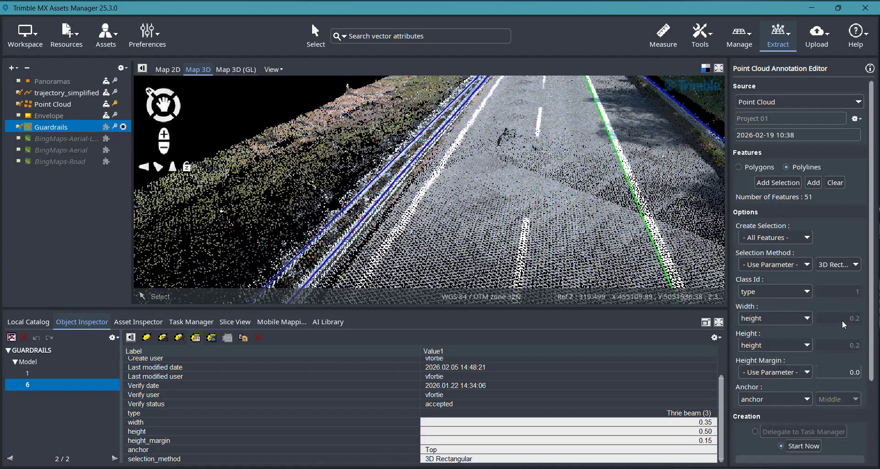
pyautogui.click(775, 319)
pyautogui.click(766, 330)
pyautogui.moveTo(849, 318); pyautogui.dragTo(870, 319)
pyautogui.click(809, 319)
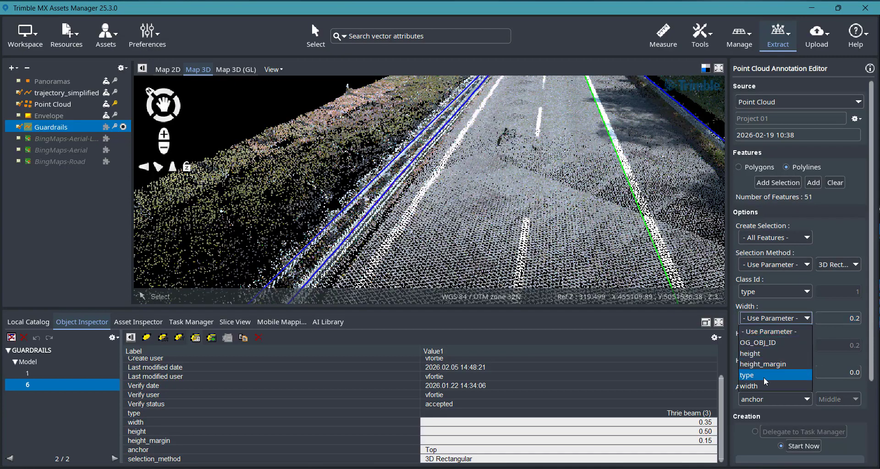
pyautogui.click(792, 387)
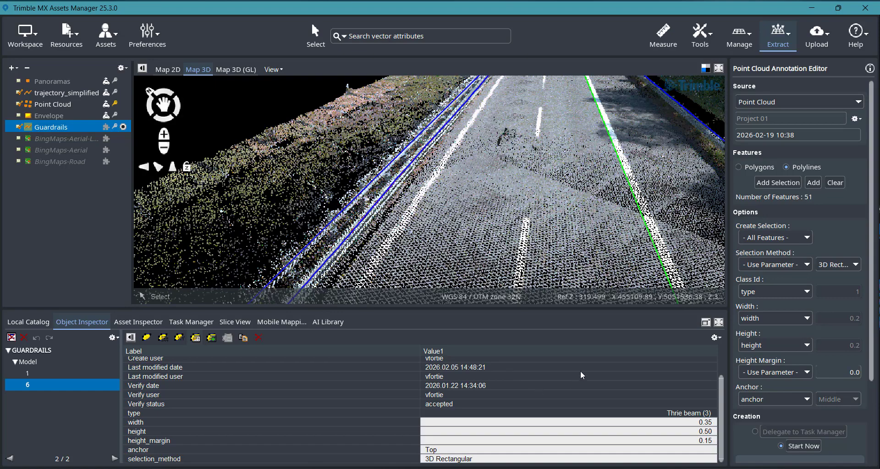
# Take the annotation's Height Margin from the guardrails' height_margin attribute
pyautogui.click(805, 375)
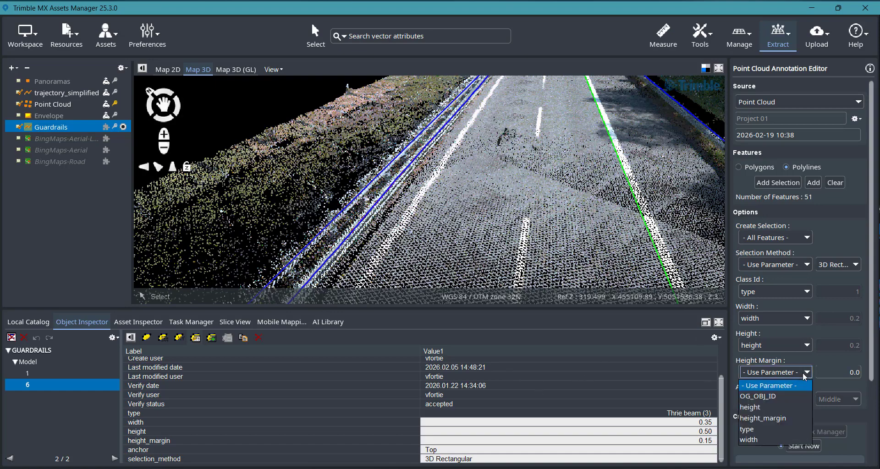
pyautogui.click(763, 419)
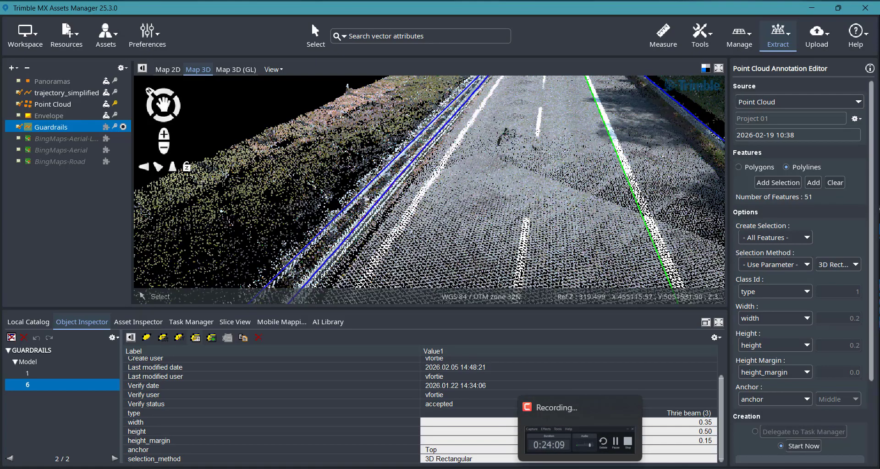
# Switch to the browser presentation and review the guardrail detector training slides on creating and viewing point cloud selections
pyautogui.moveTo(504, 468)
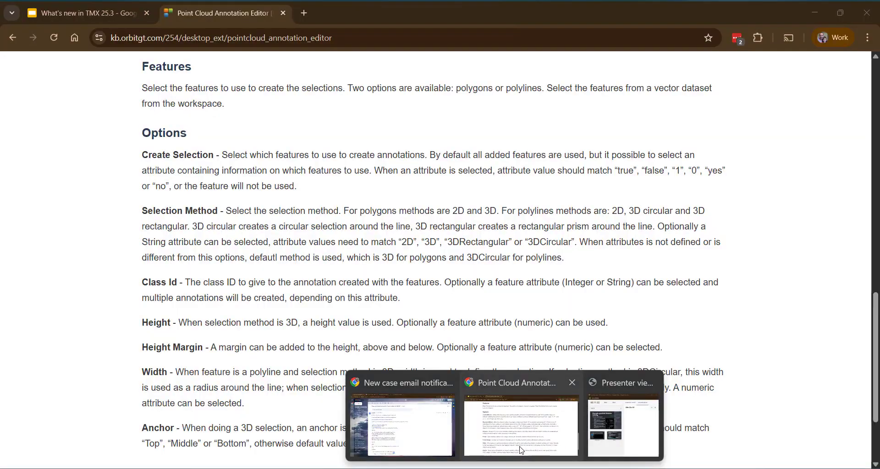
pyautogui.click(521, 426)
pyautogui.click(67, 12)
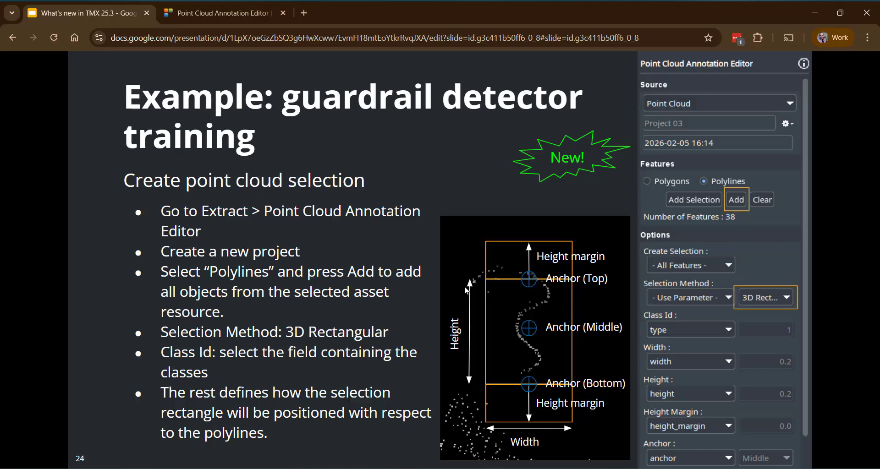
pyautogui.press('Right')
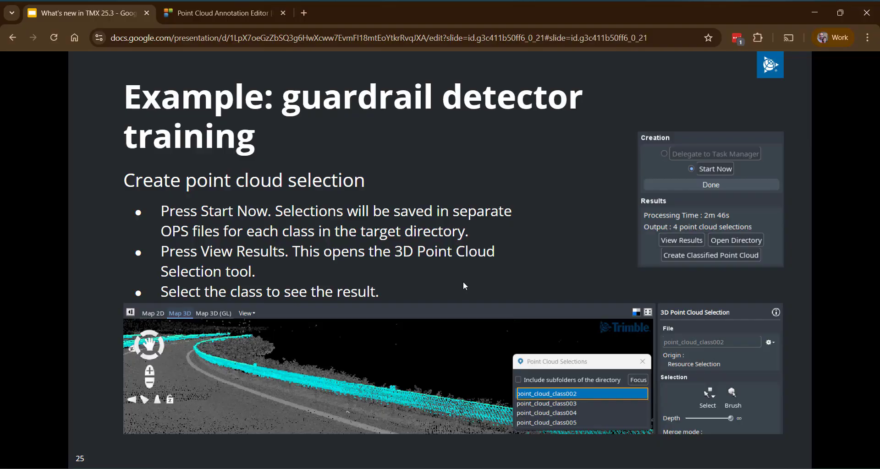
# Return to Trimble MX Assets Manager and run the point cloud selection creation immediately for all the added guardrail features
pyautogui.hotkey('alt', 'Tab')
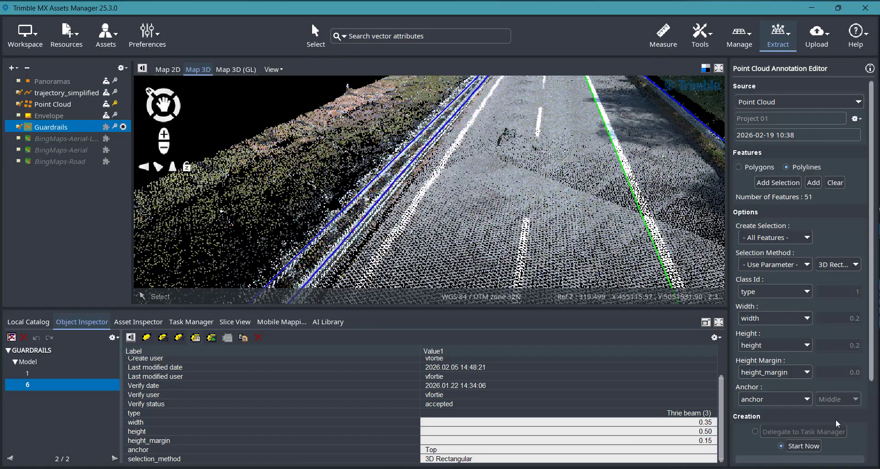
pyautogui.click(811, 447)
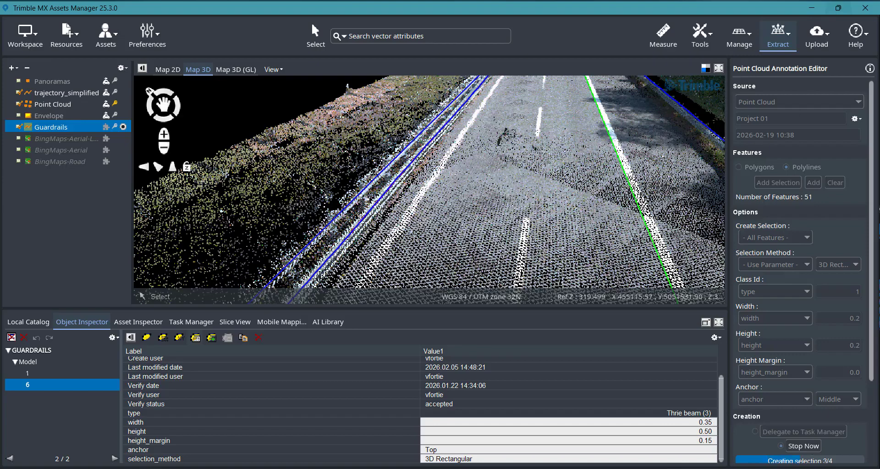
pyautogui.scroll(-3, 797, 335)
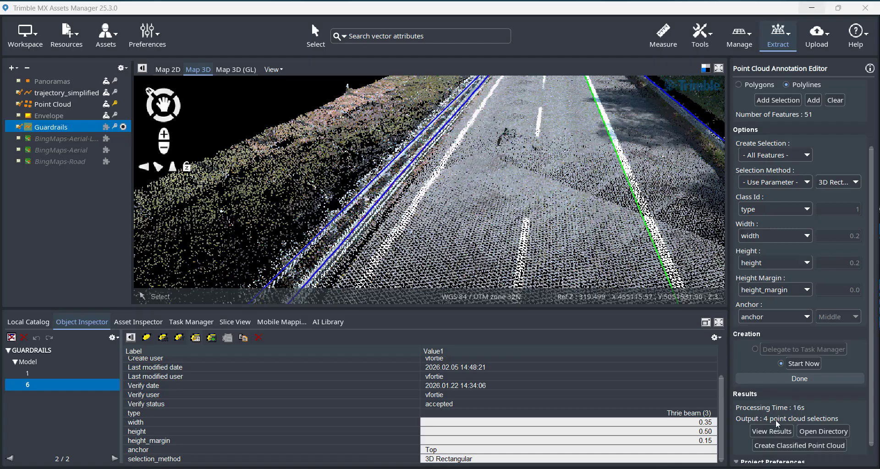
pyautogui.scroll(-1, 778, 424)
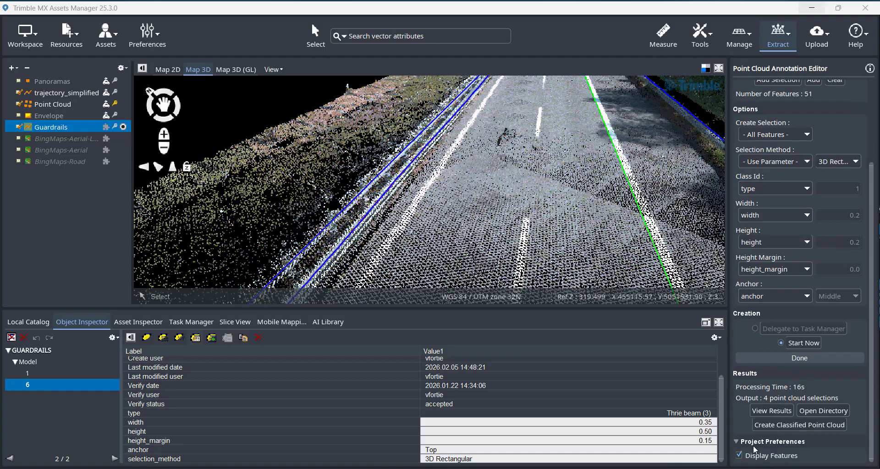
# Hide the Guardrails layer and toggle the annotation project's Display Features preference off and back on
pyautogui.click(17, 128)
pyautogui.click(742, 455)
pyautogui.click(740, 456)
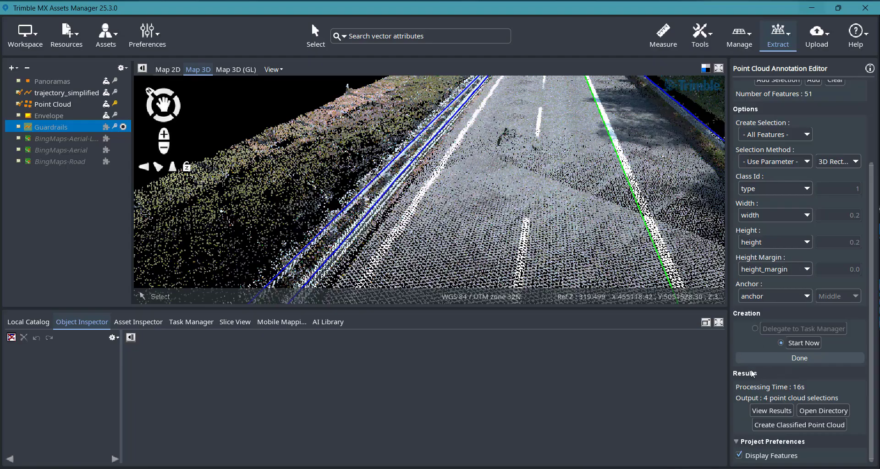
# View the creation results, load the point_cloud_class002 selection and inspect its highlighted points along the guardrail from both sides
pyautogui.click(770, 411)
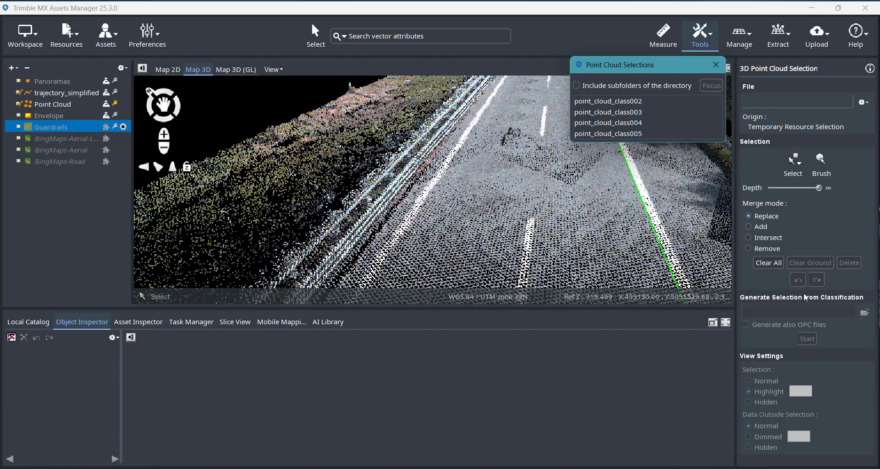
pyautogui.click(626, 105)
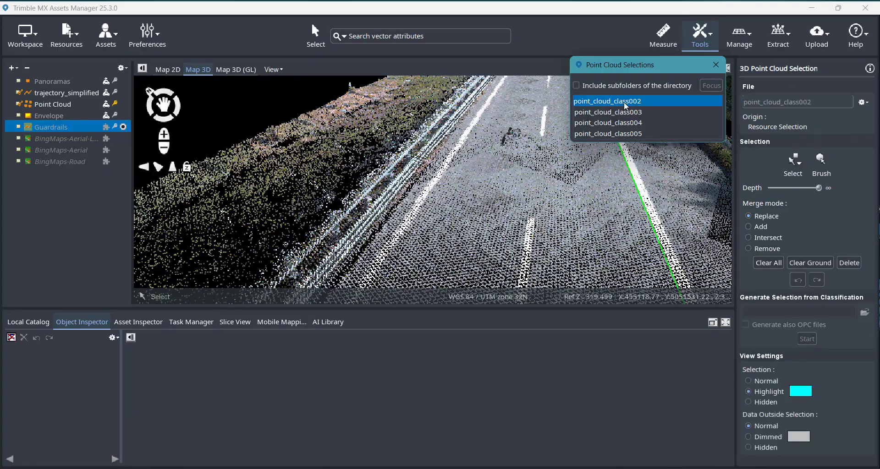
pyautogui.moveTo(635, 209); pyautogui.dragTo(436, 217)
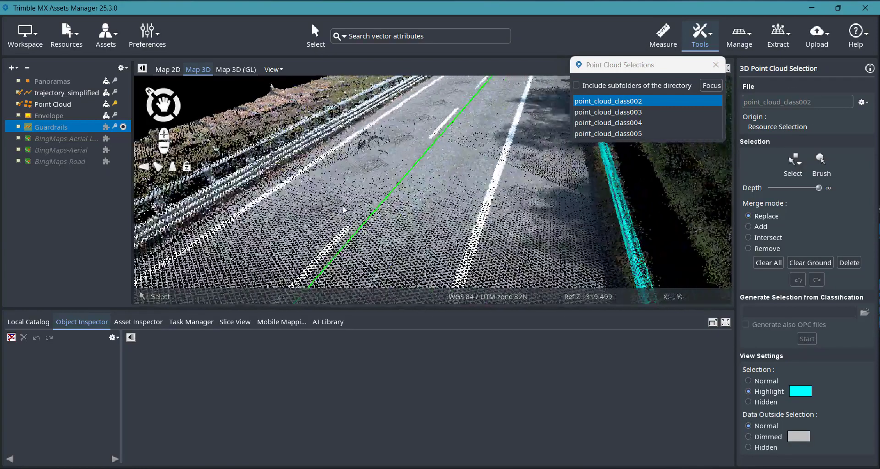
pyautogui.moveTo(435, 217); pyautogui.dragTo(614, 205, button='right')
pyautogui.moveTo(517, 153); pyautogui.dragTo(391, 193)
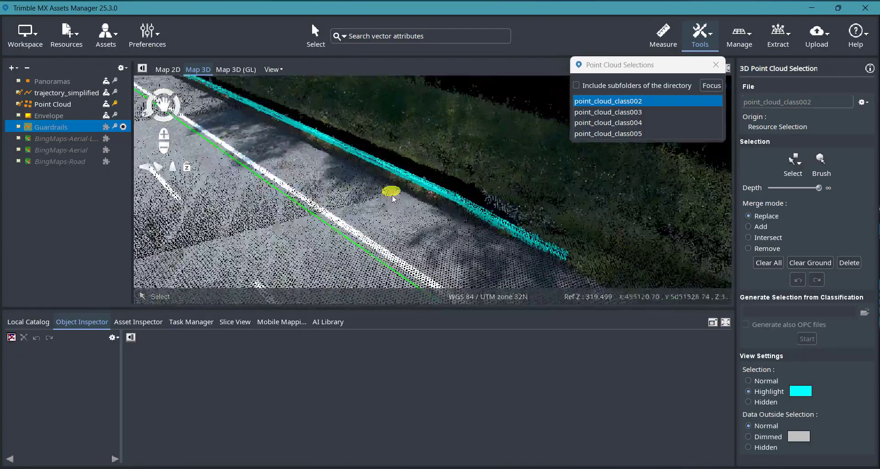
pyautogui.moveTo(392, 195); pyautogui.dragTo(493, 166, button='right')
pyautogui.moveTo(377, 218); pyautogui.dragTo(430, 168, button='right')
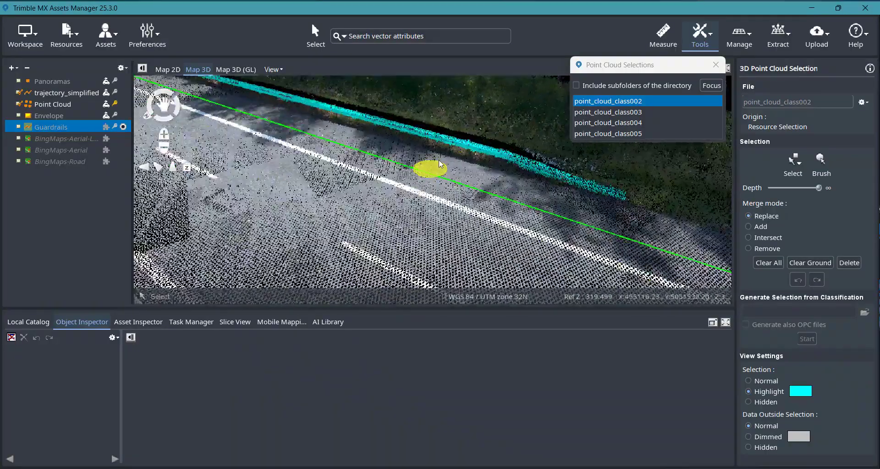
pyautogui.moveTo(447, 170)
pyautogui.mouseDown()
pyautogui.moveTo(554, 213)
pyautogui.moveTo(553, 185)
pyautogui.mouseUp()
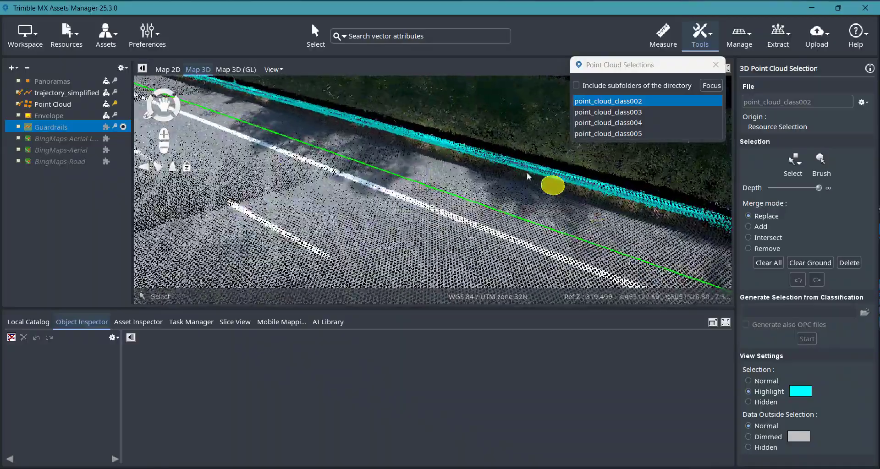
pyautogui.scroll(2, 525, 172)
pyautogui.moveTo(566, 204)
pyautogui.mouseDown(button='right')
pyautogui.moveTo(373, 170)
pyautogui.moveTo(385, 192)
pyautogui.moveTo(310, 199)
pyautogui.moveTo(419, 223)
pyautogui.mouseUp(button='right')
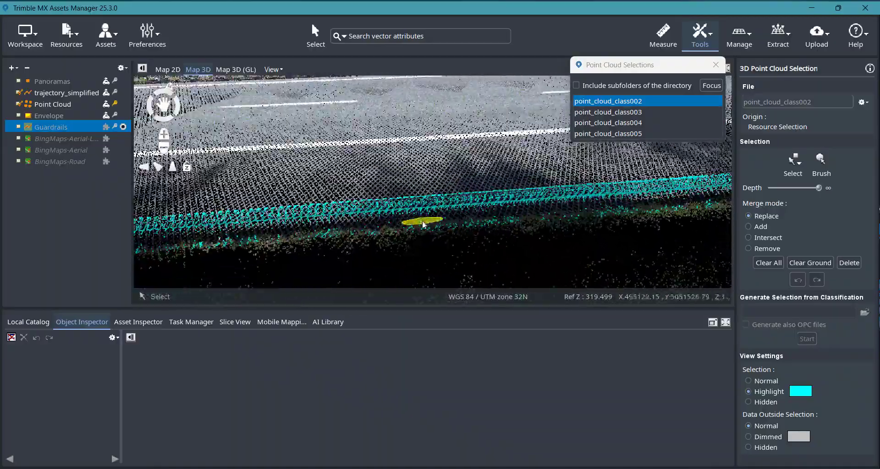
# Hide the data outside the selection and brush away the stray points below the guardrail using the Remove merge mode
pyautogui.click(749, 447)
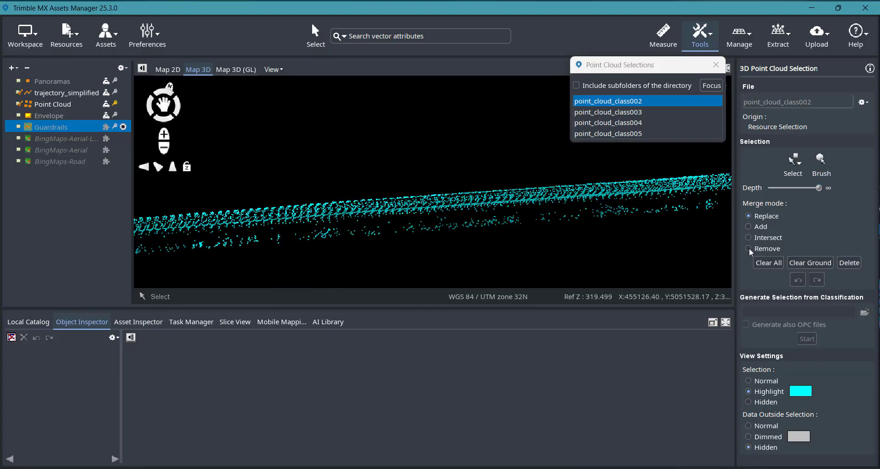
pyautogui.click(821, 161)
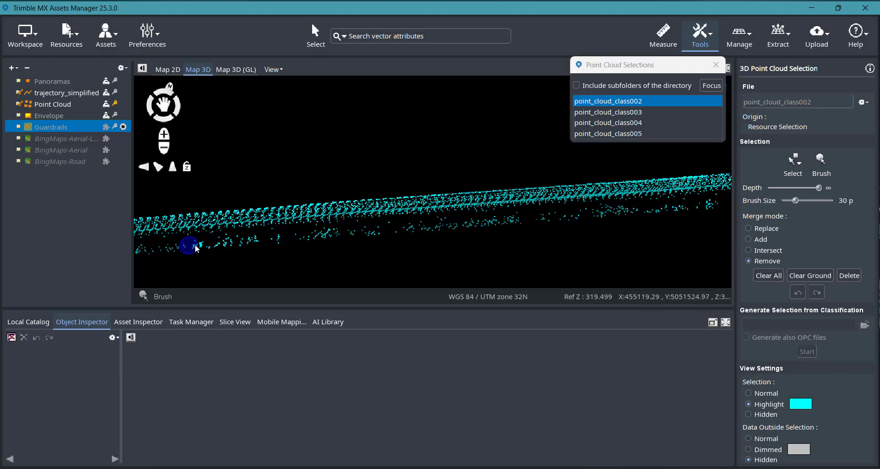
pyautogui.moveTo(196, 248); pyautogui.dragTo(719, 208)
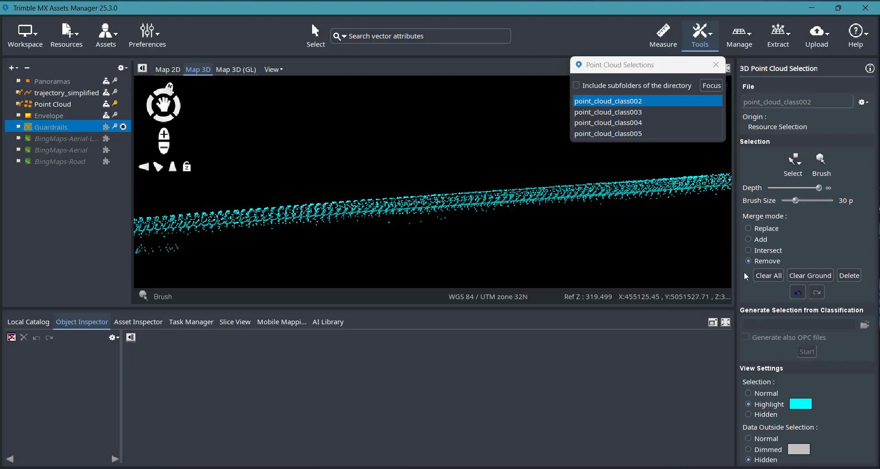
# Load the point_cloud_class003 selection, set the data outside it to Dimmed and inspect the highlighted guardrail along the road
pyautogui.click(626, 115)
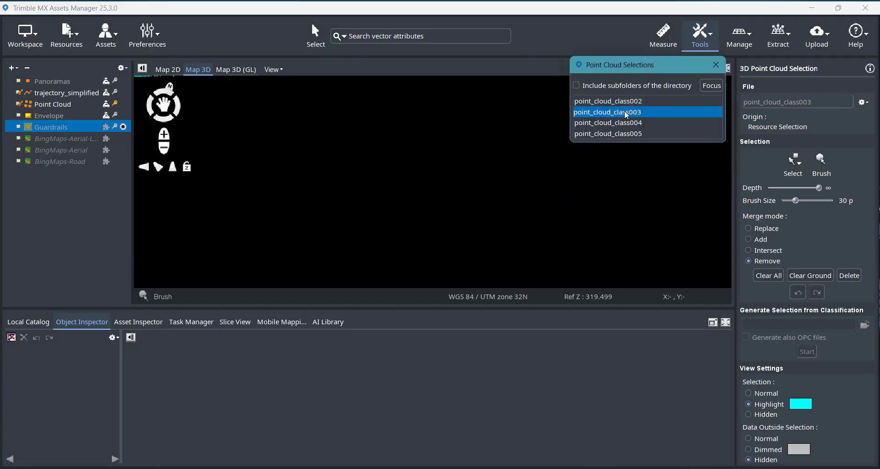
pyautogui.click(749, 450)
pyautogui.scroll(-5, 412, 143)
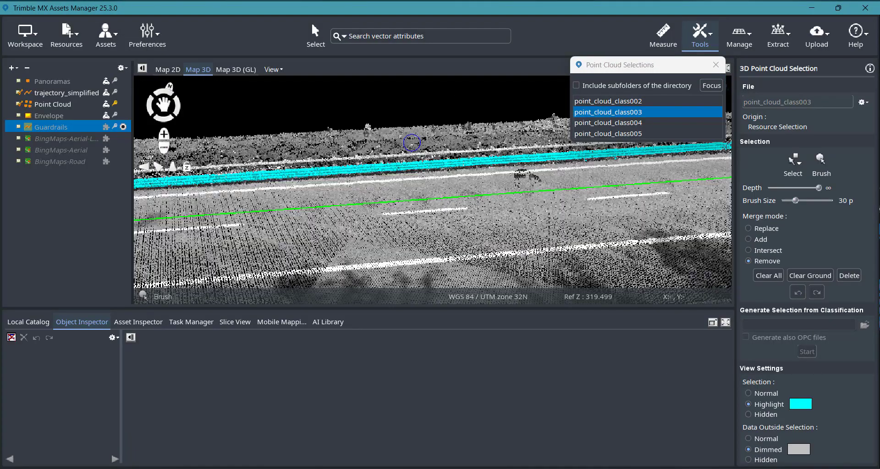
pyautogui.scroll(4, 389, 174)
pyautogui.moveTo(332, 218); pyautogui.dragTo(635, 188, button='middle')
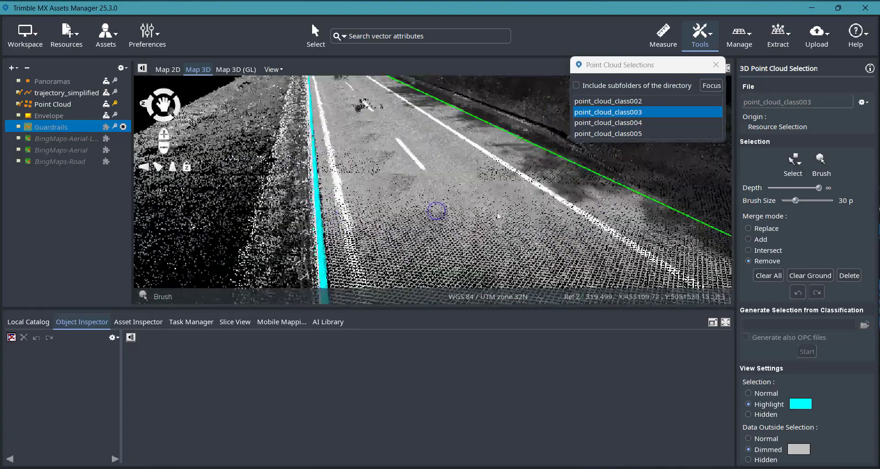
pyautogui.moveTo(435, 210); pyautogui.dragTo(440, 191, button='middle')
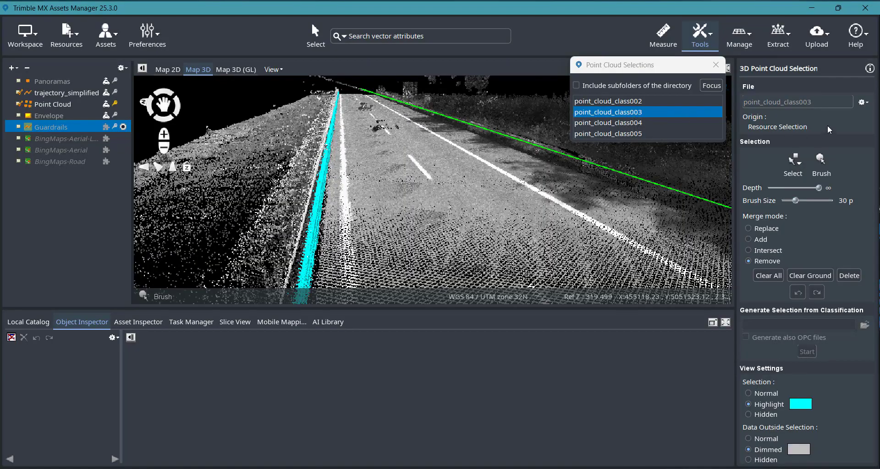
# Review the file options of the 3D Point Cloud Selection tool and close the Point Cloud Selections list
pyautogui.click(864, 102)
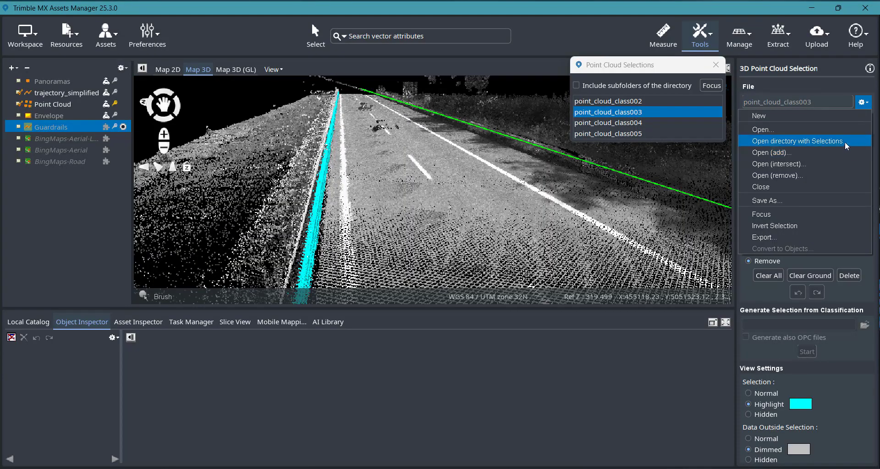
pyautogui.click(831, 90)
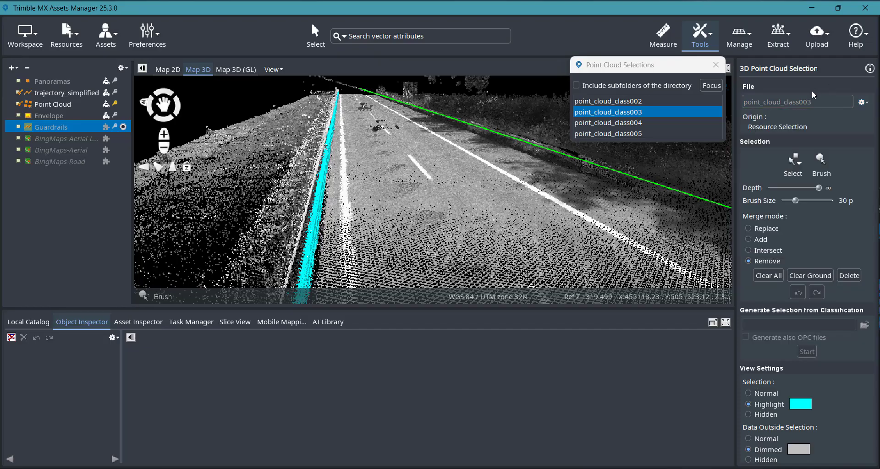
pyautogui.click(720, 66)
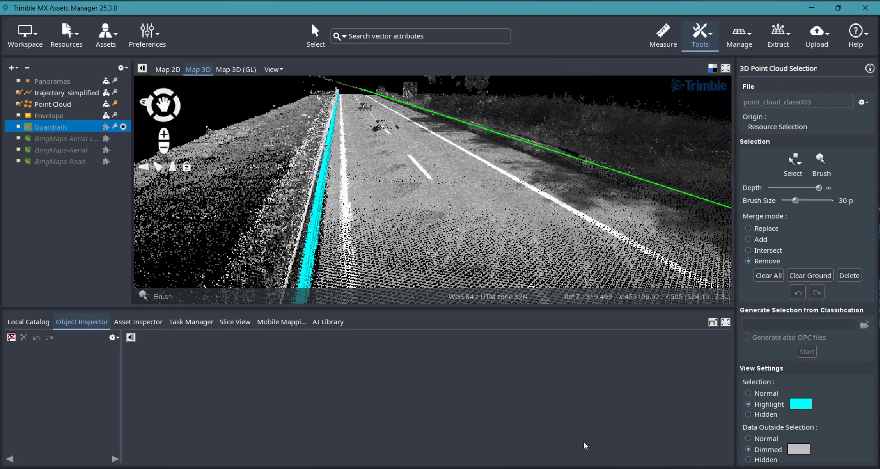
# Switch to the browser presentation, advance to the slide on final selection adjustments, and return to Trimble MX Assets Manager
pyautogui.moveTo(504, 468)
pyautogui.click(513, 434)
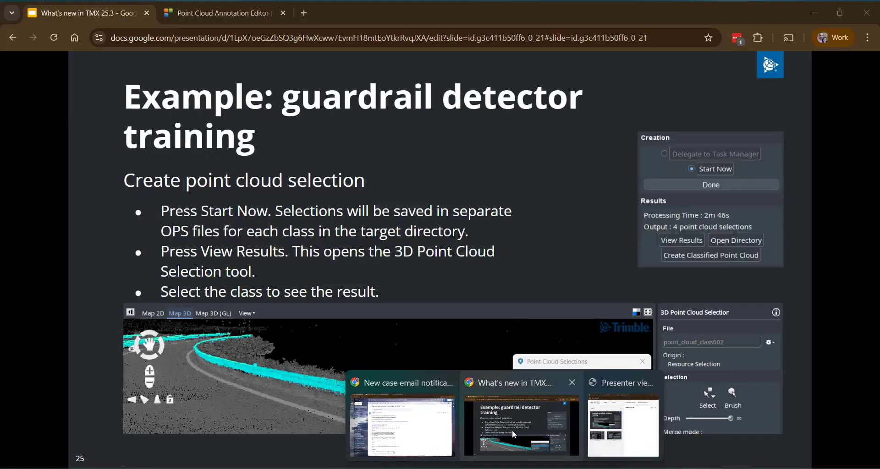
pyautogui.click(389, 245)
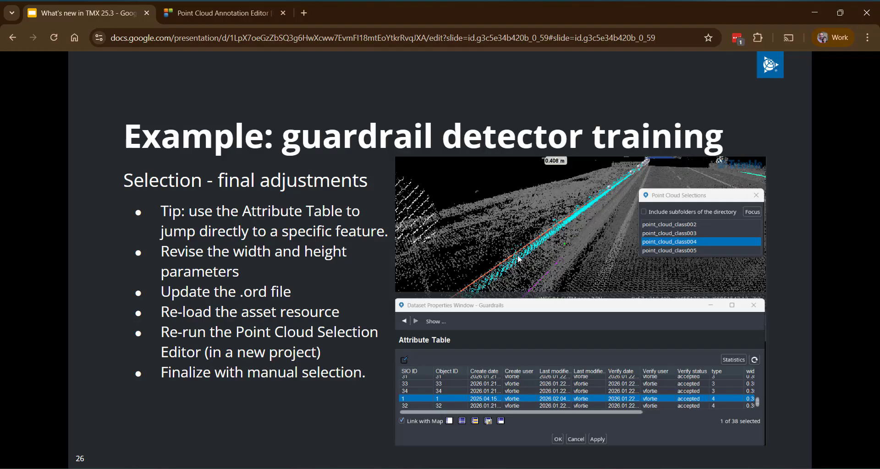
pyautogui.moveTo(531, 468)
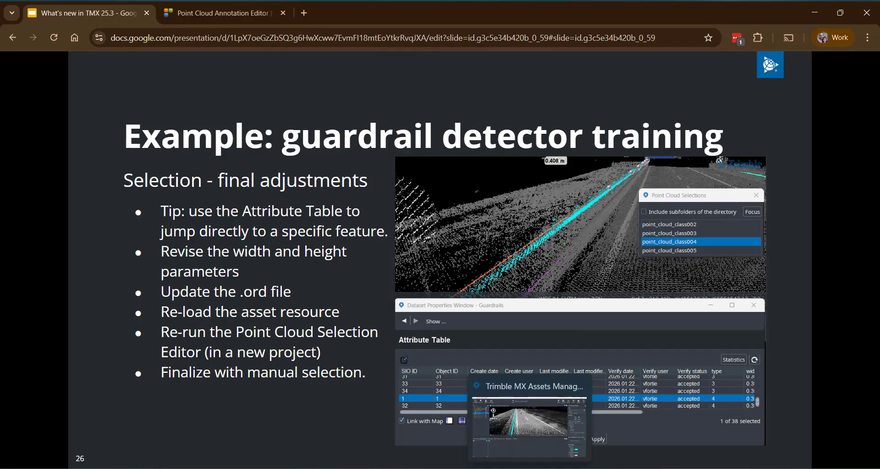
pyautogui.click(532, 435)
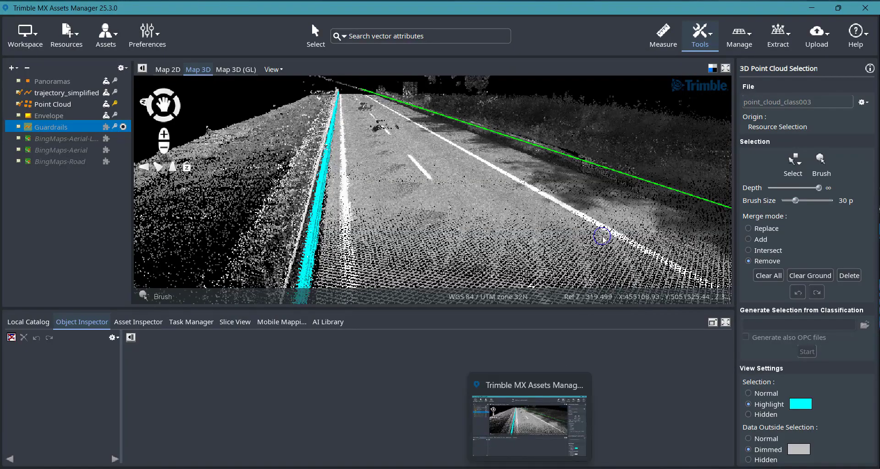
# Inspect the highlighted class003 guardrail, then review the width and height expressions of guardrails.ord in Notepad++ and minimize it
pyautogui.moveTo(345, 238); pyautogui.dragTo(283, 236, button='middle')
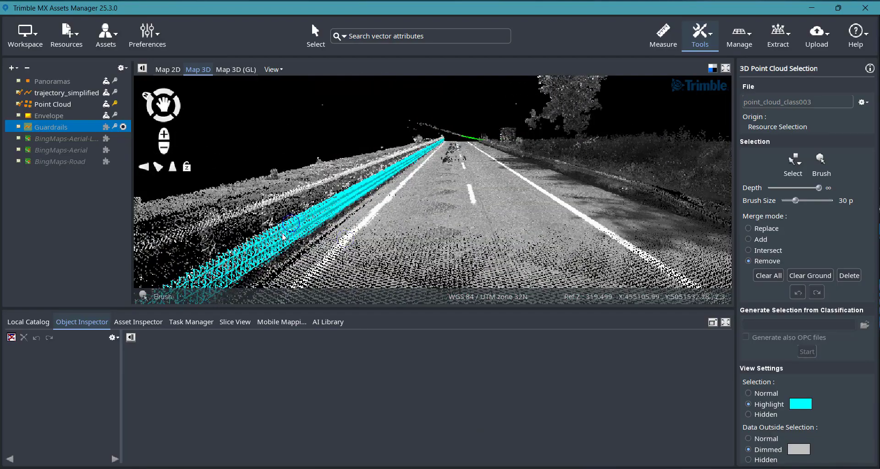
pyautogui.hotkey('alt', 'Tab')
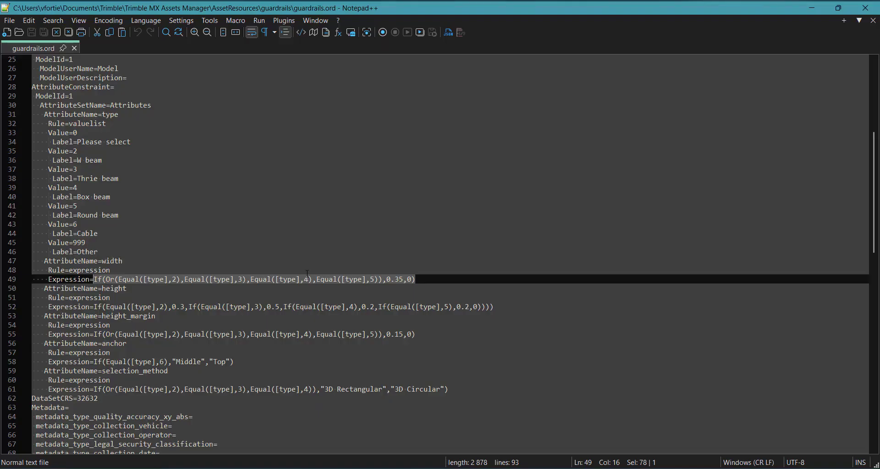
pyautogui.click(819, 6)
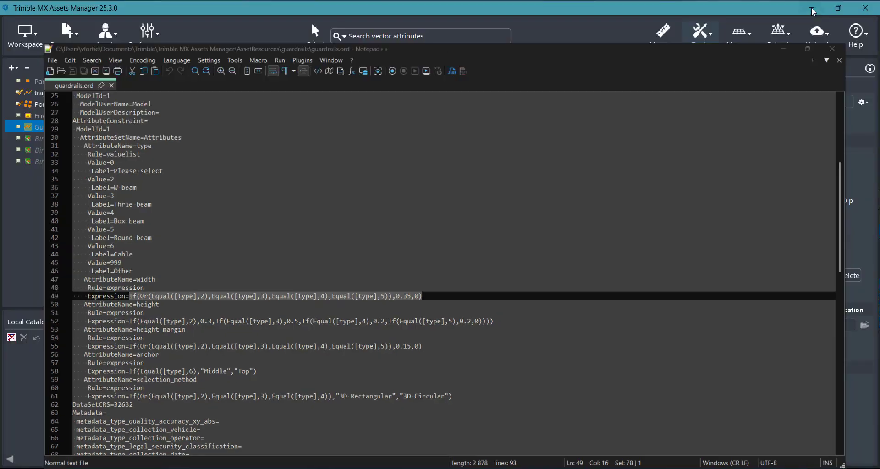
# Open the Point Cloud Annotation Editor and view the highlighted guardrail from along the road
pyautogui.click(789, 36)
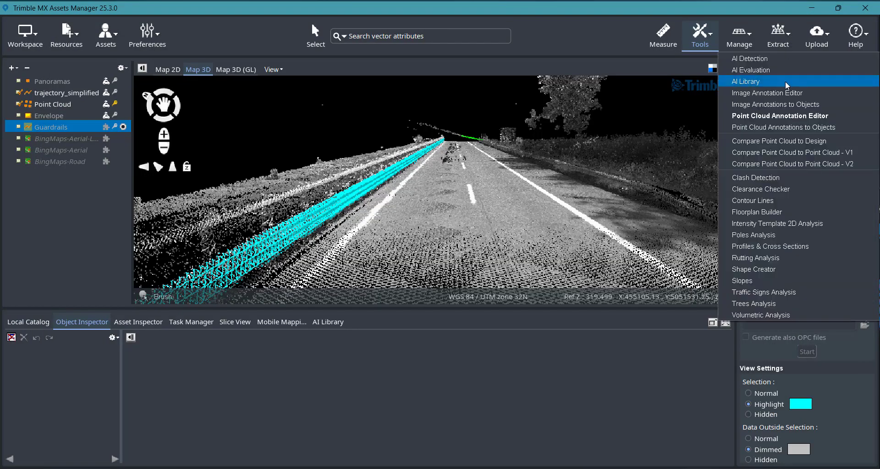
pyautogui.click(783, 113)
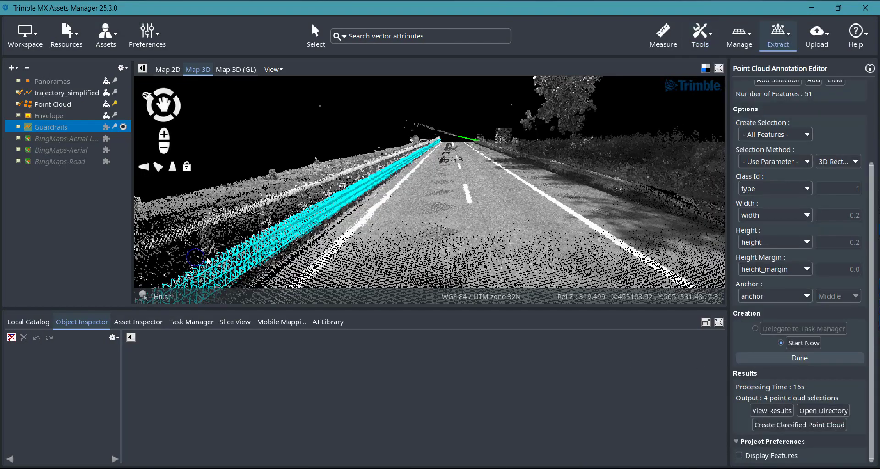
pyautogui.moveTo(250, 252)
pyautogui.mouseDown(button='middle')
pyautogui.moveTo(369, 237)
pyautogui.moveTo(409, 214)
pyautogui.moveTo(454, 218)
pyautogui.moveTo(509, 250)
pyautogui.mouseUp(button='middle')
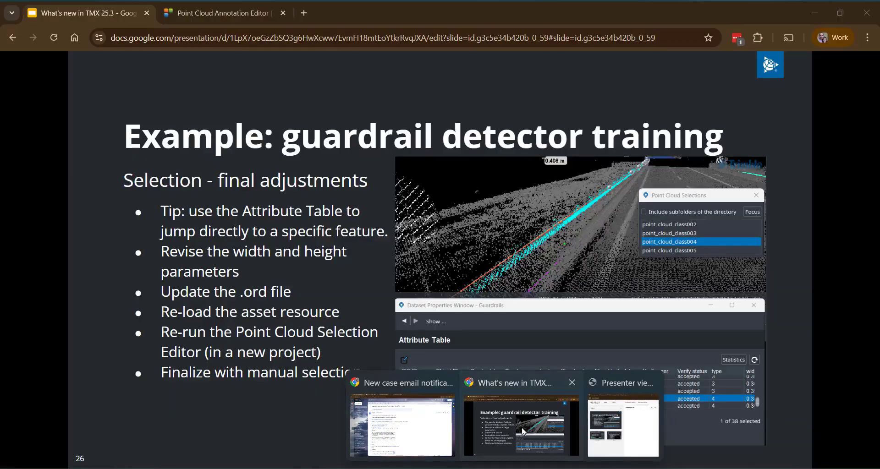
# Switch to the browser presentation and advance to the slide on cleaning the selection with 3D Point Cloud Selection
pyautogui.click(522, 431)
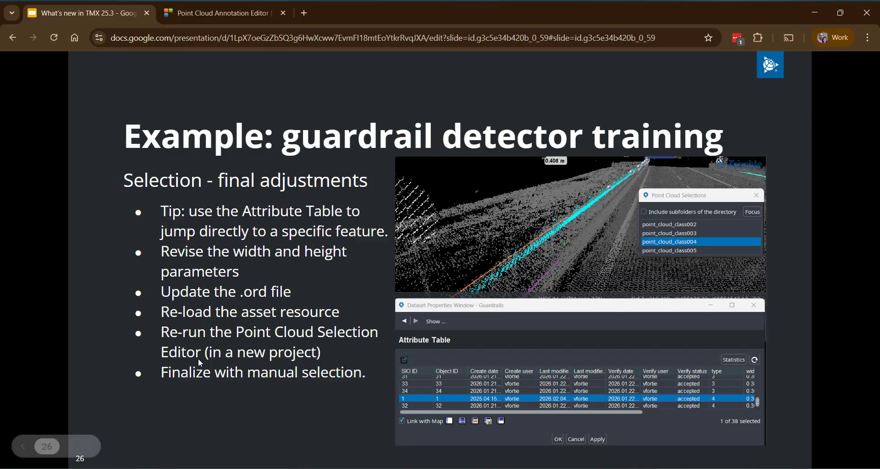
pyautogui.click(585, 316)
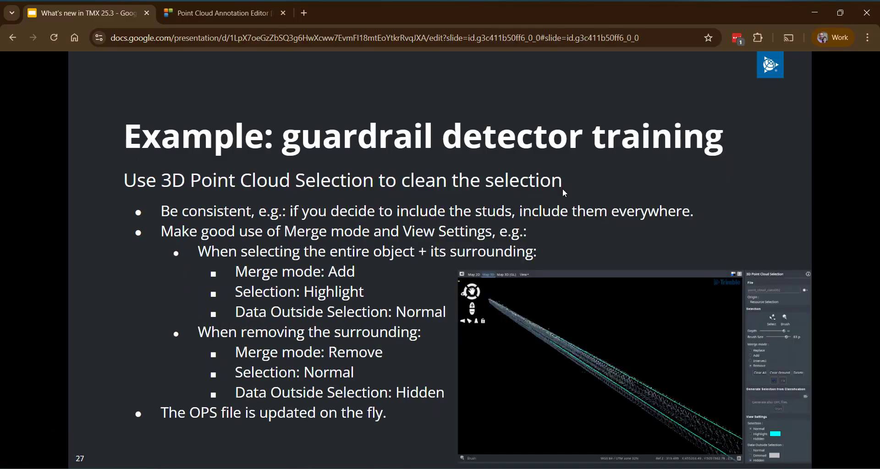
pyautogui.click(546, 218)
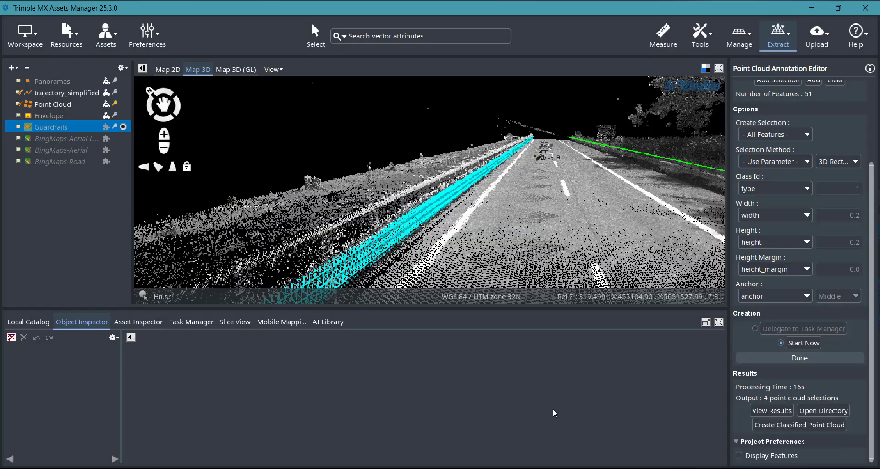
# Review the annotation project's options in Trimble MX Assets Manager and examine the OPS files in its selections directory
pyautogui.scroll(3, 797, 218)
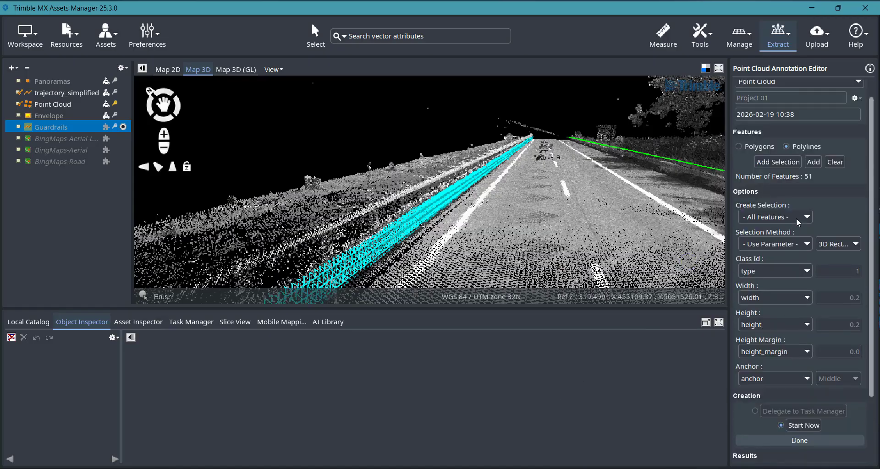
pyautogui.scroll(-3, 826, 215)
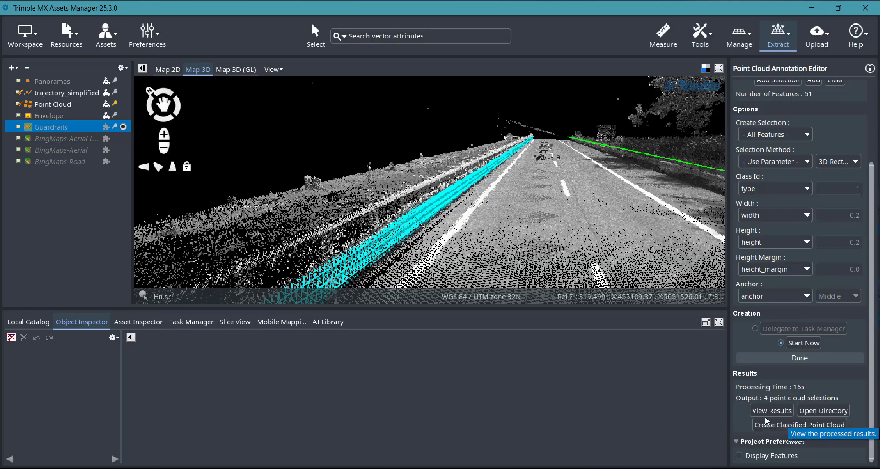
pyautogui.click(818, 412)
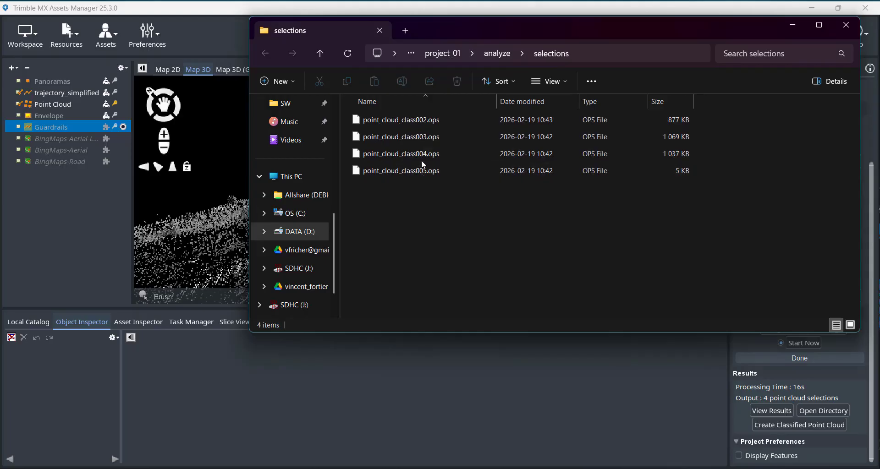
pyautogui.click(524, 347)
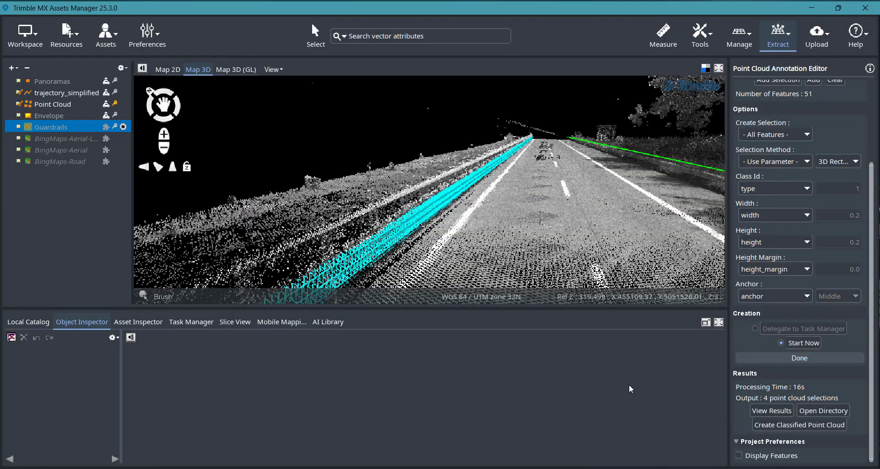
# Open Point Cloud Selections to Classification from the project's results and check the range of interest methods, keeping Entire Source
pyautogui.click(776, 424)
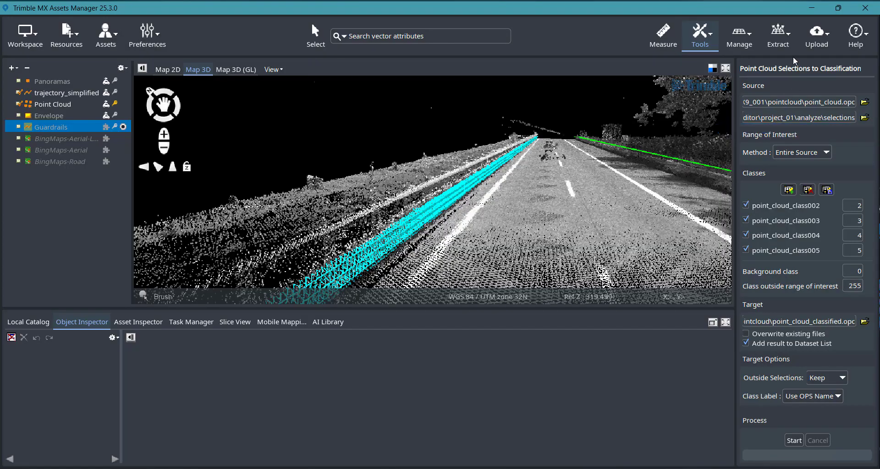
pyautogui.click(713, 40)
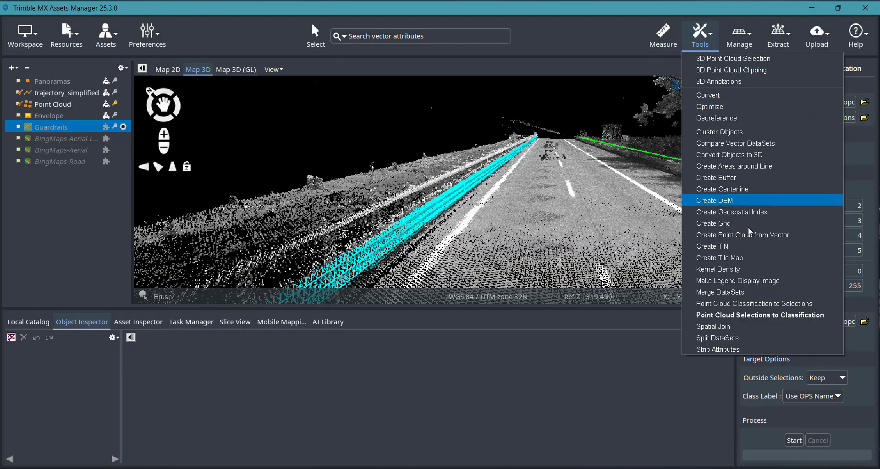
pyautogui.click(749, 316)
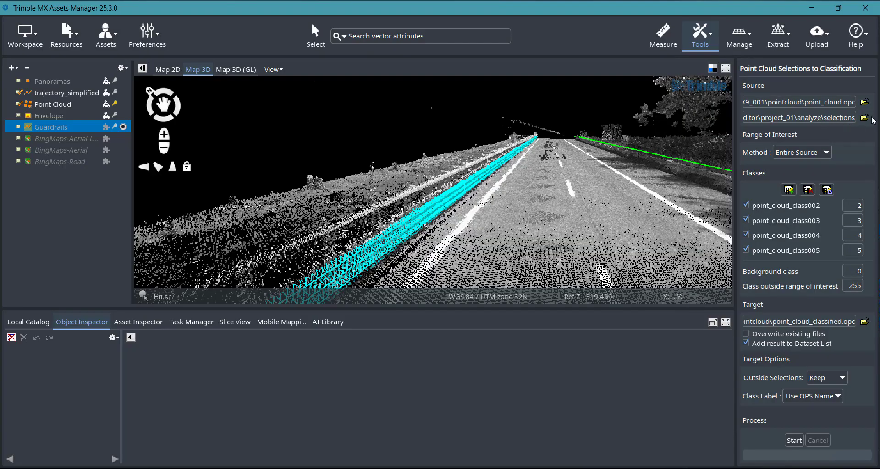
pyautogui.click(827, 152)
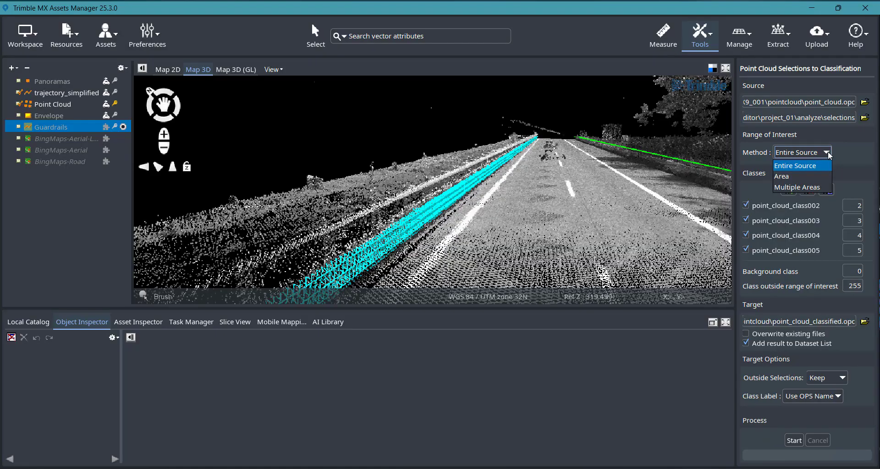
pyautogui.click(828, 152)
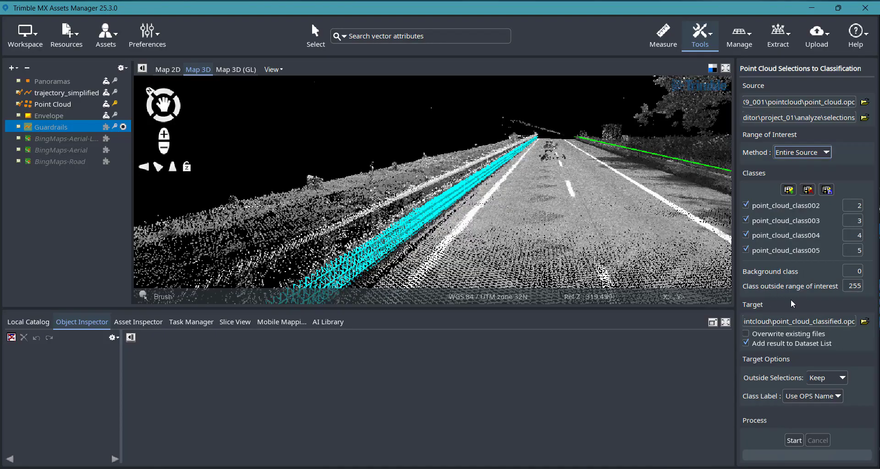
# Delete the opc extension from the target path of the classified point cloud
pyautogui.click(806, 321)
pyautogui.press('BackSpace')
pyautogui.press('BackSpace')
pyautogui.press('BackSpace')
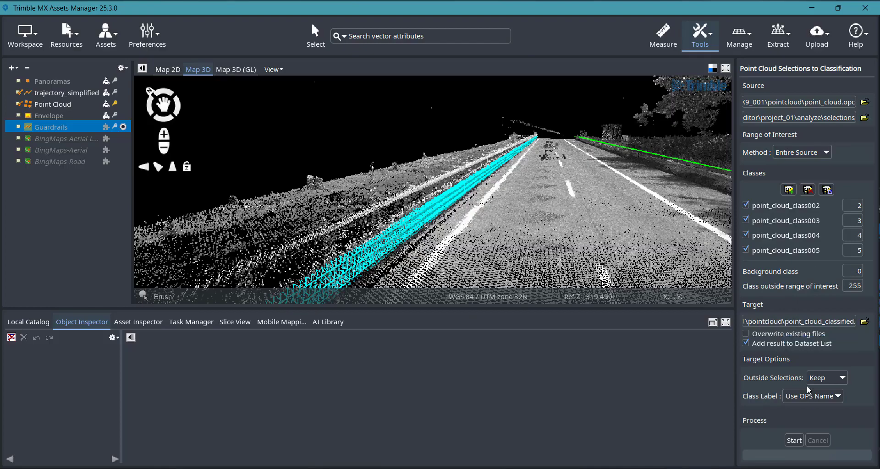
# Set the class label to Use Class Code and start creating the classified point cloud
pyautogui.click(833, 402)
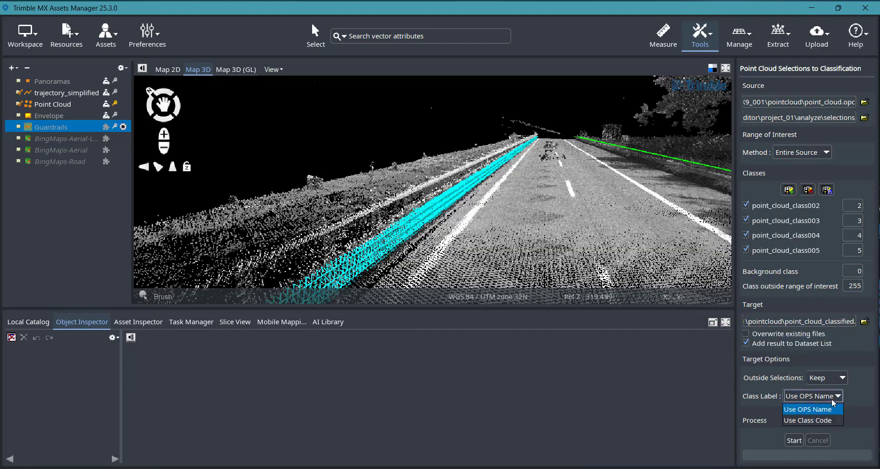
pyautogui.click(820, 422)
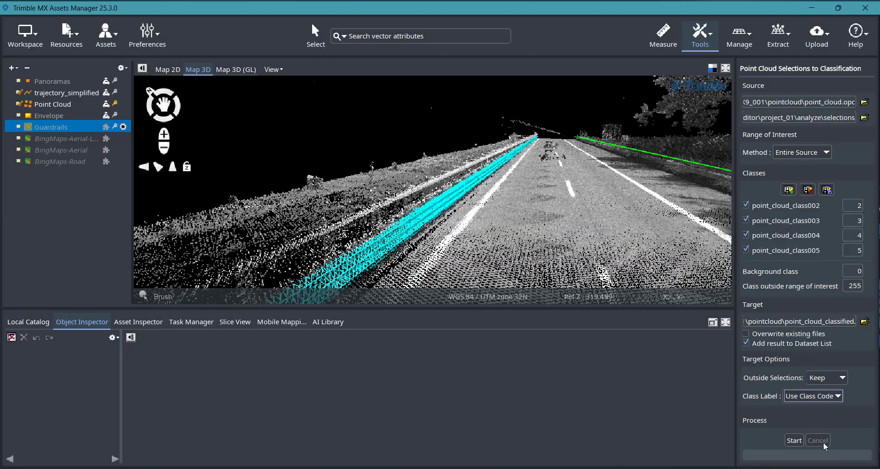
pyautogui.click(794, 440)
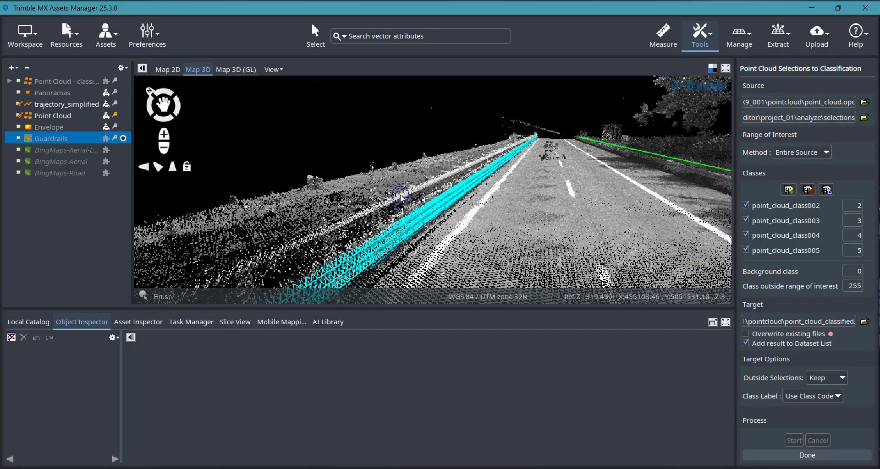
# Display the classified point cloud instead of the original to inspect the guardrail, then show the original and hide the classified one
pyautogui.click(19, 82)
pyautogui.click(19, 116)
pyautogui.moveTo(415, 197)
pyautogui.mouseDown(button='middle')
pyautogui.moveTo(329, 194)
pyautogui.moveTo(399, 193)
pyautogui.mouseUp(button='middle')
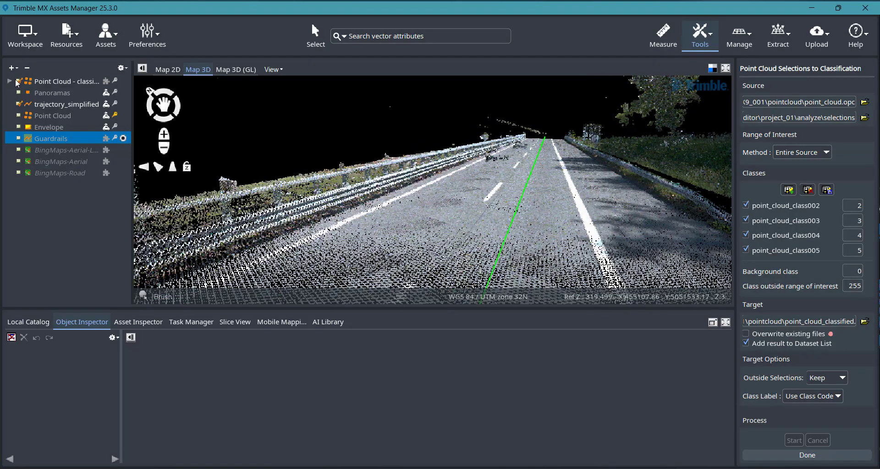
pyautogui.click(19, 116)
pyautogui.click(19, 81)
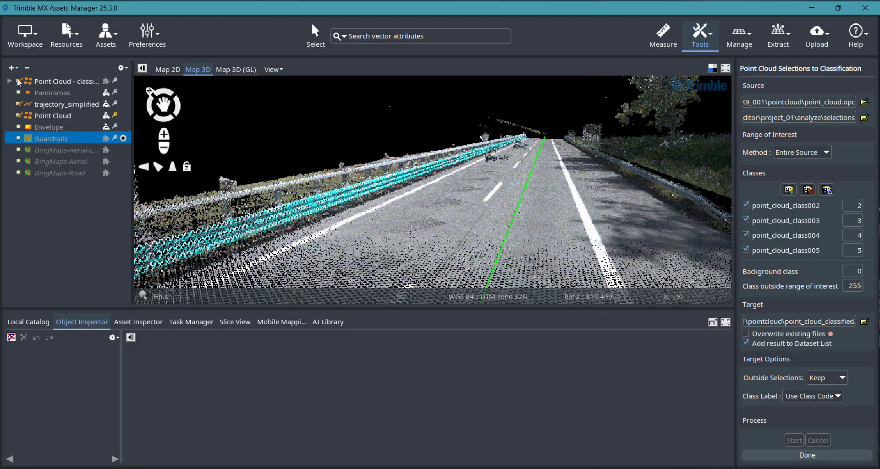
# Color the original Point Cloud dataset by Classification in its legend and inspect the guardrail along the road
pyautogui.rightClick(52, 115)
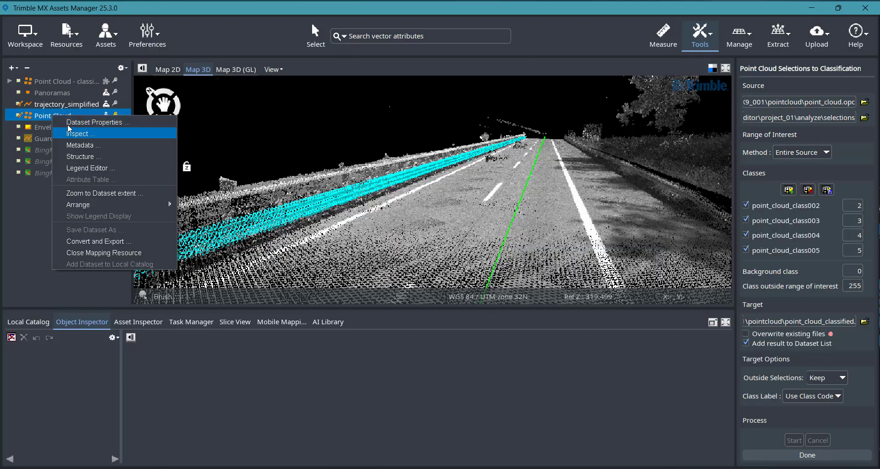
pyautogui.click(87, 168)
pyautogui.click(446, 186)
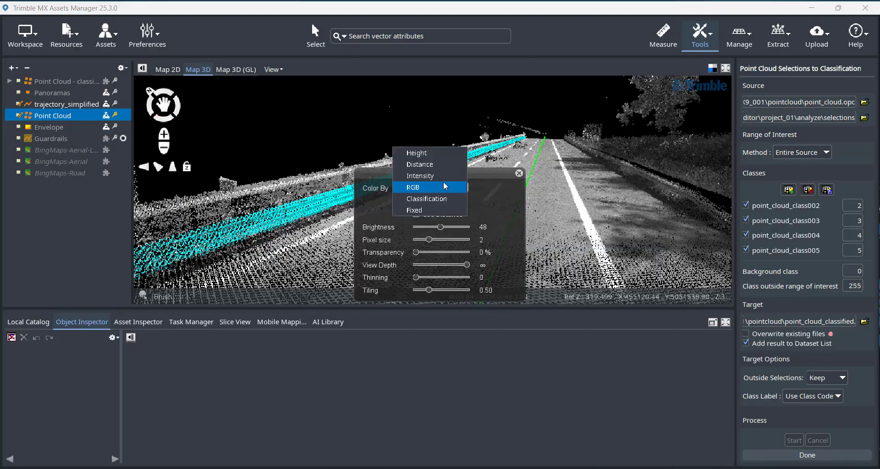
pyautogui.click(444, 195)
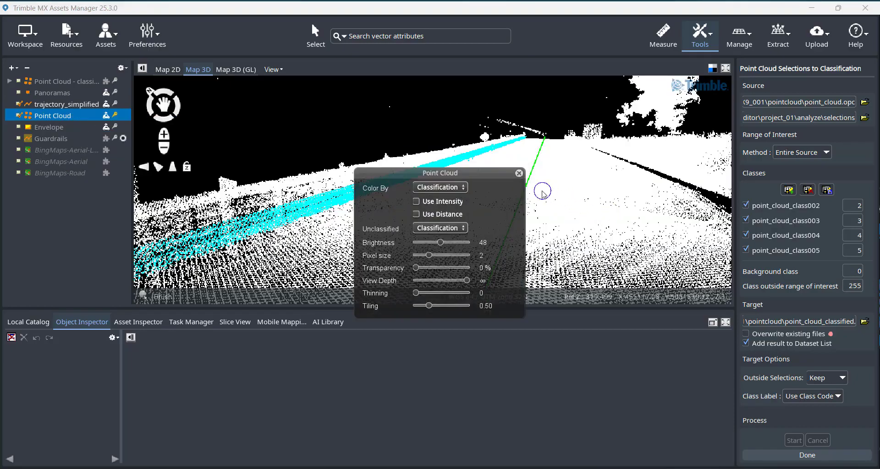
pyautogui.moveTo(572, 199); pyautogui.dragTo(617, 216, button='middle')
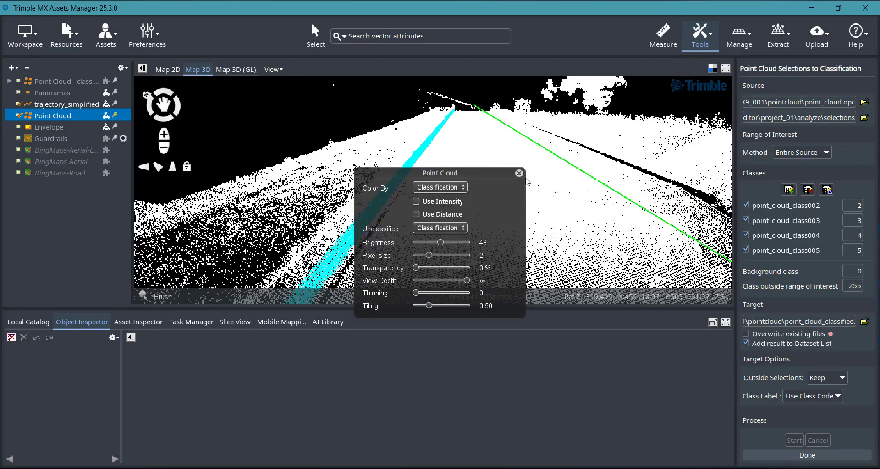
# Color the original Point Cloud dataset by RGB and close its legend settings
pyautogui.click(450, 188)
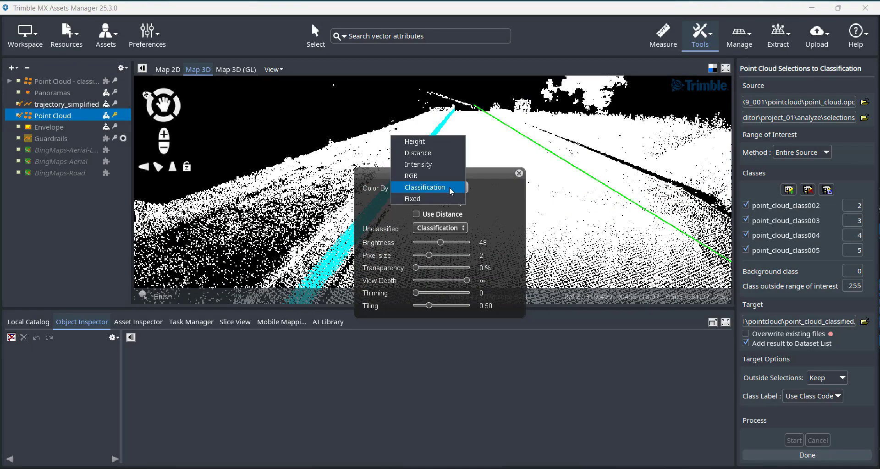
pyautogui.click(418, 177)
pyautogui.click(519, 173)
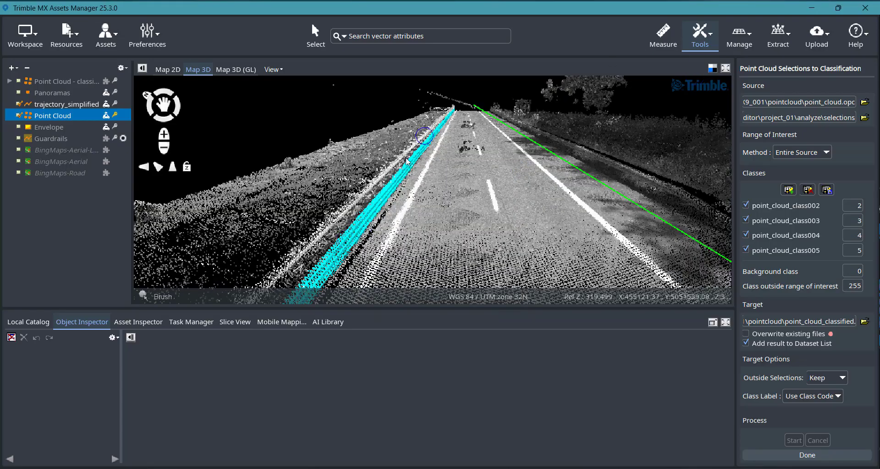
# Close the point_cloud_class003 selection in the 3D Point Cloud Selection tool
pyautogui.click(705, 39)
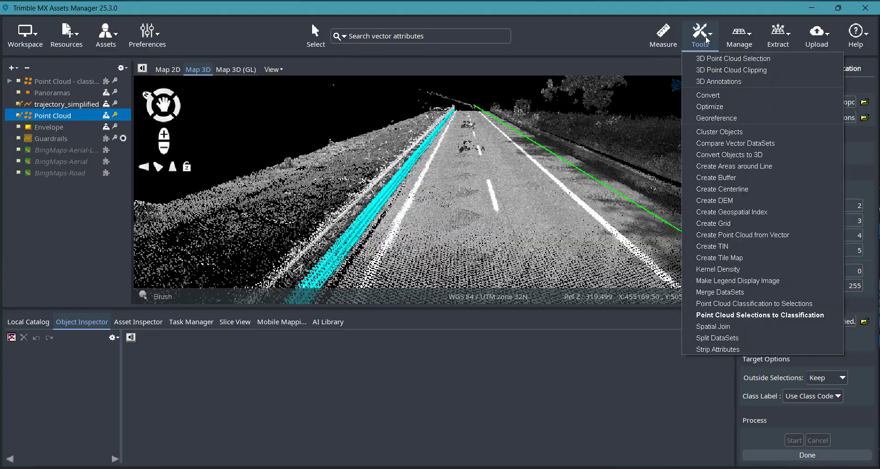
pyautogui.click(716, 60)
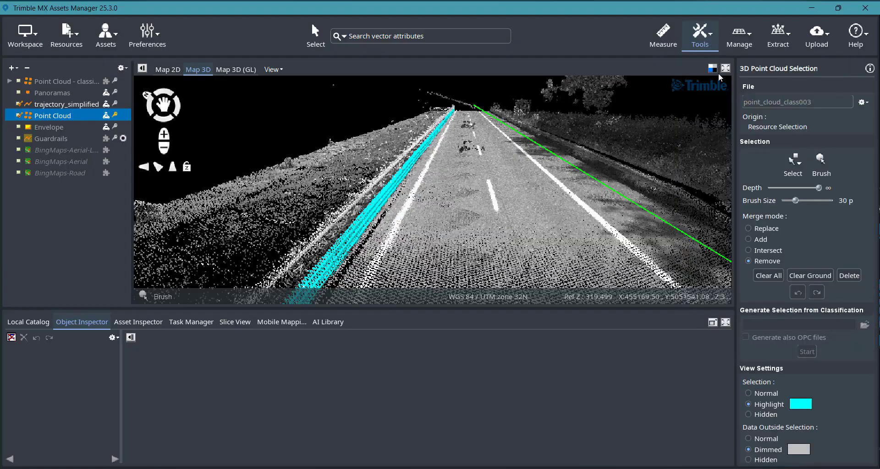
pyautogui.click(863, 102)
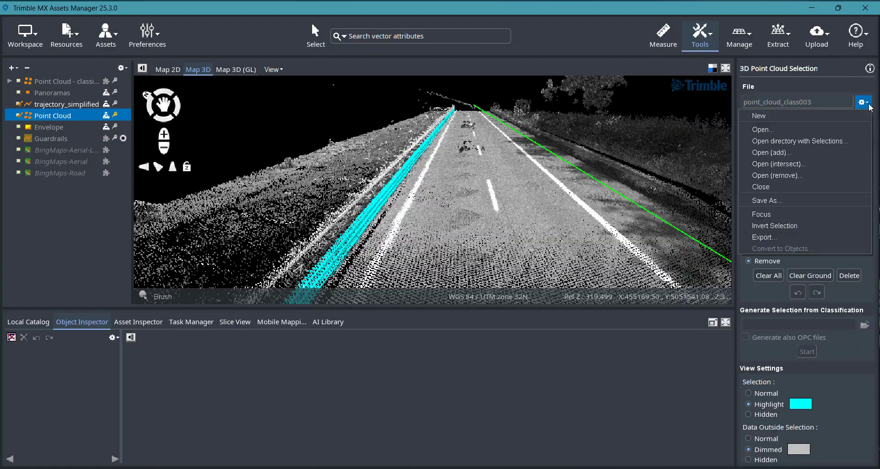
pyautogui.click(775, 187)
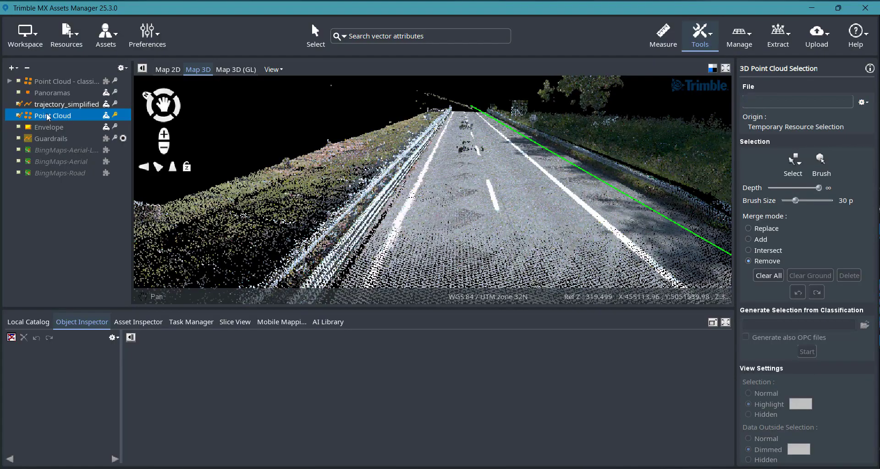
# Display the classified point cloud instead of the original, color it by Classification and inspect the guardrails on both sides of the road
pyautogui.click(19, 118)
pyautogui.click(19, 82)
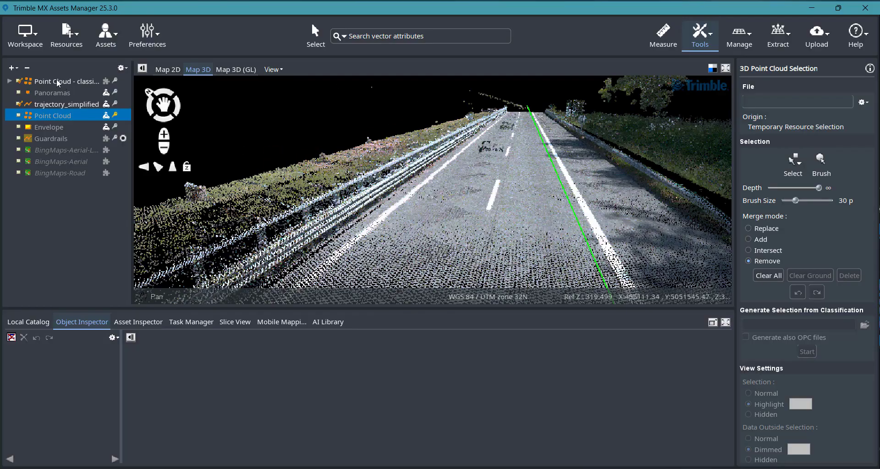
pyautogui.rightClick(57, 79)
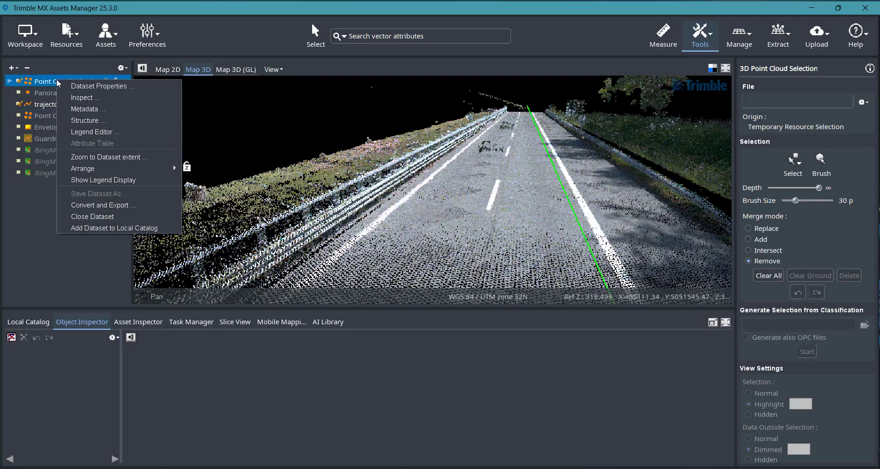
pyautogui.click(94, 133)
pyautogui.click(433, 188)
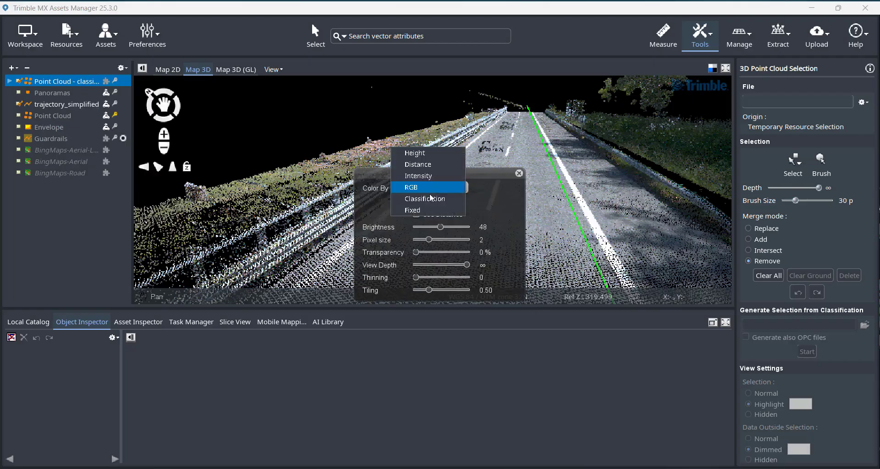
pyautogui.click(431, 188)
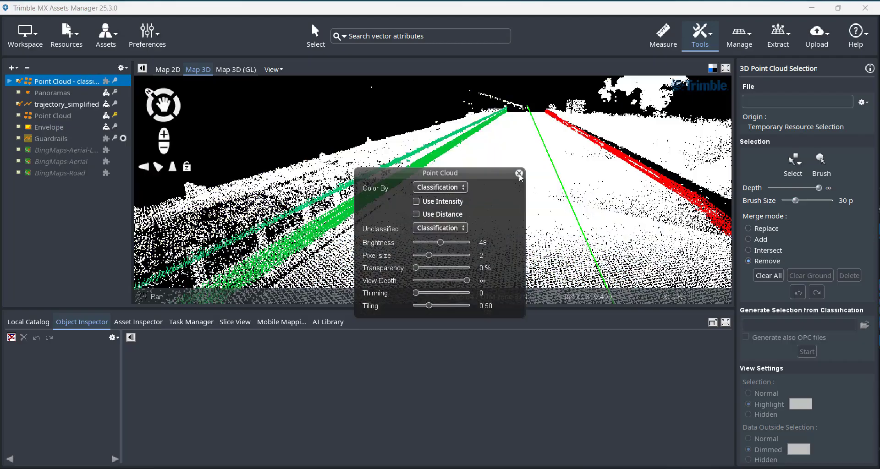
pyautogui.click(518, 174)
pyautogui.moveTo(444, 214); pyautogui.dragTo(471, 208, button='middle')
pyautogui.moveTo(513, 196); pyautogui.dragTo(411, 191)
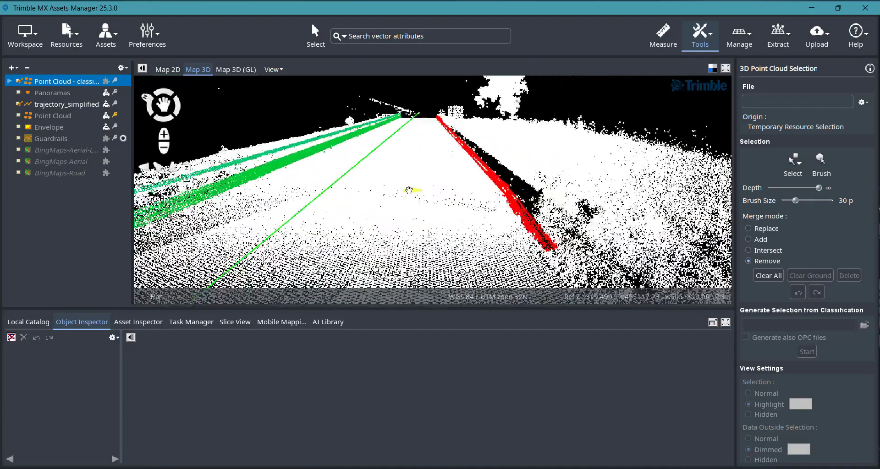
pyautogui.moveTo(477, 205); pyautogui.dragTo(484, 206)
pyautogui.moveTo(422, 222); pyautogui.dragTo(477, 210, button='middle')
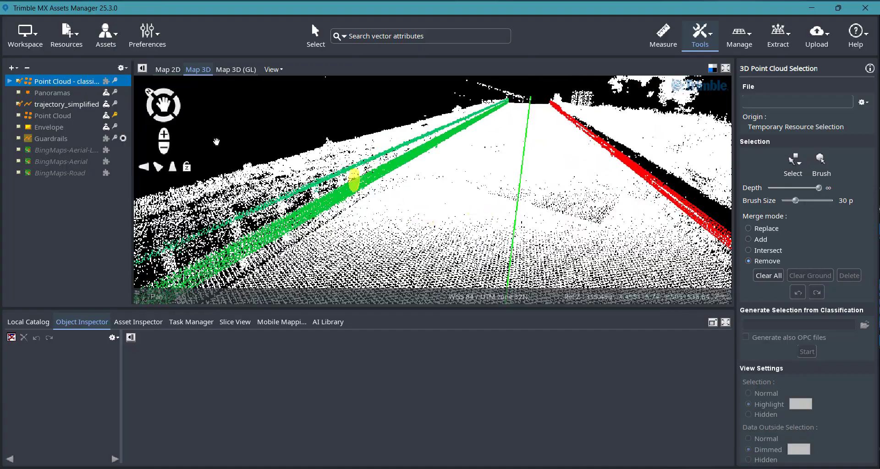
# Set the color of class 3 to purple in the dataset properties of the classified point cloud
pyautogui.rightClick(68, 81)
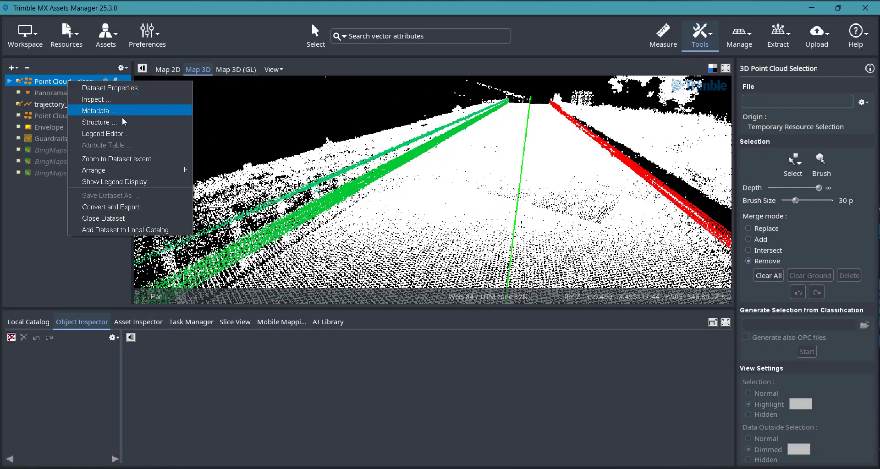
pyautogui.click(119, 88)
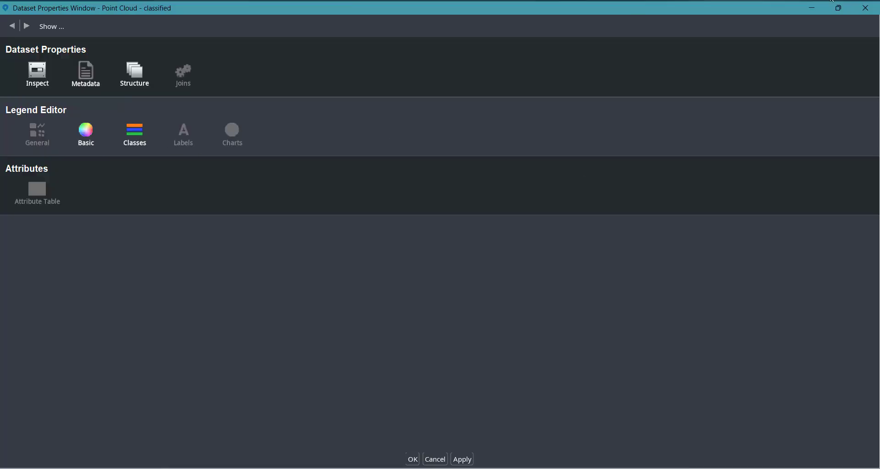
pyautogui.click(838, 8)
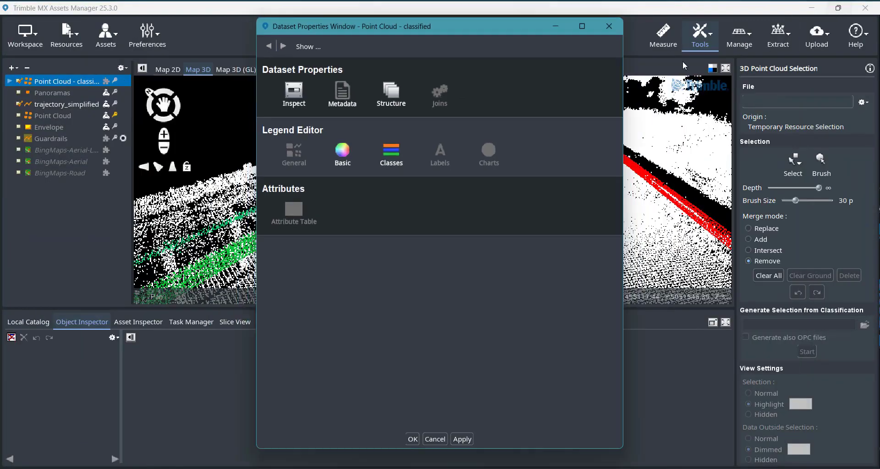
pyautogui.click(391, 153)
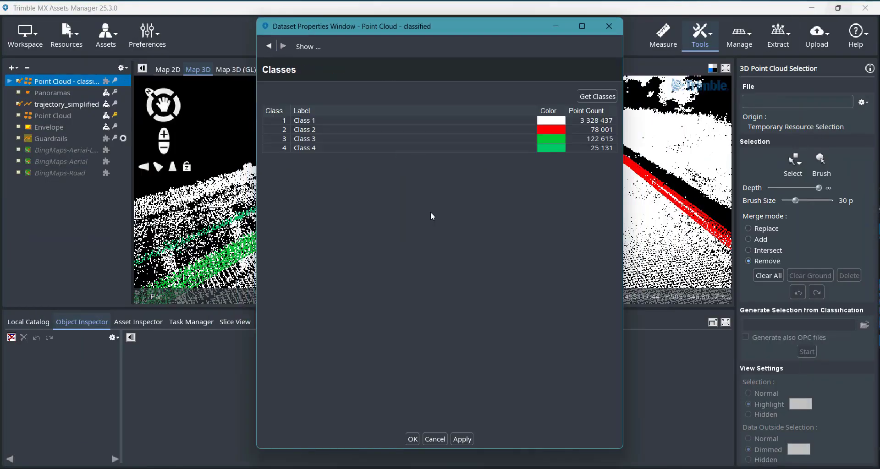
pyautogui.doubleClick(553, 139)
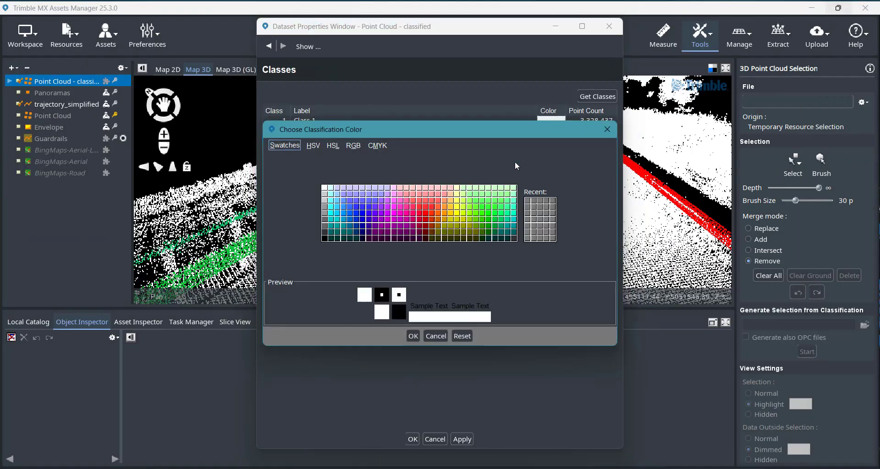
pyautogui.click(389, 221)
pyautogui.click(412, 336)
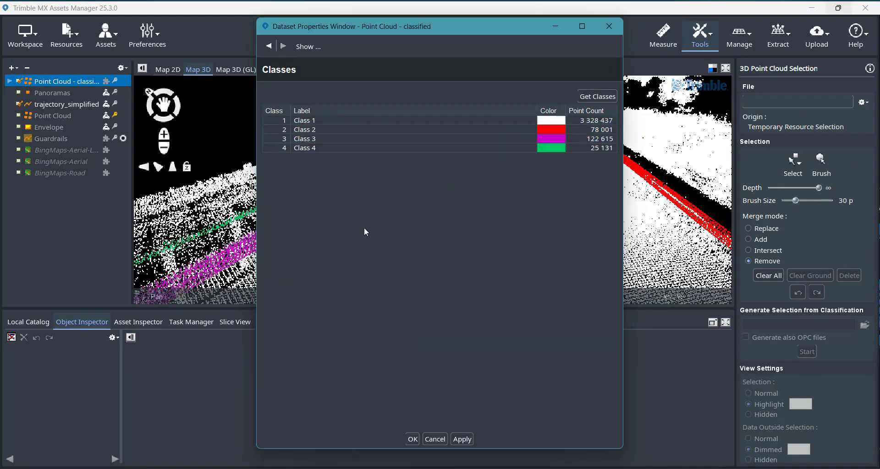
# Label class 1 as Default and class 2 as W beam
pyautogui.click(322, 129)
pyautogui.doubleClick(322, 120)
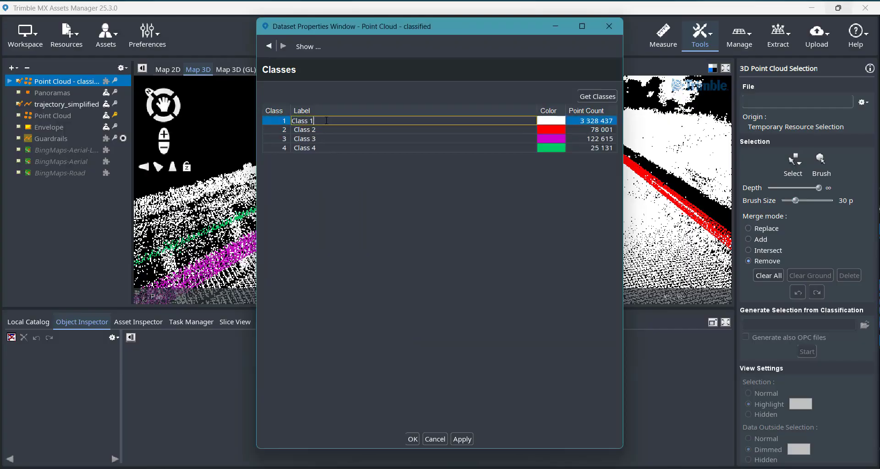
pyautogui.hotkey('ctrl', 'shift', 'Left')
pyautogui.hotkey('ctrl', 'shift', 'Left')
pyautogui.write('Defaul')
pyautogui.doubleClick(323, 130)
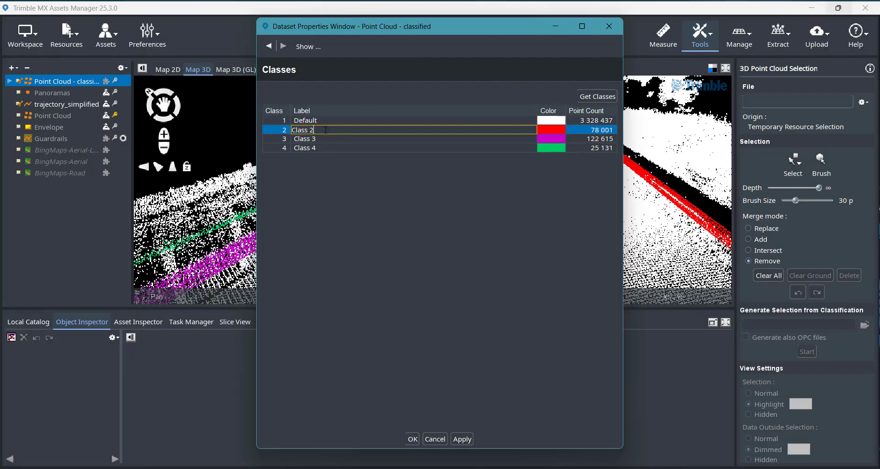
pyautogui.moveTo(311, 130); pyautogui.dragTo(291, 130)
pyautogui.write('W beam')
# Label class 3 as Thrie beam and class 4 as Box beam, and accept the dataset properties
pyautogui.doubleClick(334, 138)
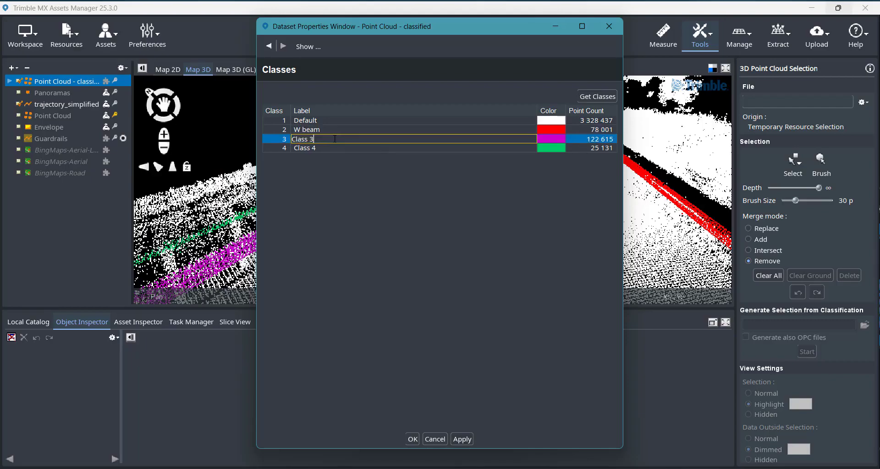
pyautogui.write('Thrie beam')
pyautogui.click(320, 149)
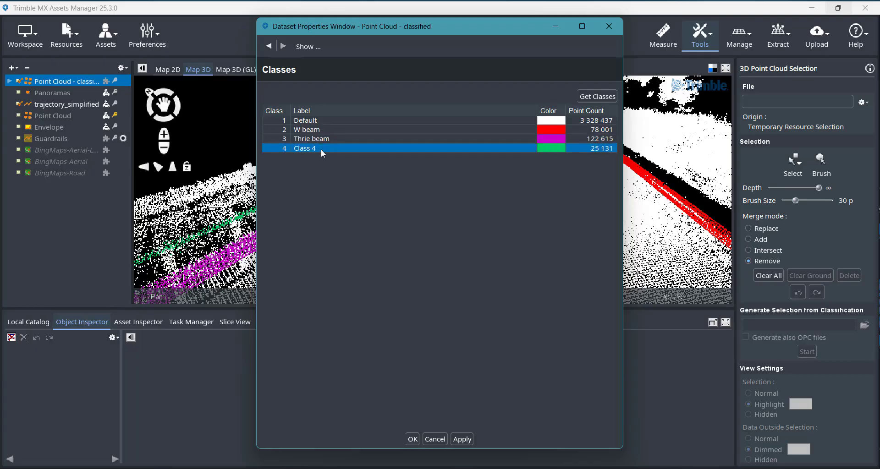
pyautogui.click(320, 150)
pyautogui.moveTo(309, 151); pyautogui.dragTo(291, 151)
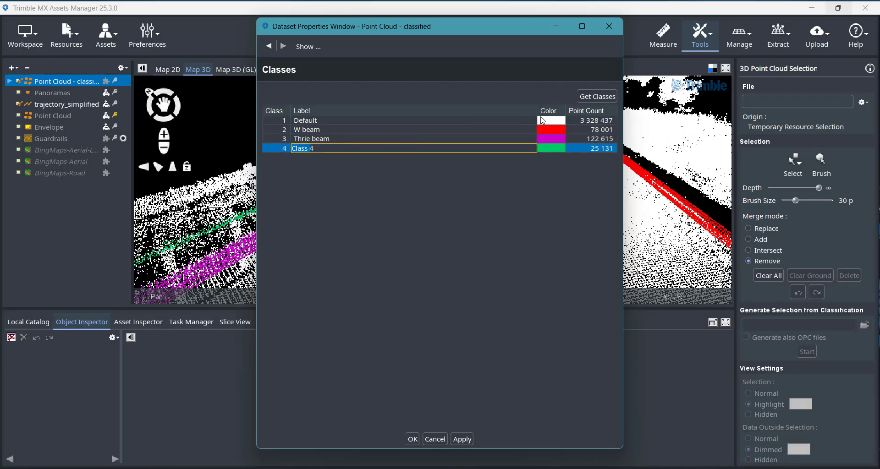
pyautogui.press('BackSpace')
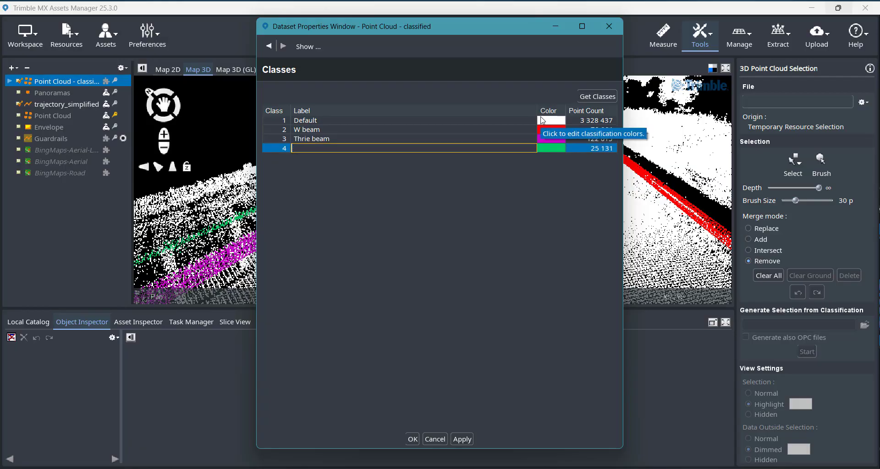
pyautogui.write('Box beam')
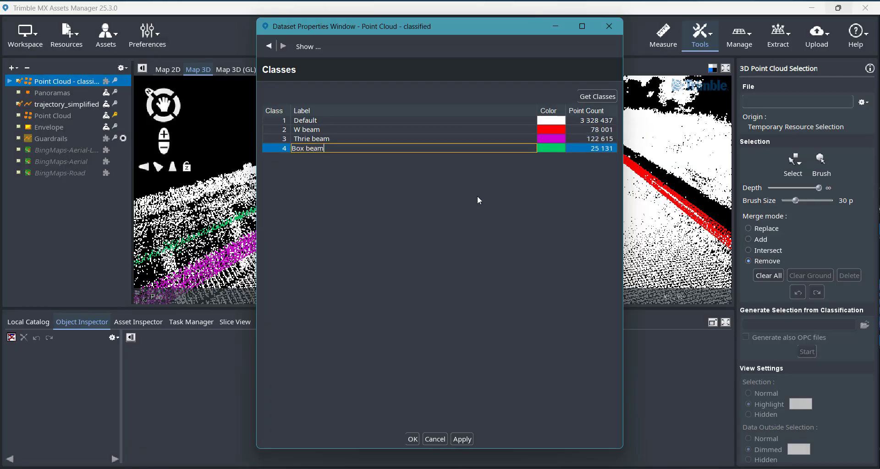
pyautogui.click(431, 140)
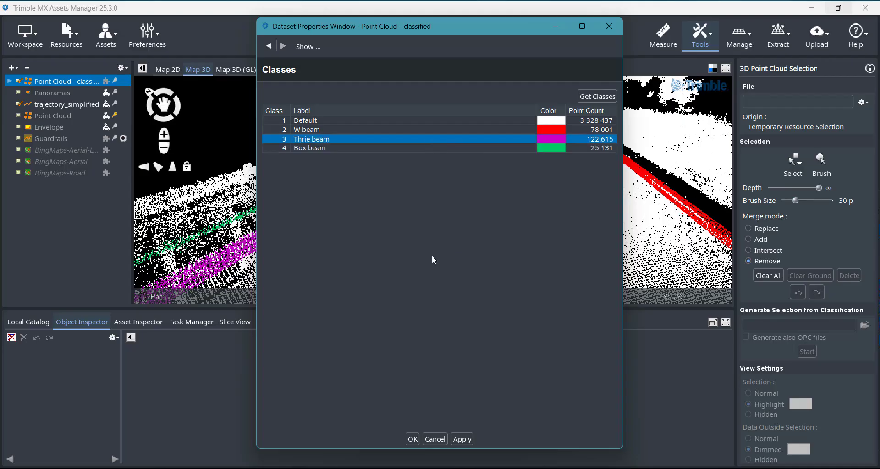
pyautogui.click(413, 439)
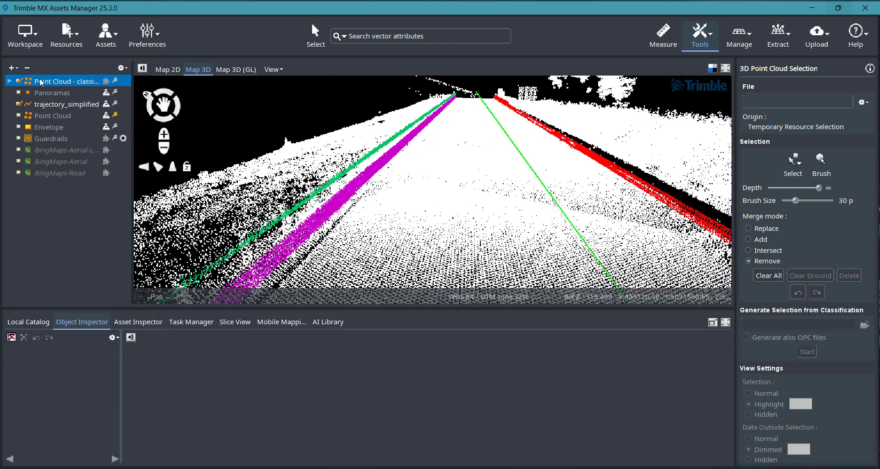
# Show the legend display of the classified point cloud in the dataset list and view the guardrails along the road
pyautogui.rightClick(54, 82)
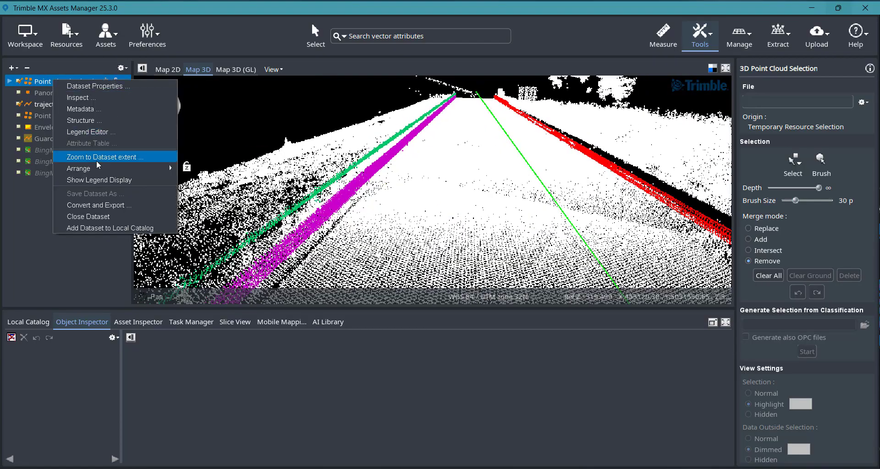
pyautogui.click(98, 179)
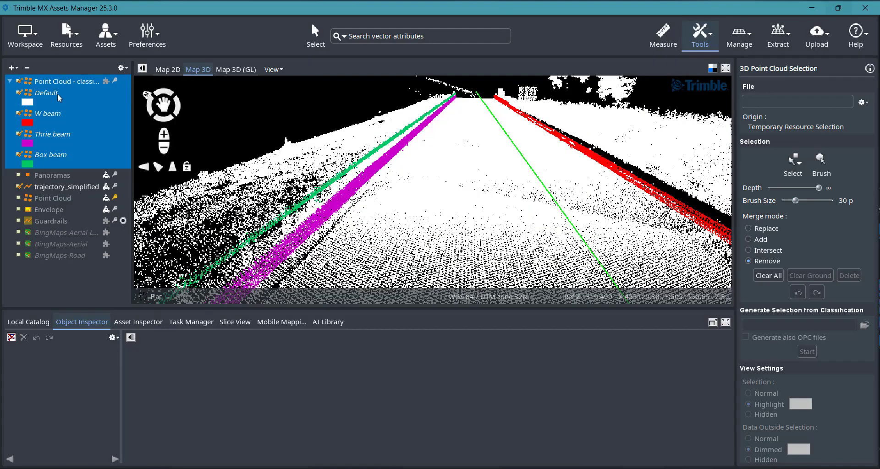
pyautogui.moveTo(542, 221); pyautogui.dragTo(471, 209, button='middle')
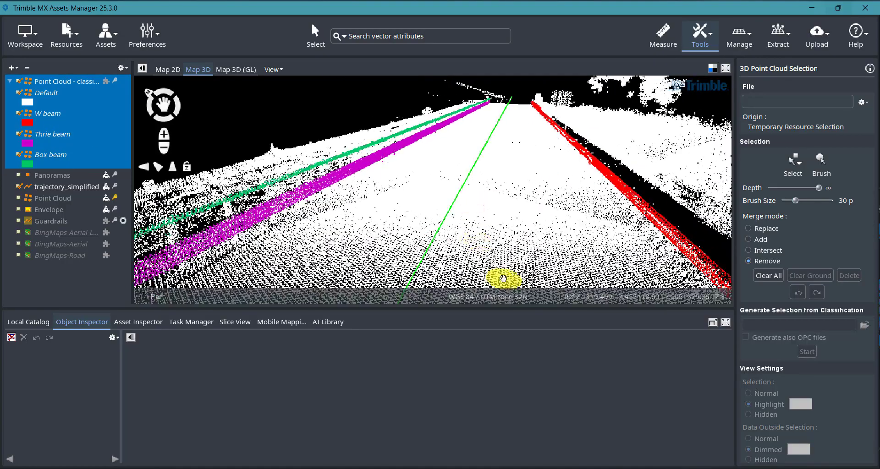
# Review the guardrail detector training and AI Detection slides in the Google Slides presentation, then return to Trimble MX Assets Manager
pyautogui.moveTo(504, 468)
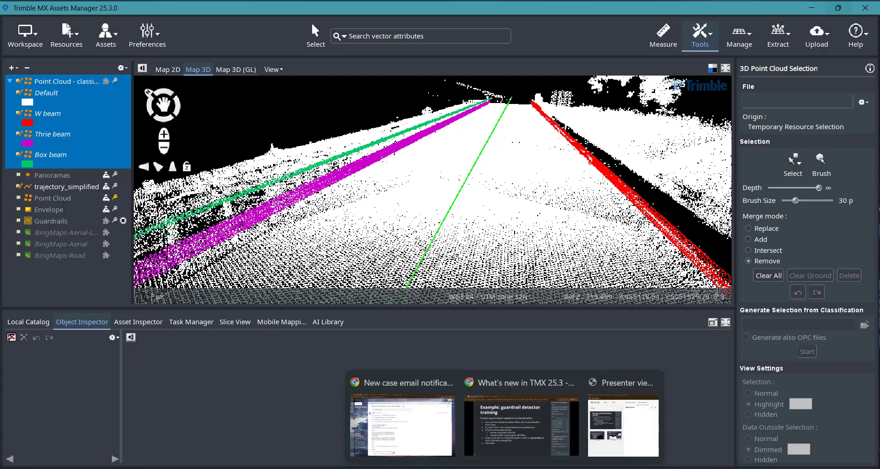
pyautogui.click(509, 438)
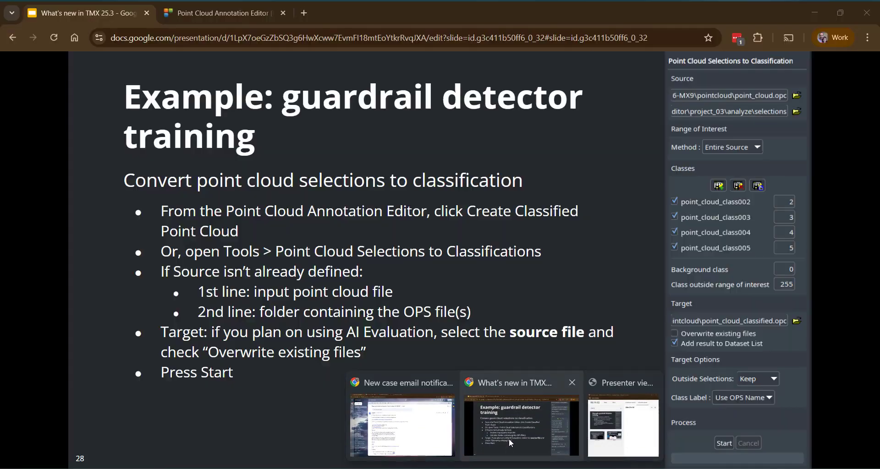
pyautogui.click(437, 188)
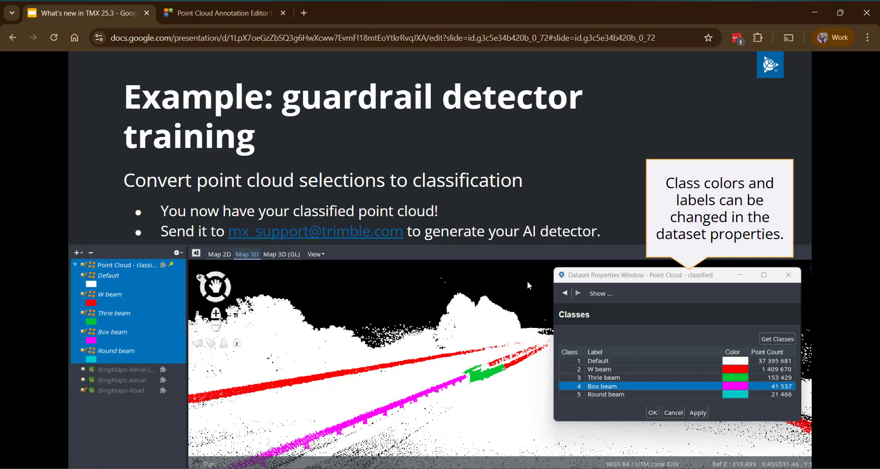
pyautogui.press('Right')
pyautogui.press('Left')
pyautogui.click(486, 237)
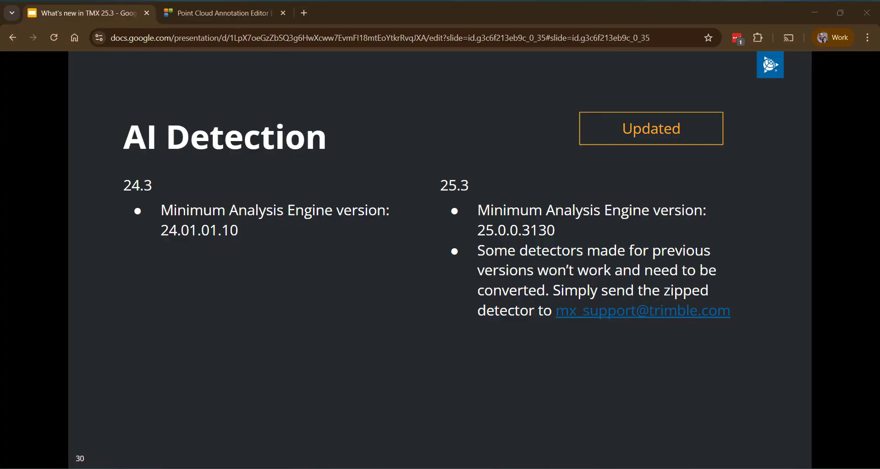
pyautogui.moveTo(529, 468)
pyautogui.click(532, 439)
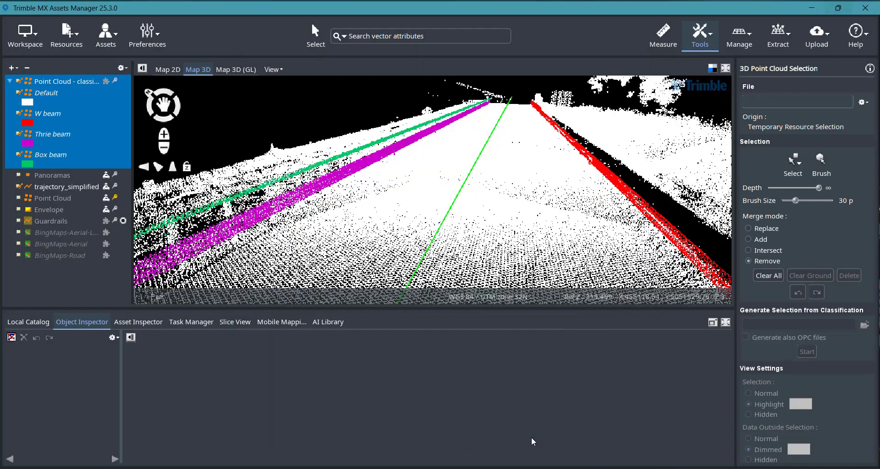
# Review the detectors and their status in the AI Library, and check the AI Detection slide in Google Slides
pyautogui.click(328, 322)
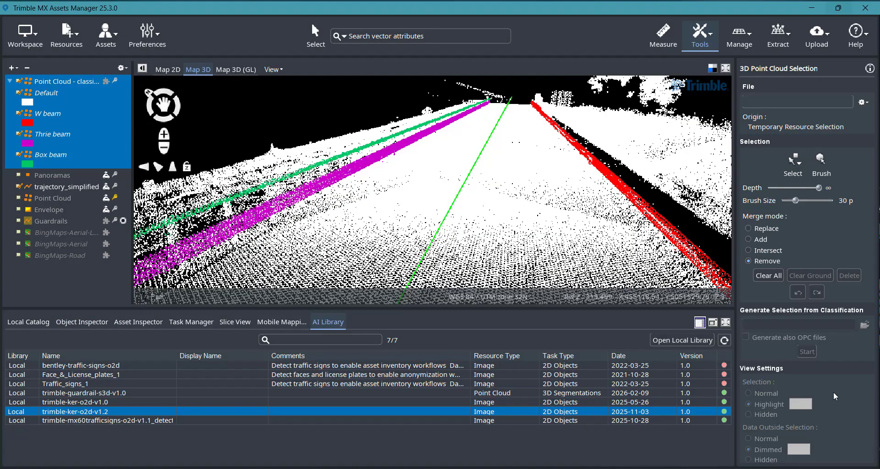
pyautogui.moveTo(726, 368)
pyautogui.moveTo(725, 395)
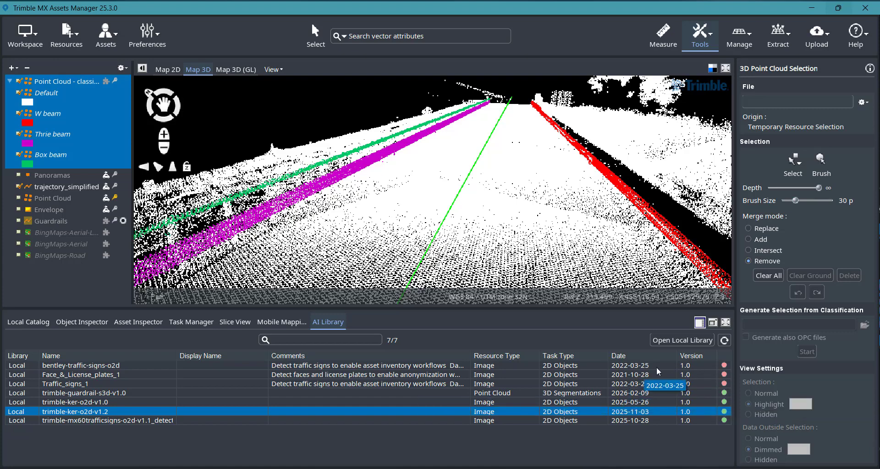
pyautogui.click(504, 468)
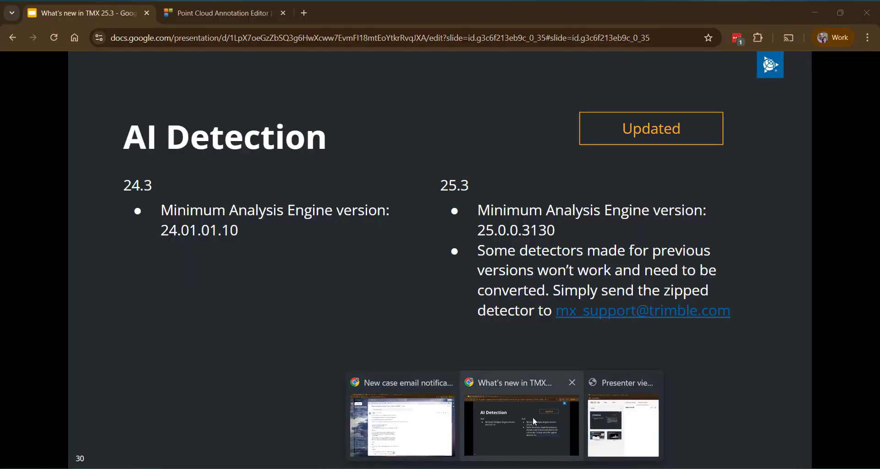
pyautogui.click(533, 417)
pyautogui.click(474, 271)
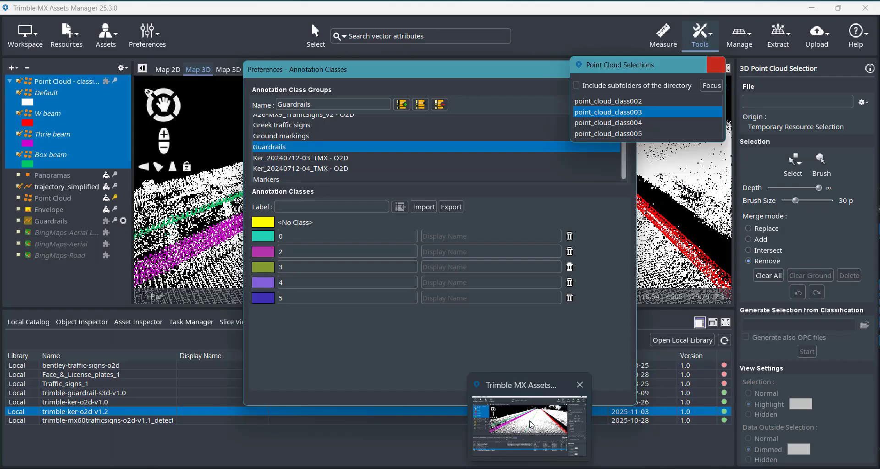
# Return to Trimble MX Assets Manager, remove the classified point cloud from the dataset list and display the original Point Cloud
pyautogui.click(548, 422)
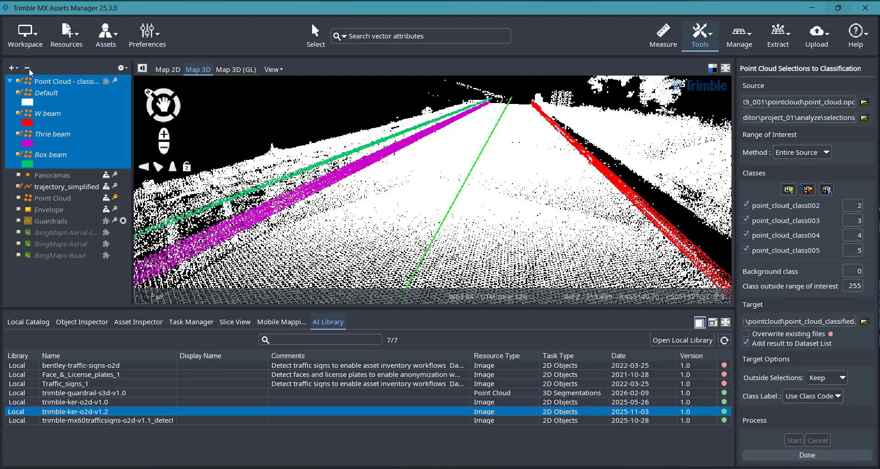
pyautogui.click(27, 68)
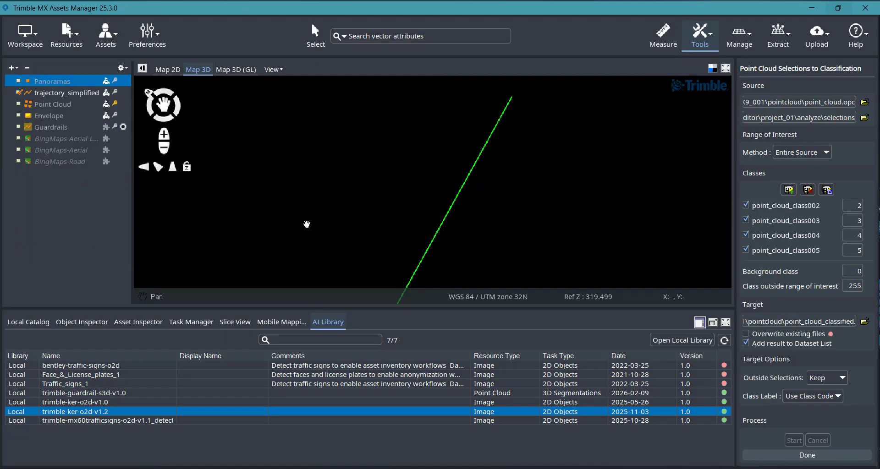
pyautogui.click(18, 104)
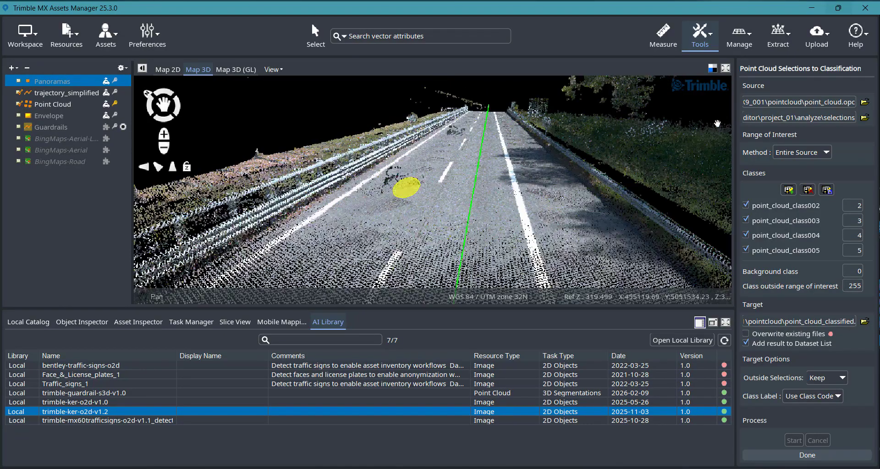
# Run AI Detection on the entire A26-MX9_001 point cloud with 3D Segmentations and the trimble-guardrail-s3d-v1.0 detector
pyautogui.click(781, 41)
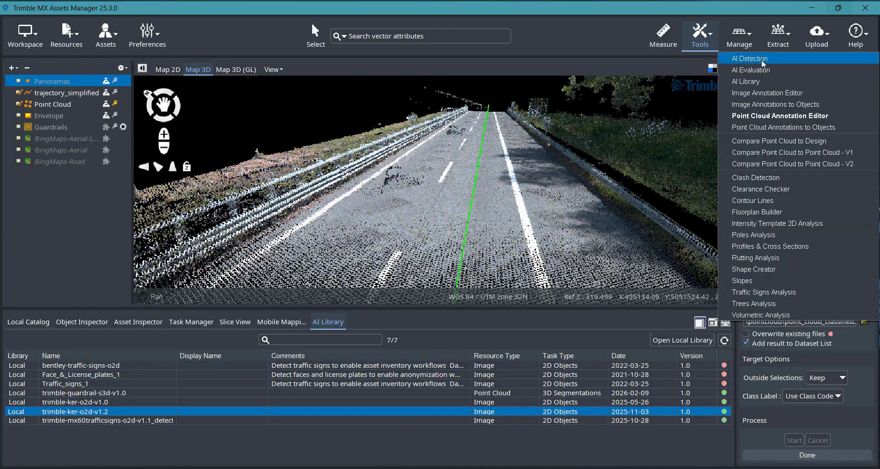
pyautogui.click(764, 62)
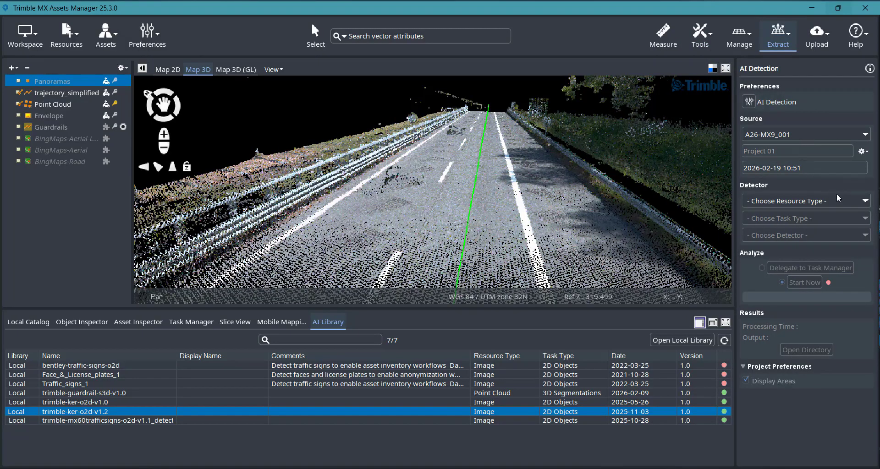
pyautogui.click(861, 201)
pyautogui.click(799, 226)
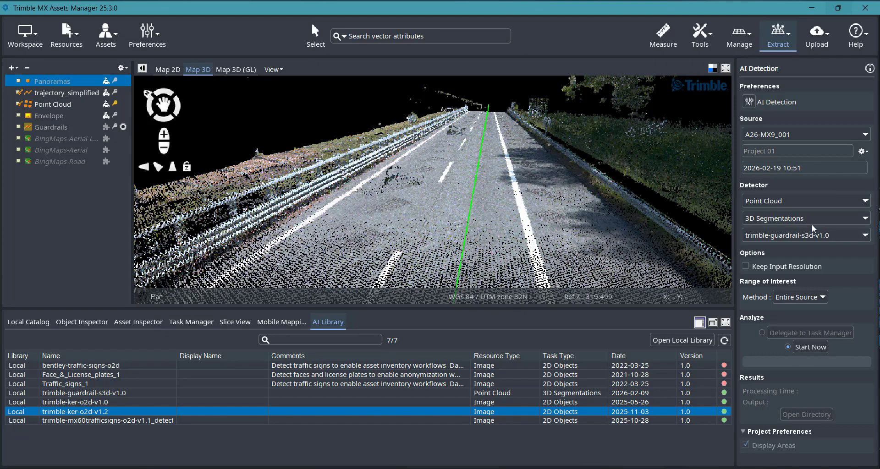
pyautogui.click(860, 236)
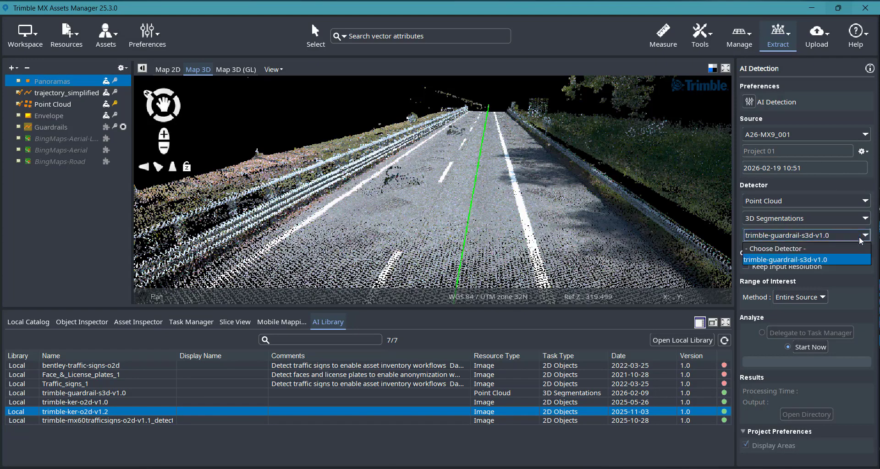
pyautogui.click(860, 236)
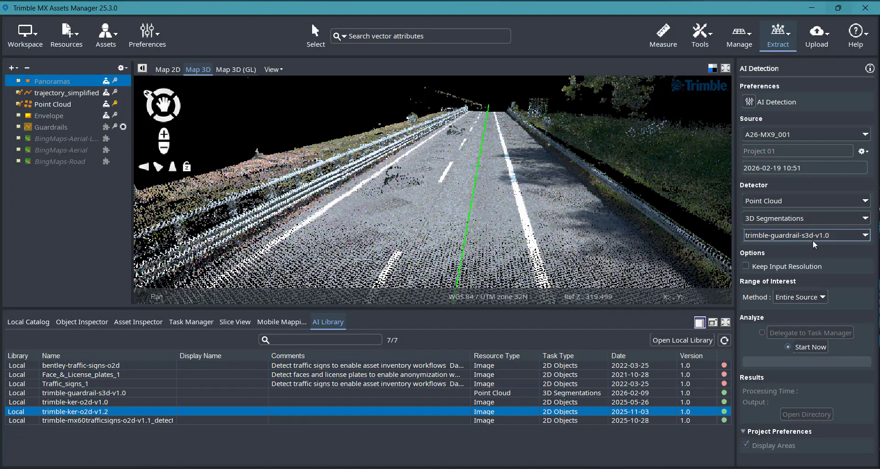
pyautogui.click(814, 349)
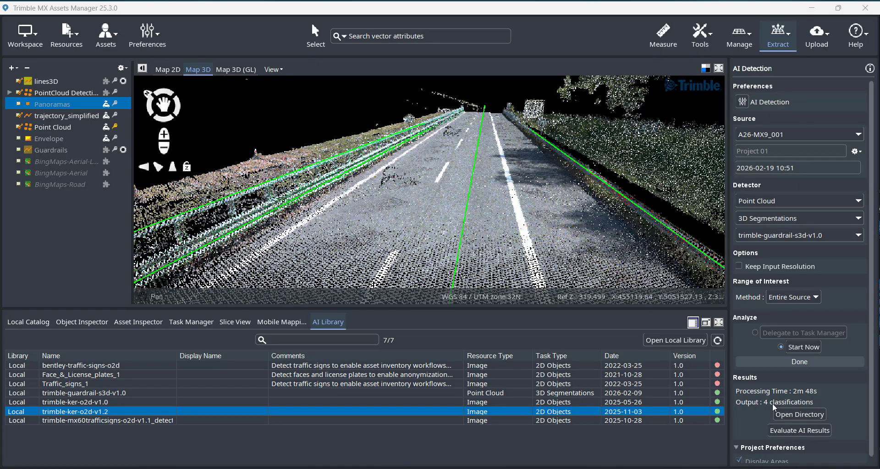
# Look through the output directory of the AI Detection results and close it
pyautogui.click(800, 414)
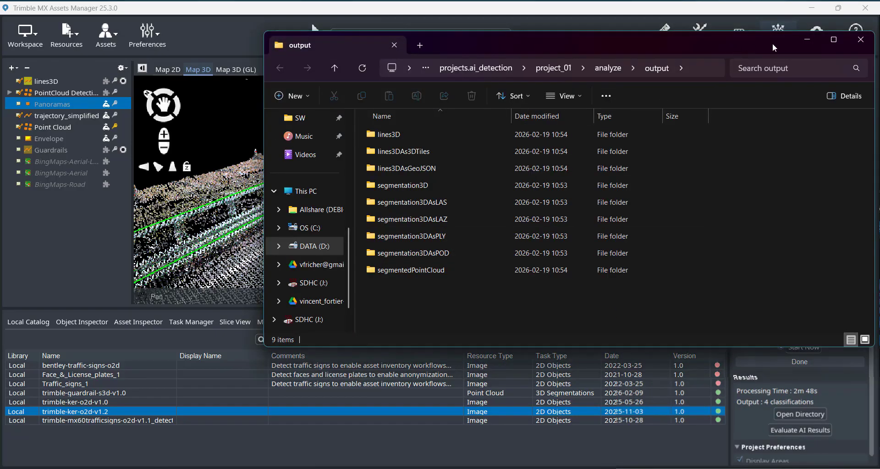
pyautogui.click(861, 40)
pyautogui.scroll(-1, 813, 362)
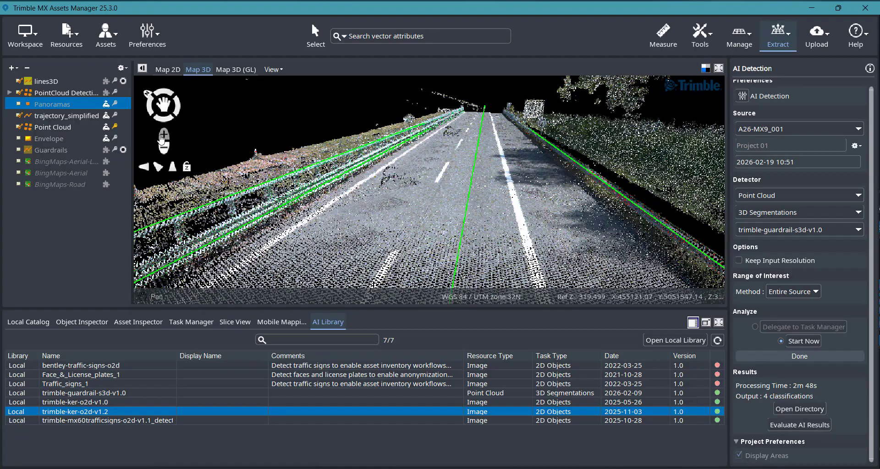
# Hide the trajectory_simplified, Point Cloud and lines3D datasets so only the PointCloud Detection dataset is displayed
pyautogui.click(19, 116)
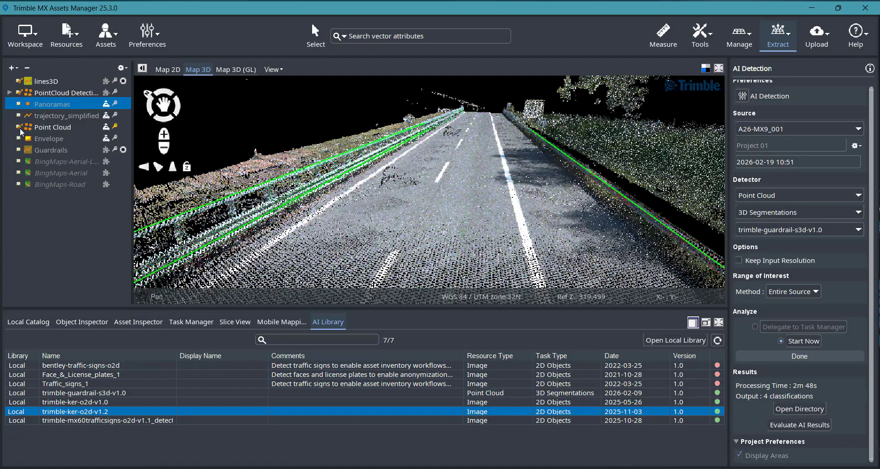
pyautogui.click(18, 128)
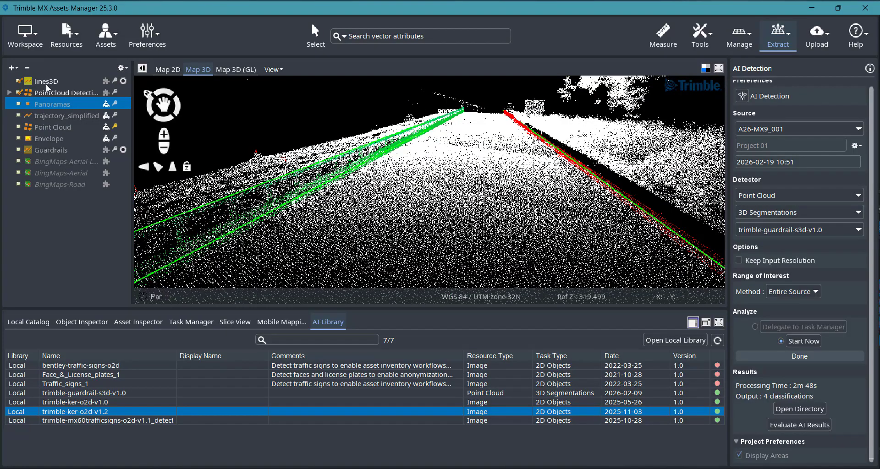
pyautogui.click(19, 81)
pyautogui.moveTo(346, 207)
pyautogui.mouseDown(button='middle')
pyautogui.moveTo(393, 210)
pyautogui.moveTo(359, 201)
pyautogui.mouseUp(button='middle')
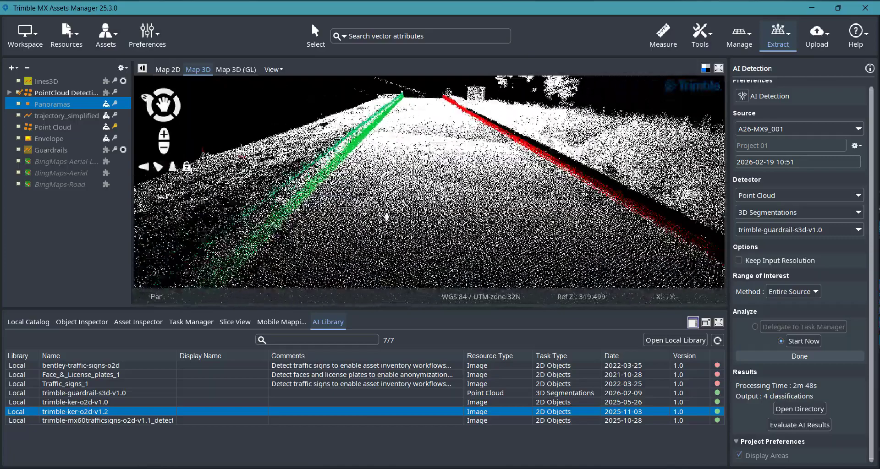
# Inspect the classes in the dataset properties of PointCloud Detection and close them without changes
pyautogui.rightClick(69, 92)
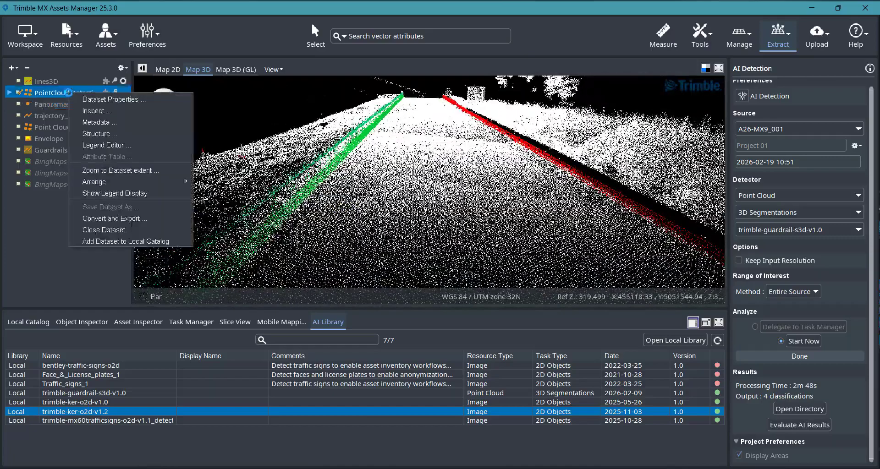
pyautogui.click(90, 100)
pyautogui.click(386, 149)
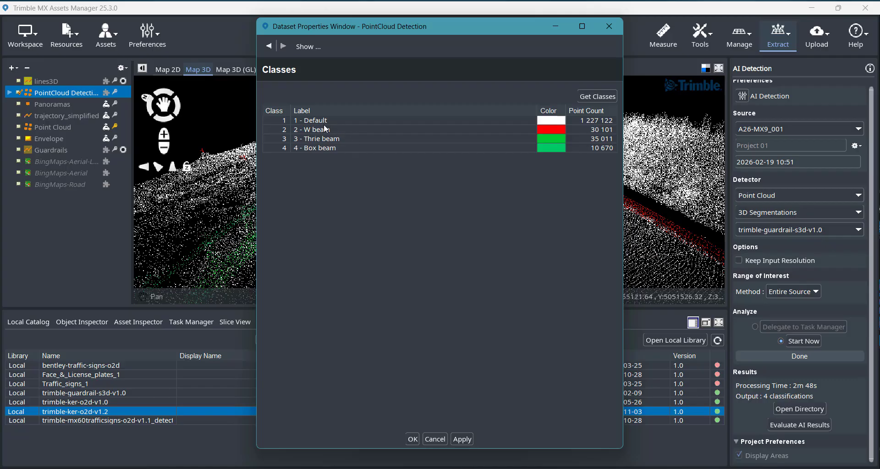
pyautogui.click(435, 439)
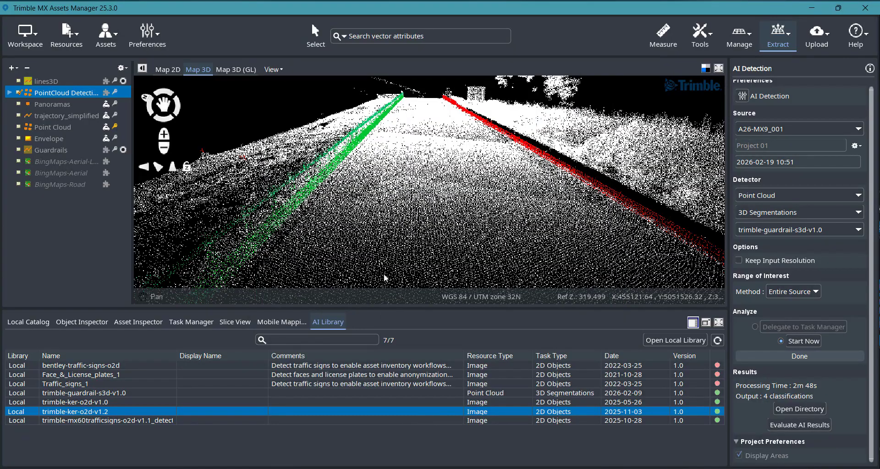
# Display the lines3D dataset over the PointCloud Detection and view the extracted lines along both guardrails
pyautogui.moveTo(391, 199); pyautogui.dragTo(383, 198, button='middle')
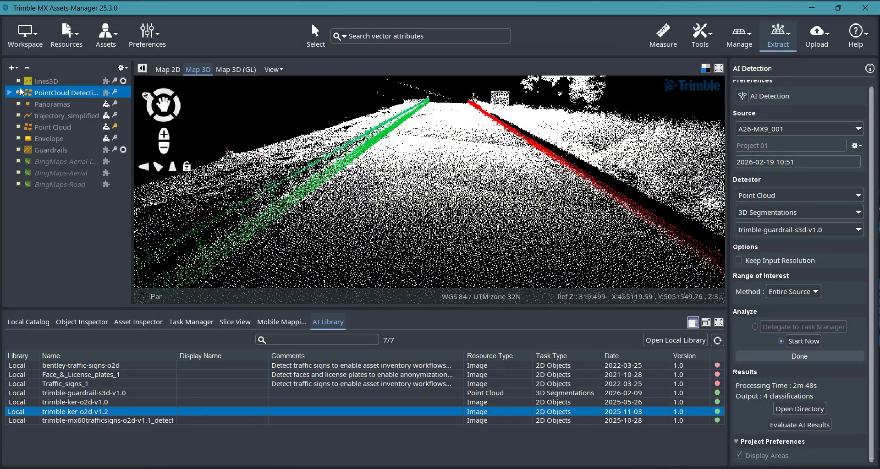
pyautogui.click(18, 82)
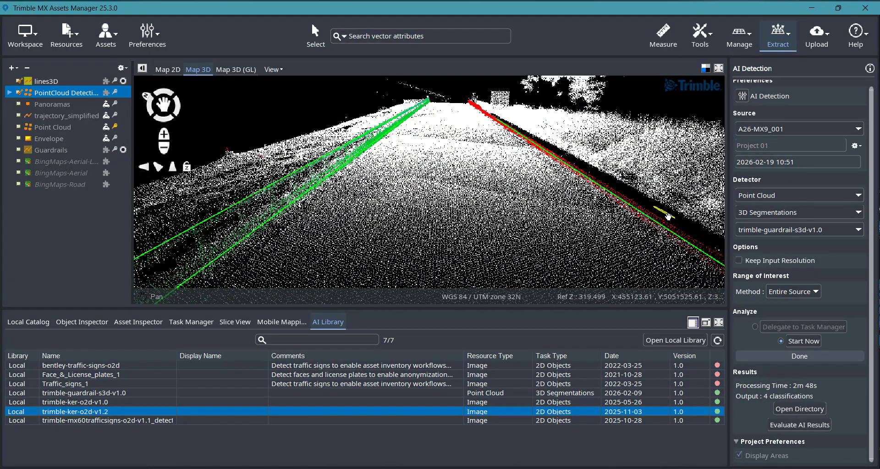
pyautogui.moveTo(528, 210); pyautogui.dragTo(643, 227, button='middle')
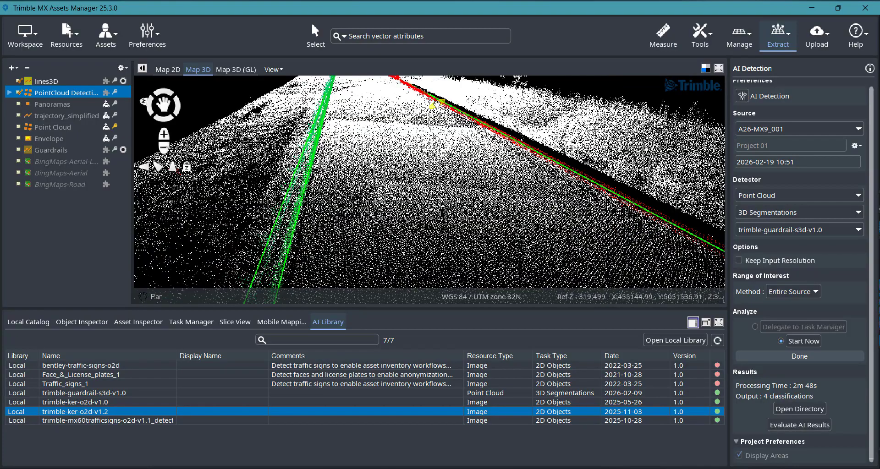
pyautogui.moveTo(516, 191); pyautogui.dragTo(384, 207, button='middle')
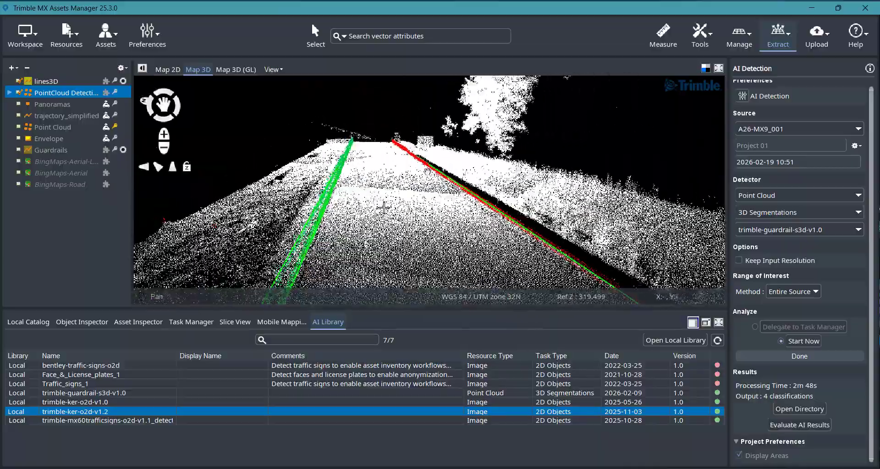
# Examine the label and length attributes of the guardrail lines in the lines3D attribute table
pyautogui.rightClick(47, 82)
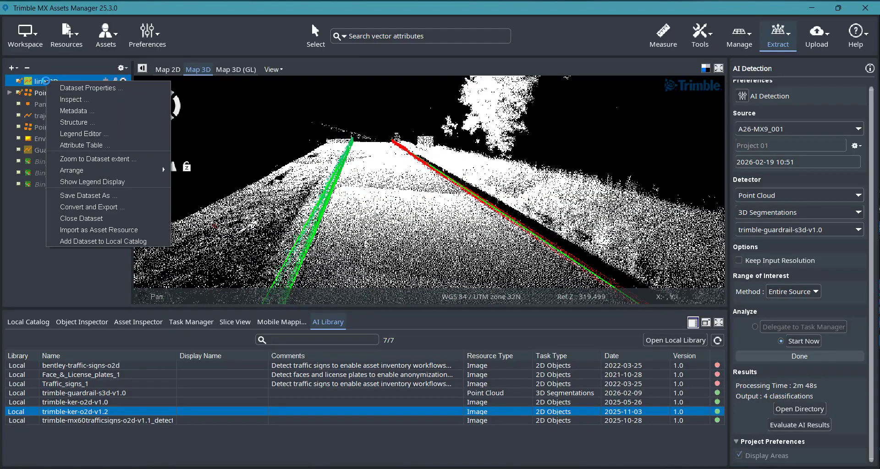
pyautogui.click(77, 144)
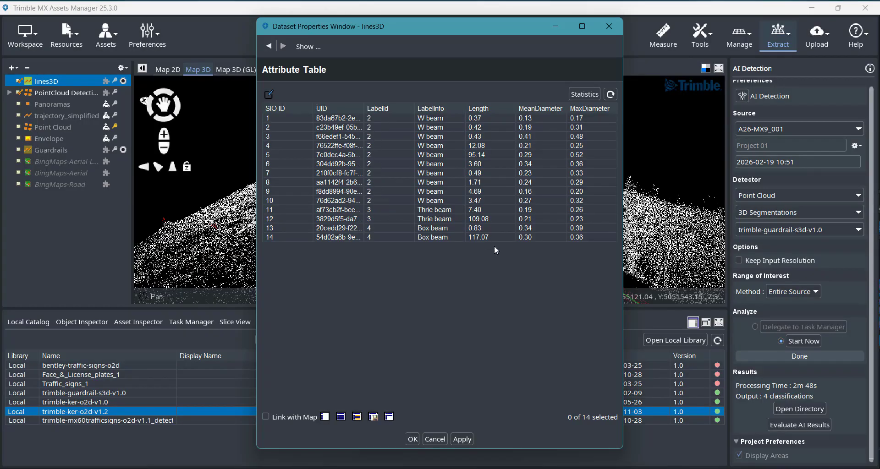
pyautogui.click(435, 439)
# Review the AI Detection result and AI Evaluation slides in Google Slides, then return to Trimble MX Assets Manager
pyautogui.hotkey('alt', 'Tab')
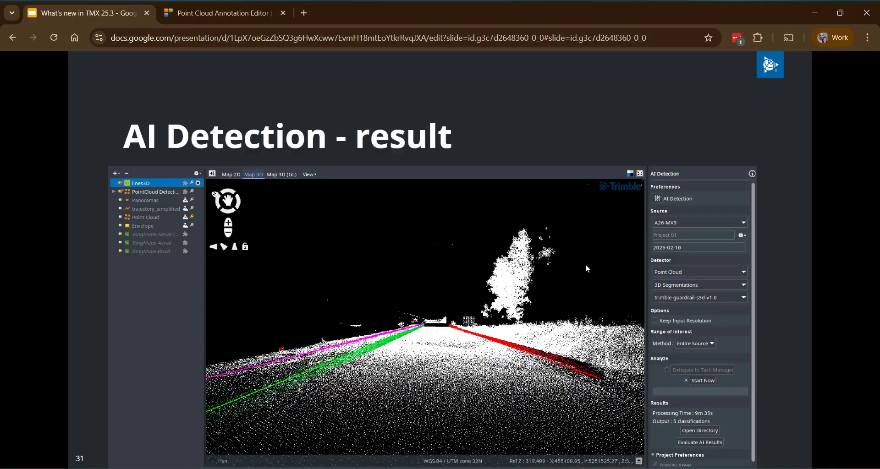
pyautogui.click(478, 321)
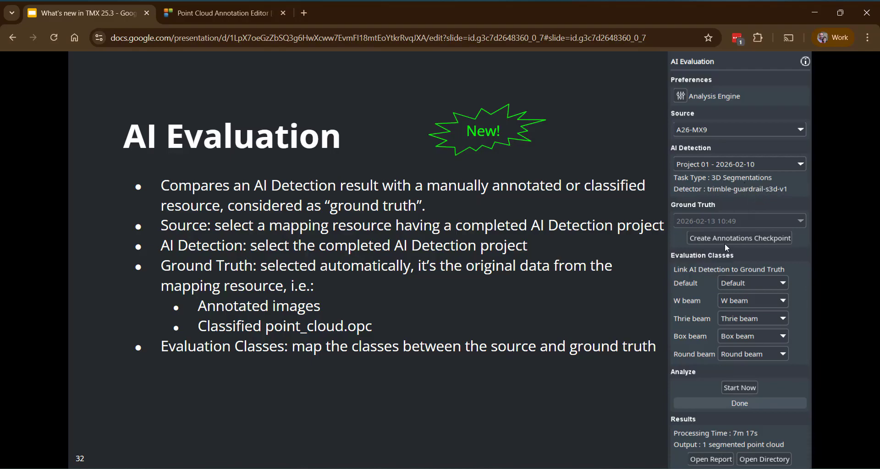
pyautogui.click(530, 468)
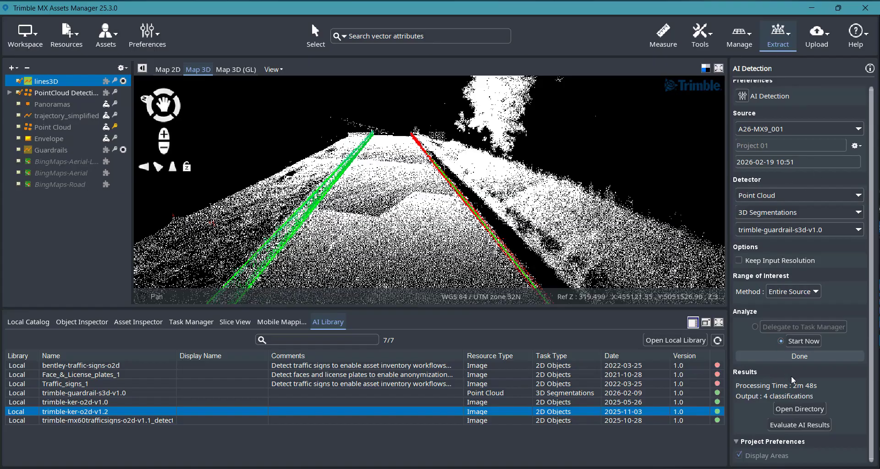
# Start an AI Evaluation of the Project 01 detection result and create an annotations checkpoint as ground truth
pyautogui.click(793, 425)
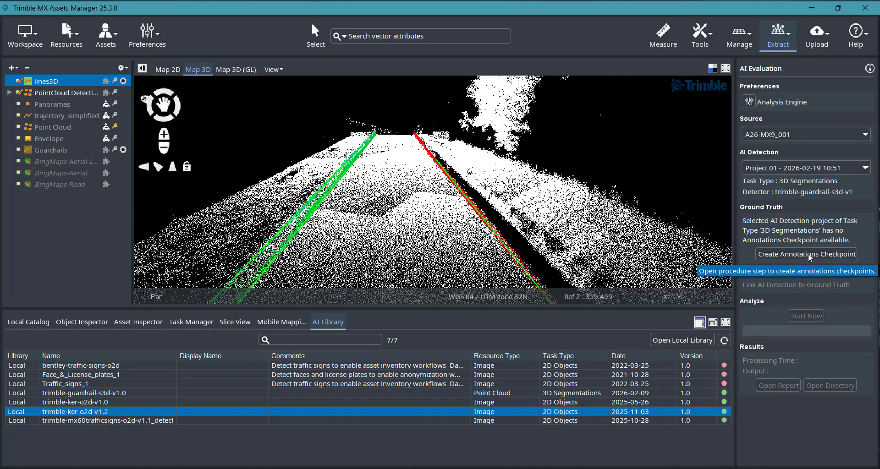
pyautogui.click(811, 167)
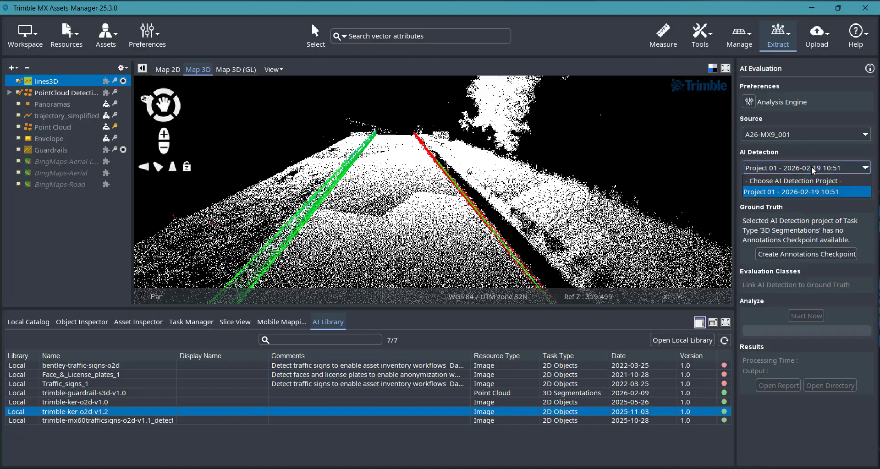
pyautogui.click(810, 167)
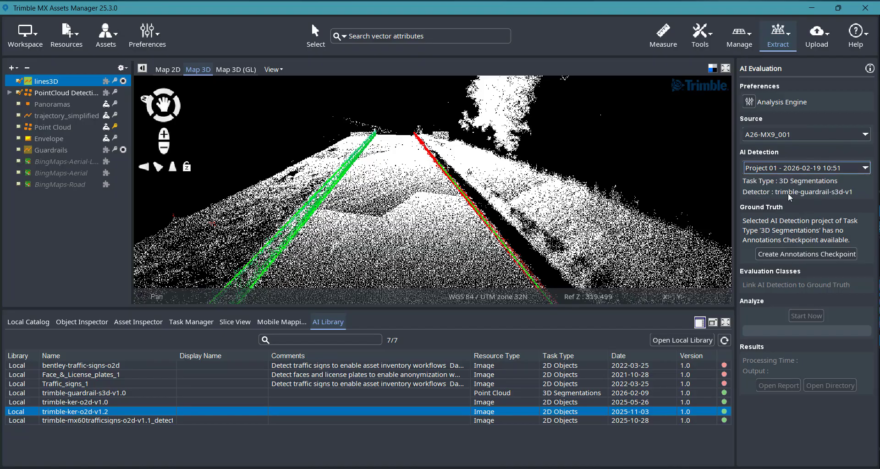
pyautogui.click(800, 254)
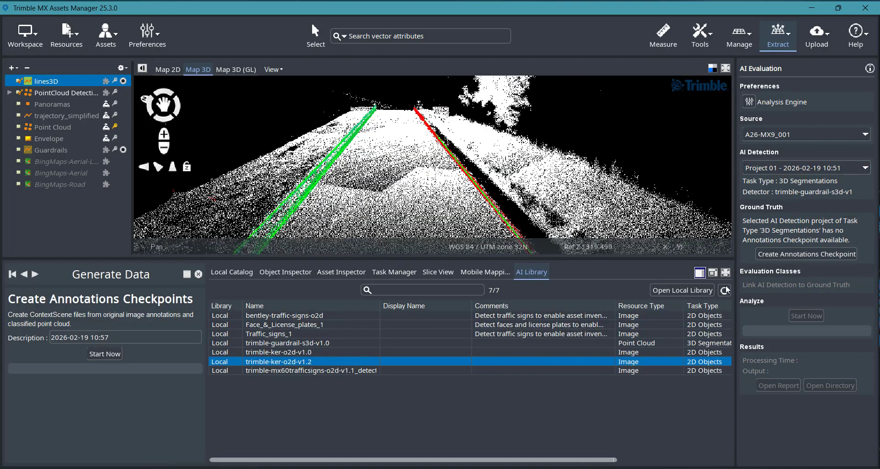
pyautogui.click(105, 354)
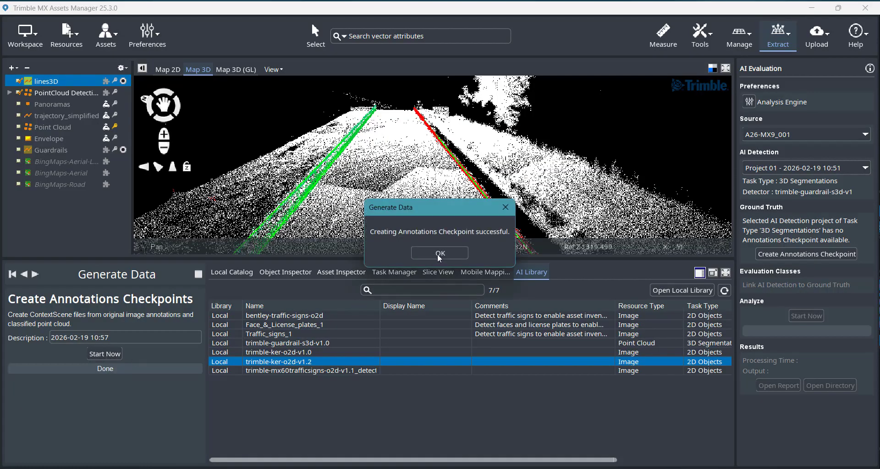
# Dismiss the checkpoint message, close the Generate Data tool and show the local catalog of mapping resources
pyautogui.click(440, 254)
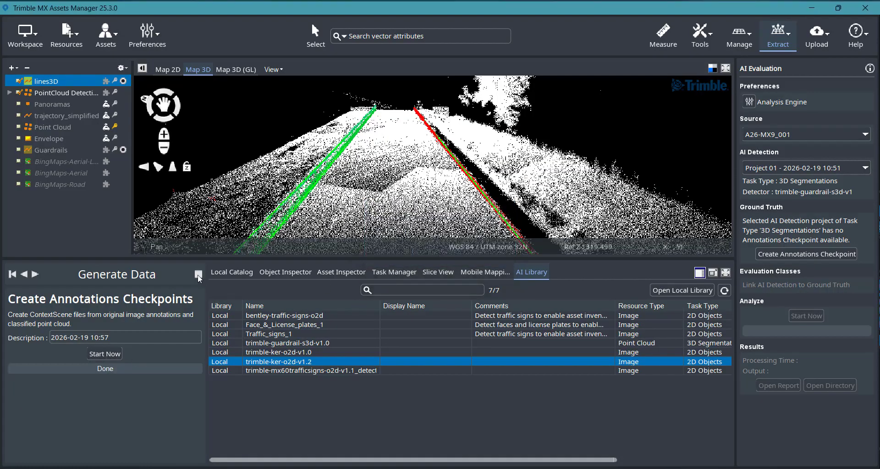
pyautogui.click(198, 274)
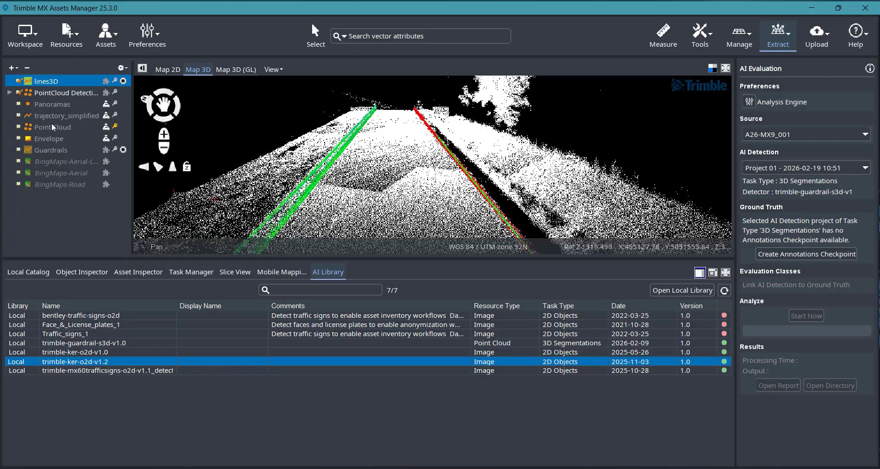
pyautogui.click(38, 273)
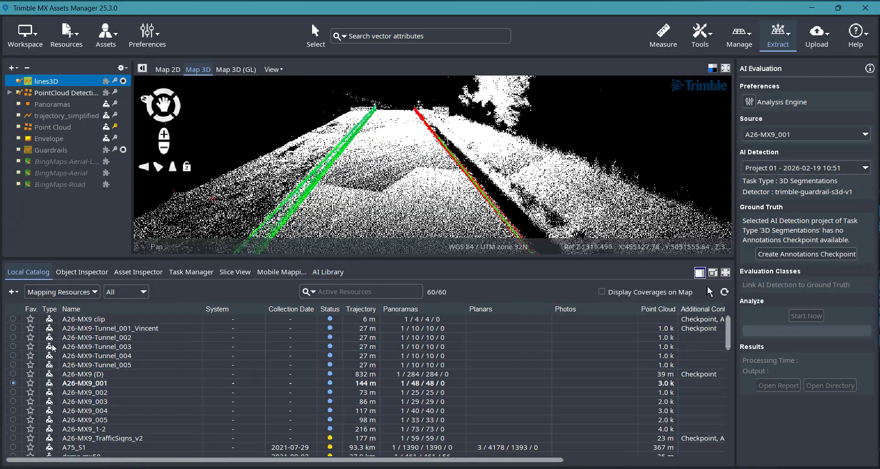
# Open the Point Cloud dataset's file location from its properties and move the folder window clear of the dataset list
pyautogui.rightClick(55, 131)
pyautogui.click(79, 145)
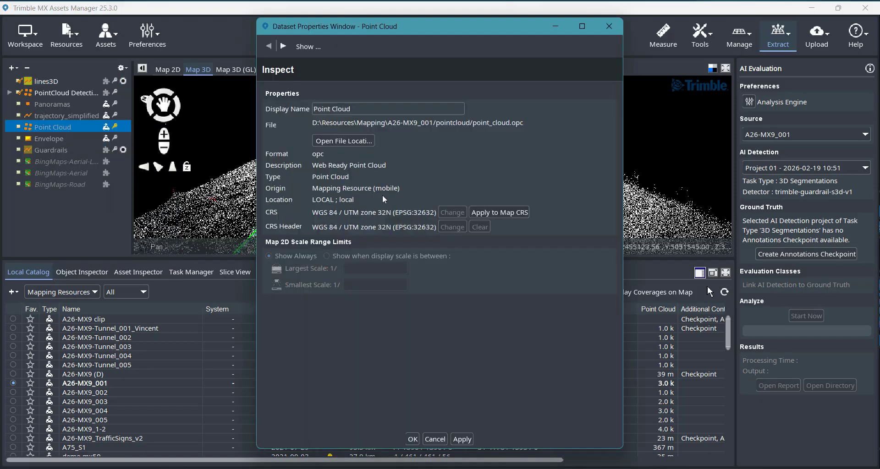
pyautogui.click(357, 141)
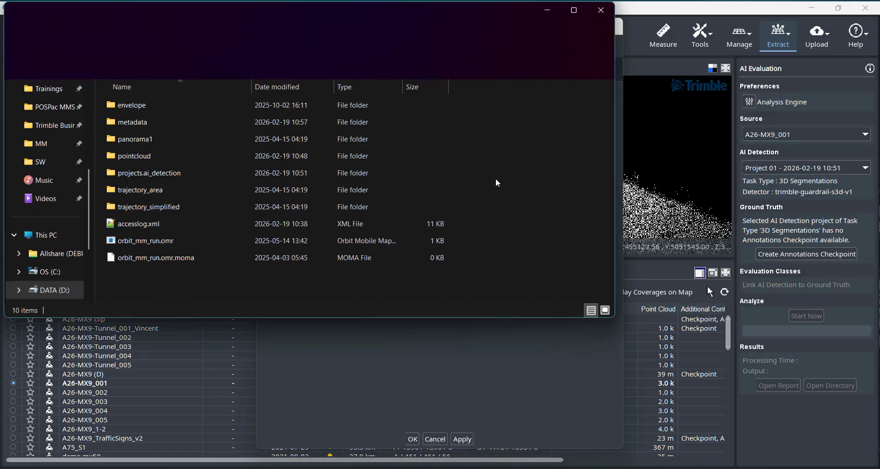
pyautogui.moveTo(396, 25); pyautogui.dragTo(614, 68)
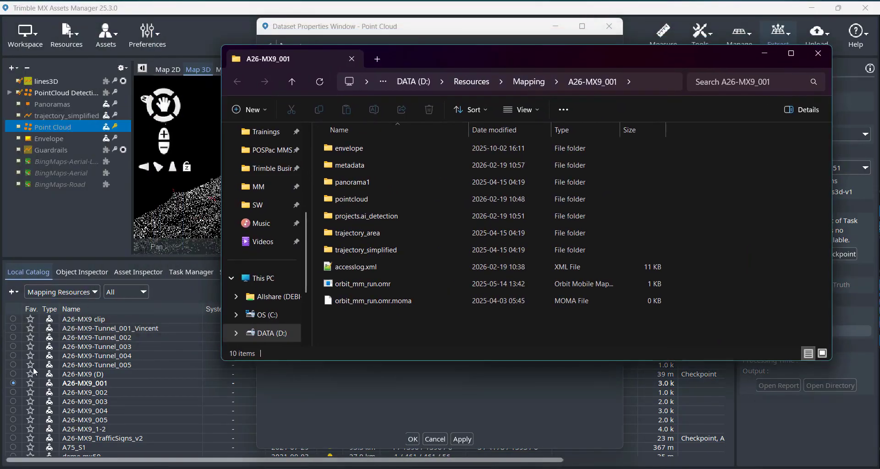
# Deactivate the A26-MX9_001 mapping resource and examine the files in its pointcloud folder in File Explorer
pyautogui.click(15, 387)
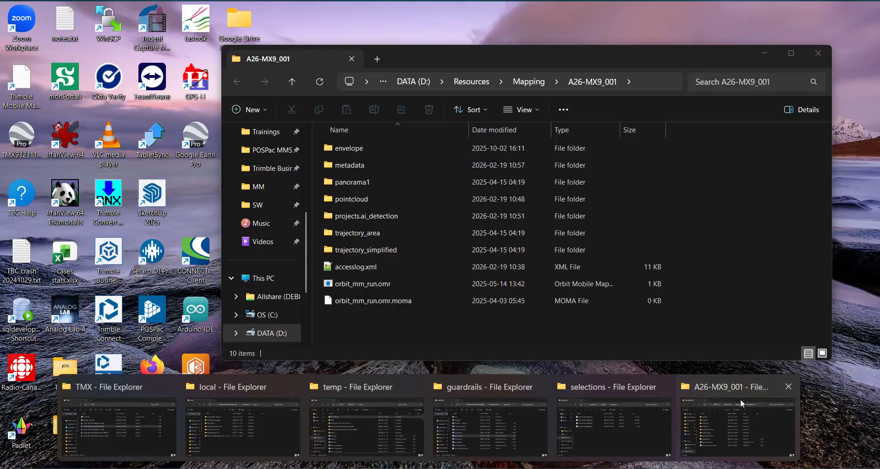
pyautogui.click(741, 400)
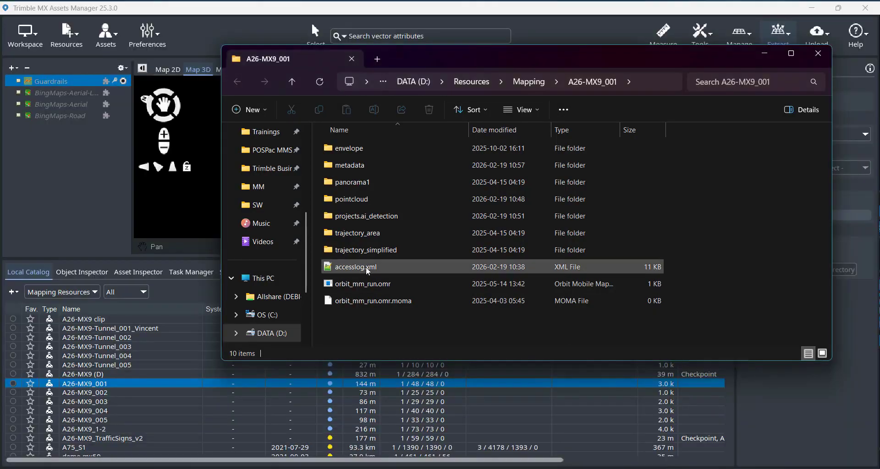
pyautogui.doubleClick(357, 199)
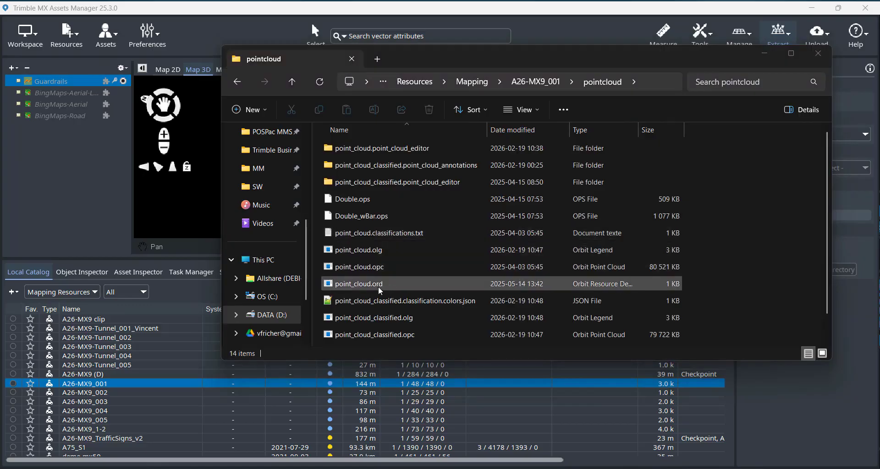
pyautogui.scroll(-1, 405, 261)
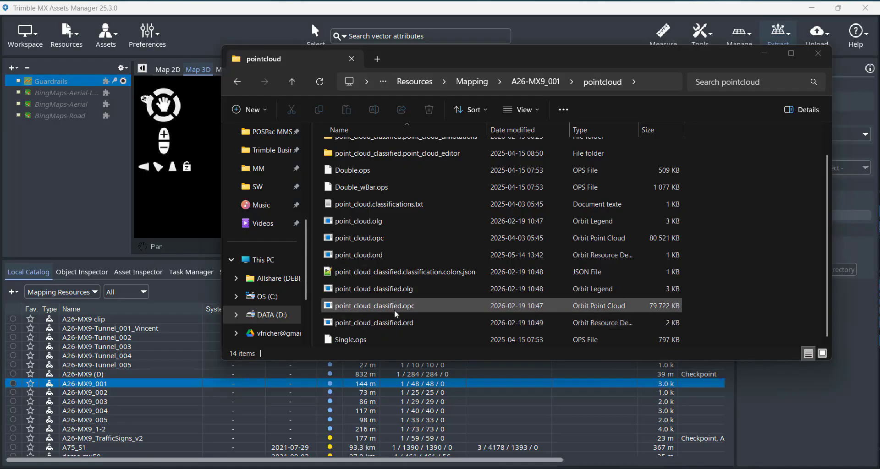
pyautogui.scroll(1, 438, 272)
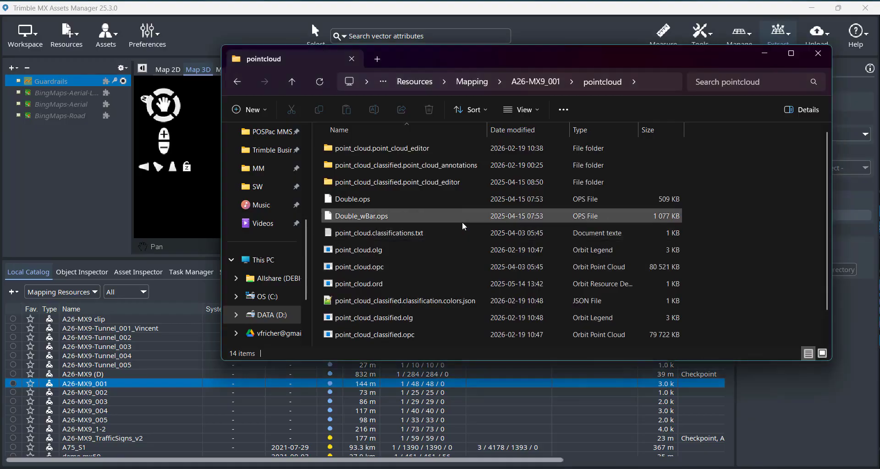
pyautogui.scroll(-1, 459, 223)
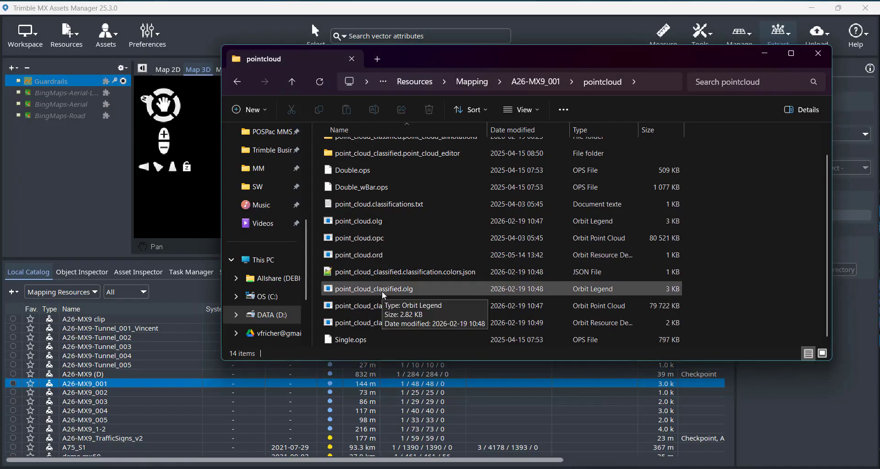
# Rename point_cloud.olg, point_cloud.opc and point_cloud.ord with the suffix _original
pyautogui.click(366, 222)
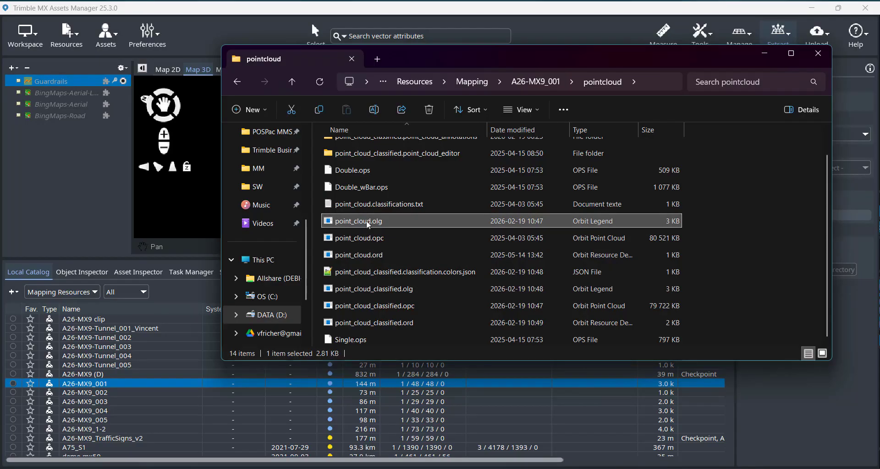
pyautogui.click(369, 223)
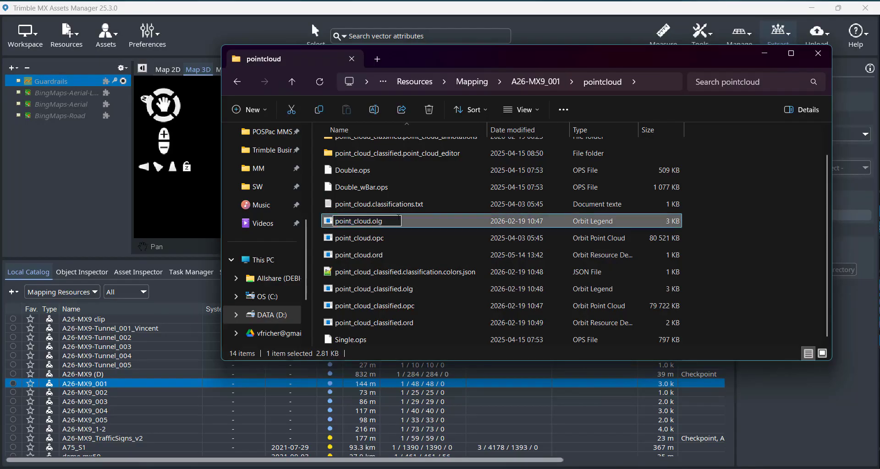
pyautogui.write('_original')
pyautogui.hotkey('shift', 'Left')
pyautogui.hotkey('shift', 'Left')
pyautogui.hotkey('shift', 'Left')
pyautogui.hotkey('shift', 'Left')
pyautogui.hotkey('shift', 'Left')
pyautogui.hotkey('shift', 'Left')
pyautogui.hotkey('shift', 'Left')
pyautogui.hotkey('shift', 'Left')
pyautogui.hotkey('shift', 'Left')
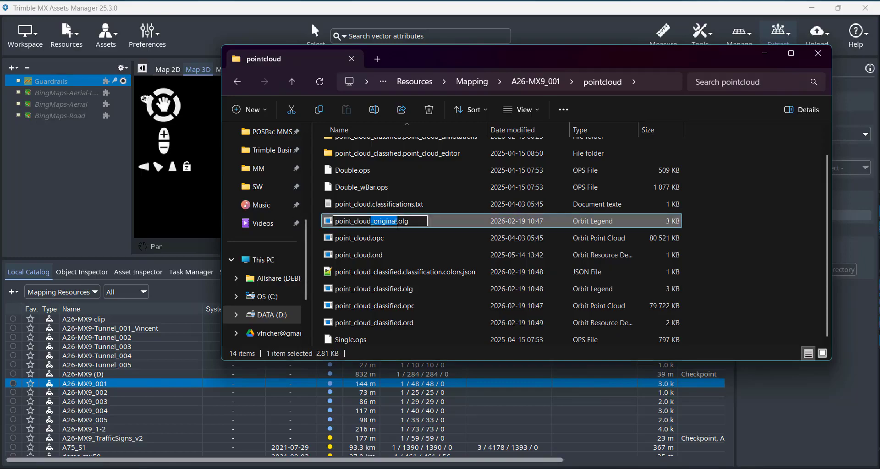
pyautogui.hotkey('ctrl', 'c')
pyautogui.click(370, 238)
pyautogui.click(370, 237)
pyautogui.hotkey('ctrl', 'v')
pyautogui.click(370, 254)
pyautogui.click(370, 254)
pyautogui.hotkey('ctrl', 'v')
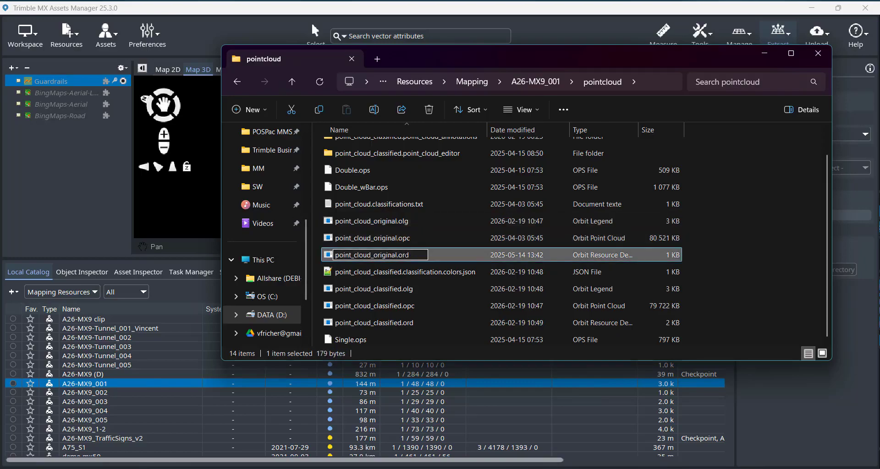
# Rename the point_cloud_classified .olg, .opc and .ord files to point_cloud, keeping their extensions
pyautogui.click(380, 291)
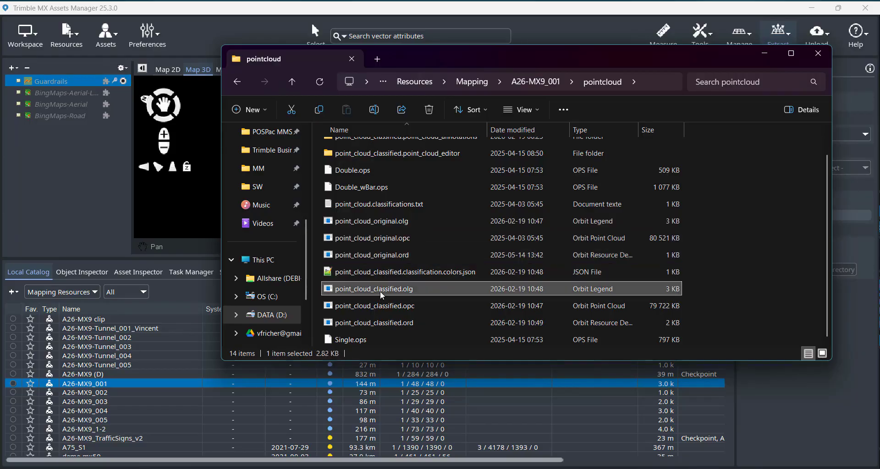
pyautogui.click(372, 291)
pyautogui.moveTo(370, 291); pyautogui.dragTo(402, 294)
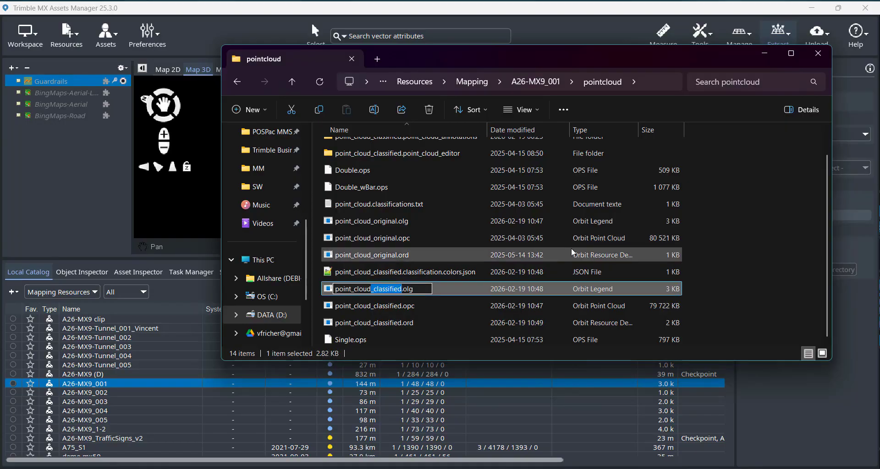
pyautogui.press('Delete')
pyautogui.press('Tab')
pyautogui.moveTo(370, 306); pyautogui.dragTo(403, 323)
pyautogui.press('Delete')
pyautogui.press('Tab')
pyautogui.press('Delete')
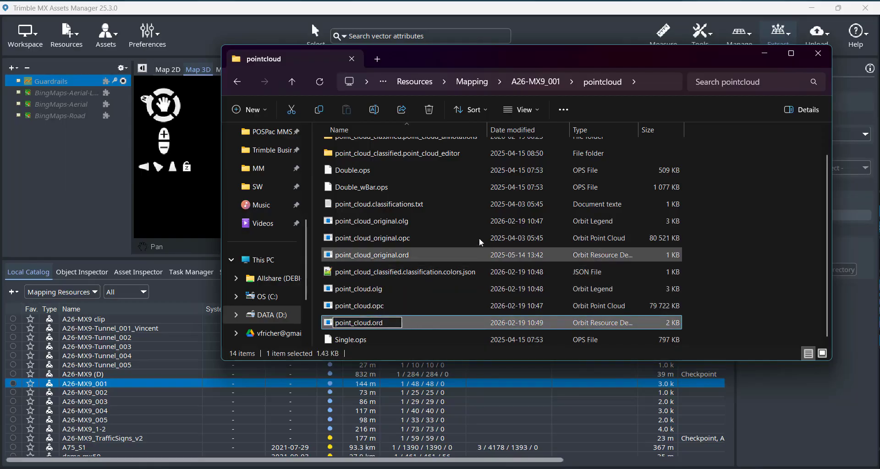
# Rename the classification colors JSON file as point_cloud.classification.colors.json
pyautogui.click(376, 275)
pyautogui.click(374, 275)
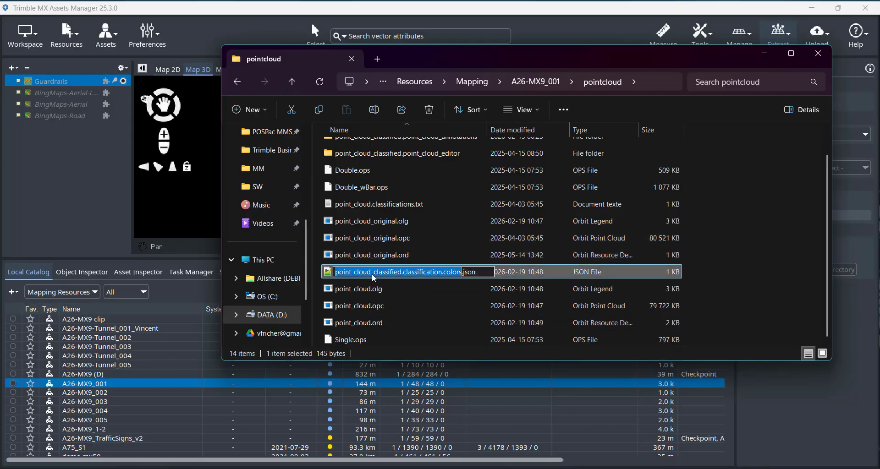
pyautogui.moveTo(370, 272); pyautogui.dragTo(404, 272)
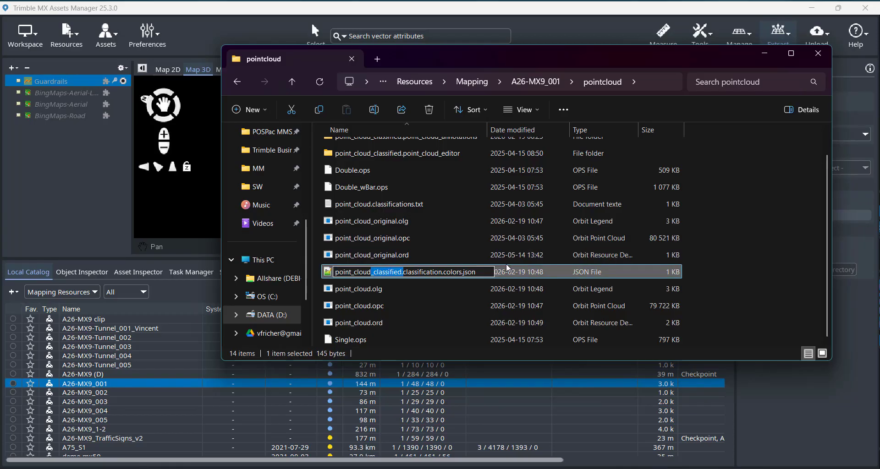
pyautogui.press('Delete')
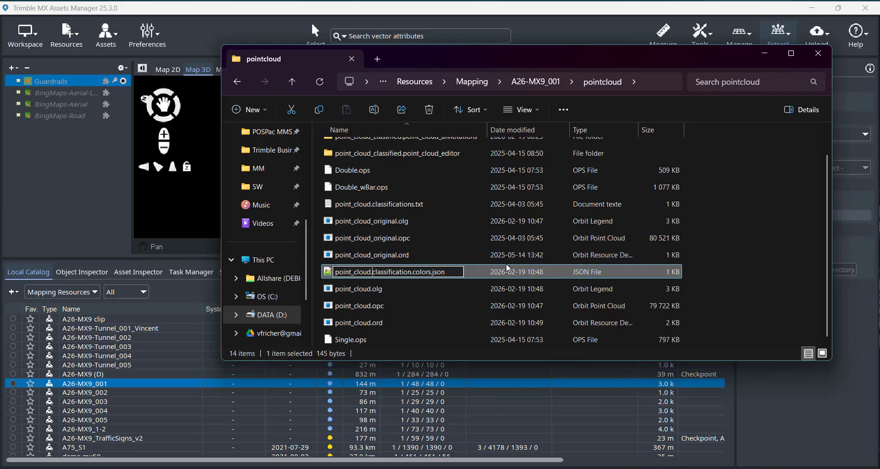
pyautogui.click(381, 290)
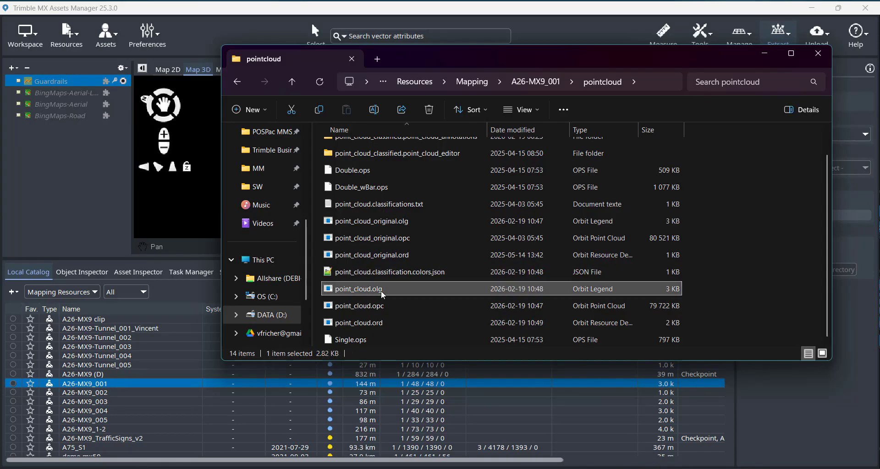
pyautogui.scroll(1, 453, 268)
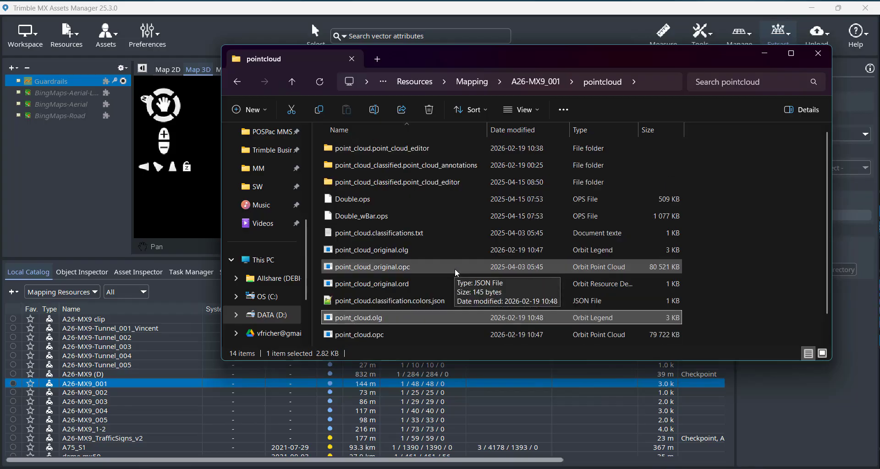
# Return to Trimble MX Assets Manager, reactivate A26-MX9_001 and choose it as the AI Evaluation source
pyautogui.click(98, 210)
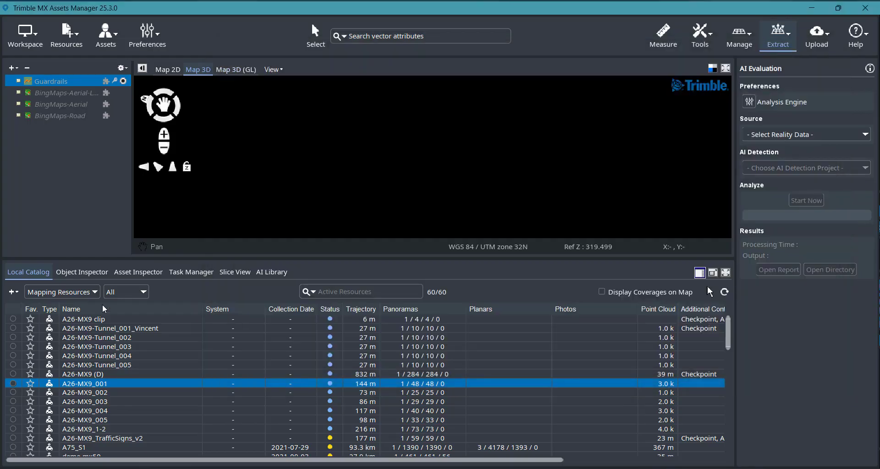
pyautogui.click(13, 384)
pyautogui.click(864, 135)
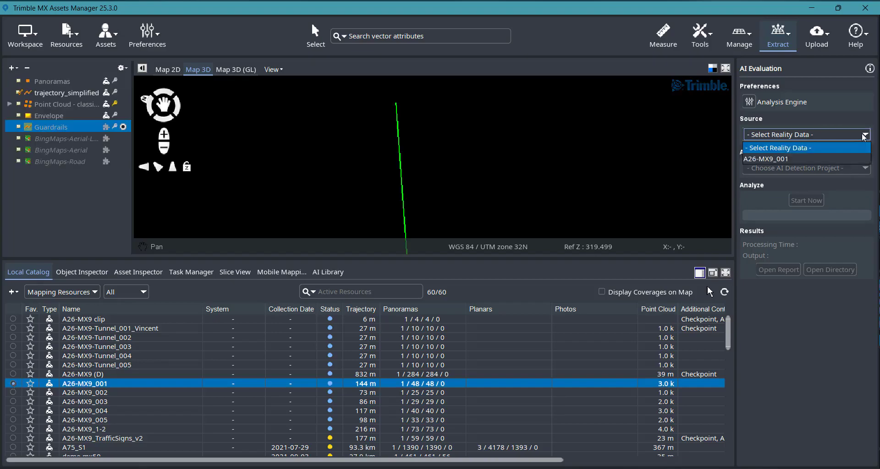
pyautogui.click(807, 160)
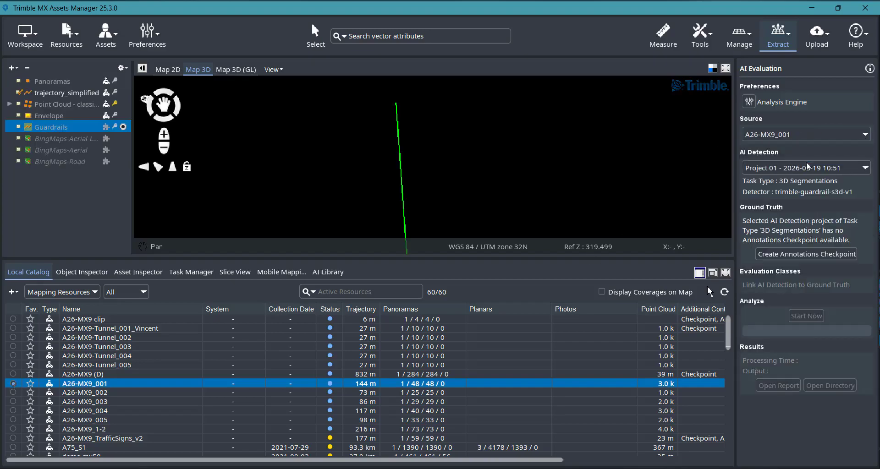
# Create an annotations checkpoint for the Project 01 detection and close the Generate Data tool
pyautogui.click(810, 256)
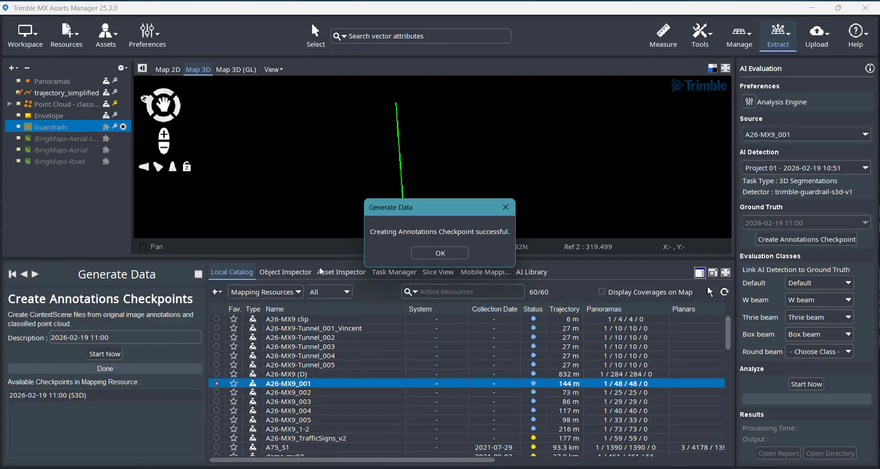
pyautogui.click(442, 255)
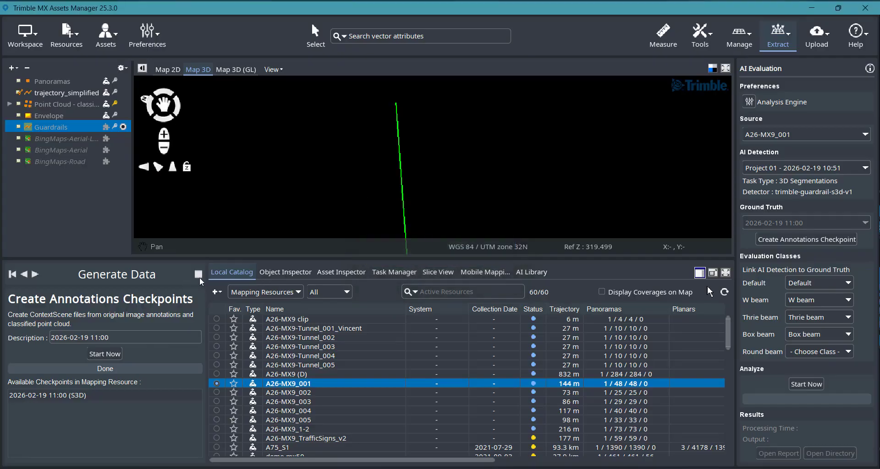
pyautogui.click(199, 275)
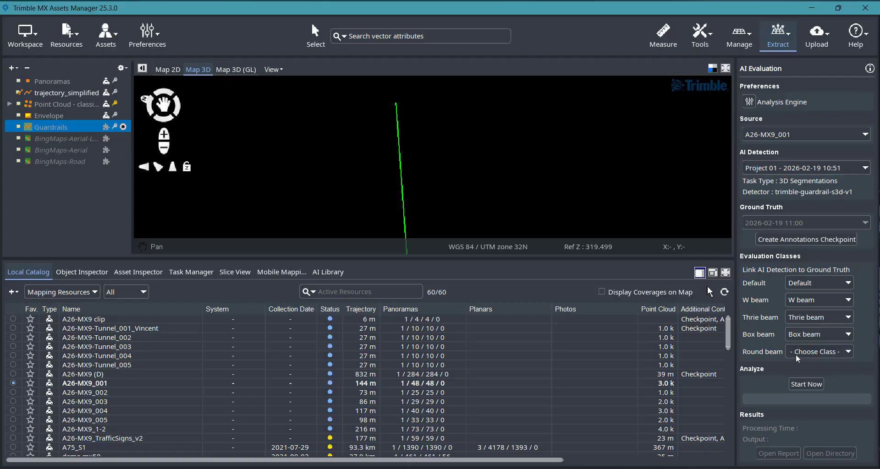
# Check the Thrie beam and Round beam class links, leave Round beam without a class, and start the evaluation analysis
pyautogui.click(820, 318)
pyautogui.click(873, 317)
pyautogui.click(808, 353)
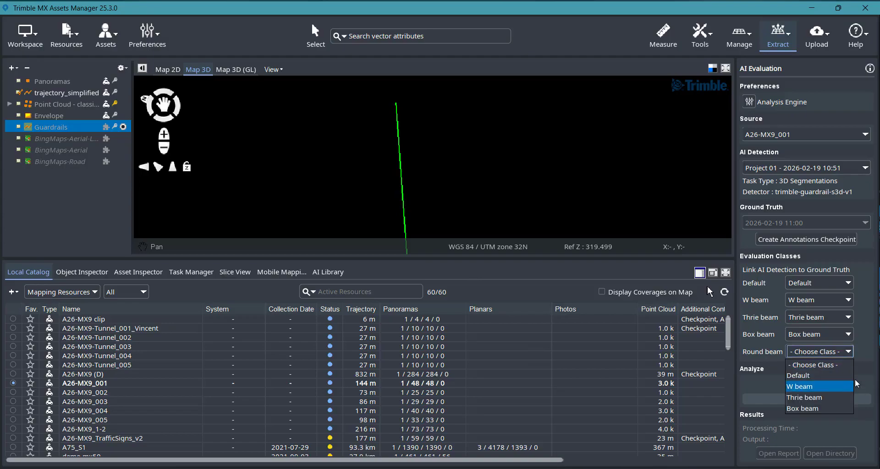
pyautogui.click(872, 360)
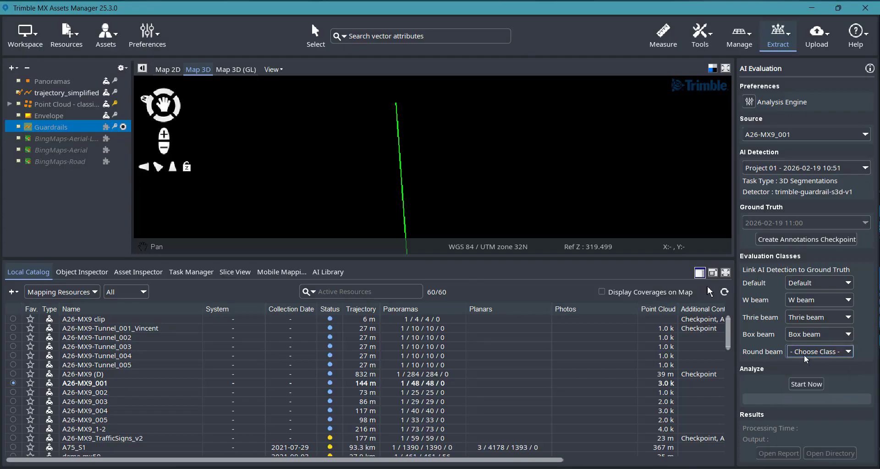
pyautogui.click(814, 357)
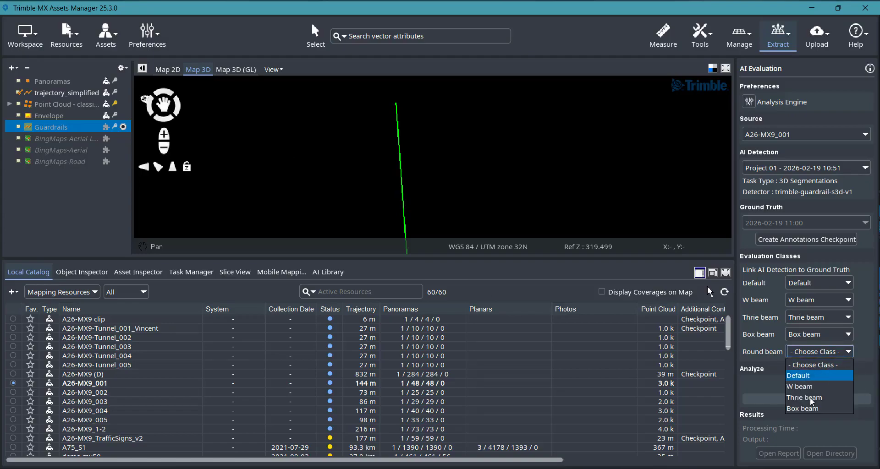
pyautogui.click(869, 360)
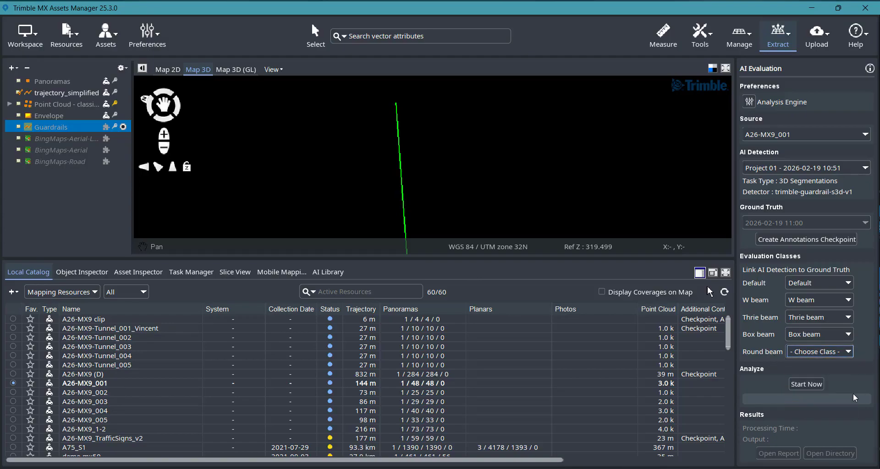
pyautogui.click(801, 388)
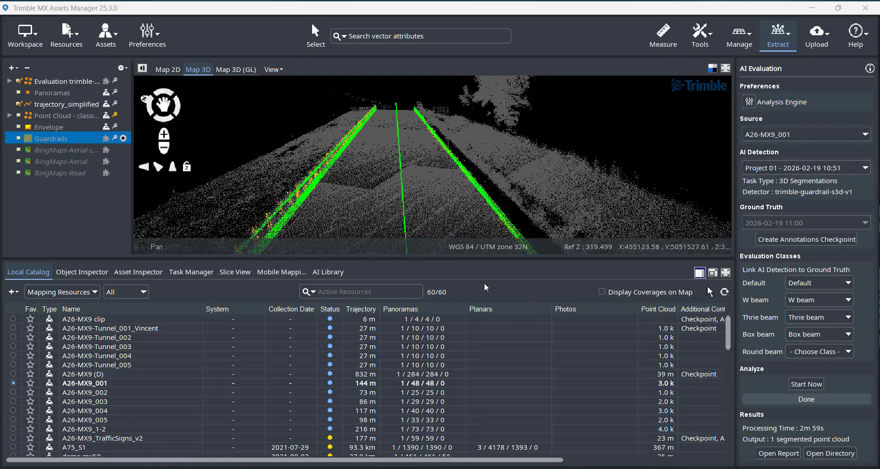
# Check the classes listed in the evaluation point cloud's dataset properties and inspect the evaluated guardrails in the 3D map
pyautogui.moveTo(405, 213)
pyautogui.mouseDown(button='middle')
pyautogui.moveTo(375, 197)
pyautogui.moveTo(389, 181)
pyautogui.moveTo(414, 182)
pyautogui.moveTo(397, 211)
pyautogui.mouseUp(button='middle')
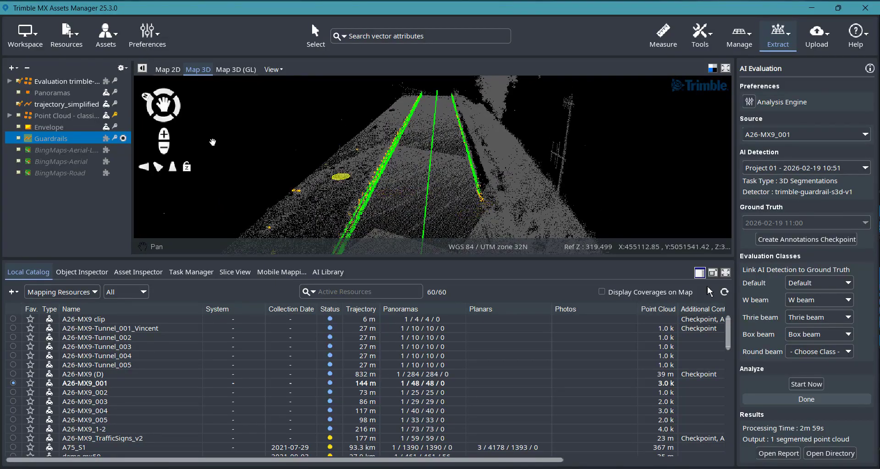
pyautogui.rightClick(70, 81)
pyautogui.click(92, 92)
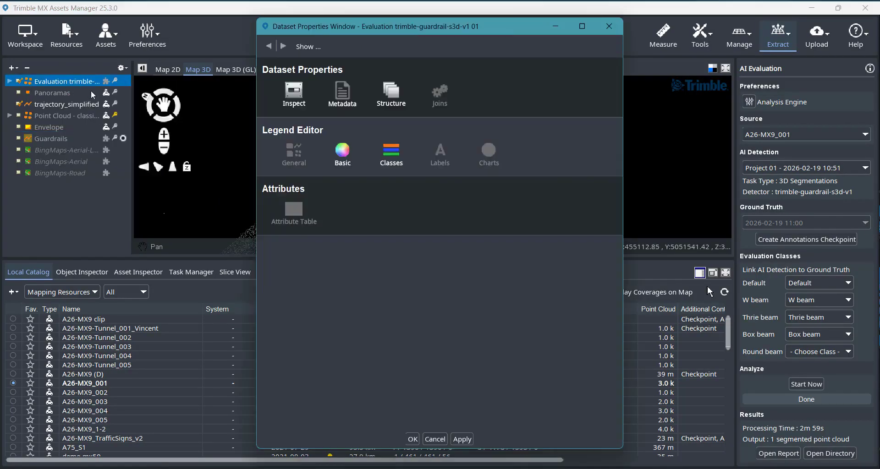
pyautogui.click(390, 151)
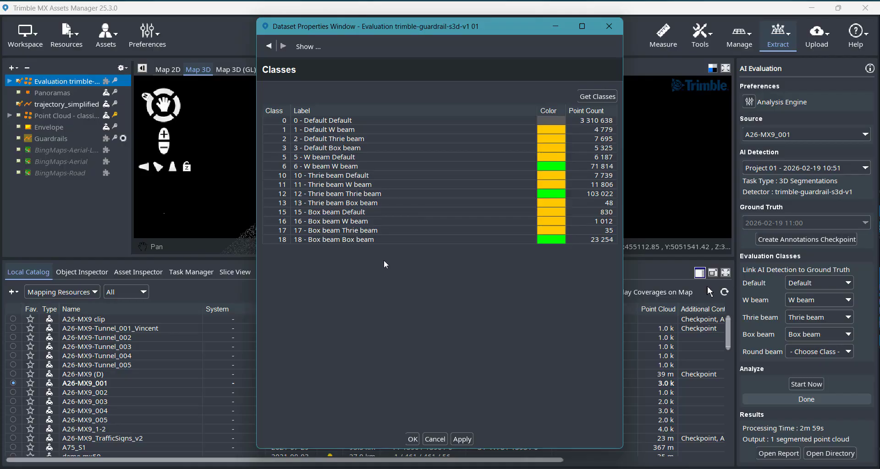
pyautogui.click(412, 439)
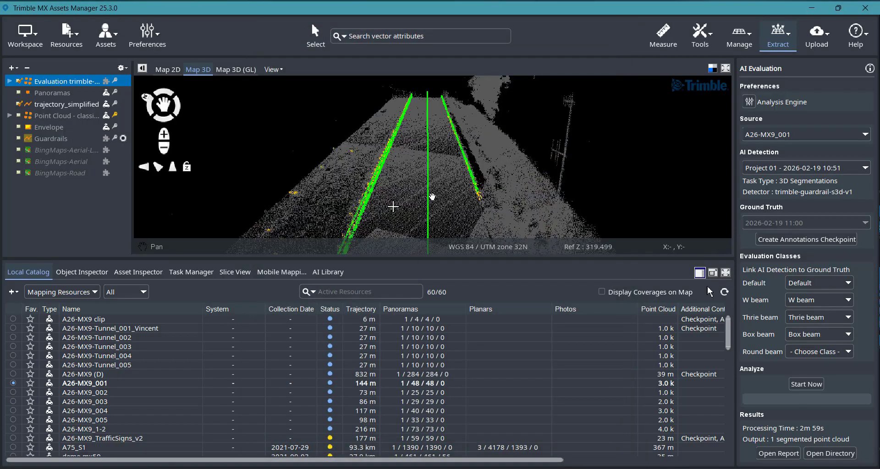
pyautogui.moveTo(432, 196); pyautogui.dragTo(404, 195, button='middle')
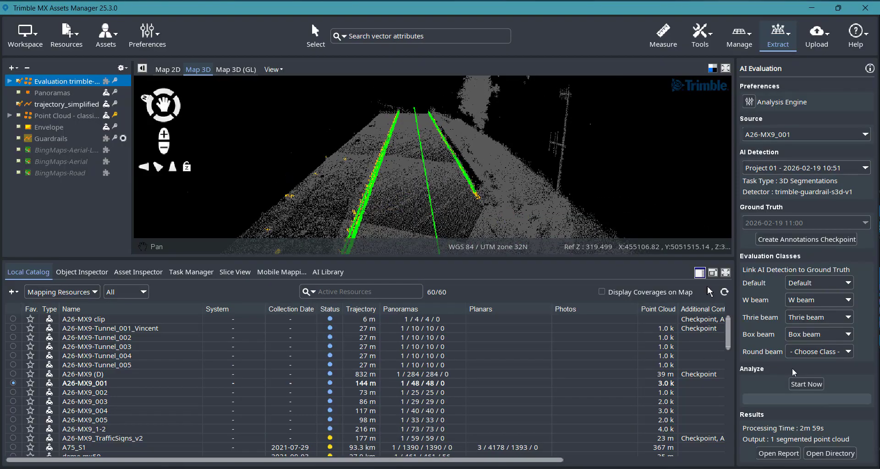
# Open the evaluation report full size and review its label information and label precision sections
pyautogui.click(779, 457)
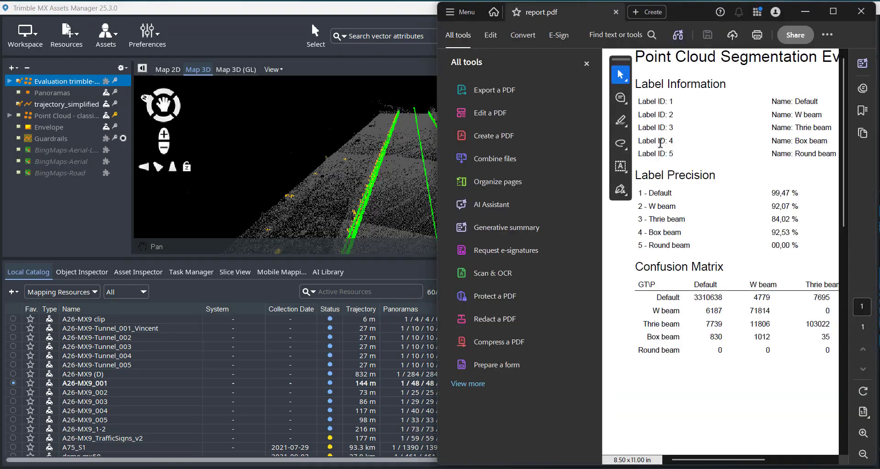
pyautogui.click(586, 63)
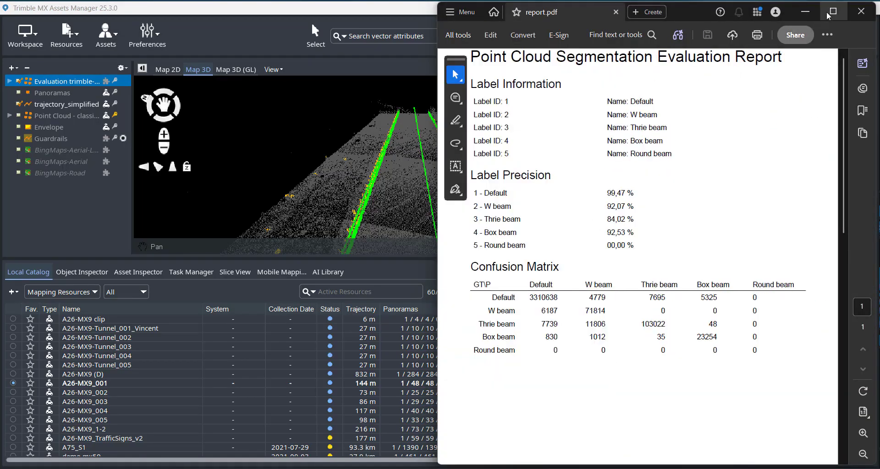
pyautogui.click(830, 13)
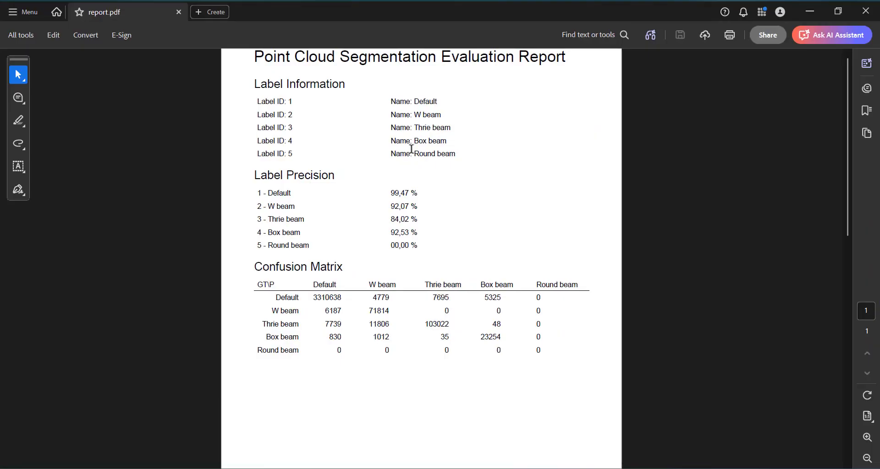
pyautogui.moveTo(256, 83); pyautogui.dragTo(468, 154)
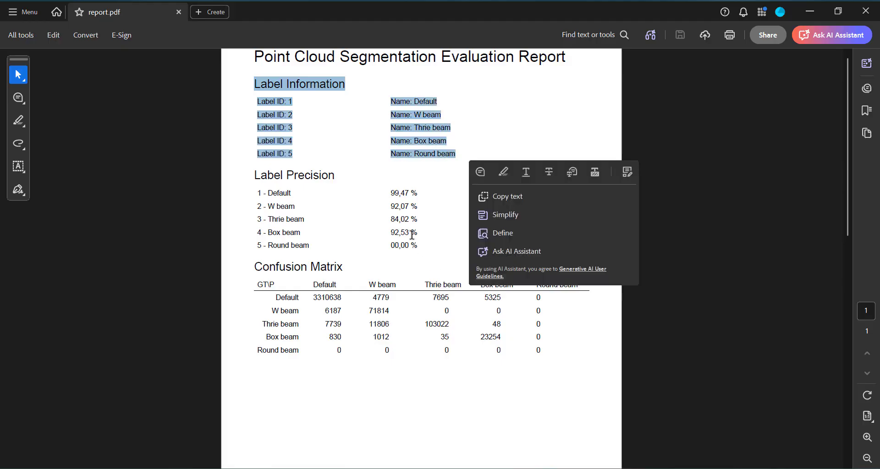
pyautogui.click(274, 183)
pyautogui.moveTo(274, 183); pyautogui.dragTo(421, 243)
pyautogui.click(447, 246)
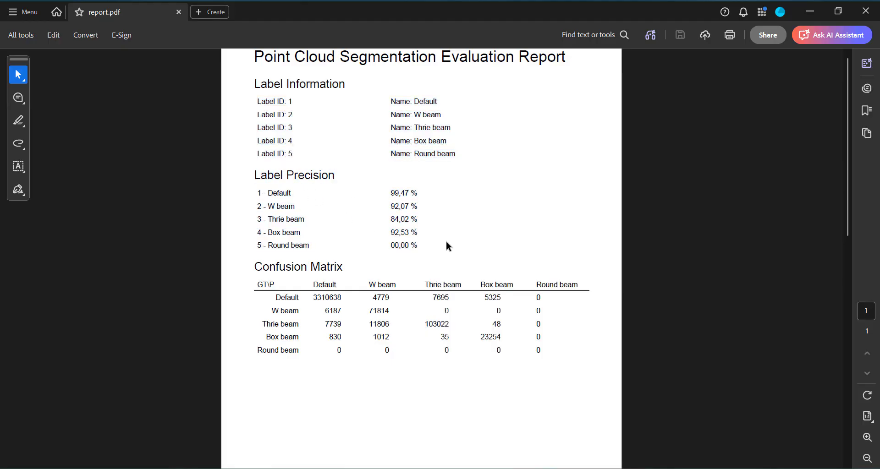
pyautogui.click(418, 219)
pyautogui.click(418, 193)
# Examine the report's confusion matrix, including the count of Thrie beam points predicted as W beam
pyautogui.click(263, 284)
pyautogui.moveTo(263, 284); pyautogui.dragTo(270, 284)
pyautogui.click(273, 284)
pyautogui.moveTo(368, 325); pyautogui.dragTo(387, 327)
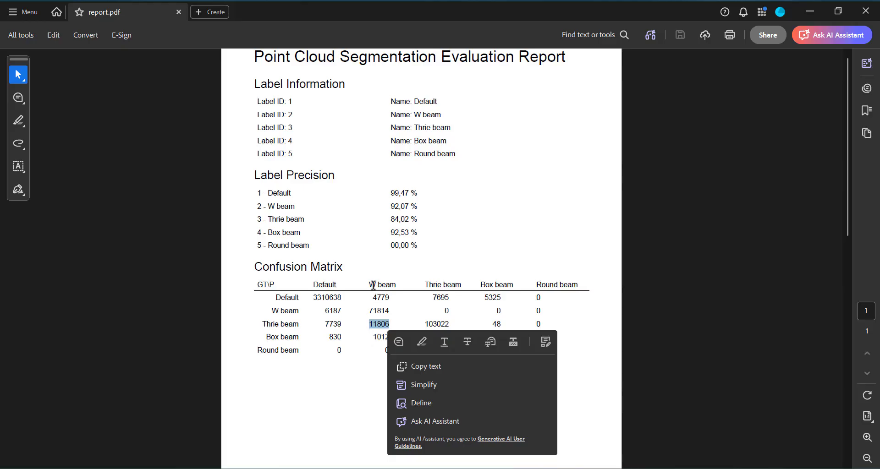
pyautogui.click(775, 288)
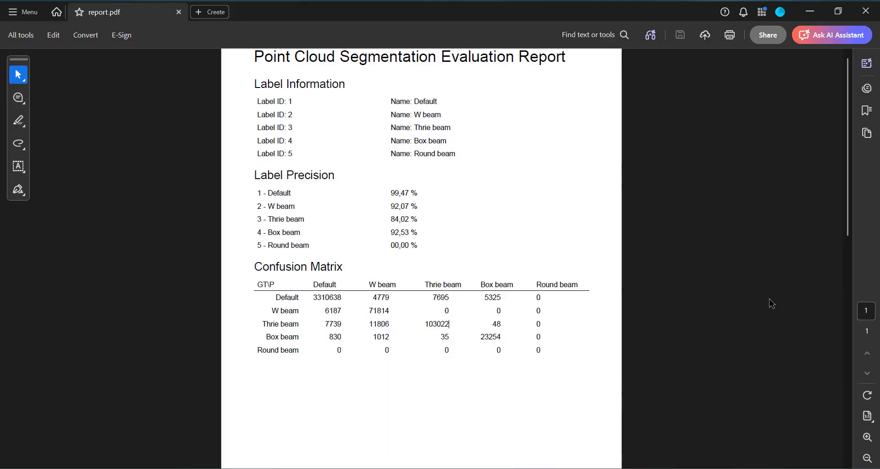
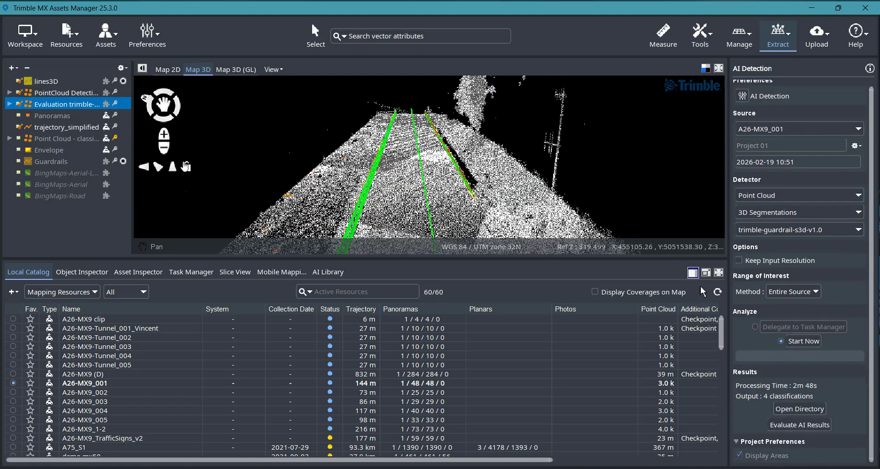
# Start Compare Vector DataSets with lines3D as the source and Guardrails as the compare dataset
pyautogui.click(50, 81)
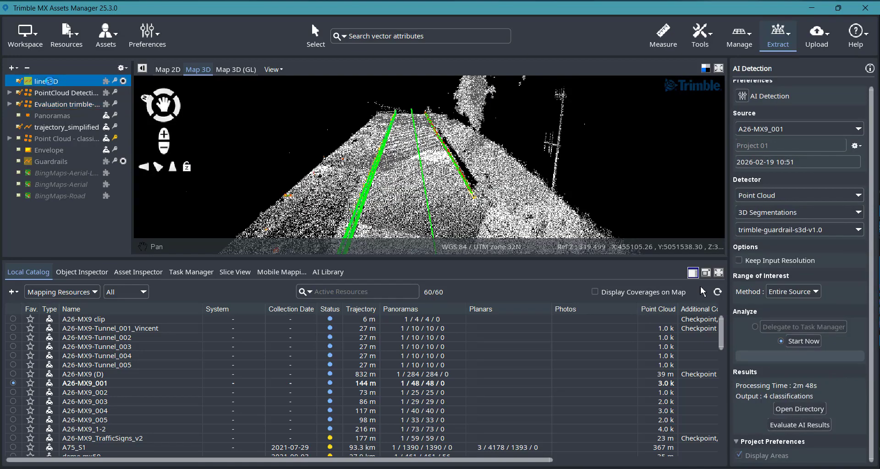
pyautogui.click(706, 39)
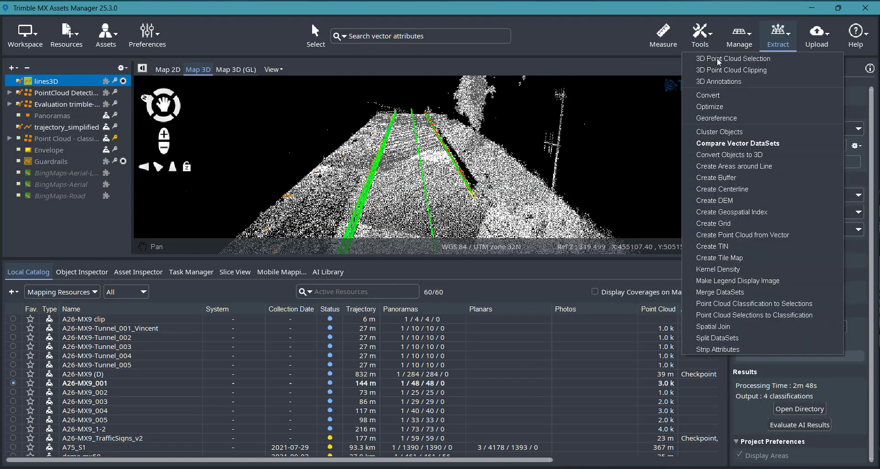
pyautogui.click(715, 143)
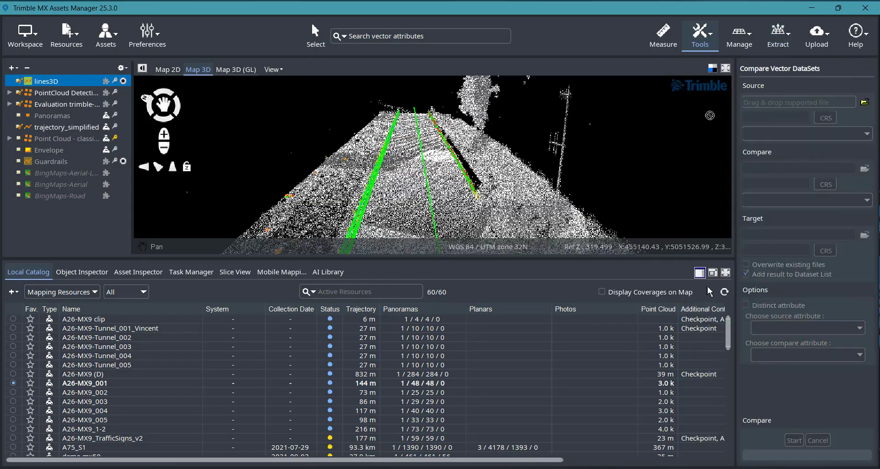
pyautogui.moveTo(710, 116); pyautogui.dragTo(783, 101)
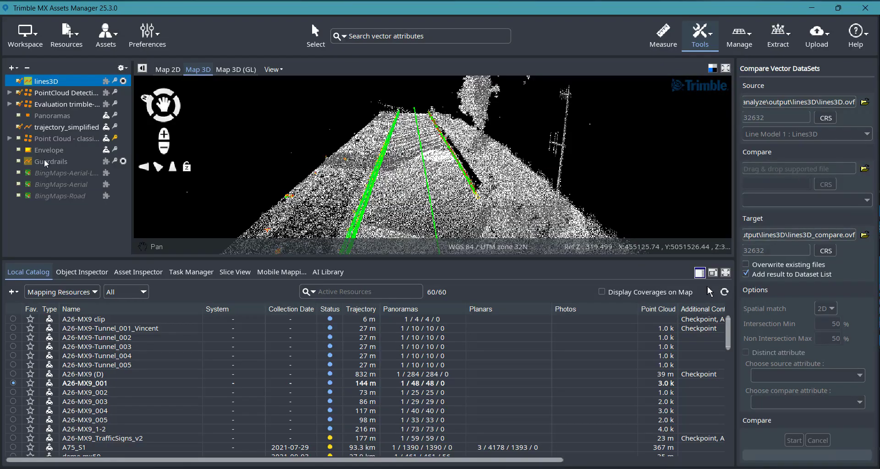
pyautogui.moveTo(46, 163); pyautogui.dragTo(774, 173)
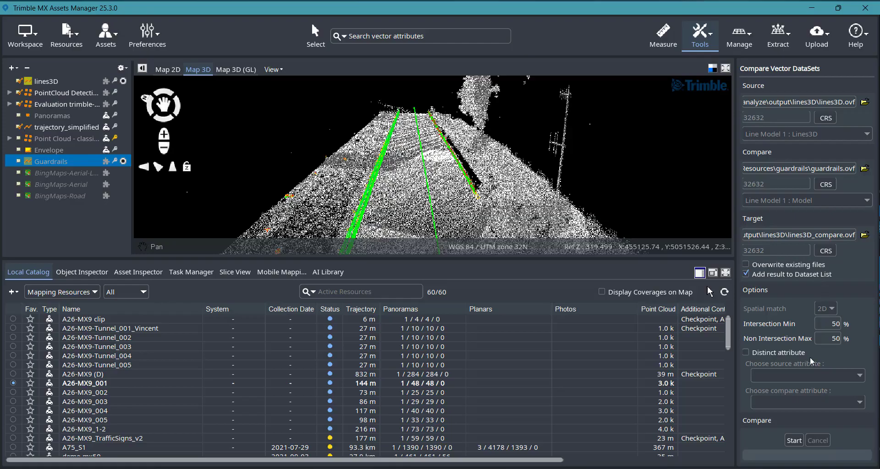
# Enable Distinct attribute with source attribute LabelId and compare attribute type, and run the comparison
pyautogui.click(746, 353)
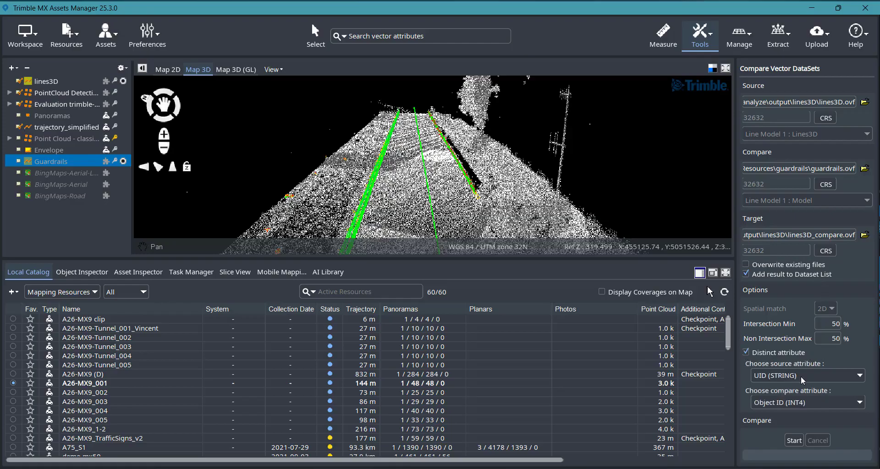
pyautogui.click(814, 378)
pyautogui.click(828, 401)
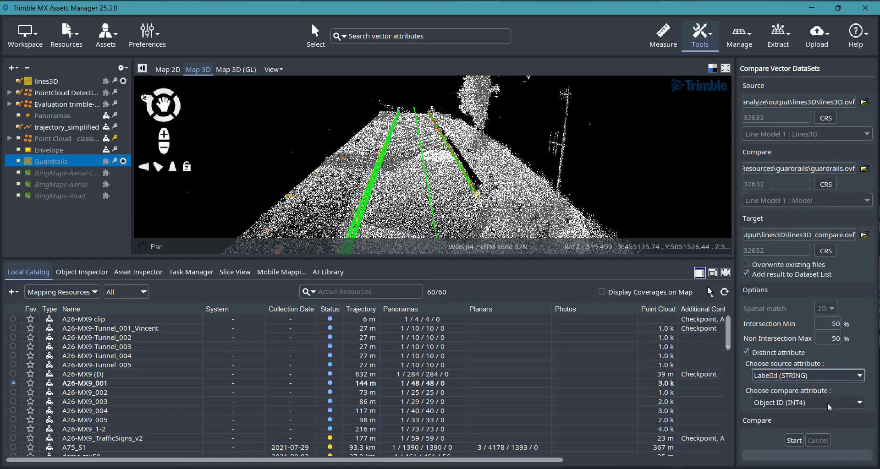
pyautogui.click(816, 403)
pyautogui.scroll(-2, 818, 440)
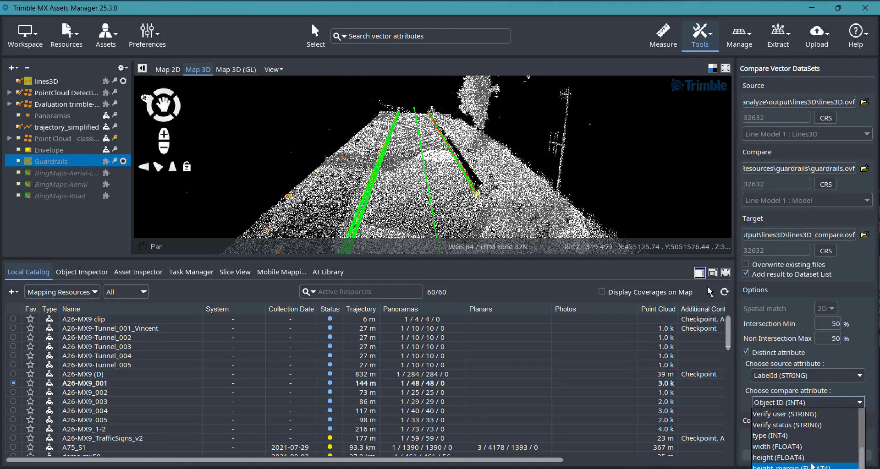
pyautogui.click(795, 435)
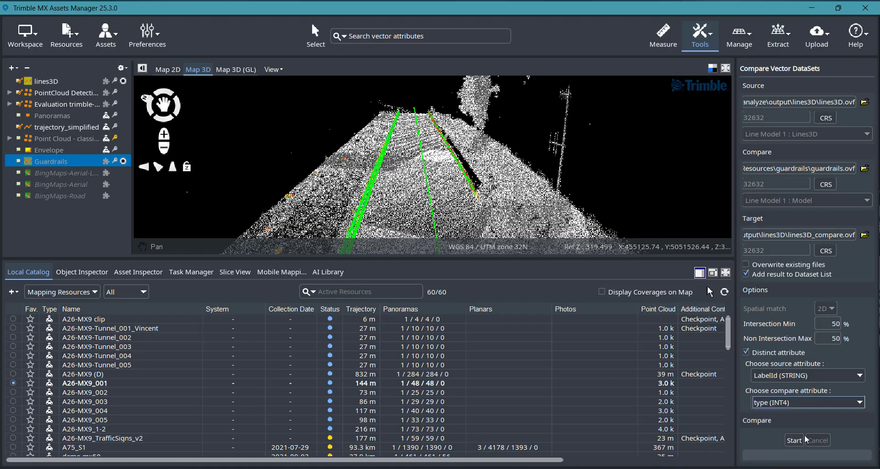
pyautogui.click(795, 441)
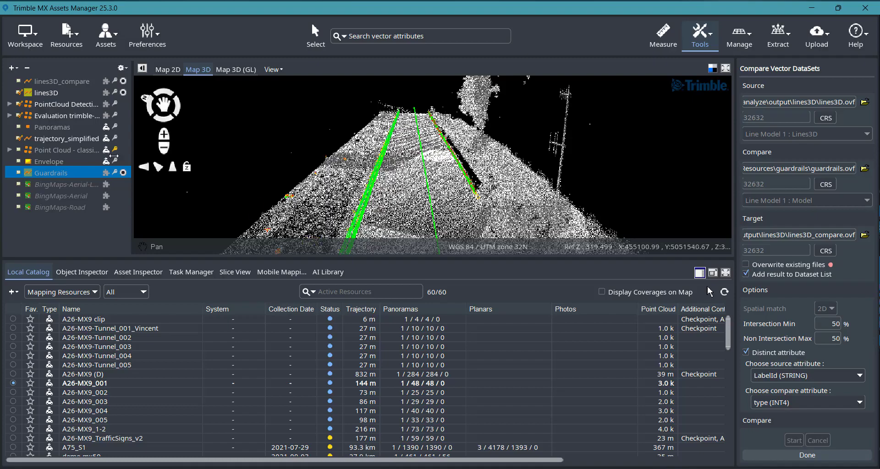
# Hide the trajectory, evaluation, point cloud detection and lines3D datasets, and display only lines3D_compare
pyautogui.click(19, 139)
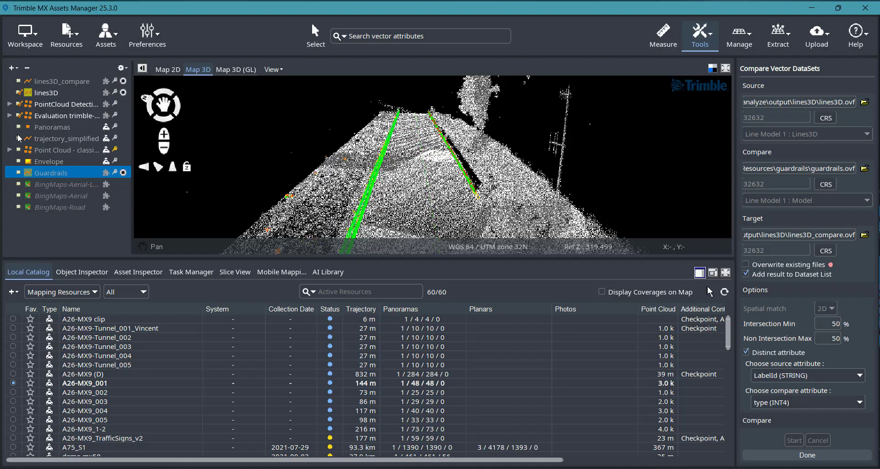
pyautogui.click(19, 115)
pyautogui.click(19, 104)
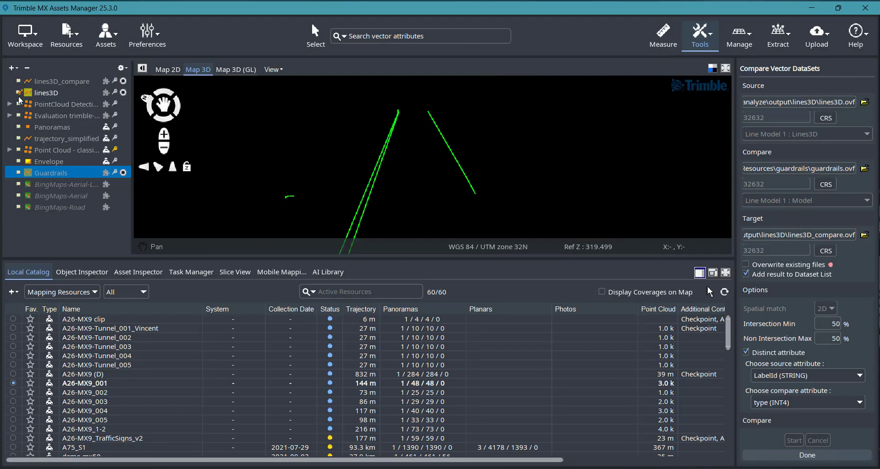
pyautogui.click(19, 93)
pyautogui.click(19, 81)
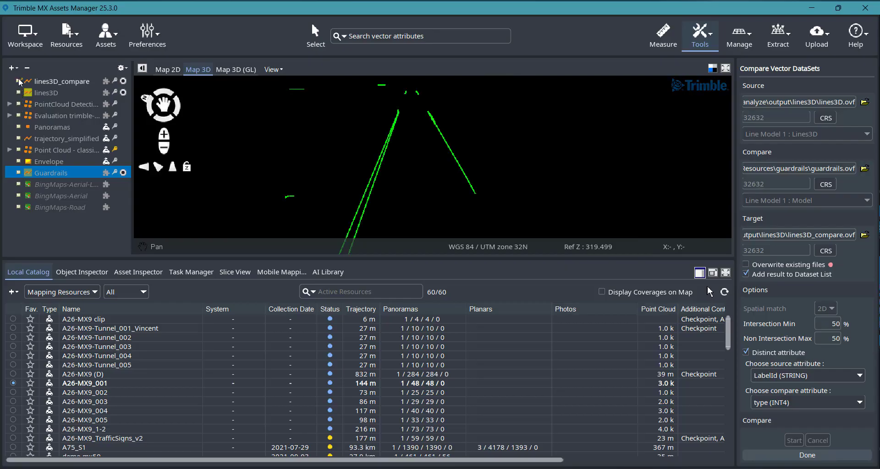
# Examine the eval, intersection and non-intersection columns in the lines3D_compare attribute table, enlarging the window and adjusting column widths, and close it
pyautogui.click(49, 82)
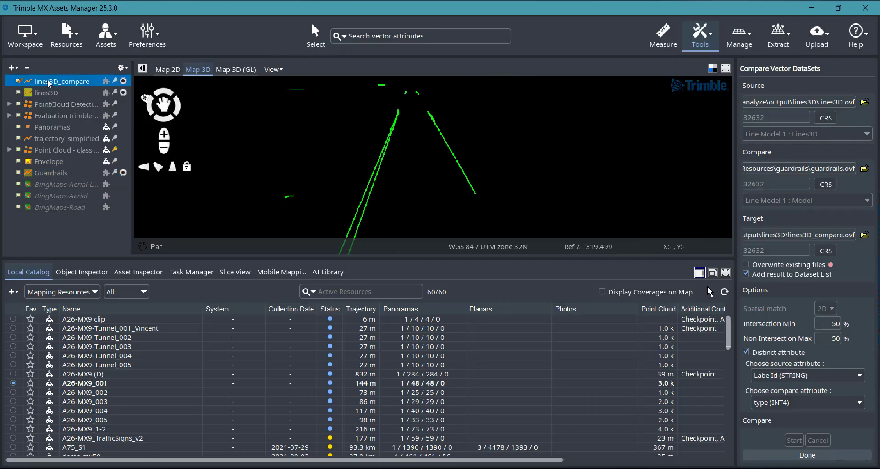
pyautogui.rightClick(49, 82)
pyautogui.click(89, 144)
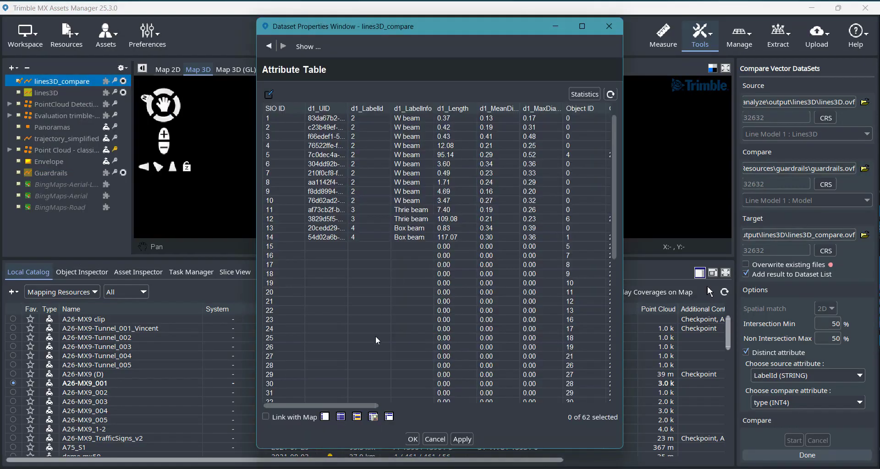
pyautogui.moveTo(305, 406); pyautogui.dragTo(585, 403)
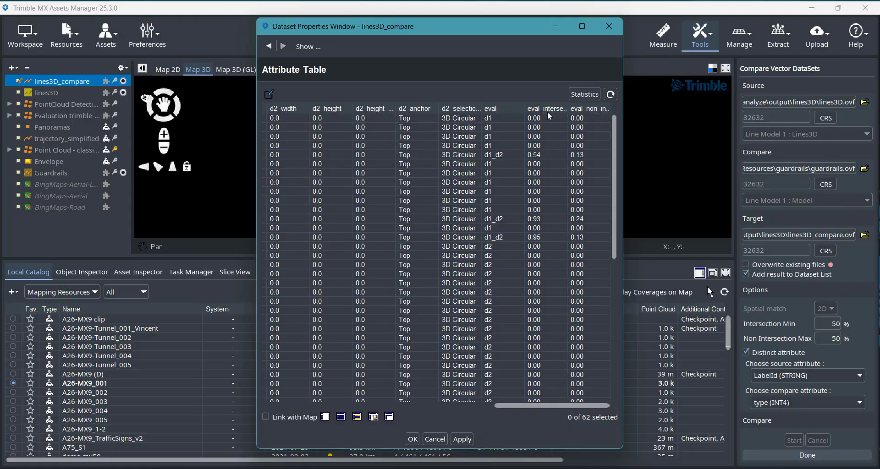
pyautogui.moveTo(569, 107); pyautogui.dragTo(704, 116)
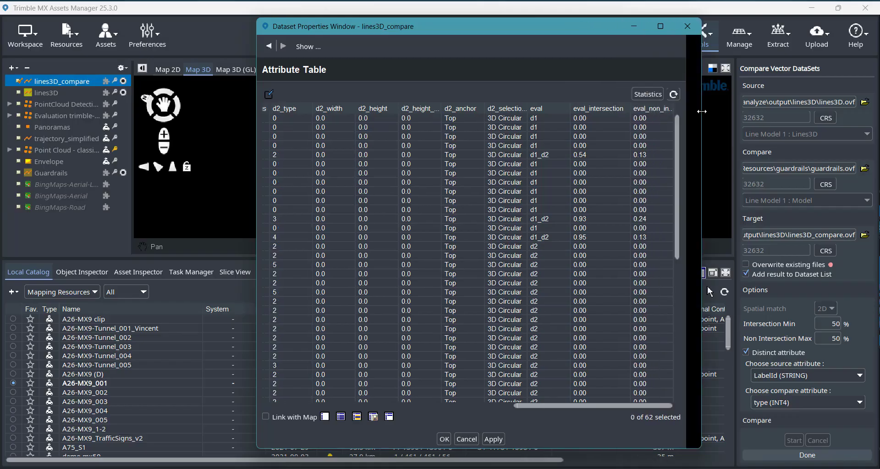
pyautogui.moveTo(649, 109); pyautogui.dragTo(620, 109)
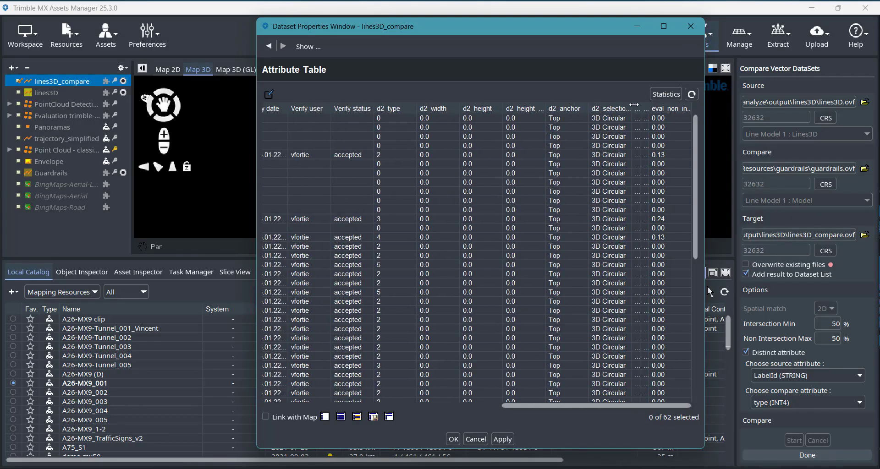
pyautogui.click(658, 29)
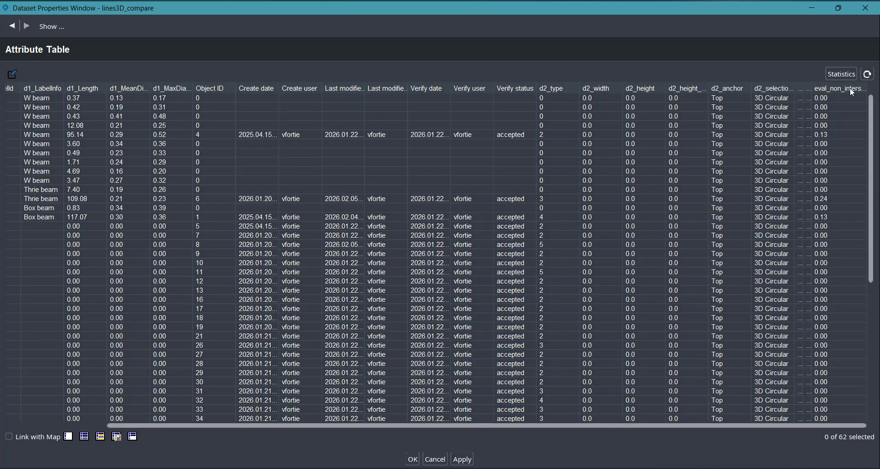
pyautogui.moveTo(805, 87); pyautogui.dragTo(827, 88)
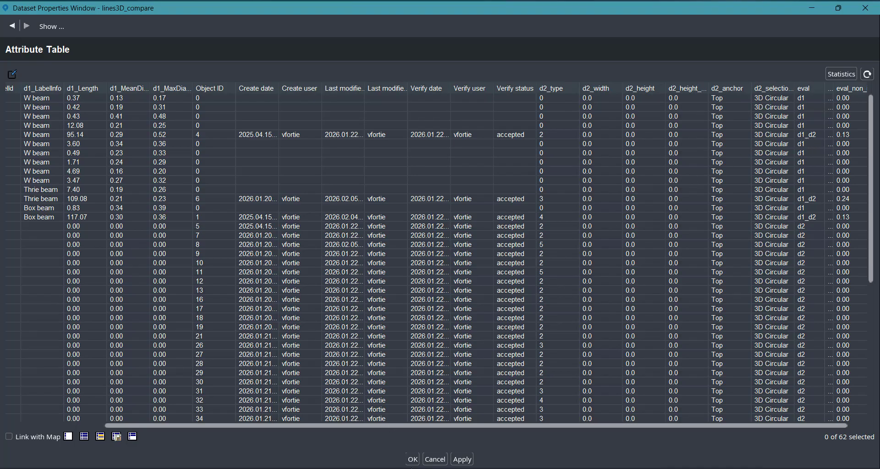
pyautogui.click(413, 461)
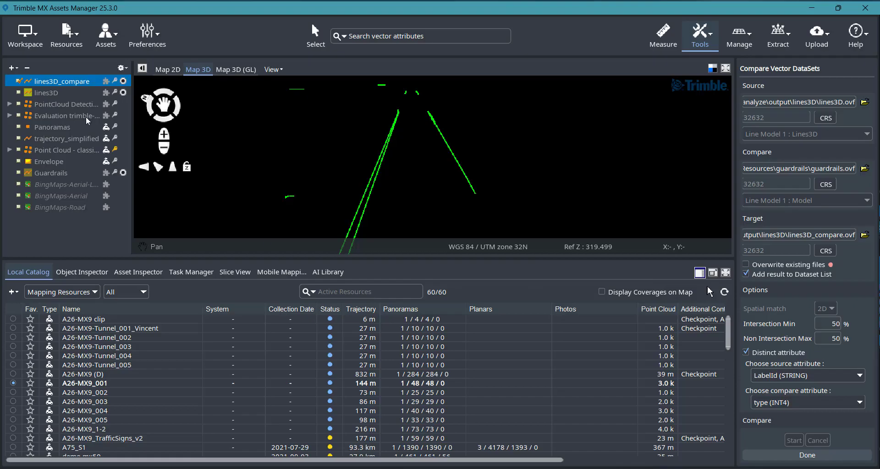
# Classify the lines3D_compare legend by the eval attribute using unique values
pyautogui.rightClick(63, 88)
pyautogui.click(108, 137)
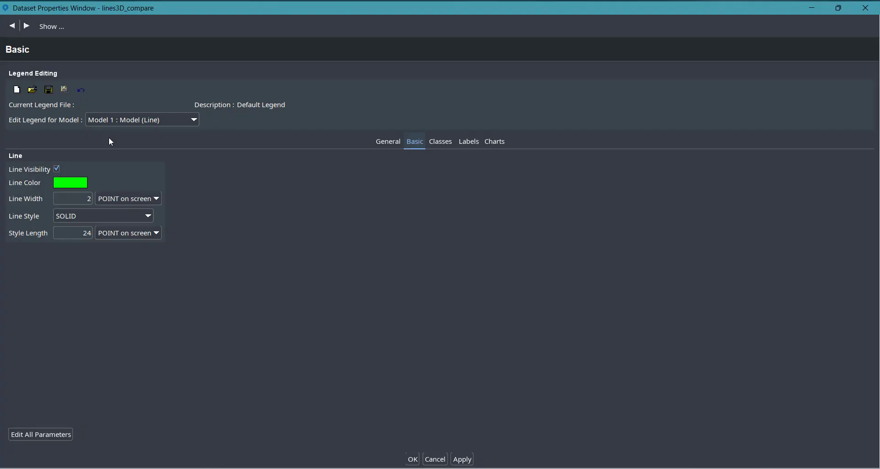
pyautogui.click(441, 143)
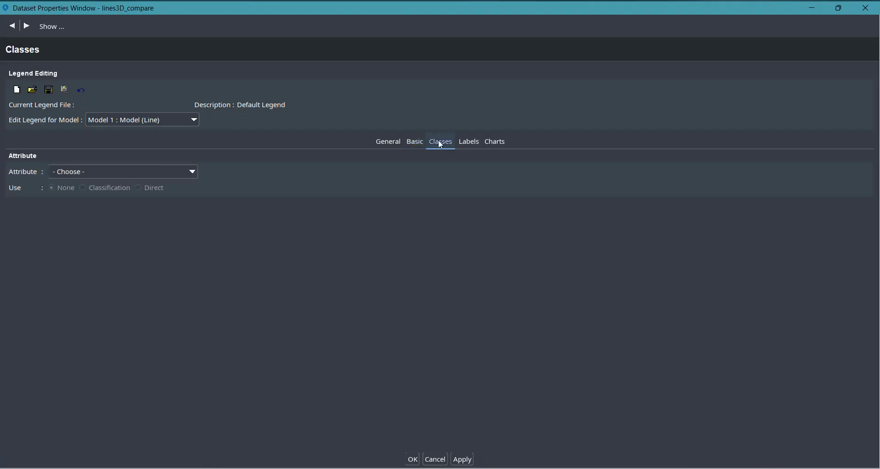
pyautogui.click(165, 176)
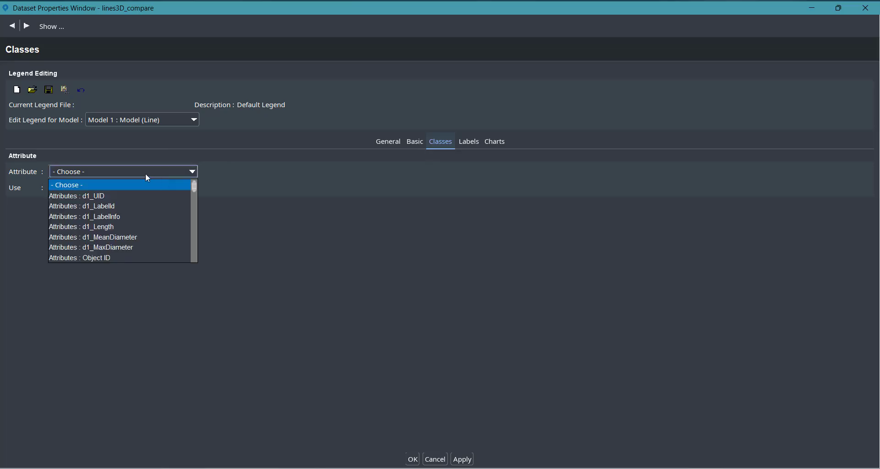
pyautogui.scroll(-4, 139, 202)
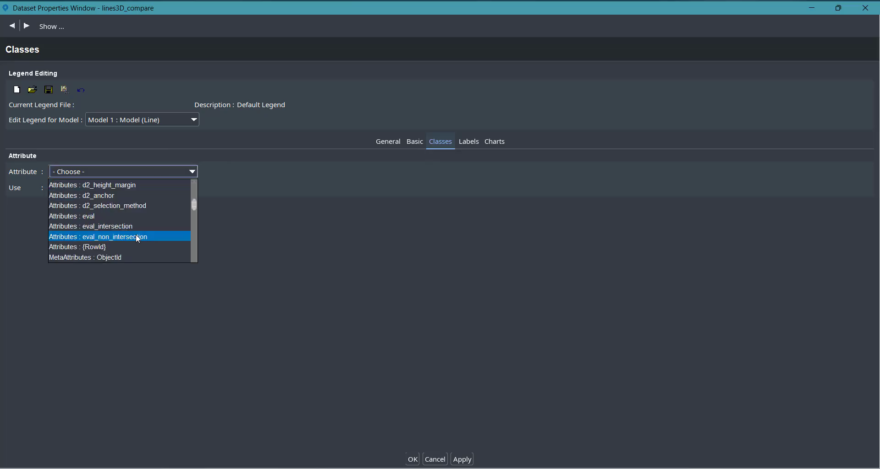
pyautogui.click(108, 217)
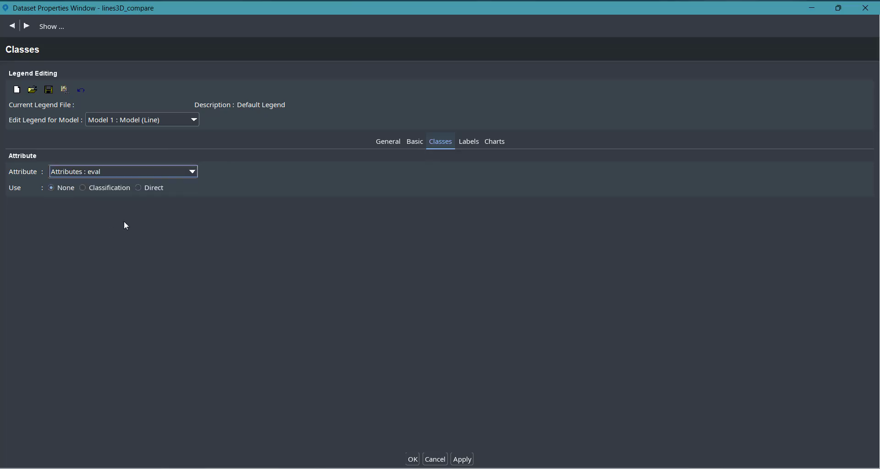
pyautogui.click(82, 186)
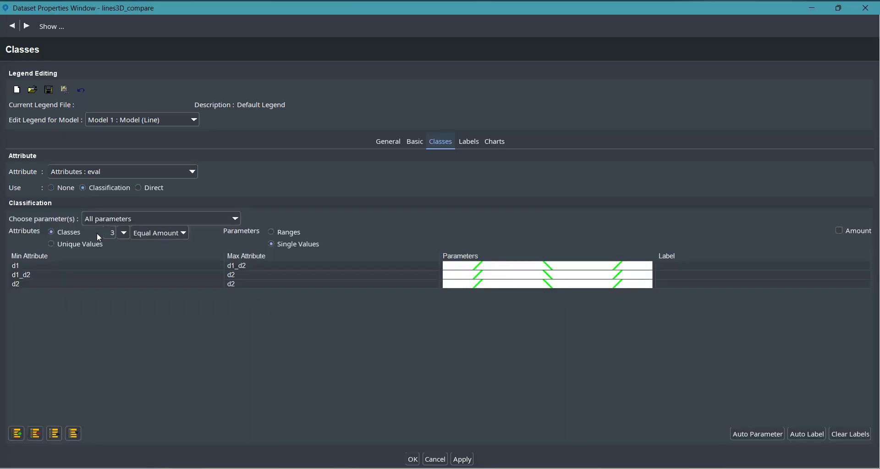
pyautogui.click(51, 243)
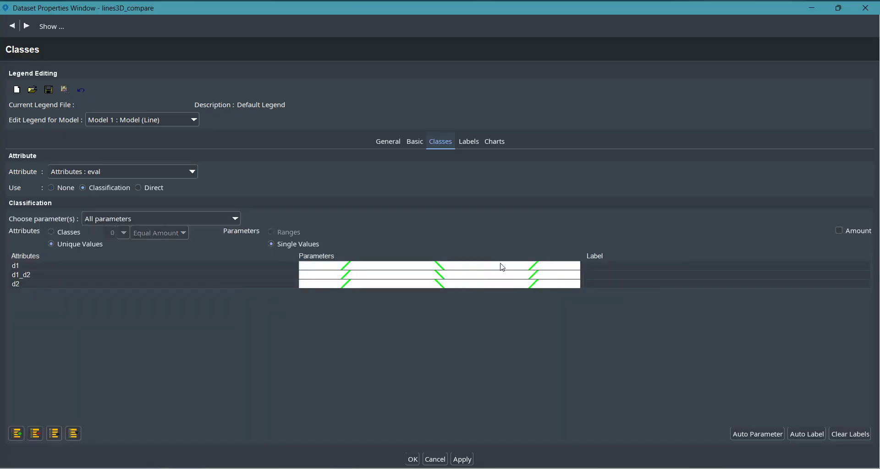
# Set the line color of the d1 class to red
pyautogui.click(443, 269)
pyautogui.doubleClick(448, 268)
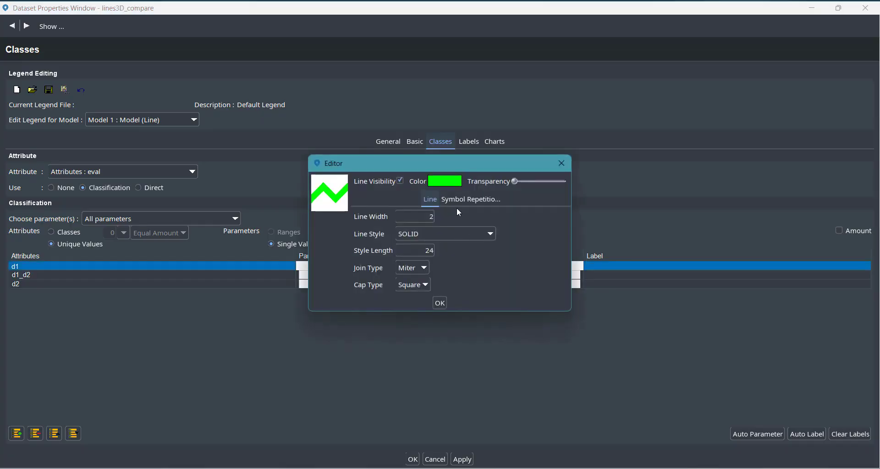
pyautogui.click(452, 185)
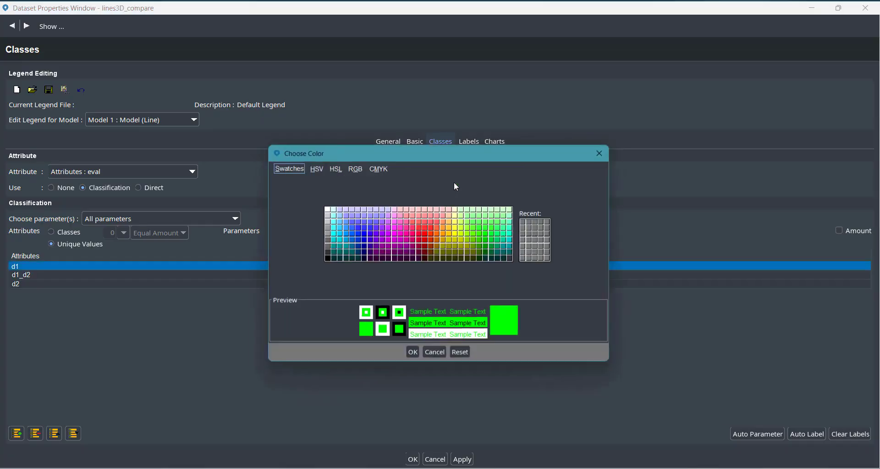
pyautogui.click(424, 233)
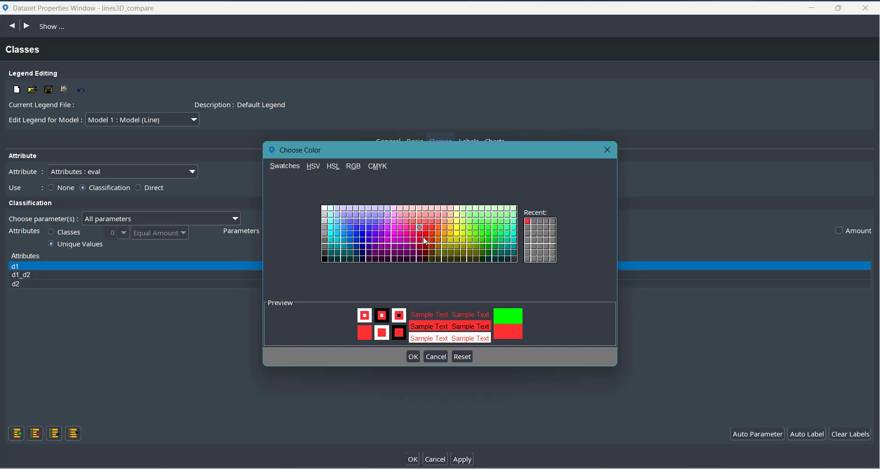
pyautogui.click(413, 357)
pyautogui.click(440, 303)
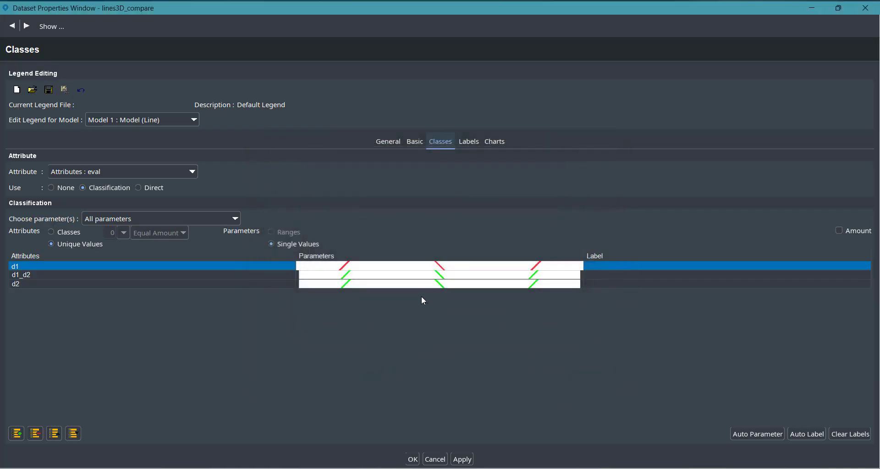
# Keep the d1_d2 class green, set the d2 class line color to blue, and apply the legend
pyautogui.doubleClick(379, 276)
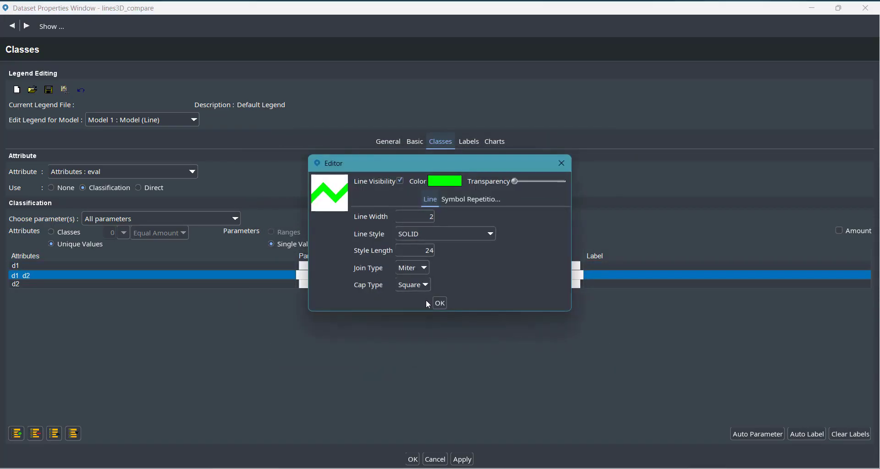
pyautogui.click(434, 304)
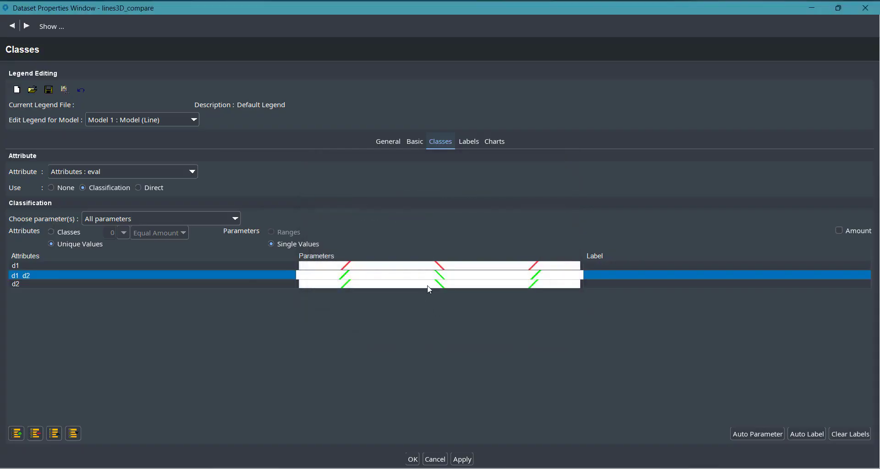
pyautogui.doubleClick(428, 285)
pyautogui.click(442, 180)
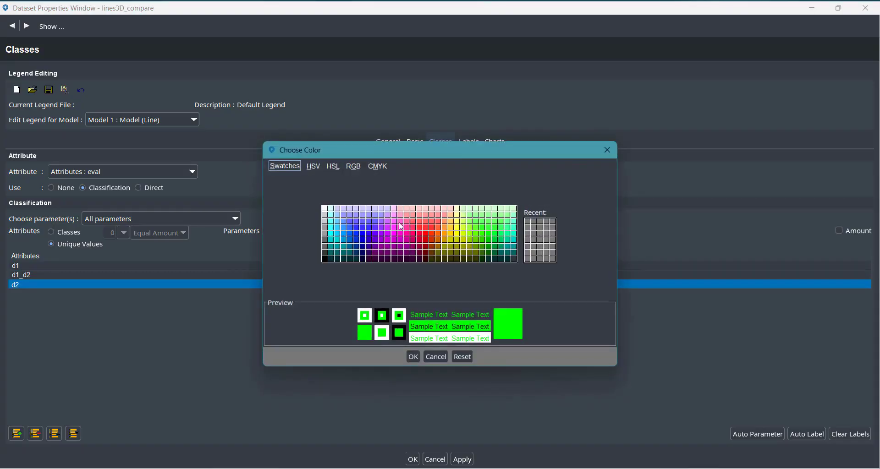
pyautogui.click(351, 228)
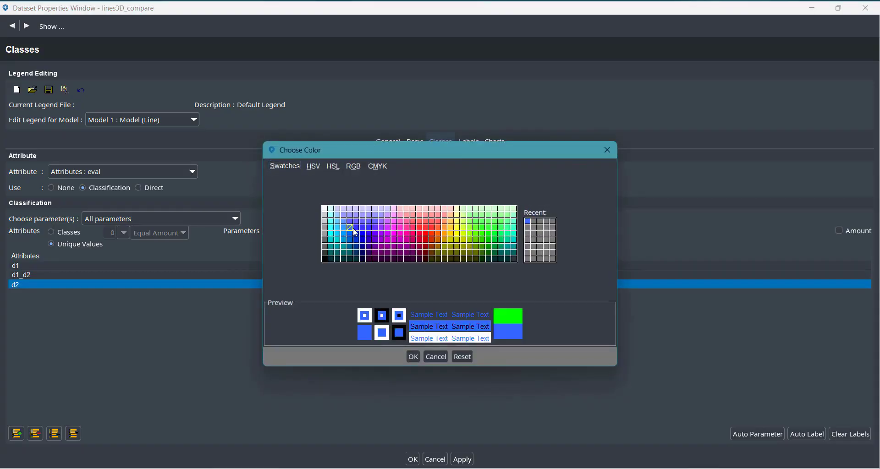
pyautogui.click(413, 357)
pyautogui.click(439, 304)
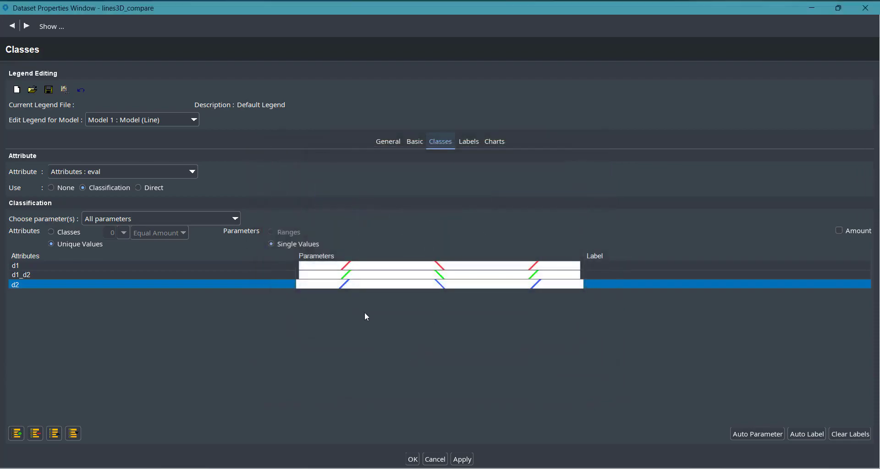
pyautogui.click(412, 459)
# Examine the color-classified comparison lines in the 3D map from several angles
pyautogui.moveTo(421, 198); pyautogui.dragTo(416, 174)
pyautogui.moveTo(479, 163); pyautogui.dragTo(375, 162, button='right')
pyautogui.scroll(-1, 366, 179)
pyautogui.scroll(2, 375, 162)
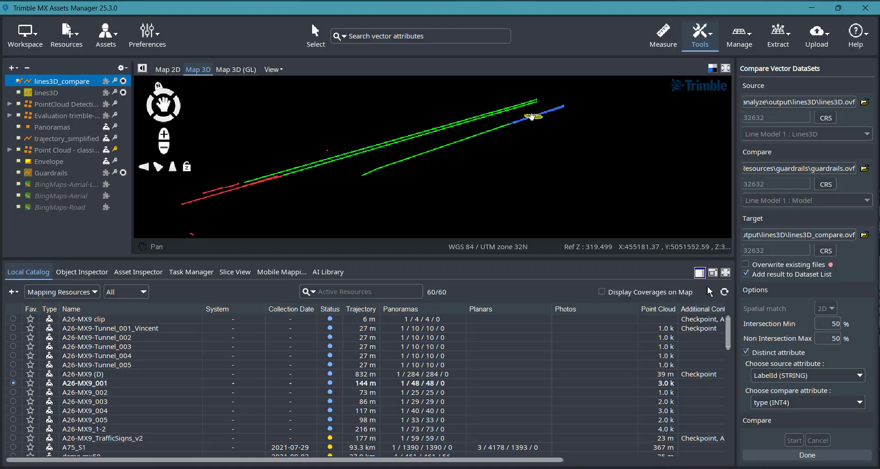
pyautogui.moveTo(457, 154); pyautogui.dragTo(510, 161, button='middle')
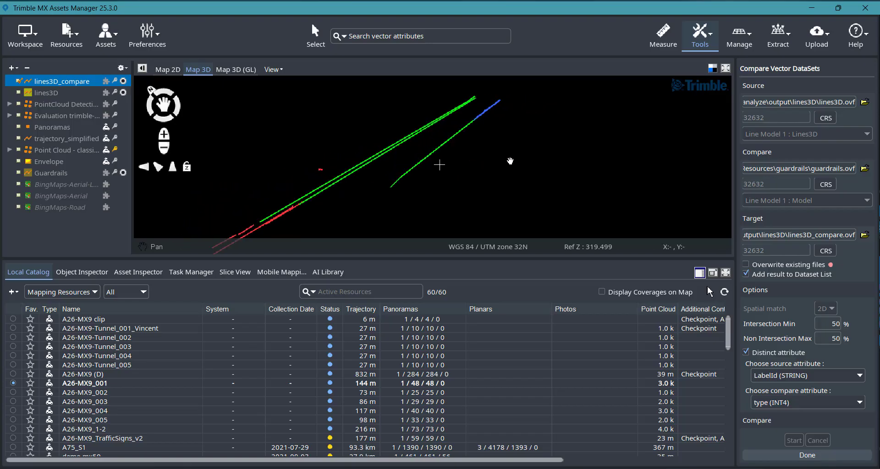
pyautogui.moveTo(368, 173); pyautogui.dragTo(416, 196, button='middle')
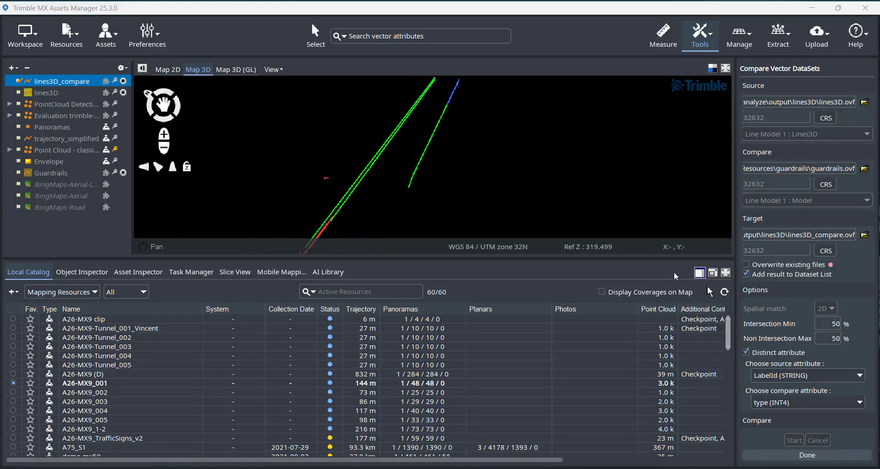
# Open the lines3D_compare attribute table and widen the eval_intersection column to inspect the evaluation values
pyautogui.rightClick(65, 82)
pyautogui.click(101, 143)
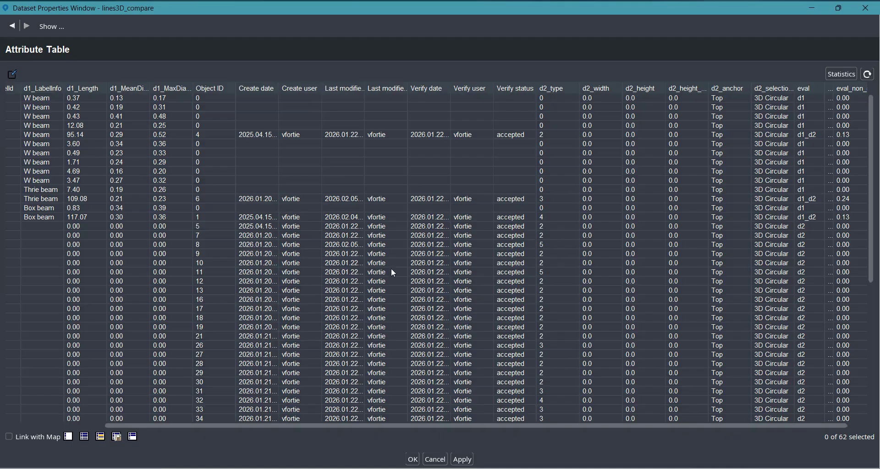
pyautogui.moveTo(368, 425); pyautogui.dragTo(519, 431)
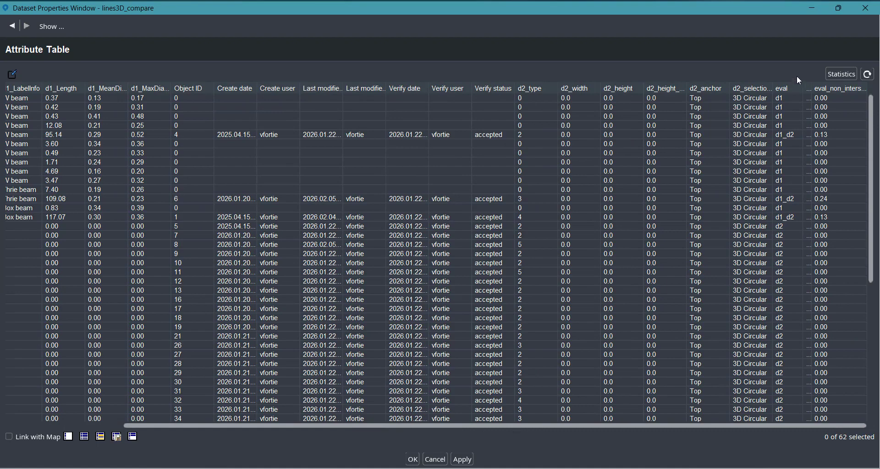
pyautogui.moveTo(810, 87); pyautogui.dragTo(837, 98)
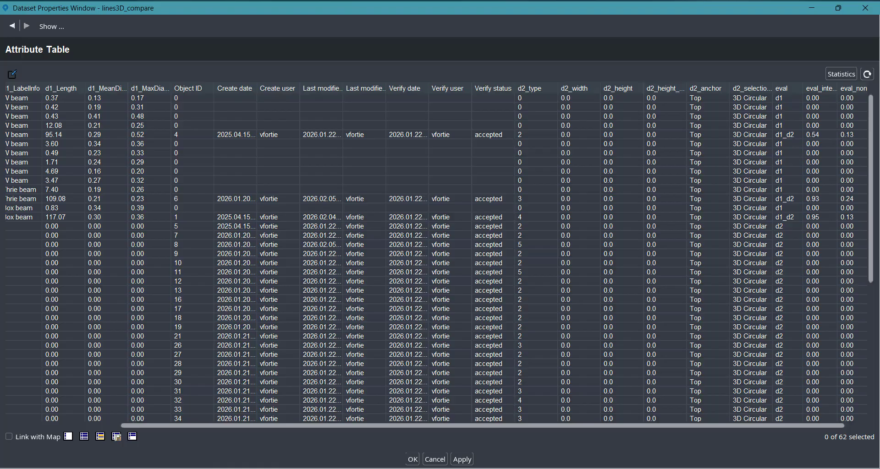
# Switch to the Google Slides presentation in the browser and review the Compare Vector Datasets and AI Detection with images slides
pyautogui.moveTo(496, 466)
pyautogui.click(507, 432)
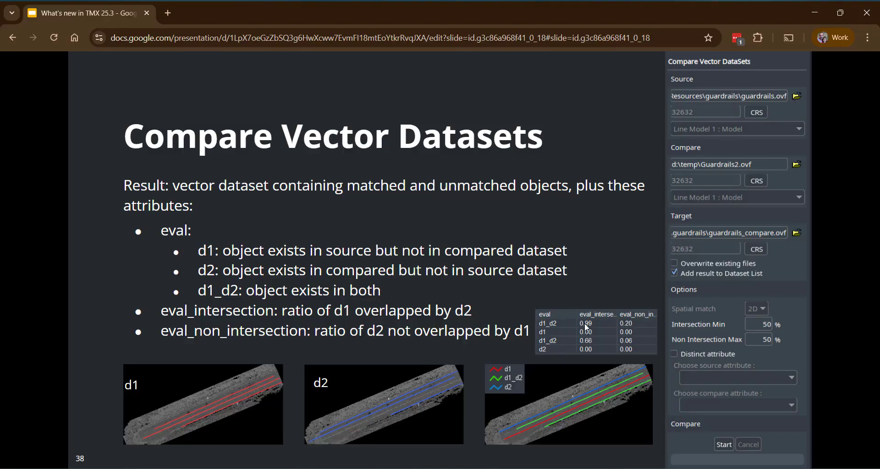
pyautogui.click(494, 296)
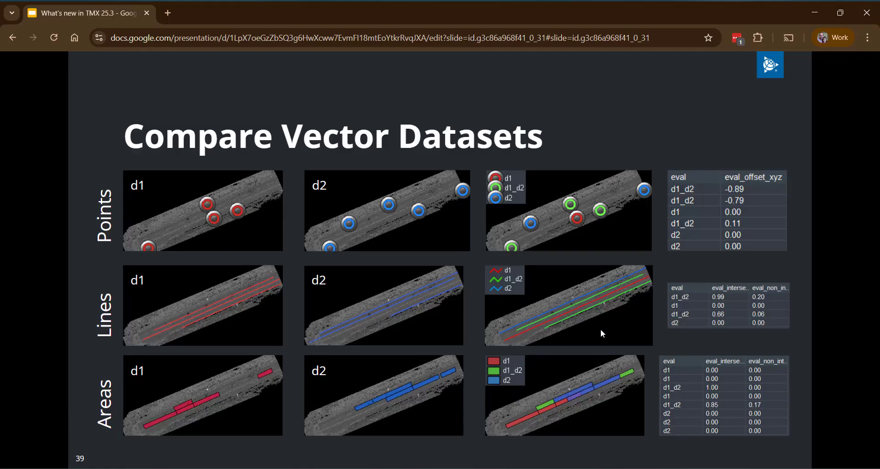
pyautogui.click(575, 229)
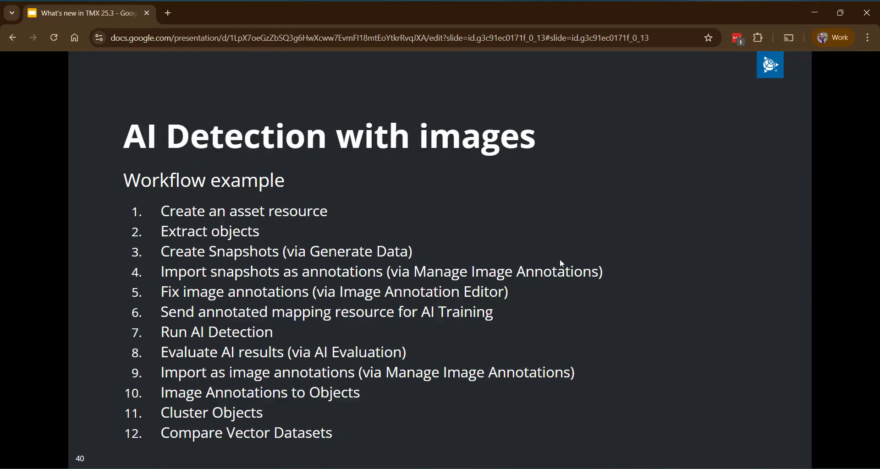
pyautogui.press('Left')
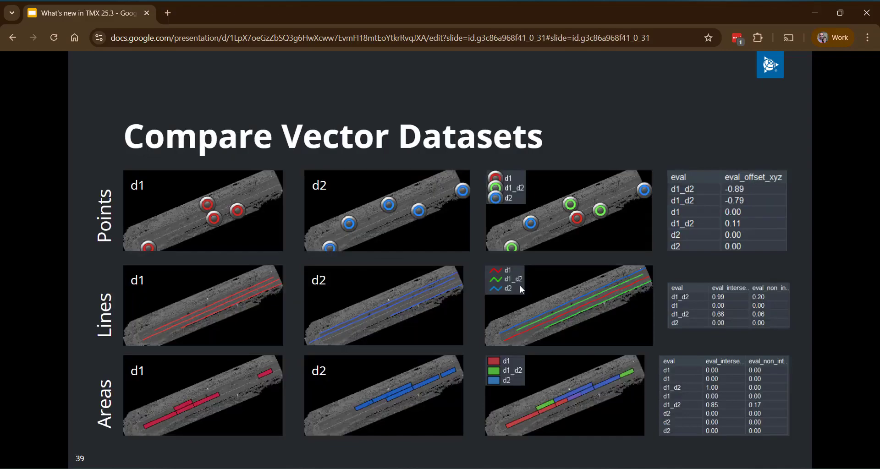
pyautogui.click(521, 254)
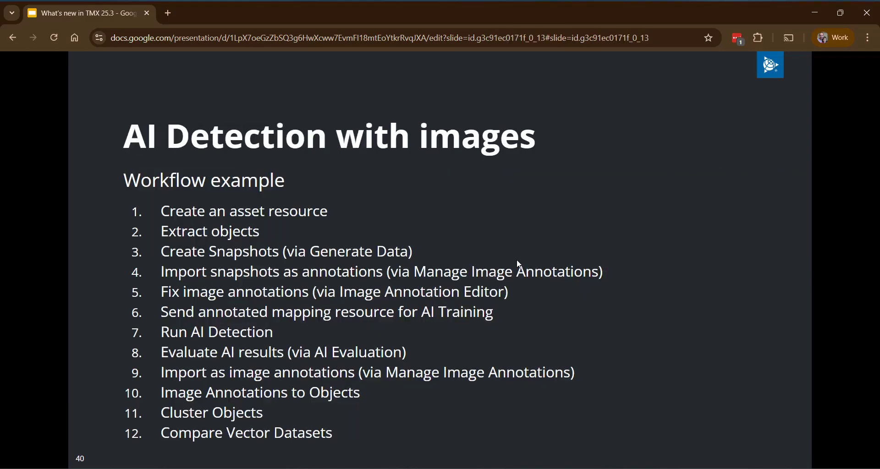
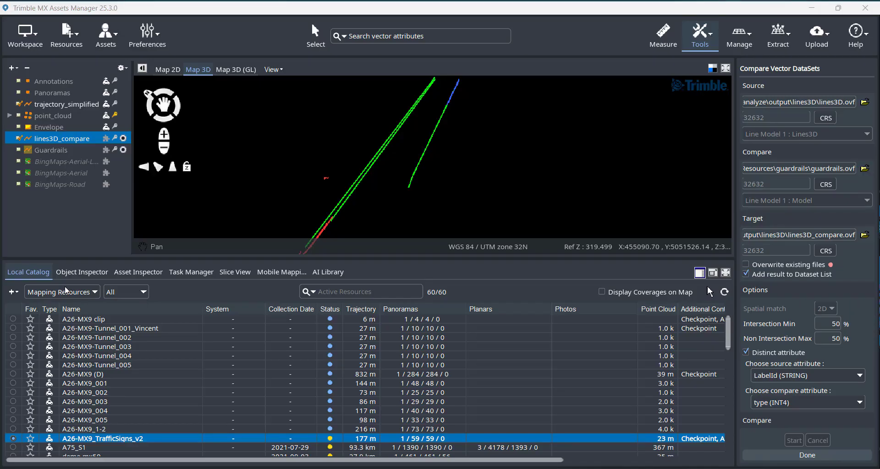
# List the asset resources in the Local Catalog and unload the Guardrails resource
pyautogui.click(65, 292)
pyautogui.click(58, 306)
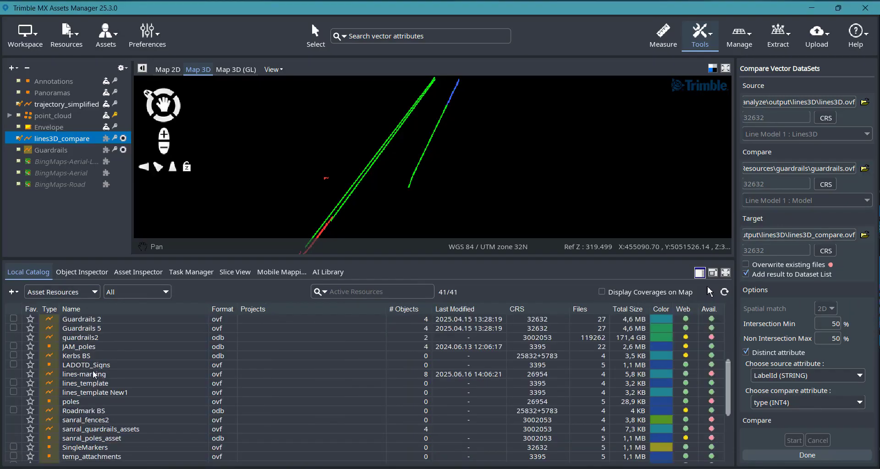
pyautogui.scroll(1, 97, 373)
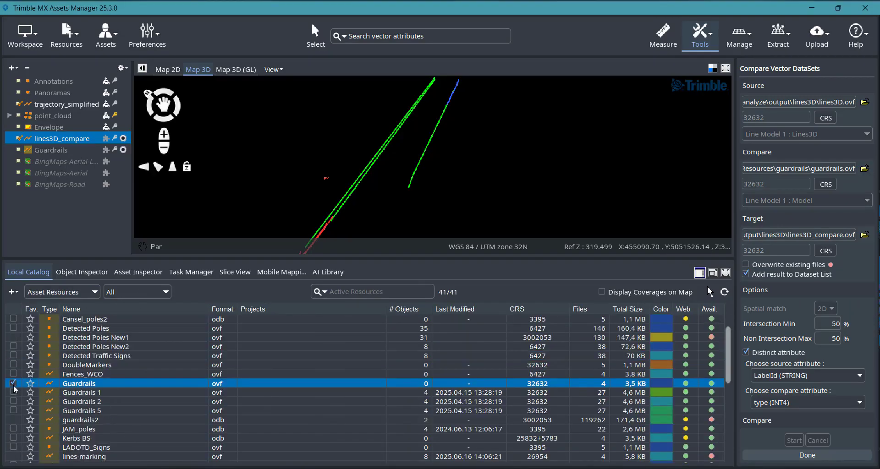
pyautogui.click(13, 384)
# Zoom the 3D map to the extent of the point_cloud dataset and frame the surrounding lines
pyautogui.rightClick(50, 117)
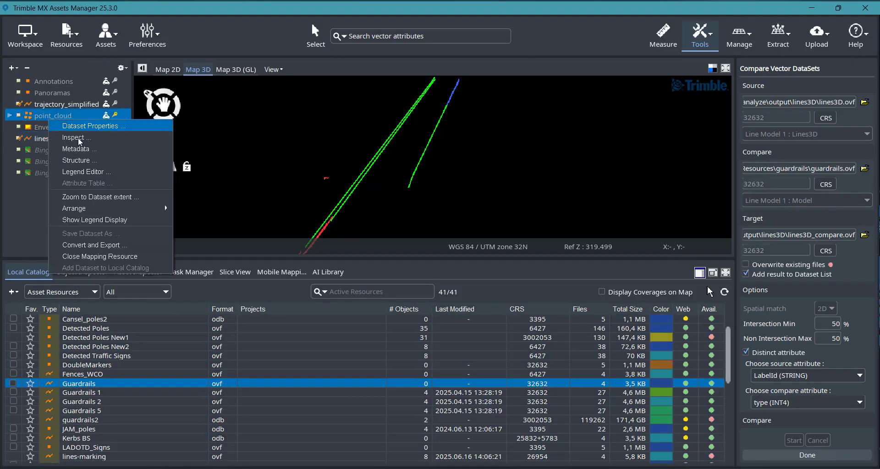
pyautogui.click(94, 197)
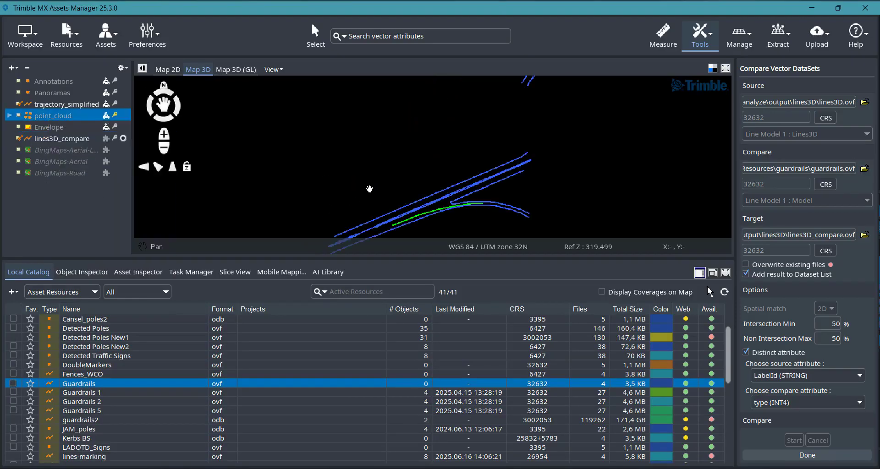
pyautogui.moveTo(369, 194); pyautogui.dragTo(365, 155)
pyautogui.moveTo(387, 190); pyautogui.dragTo(397, 158, button='middle')
pyautogui.moveTo(403, 166); pyautogui.dragTo(408, 168)
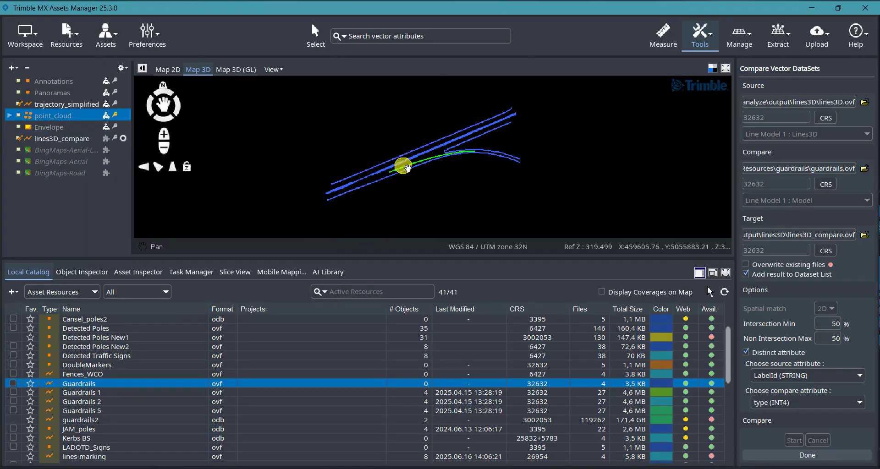
pyautogui.scroll(2, 418, 171)
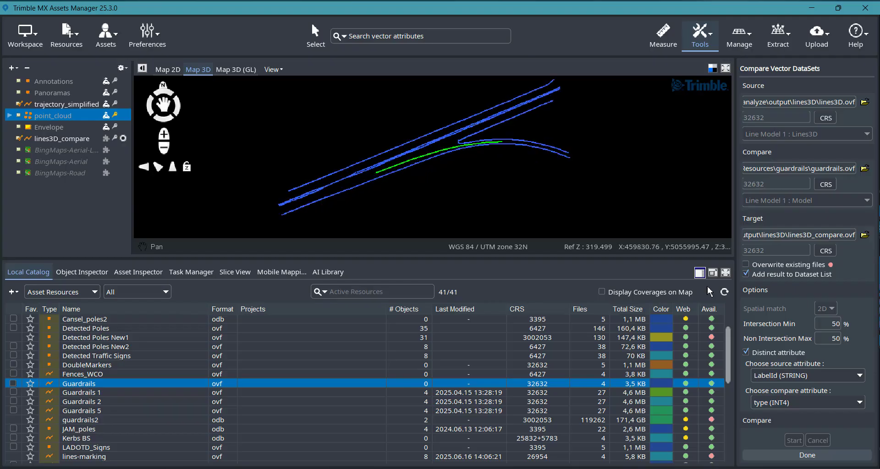
# Remove the lines3D_compare dataset from the dataset list and display point_cloud in the 3D map around the green trajectory line
pyautogui.click(49, 137)
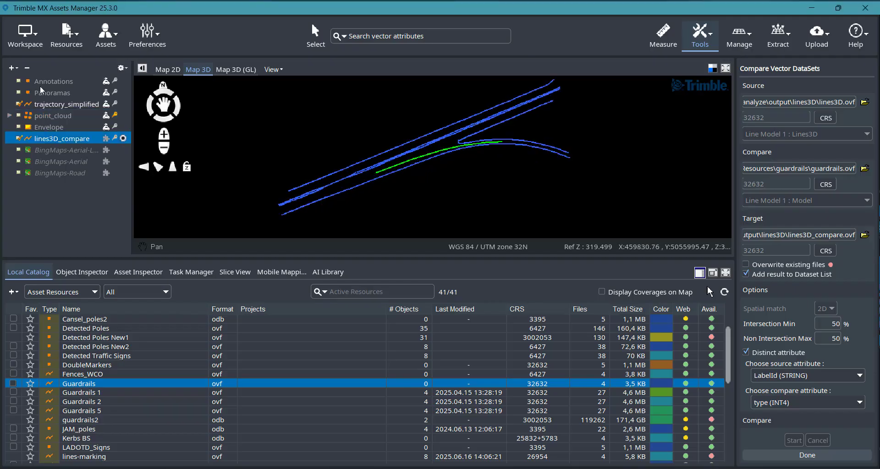
pyautogui.click(28, 68)
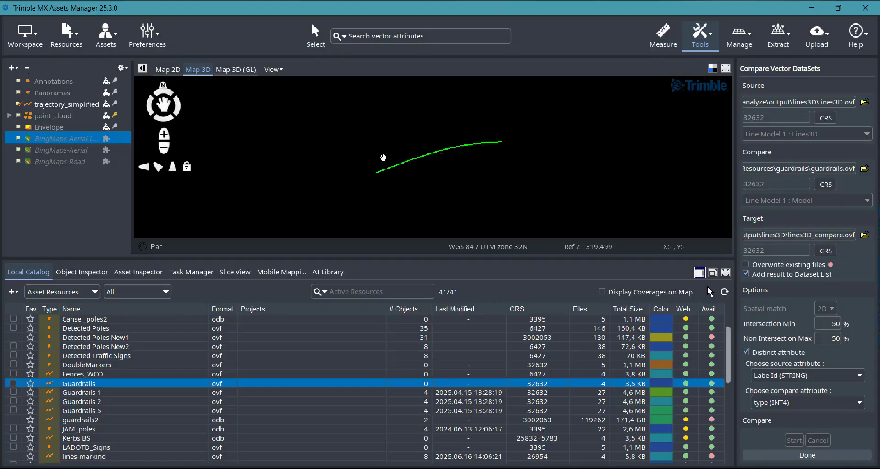
pyautogui.click(19, 117)
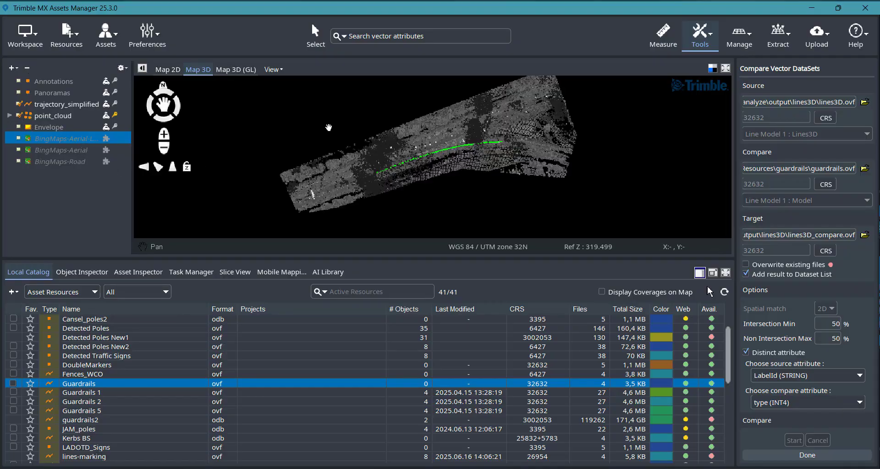
pyautogui.scroll(4, 417, 157)
pyautogui.scroll(2, 415, 156)
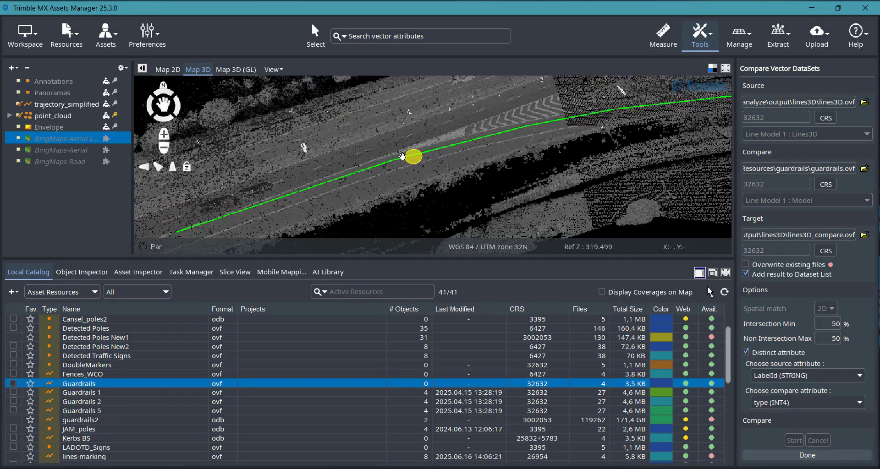
pyautogui.moveTo(405, 155); pyautogui.dragTo(377, 145, button='middle')
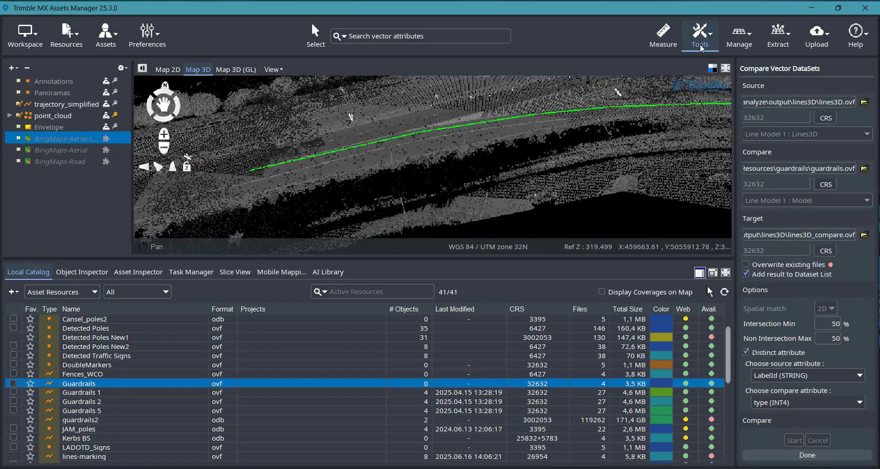
# Open the Traffic Signs Analysis tool and frame the detected traffic signs in the 3D map
pyautogui.click(663, 33)
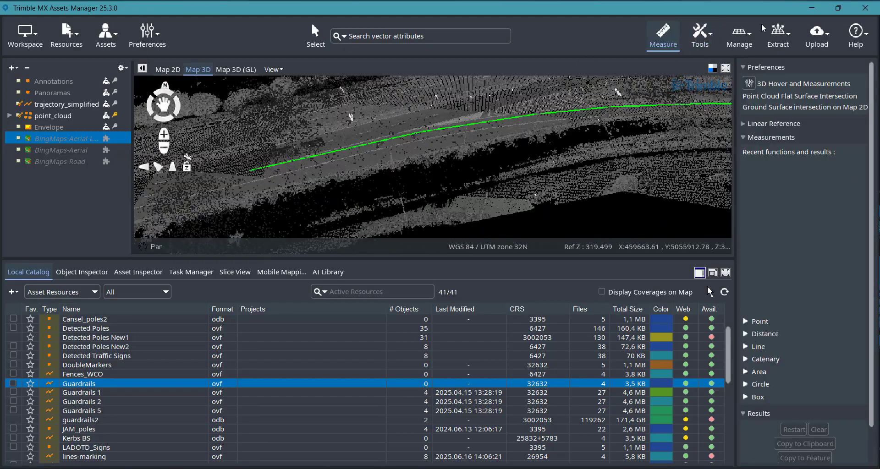
pyautogui.click(787, 36)
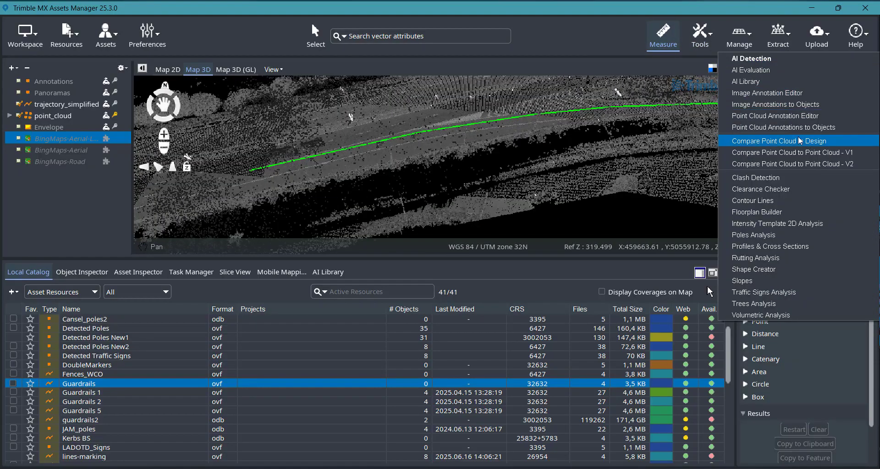
pyautogui.click(779, 292)
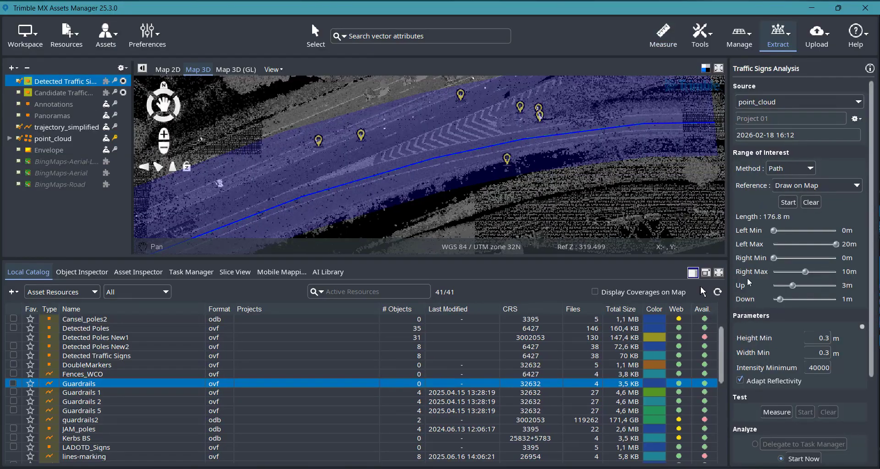
pyautogui.moveTo(427, 205); pyautogui.dragTo(440, 159, button='middle')
pyautogui.moveTo(453, 160); pyautogui.dragTo(427, 176)
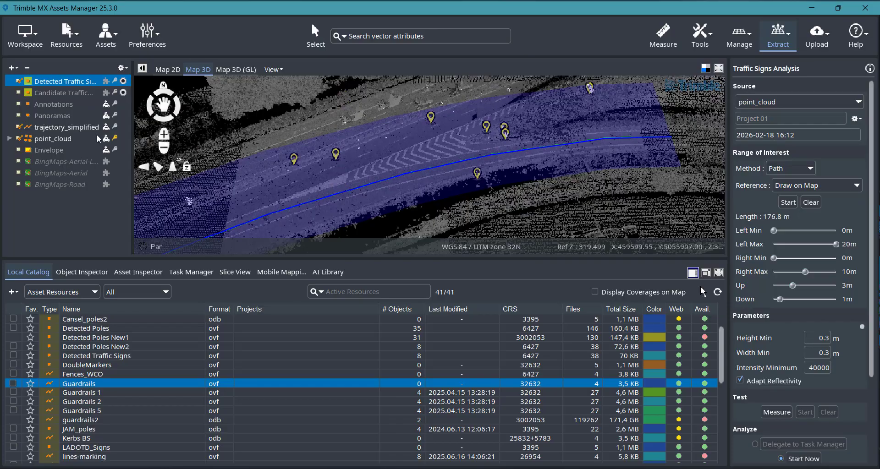
# Start importing the Detected Traffic Signs dataset as an asset resource and name the target "A26-MX9 Detected Traffic Signs"
pyautogui.rightClick(61, 81)
pyautogui.rightClick(62, 83)
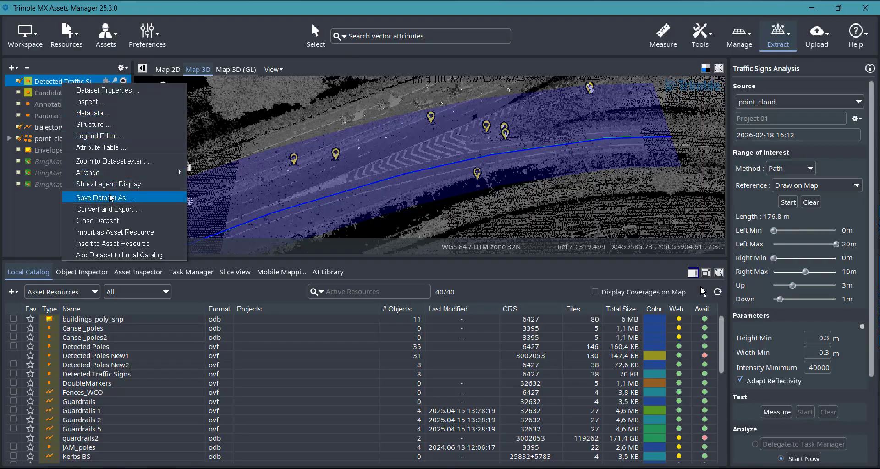
pyautogui.click(111, 233)
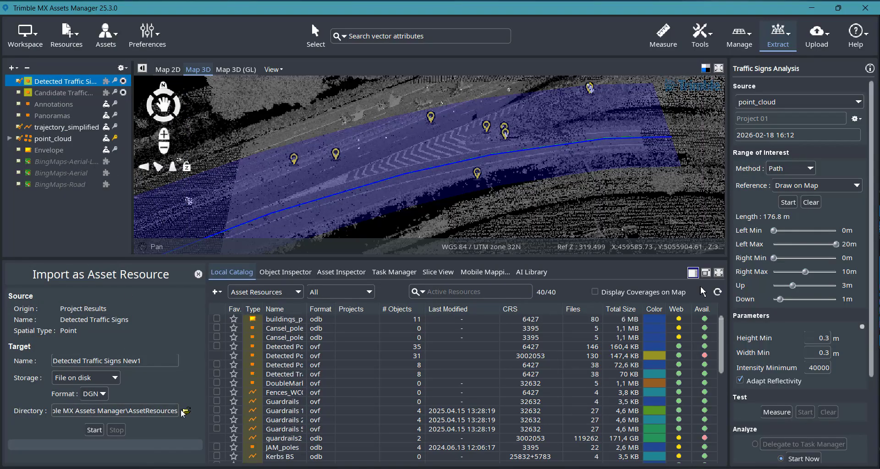
pyautogui.moveTo(150, 363); pyautogui.dragTo(123, 361)
pyautogui.press('BackSpace')
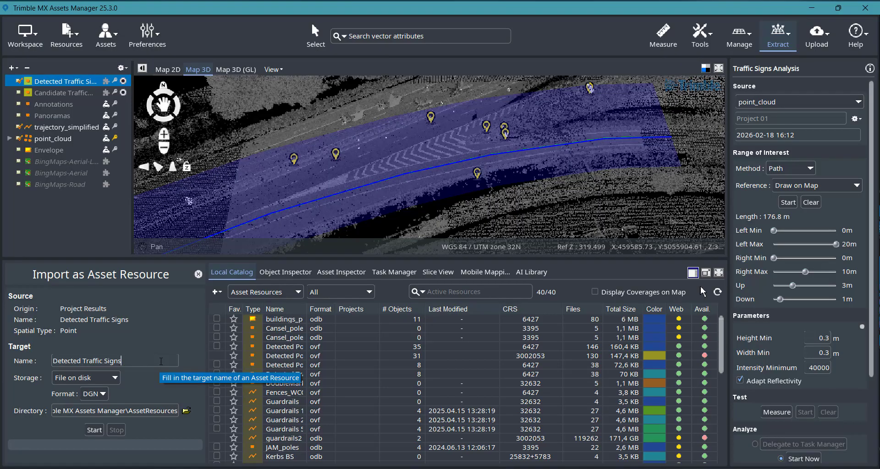
pyautogui.write('A26-')
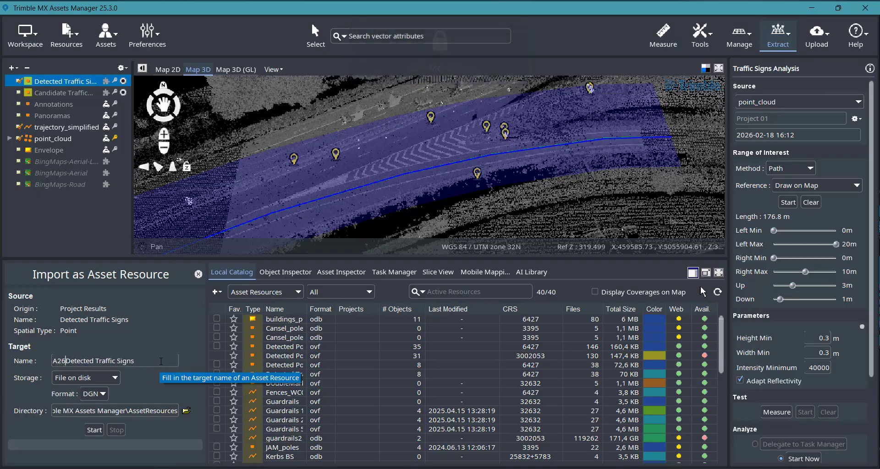
pyautogui.write('MX9')
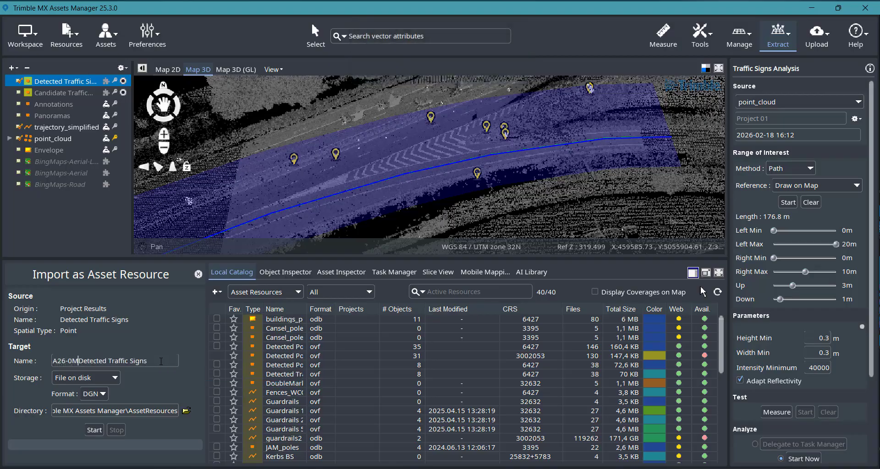
pyautogui.press('capslock')
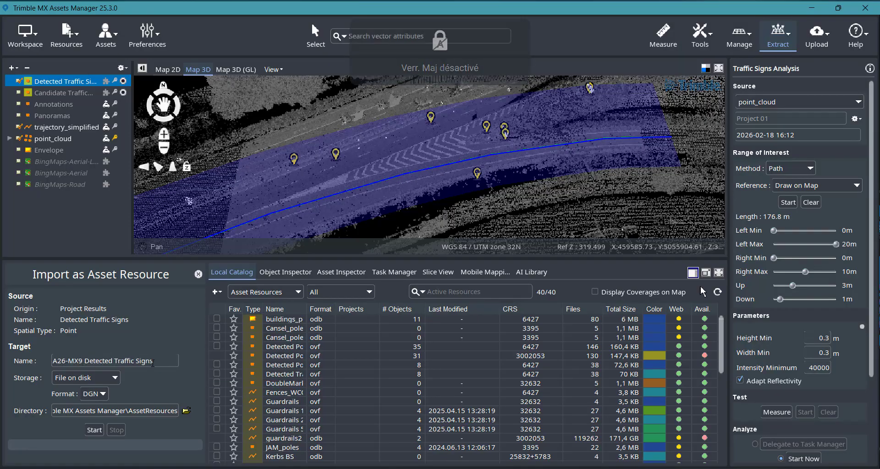
# Set the import format to OVF, run the asset resource import and close the import form
pyautogui.click(103, 395)
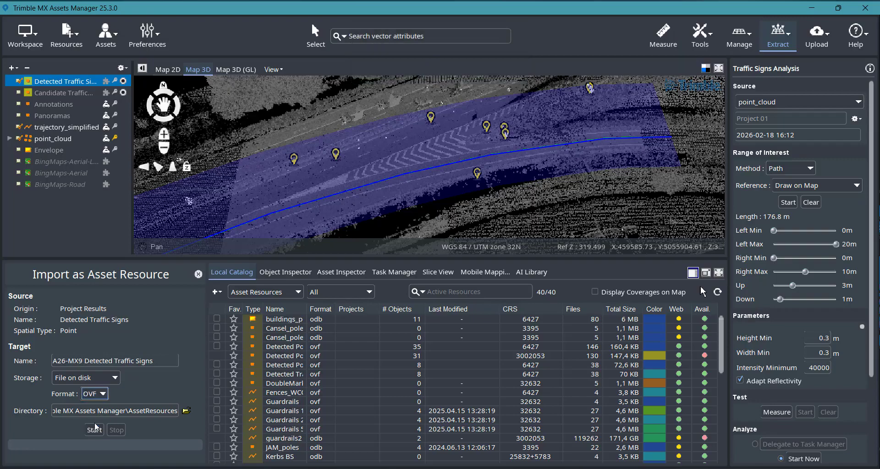
pyautogui.click(95, 430)
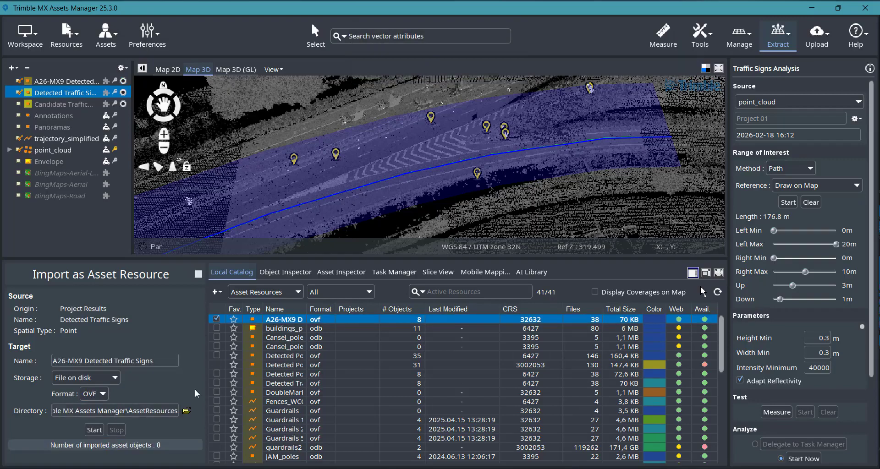
pyautogui.click(199, 275)
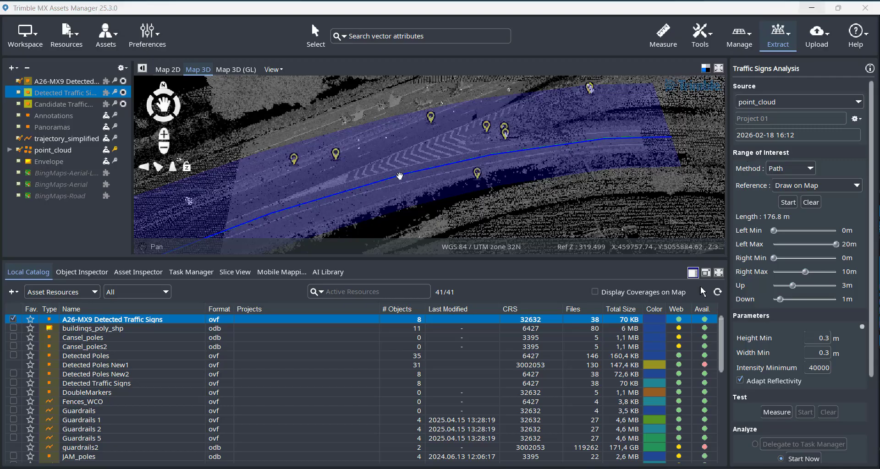
# Open the structure of A26-MX9 Detected Traffic Signs and add a STRING attribute named Class to Attribute Set 1
pyautogui.click(66, 81)
pyautogui.rightClick(47, 81)
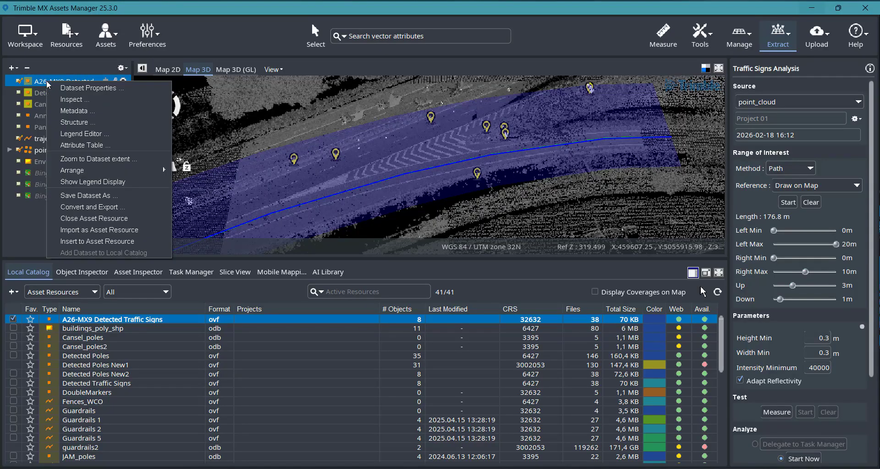
pyautogui.click(82, 123)
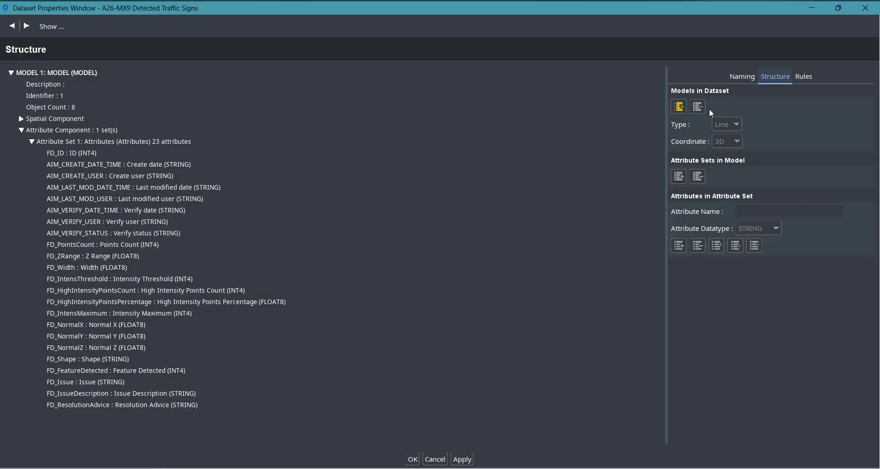
pyautogui.click(66, 141)
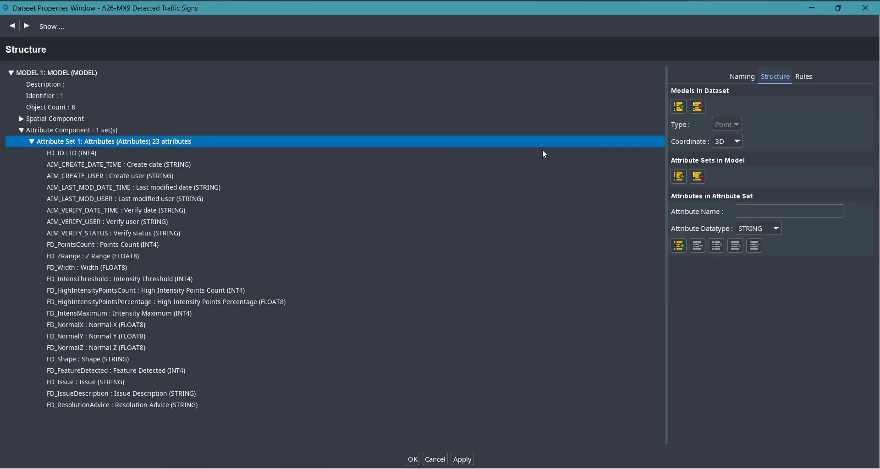
pyautogui.click(763, 214)
pyautogui.write('Claas')
pyautogui.click(683, 249)
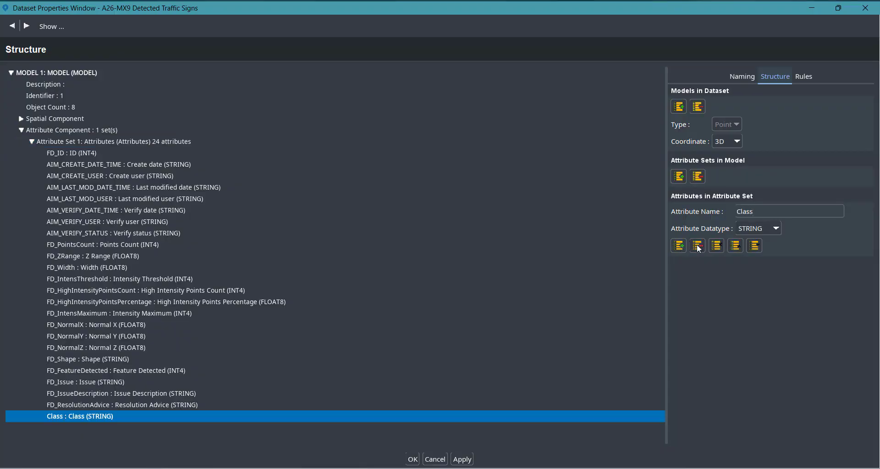
# Restore the Dataset Properties window to a smaller size and set the rule of the Class attribute to Valuelist
pyautogui.click(838, 9)
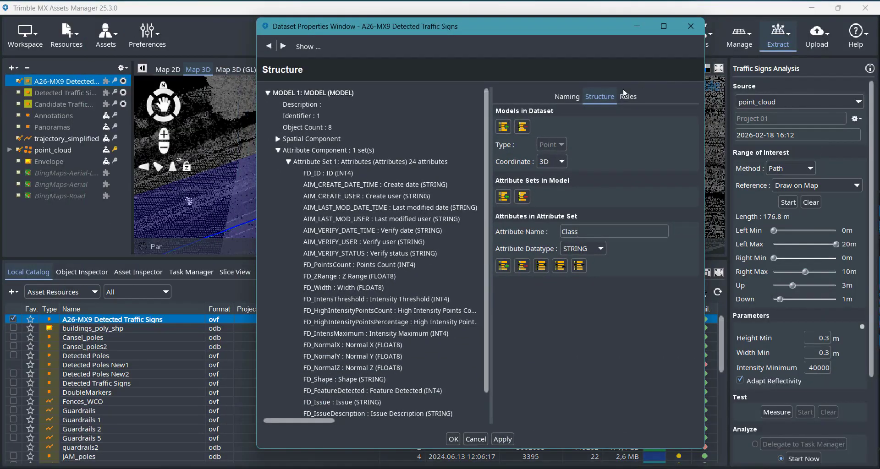
pyautogui.click(628, 97)
pyautogui.click(563, 140)
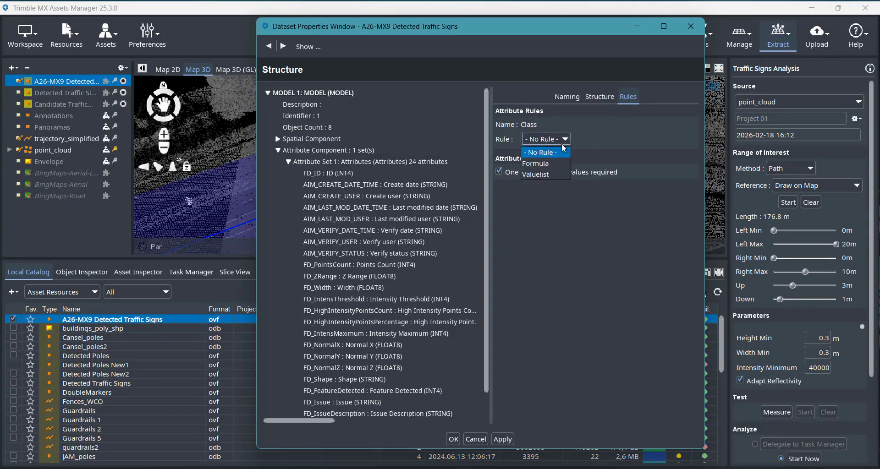
pyautogui.click(547, 174)
# Check the class names on the AI Detection with images slide in the browser and enter "Please select" as the value list's first entry
pyautogui.doubleClick(554, 166)
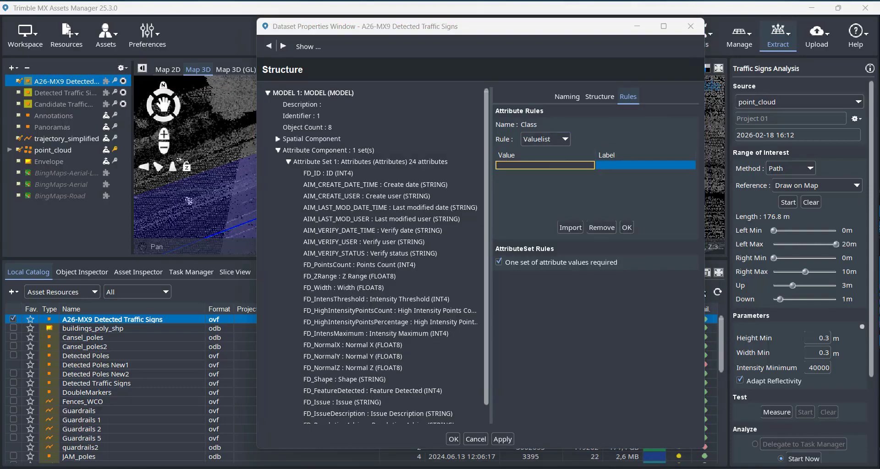
pyautogui.click(506, 415)
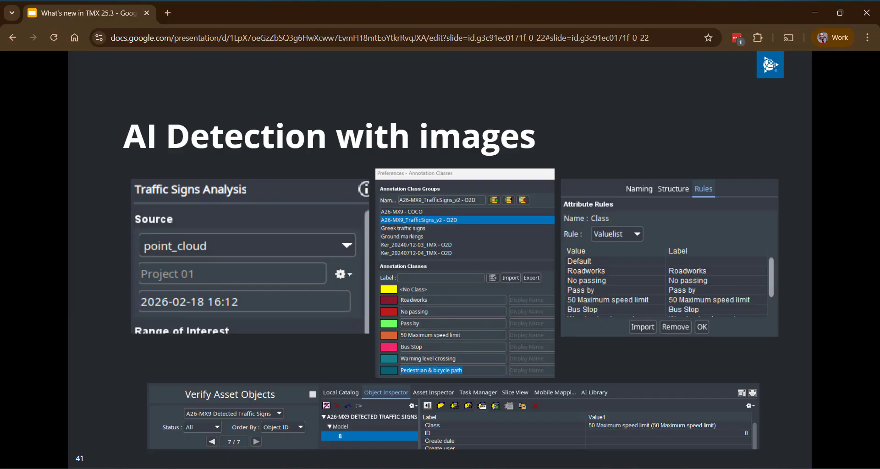
pyautogui.hotkey('alt', 'Tab')
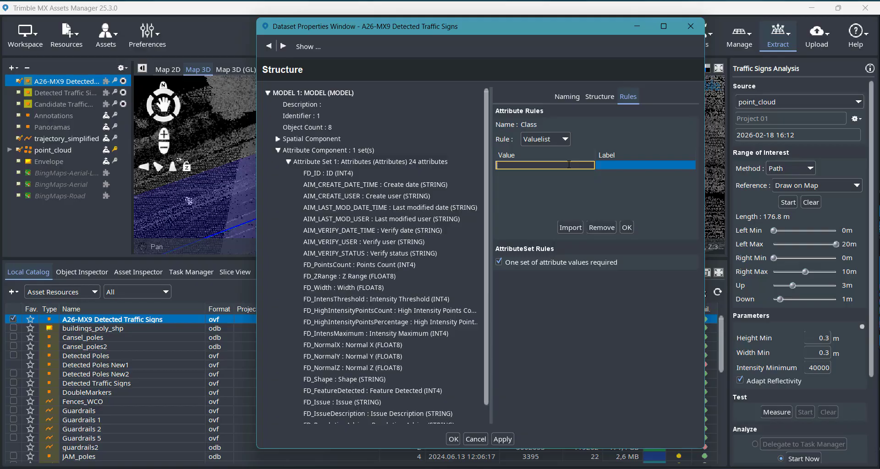
pyautogui.write('ad')
pyautogui.write('se select')
pyautogui.press('Return')
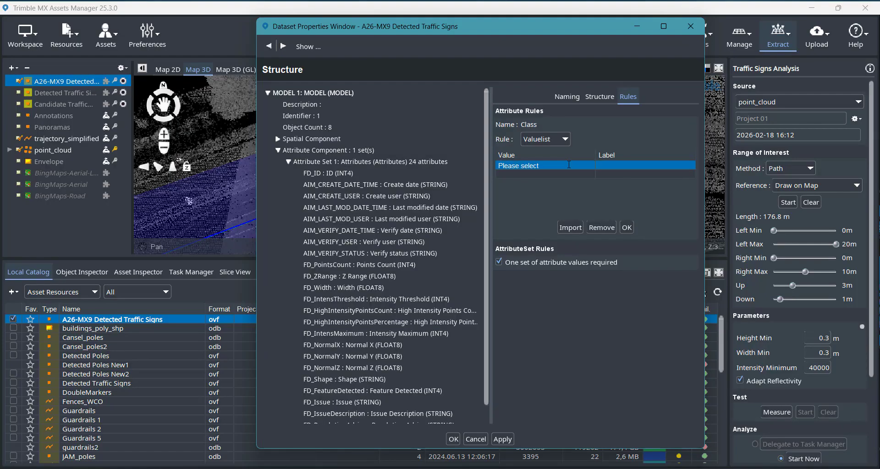
pyautogui.doubleClick(569, 165)
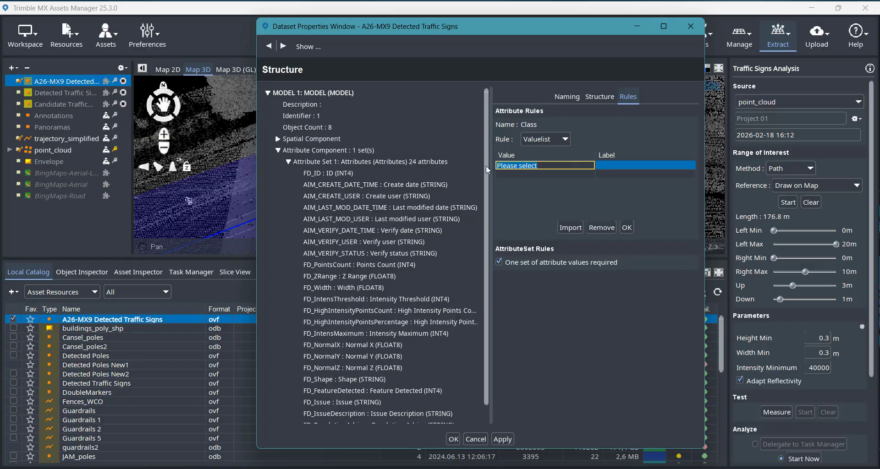
pyautogui.press('Return')
# Add the values "Roadworks" and "No passing" to the Class value list
pyautogui.write('Roadworks')
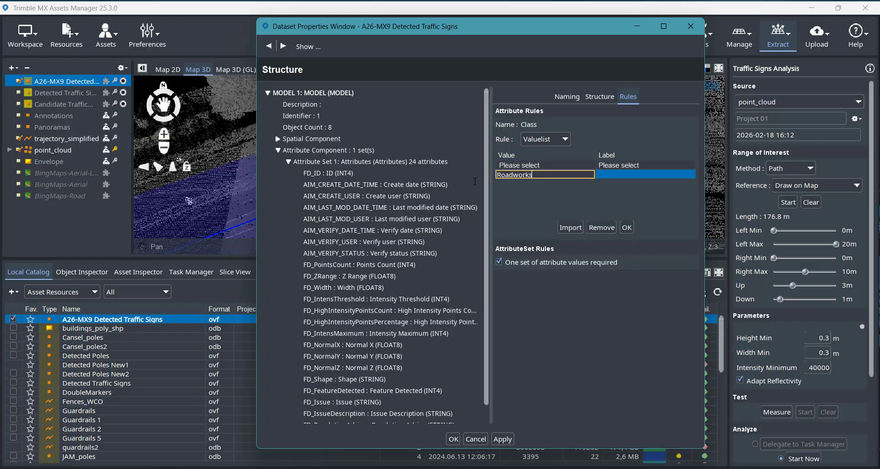
pyautogui.press('Return')
pyautogui.write('No passing')
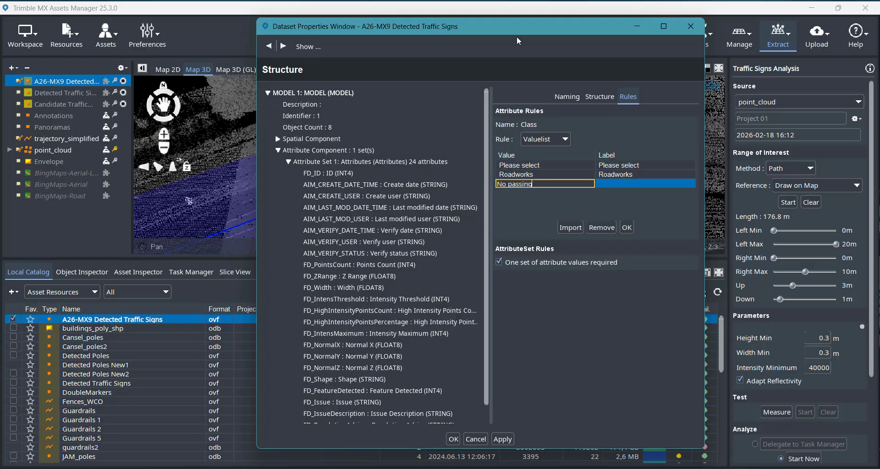
# Add No passing, Pass by, 50 Maximum speed limit, Bus stop, Warning level crossing and Pedestrian & bicycle path to the Class value list and save the rules
pyautogui.press('Return')
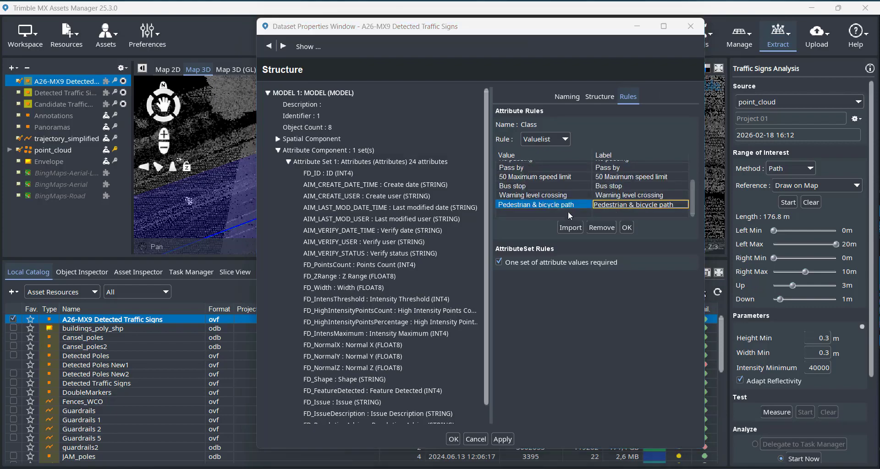
pyautogui.click(570, 215)
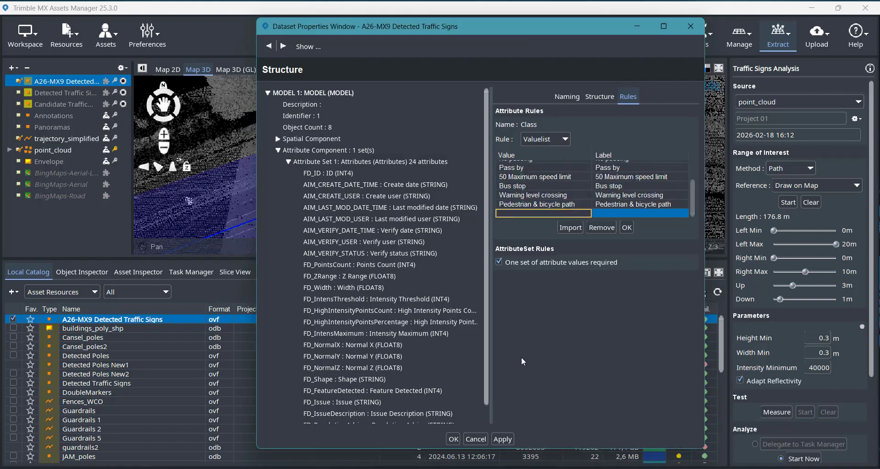
pyautogui.click(629, 229)
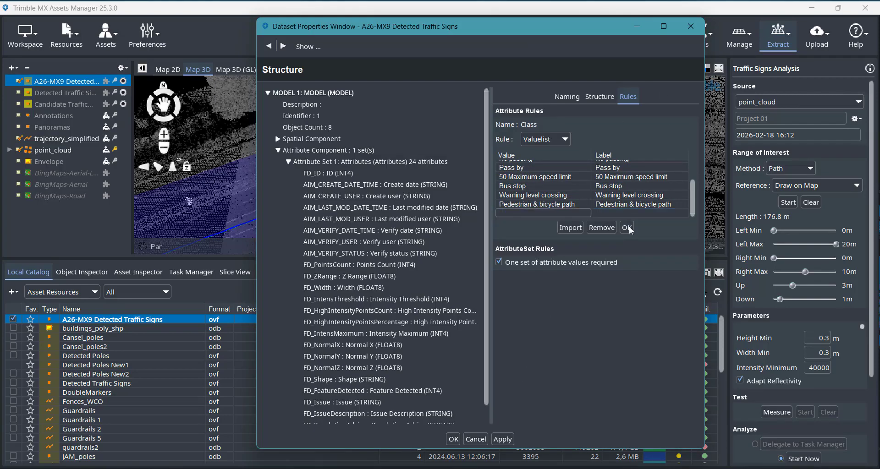
pyautogui.click(454, 439)
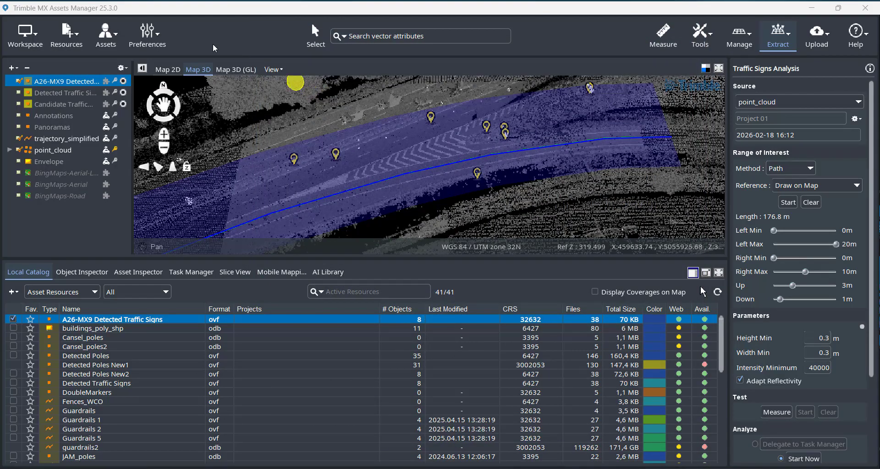
# Review the annotation classes of the groups A26-MX9_TrafficSigns_v2 - Class - O2D and A26-MX9_TrafficSigns_v2 - O2D in the preferences
pyautogui.click(159, 34)
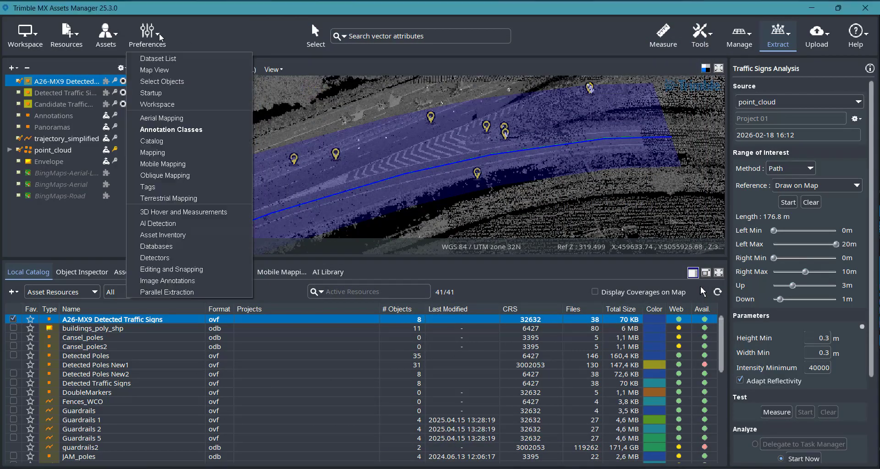
pyautogui.click(177, 131)
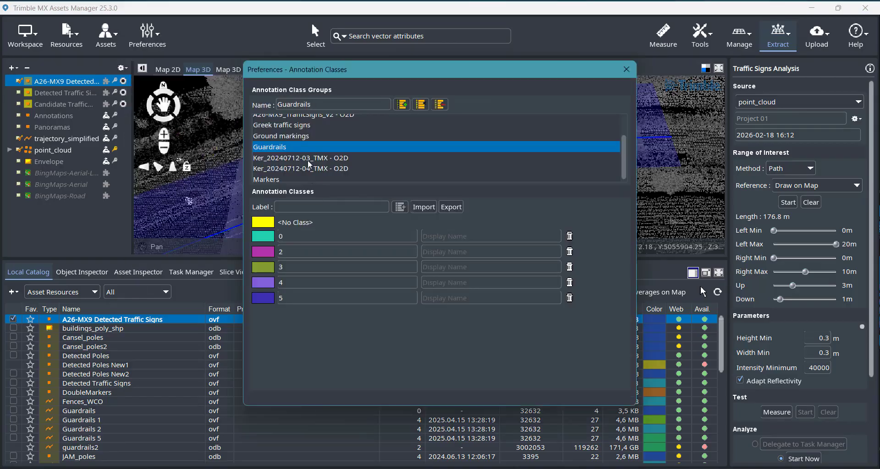
pyautogui.scroll(-1, 308, 163)
pyautogui.scroll(3, 308, 166)
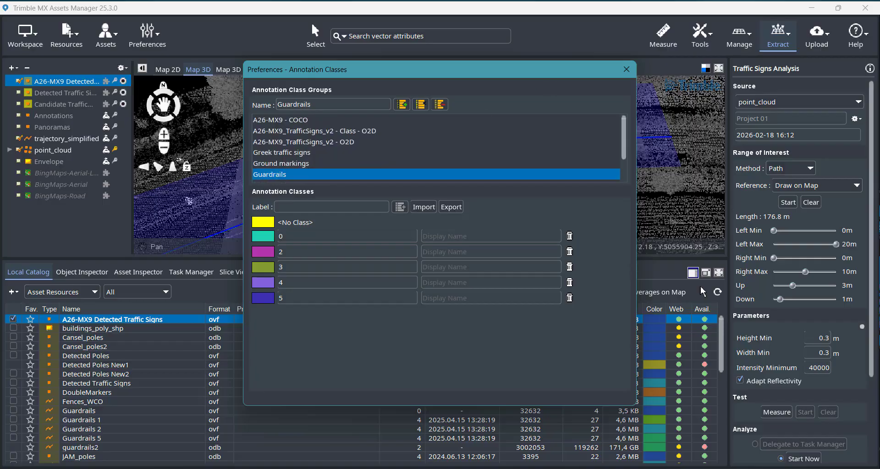
pyautogui.click(703, 292)
pyautogui.click(331, 133)
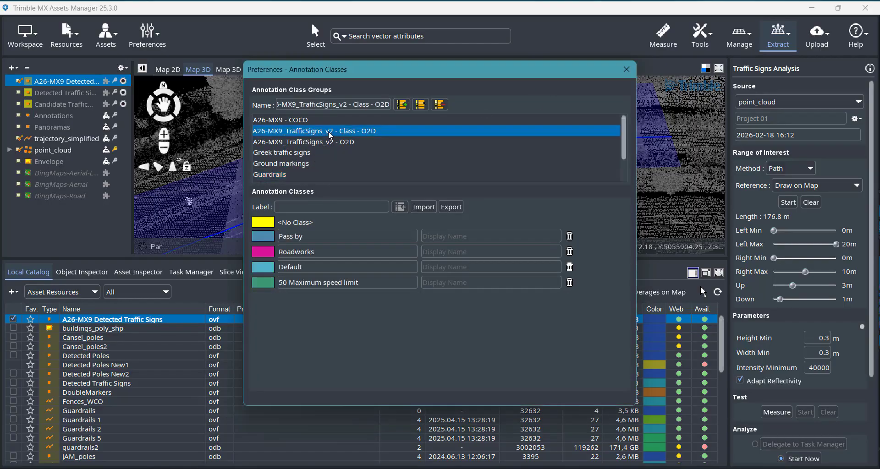
pyautogui.click(328, 142)
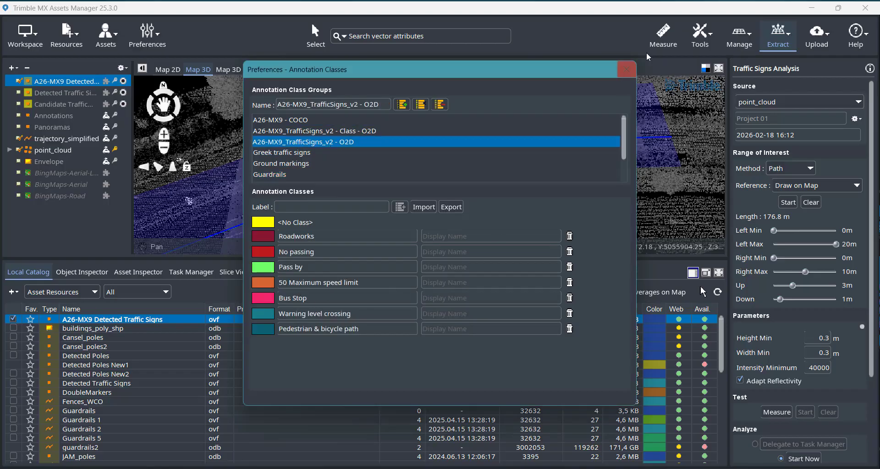
pyautogui.click(626, 69)
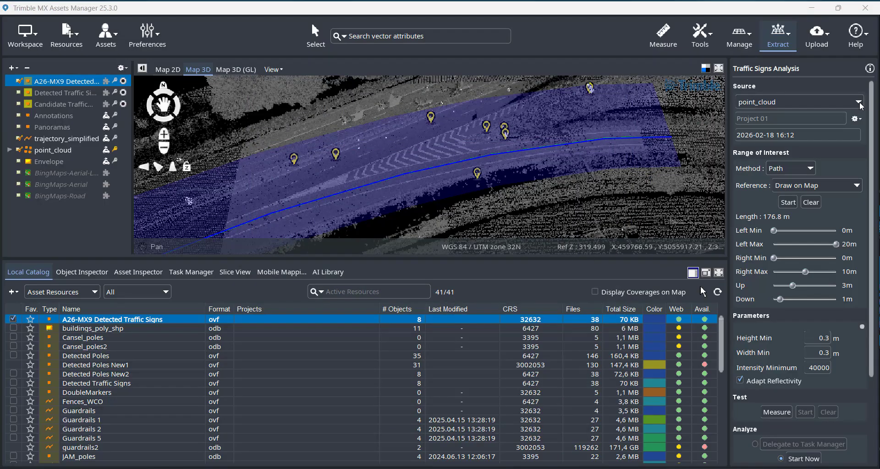
# Close the traffic signs analysis project and start verifying the asset objects of A26-MX9 Detected Traffic Signs
pyautogui.click(856, 118)
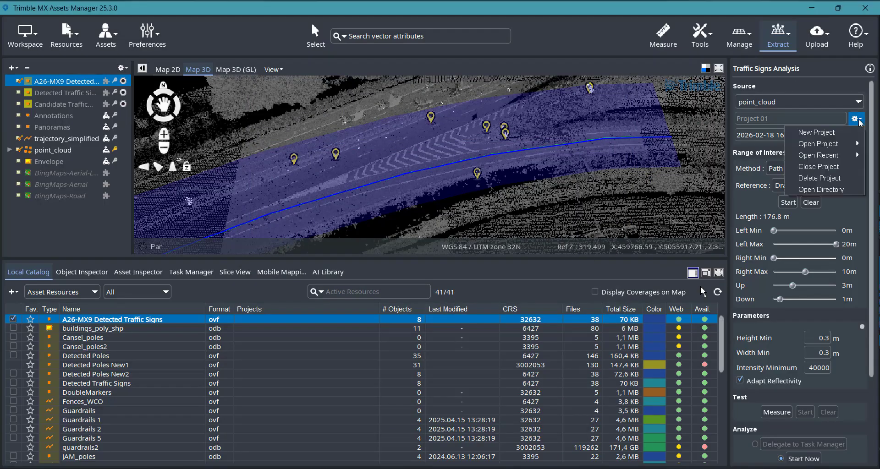
pyautogui.click(819, 166)
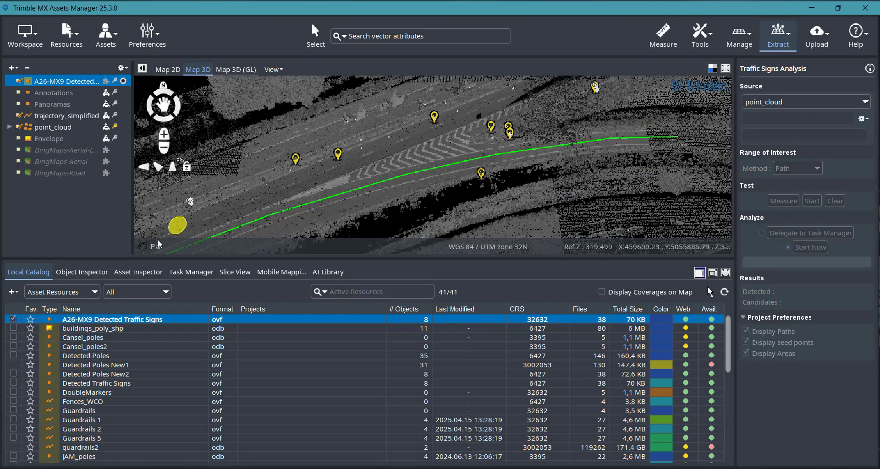
pyautogui.click(120, 31)
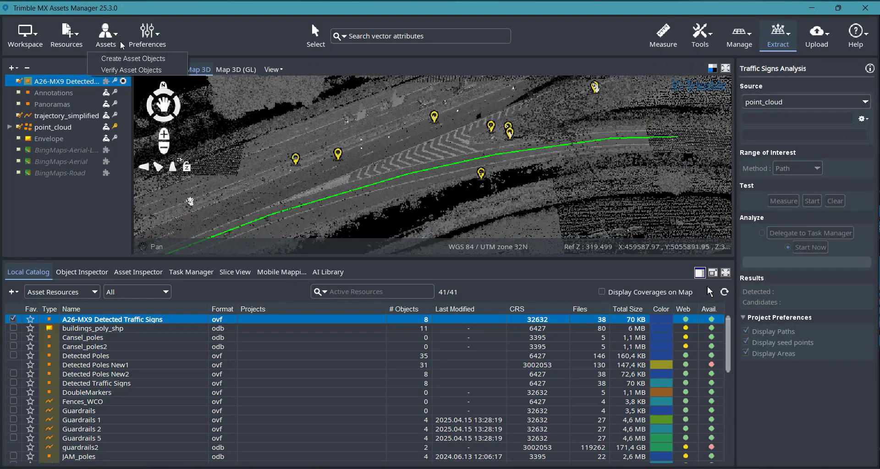
pyautogui.click(122, 70)
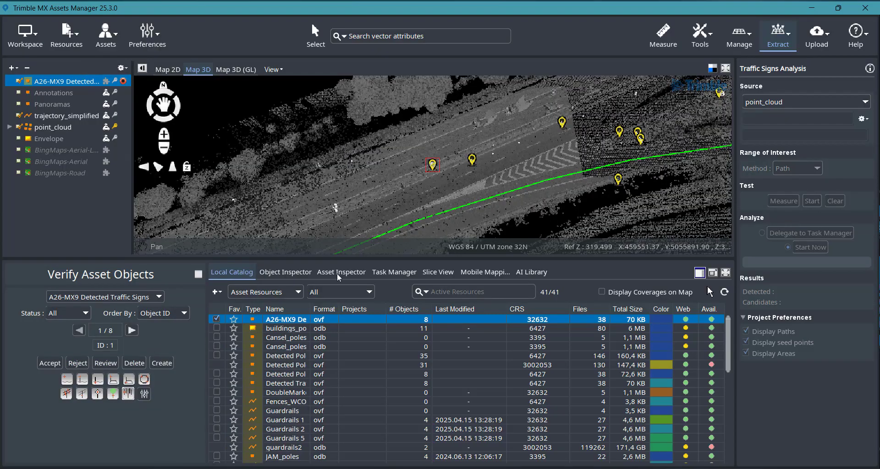
# Open a mobile mapping image view near the first detected sign and turn it until the yellow roadworks sign is well in view
pyautogui.click(478, 273)
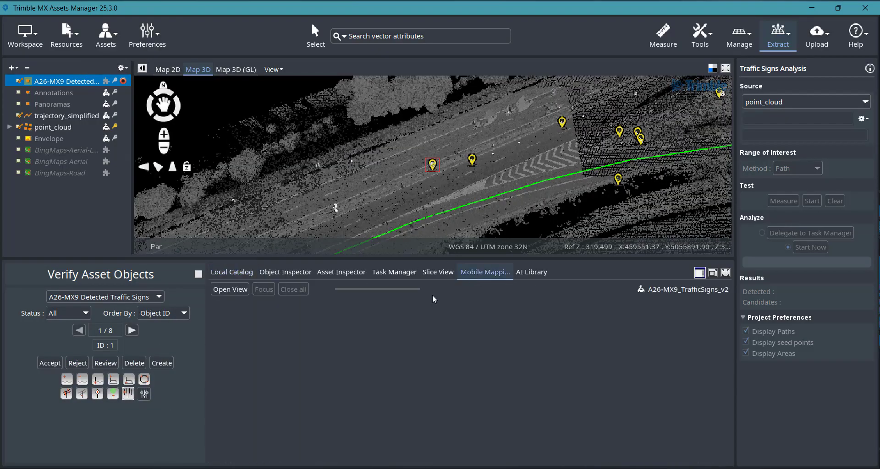
pyautogui.click(230, 290)
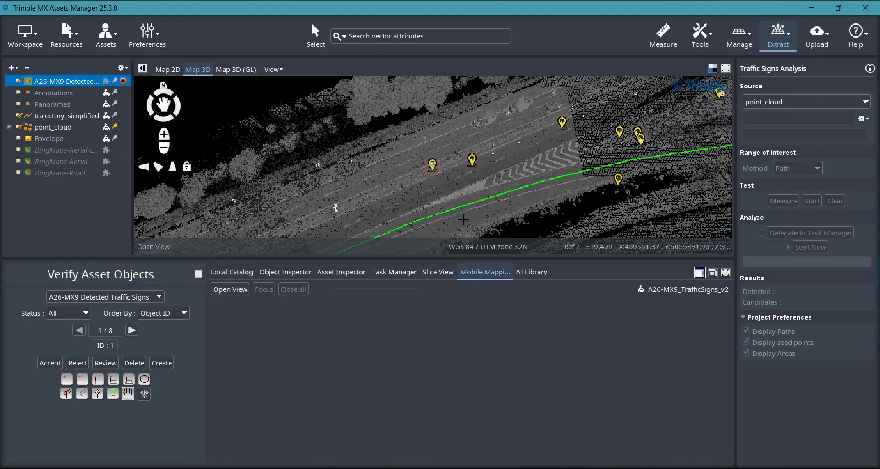
pyautogui.click(417, 194)
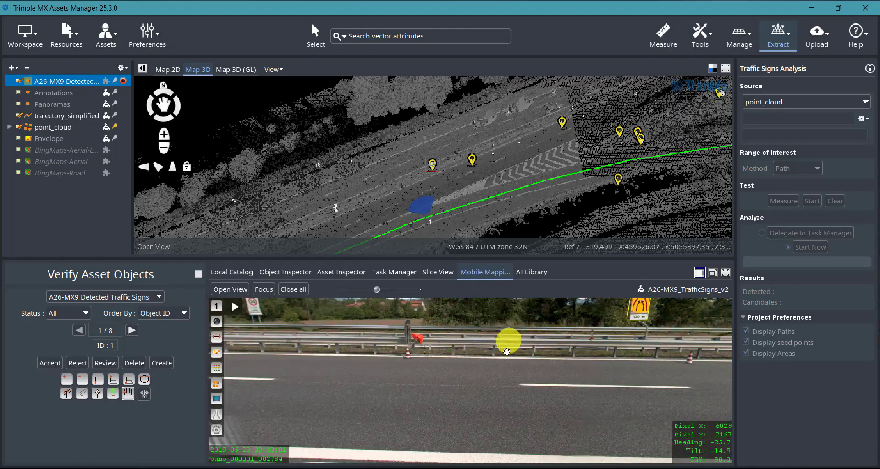
pyautogui.moveTo(508, 344); pyautogui.dragTo(502, 369)
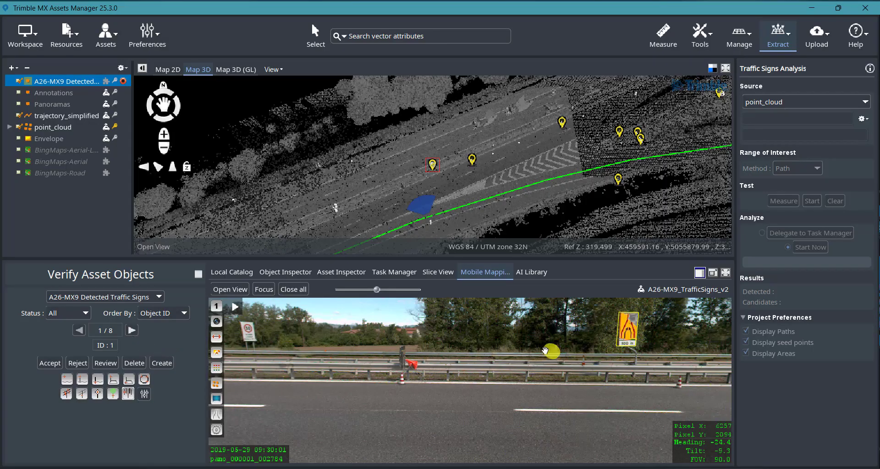
pyautogui.moveTo(550, 353); pyautogui.dragTo(471, 354)
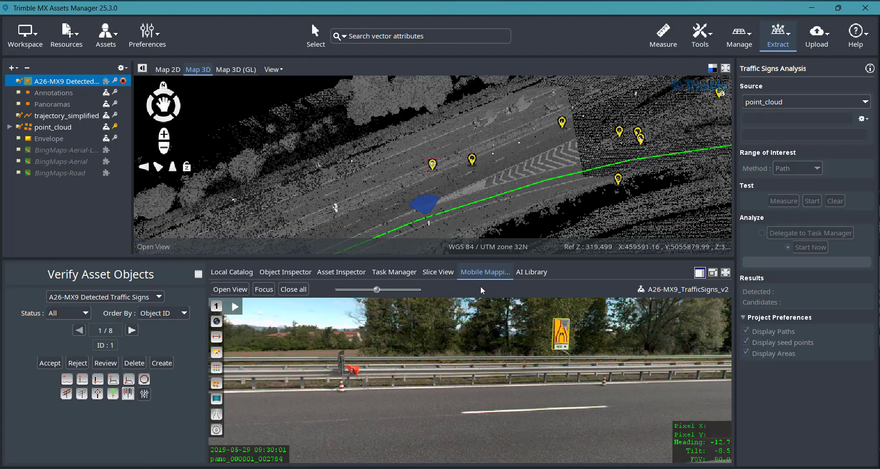
# Pin the Object Inspector beside the mobile mapping image and rotate the image to centre the roadworks sign
pyautogui.click(271, 274)
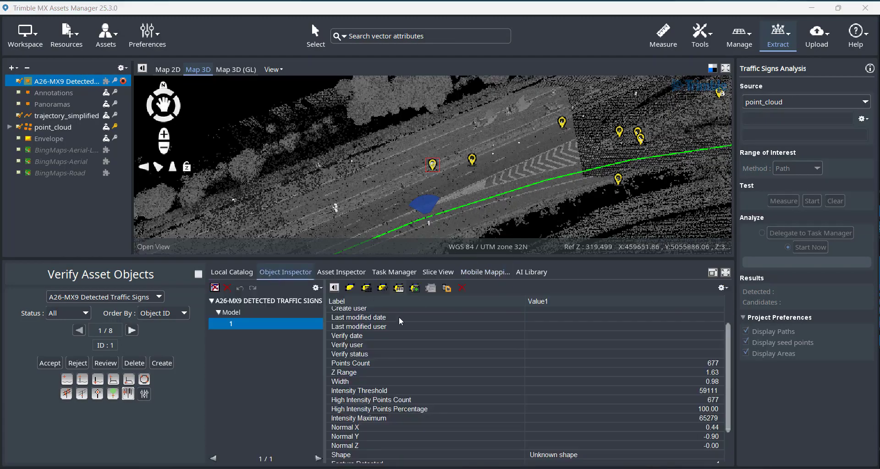
pyautogui.click(317, 288)
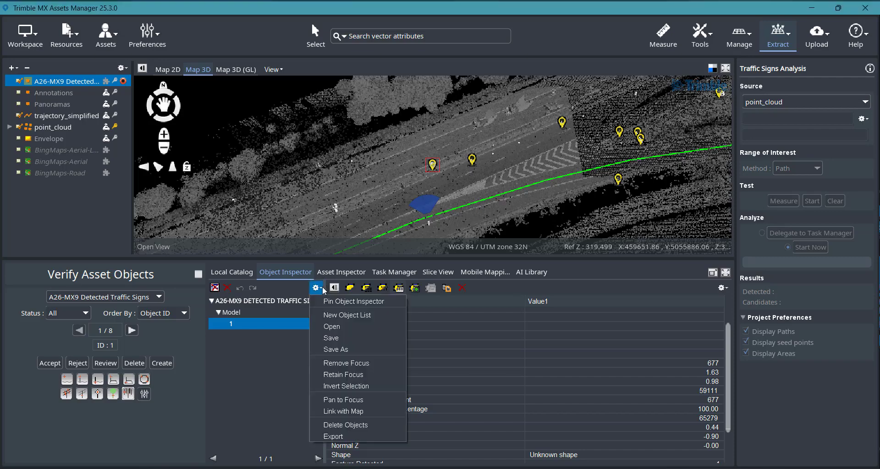
pyautogui.click(341, 302)
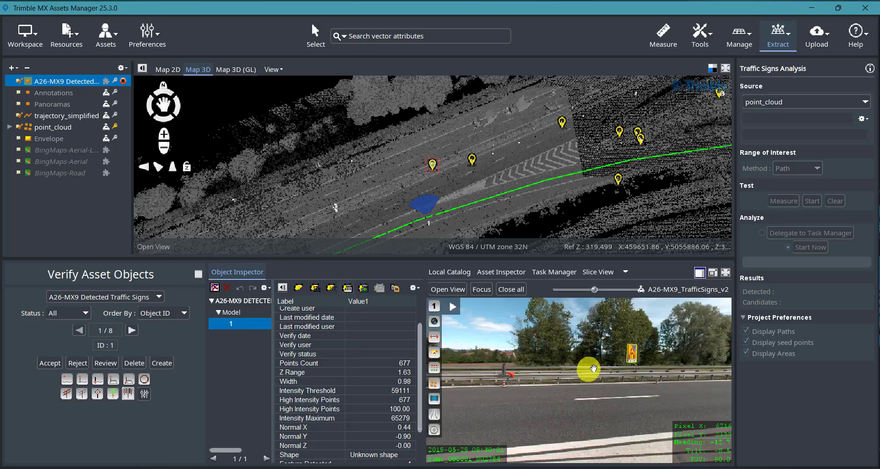
pyautogui.click(616, 366)
pyautogui.scroll(-3, 389, 371)
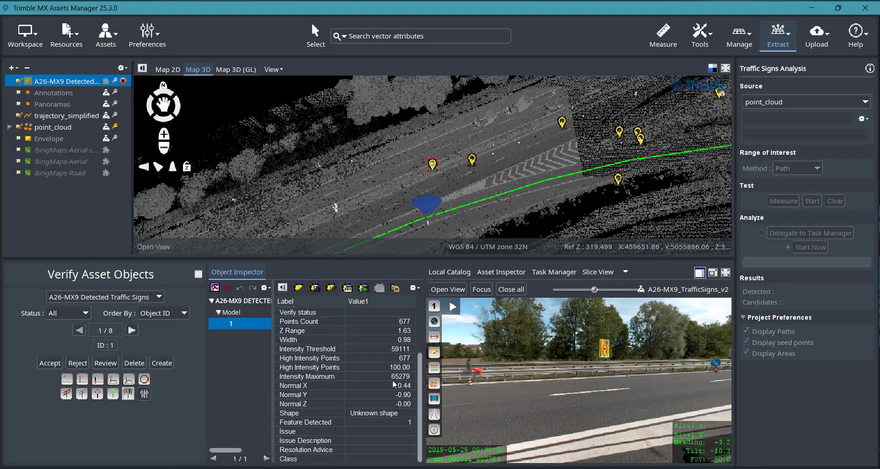
pyautogui.click(369, 458)
pyautogui.click(368, 459)
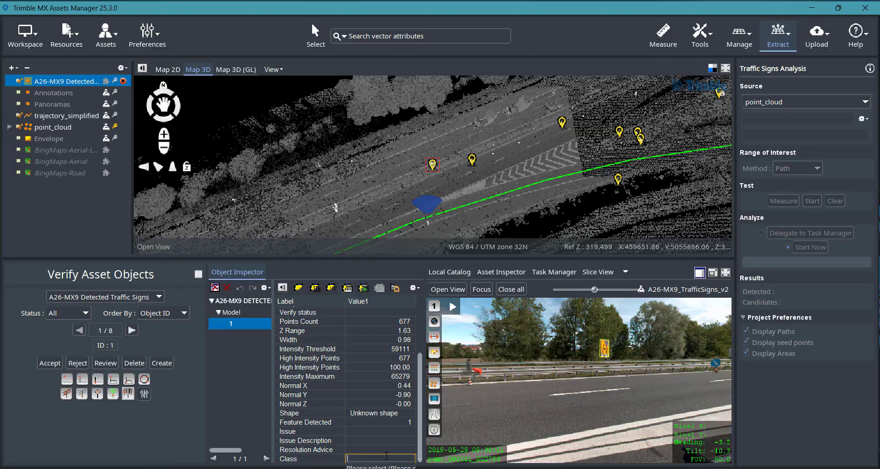
pyautogui.scroll(3, 394, 353)
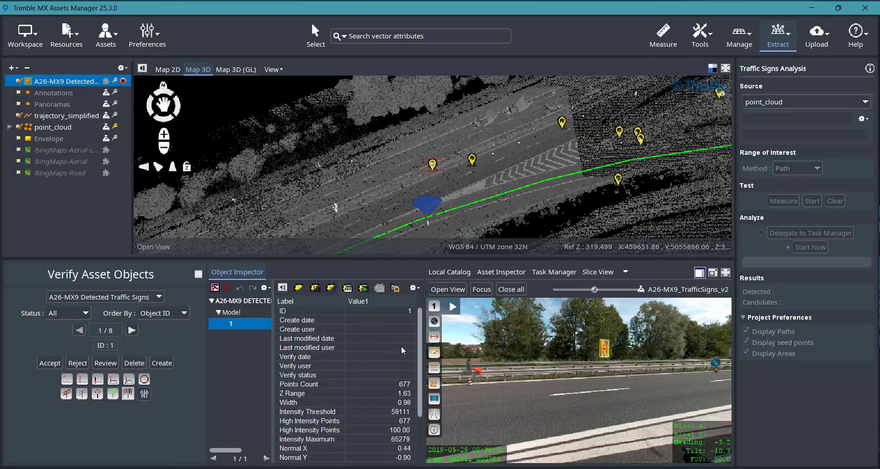
# Close the asset verification and move the Class attribute to the top of Attribute Set 1 in the A26-MX9 Detected Traffic Signs structure
pyautogui.click(199, 275)
pyautogui.rightClick(71, 84)
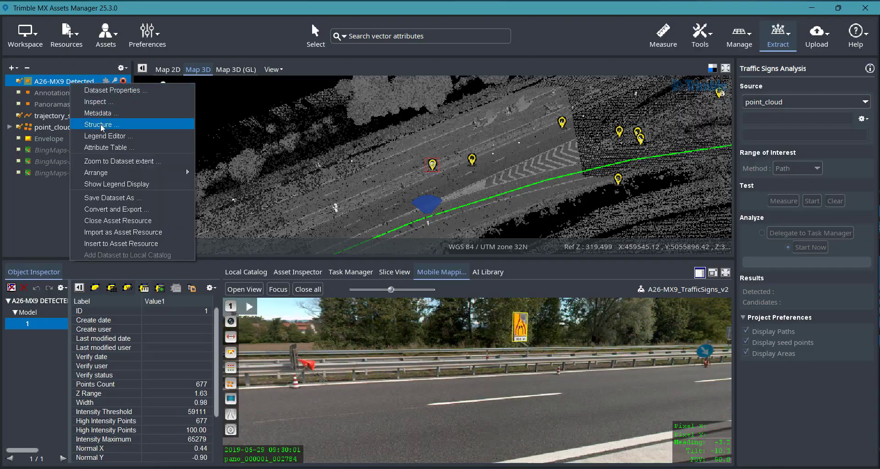
pyautogui.click(98, 124)
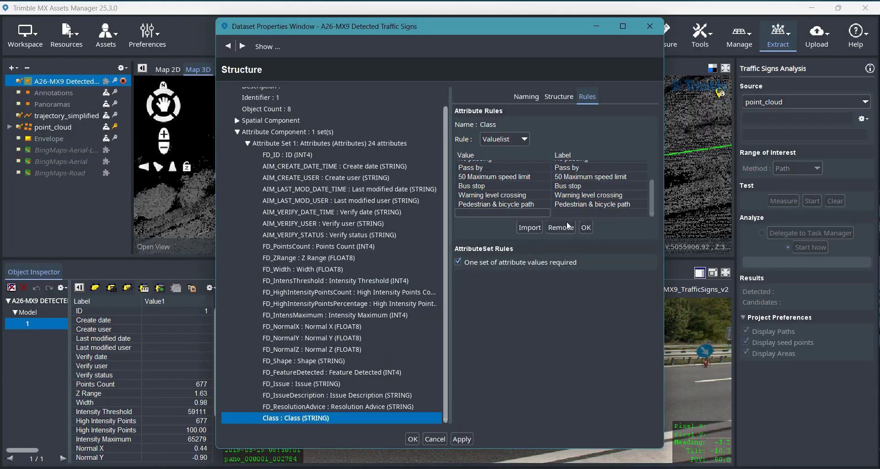
pyautogui.click(557, 99)
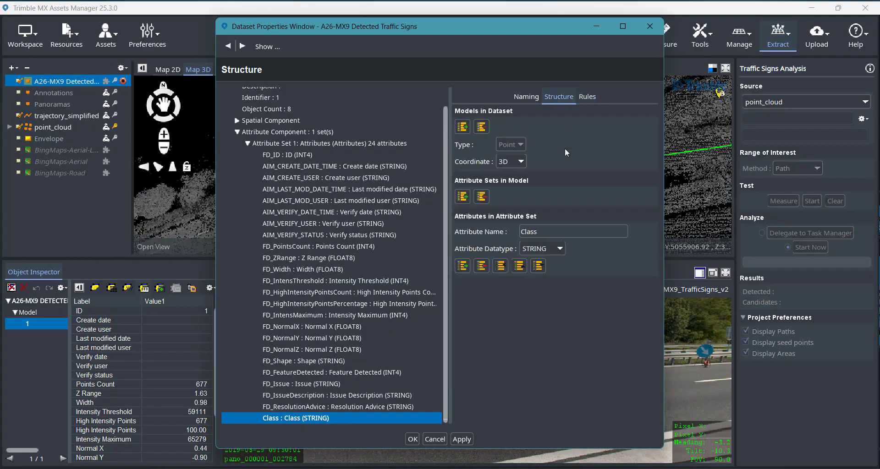
pyautogui.click(524, 268)
pyautogui.click(524, 267)
pyautogui.click(524, 268)
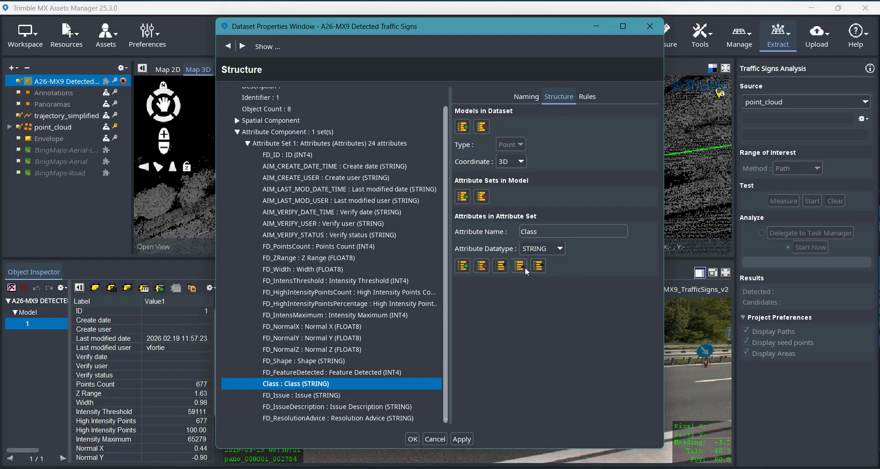
pyautogui.click(524, 268)
pyautogui.click(524, 268)
pyautogui.click(524, 267)
pyautogui.click(524, 268)
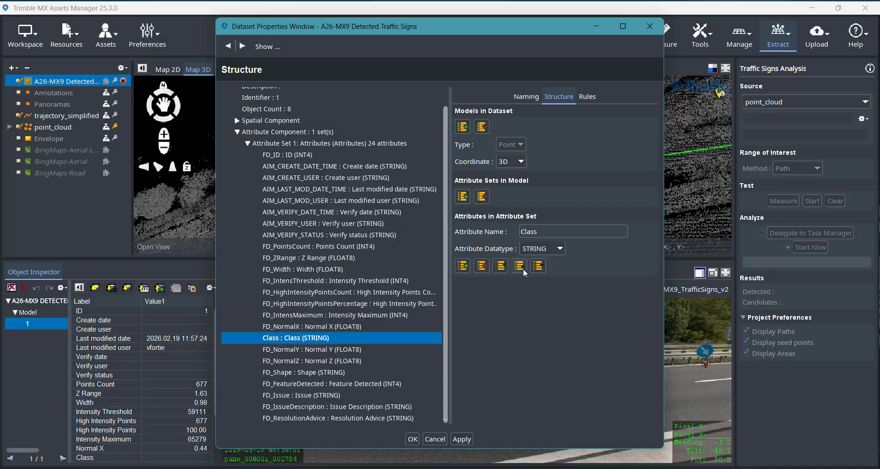
pyautogui.click(523, 268)
pyautogui.click(523, 267)
pyautogui.click(523, 268)
pyautogui.click(523, 268)
pyautogui.click(523, 268)
pyautogui.click(524, 267)
pyautogui.click(524, 267)
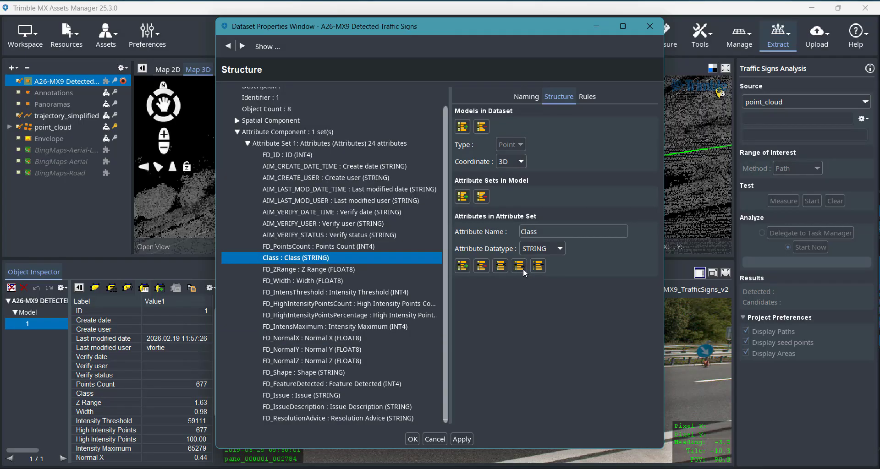
pyautogui.click(523, 268)
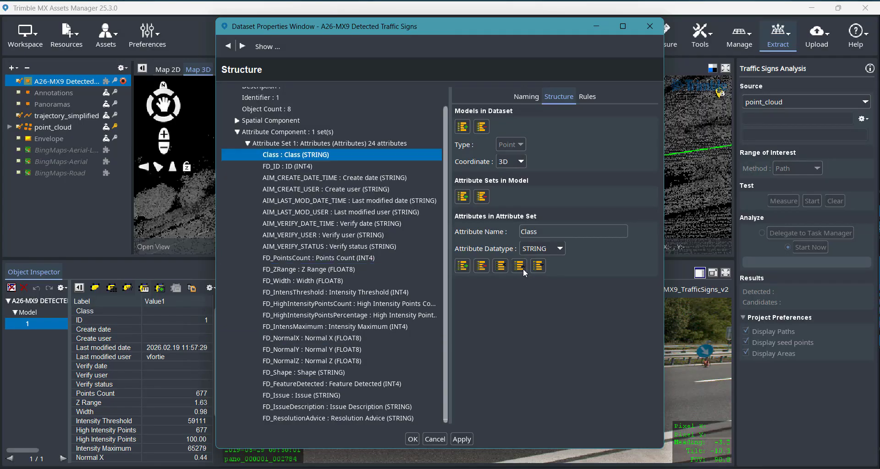
pyautogui.click(413, 439)
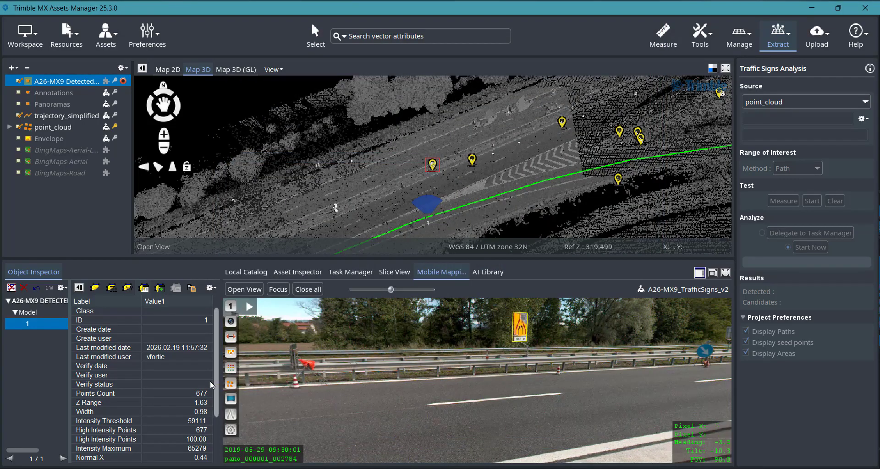
# Show the selectable Class values for the first traffic sign in the Object Inspector, leaving the list without choosing one
pyautogui.click(180, 310)
pyautogui.click(180, 311)
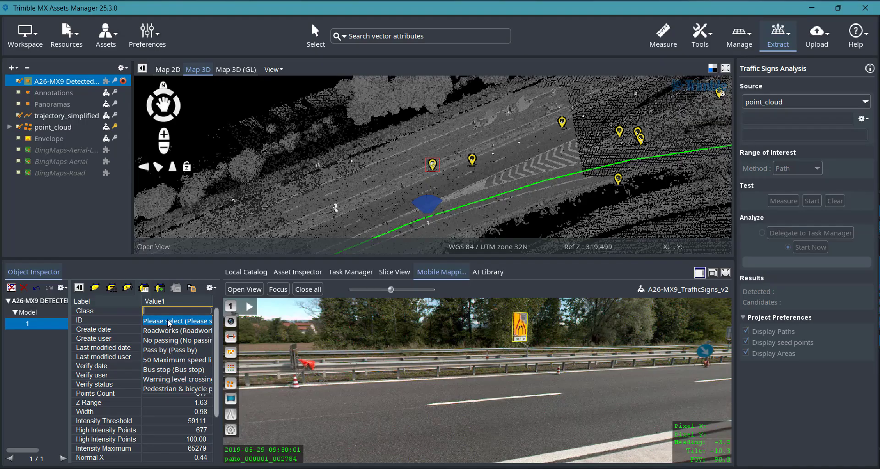
pyautogui.click(118, 314)
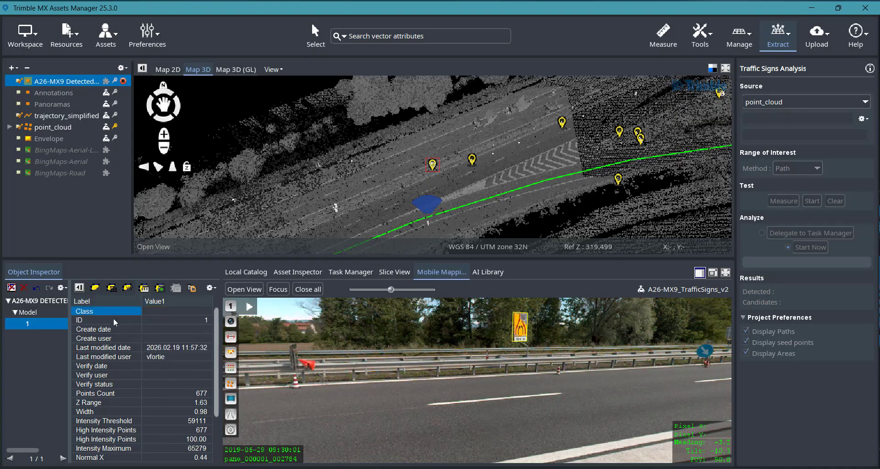
# Resume verifying the A26-MX9 Detected Traffic Signs, advance to sign 2, zoom in on its image and set its Class to Pass by
pyautogui.click(116, 41)
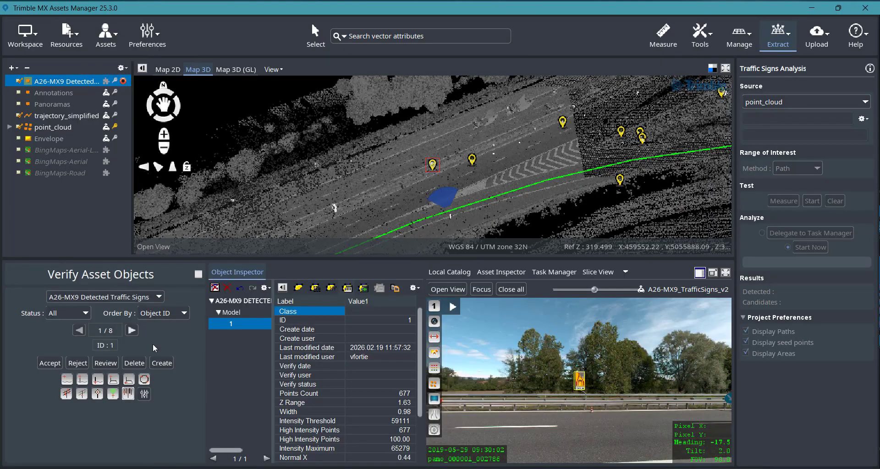
pyautogui.click(132, 331)
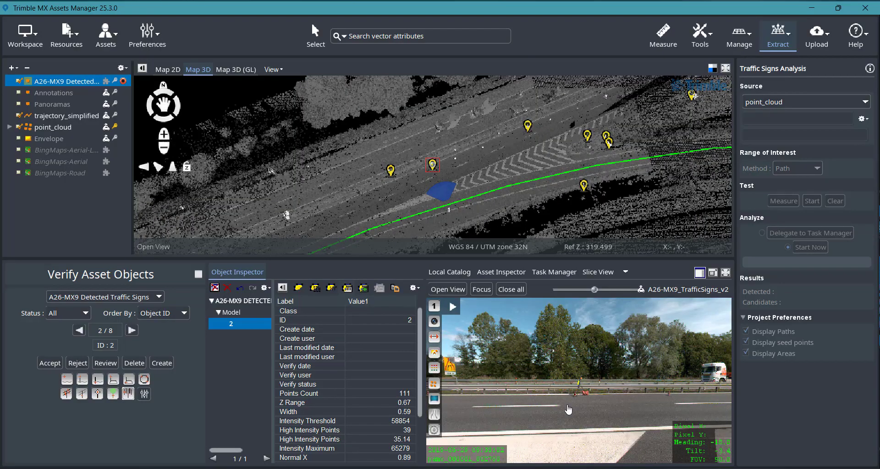
pyautogui.scroll(3, 573, 383)
pyautogui.scroll(3, 573, 384)
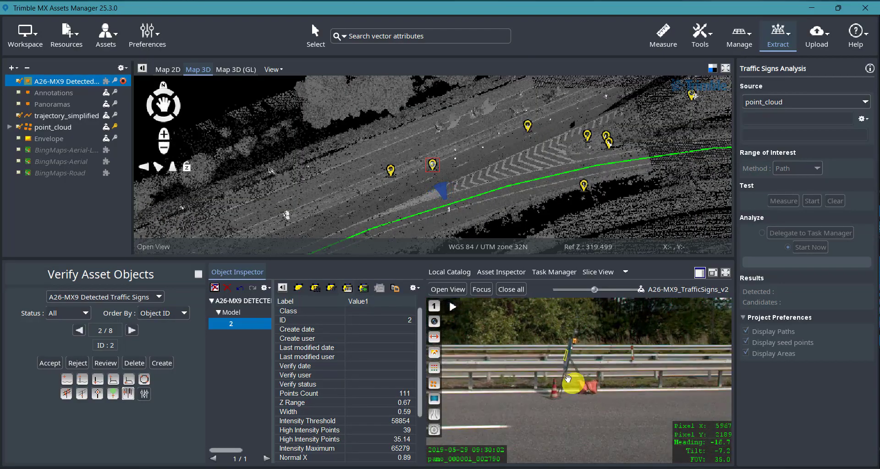
pyautogui.doubleClick(389, 311)
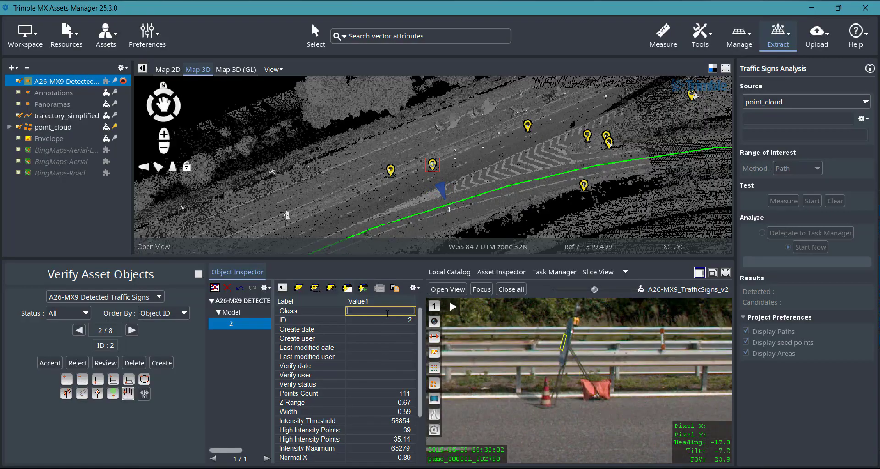
pyautogui.click(387, 312)
pyautogui.click(369, 344)
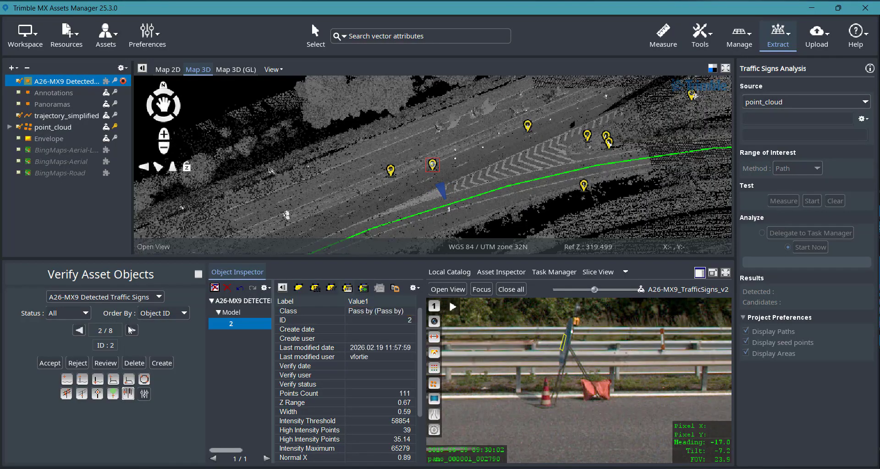
# Advance to detected sign 3 and assign it a Class value from the predefined list
pyautogui.click(132, 331)
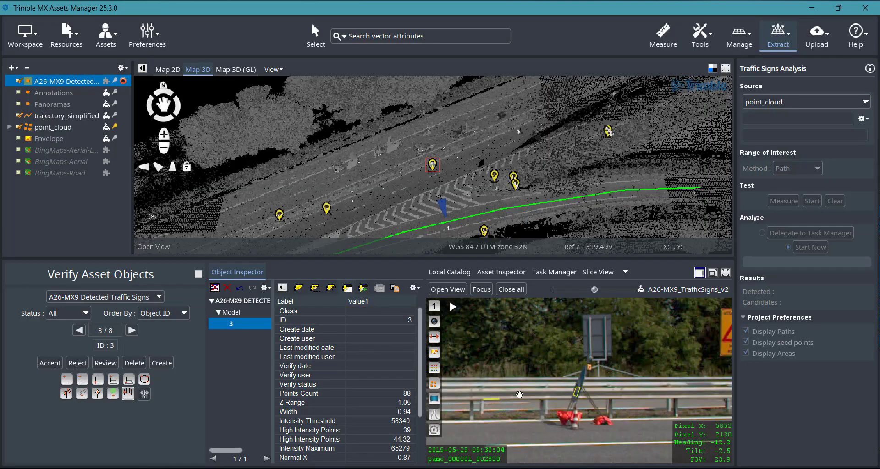
pyautogui.doubleClick(388, 312)
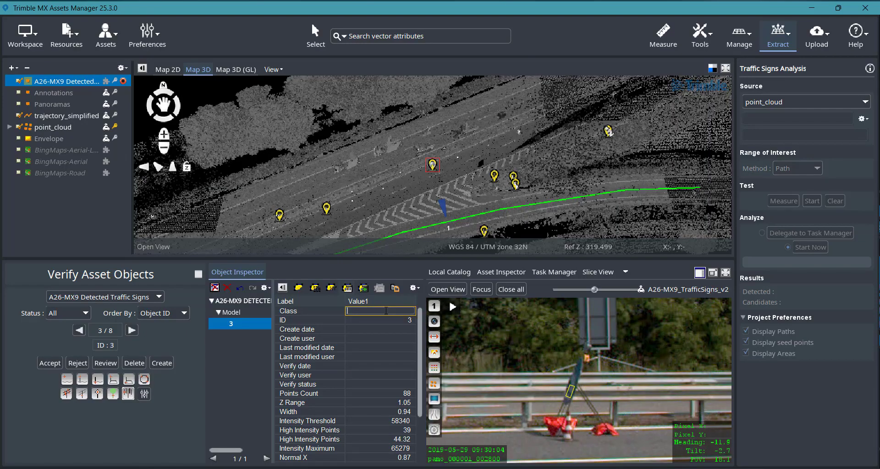
pyautogui.click(387, 312)
pyautogui.click(369, 350)
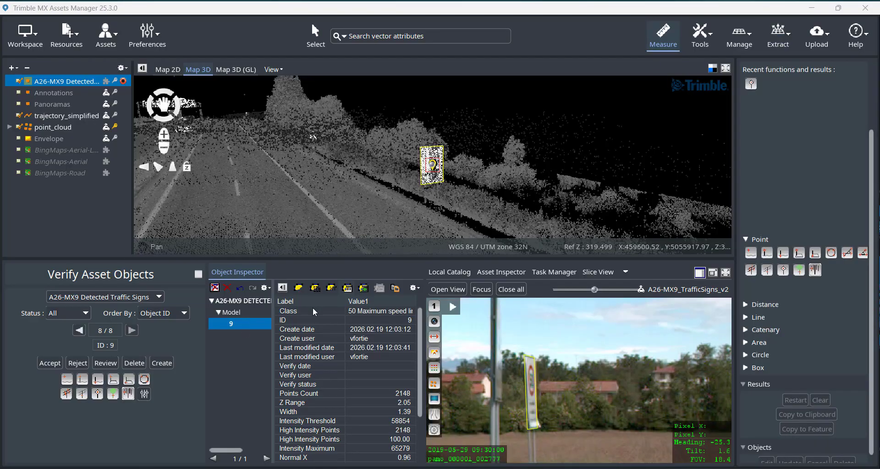
# Close the asset verification, unpin the Object Inspector and show the Local Catalog
pyautogui.click(198, 275)
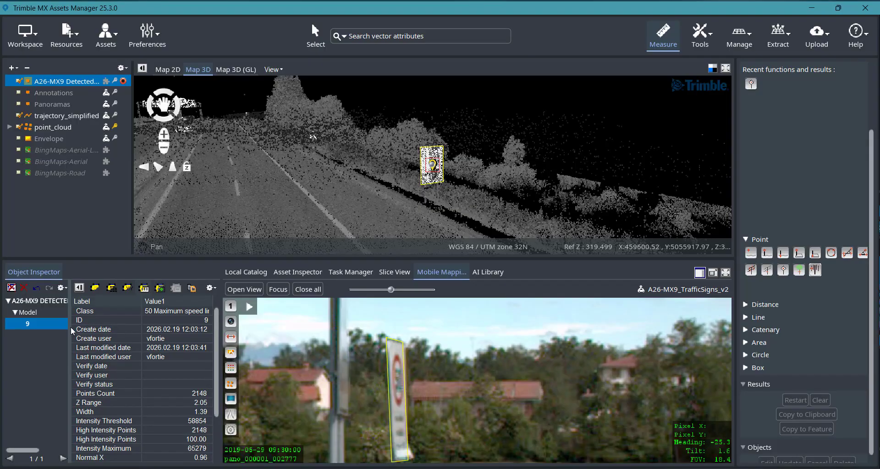
pyautogui.moveTo(70, 331); pyautogui.dragTo(115, 328)
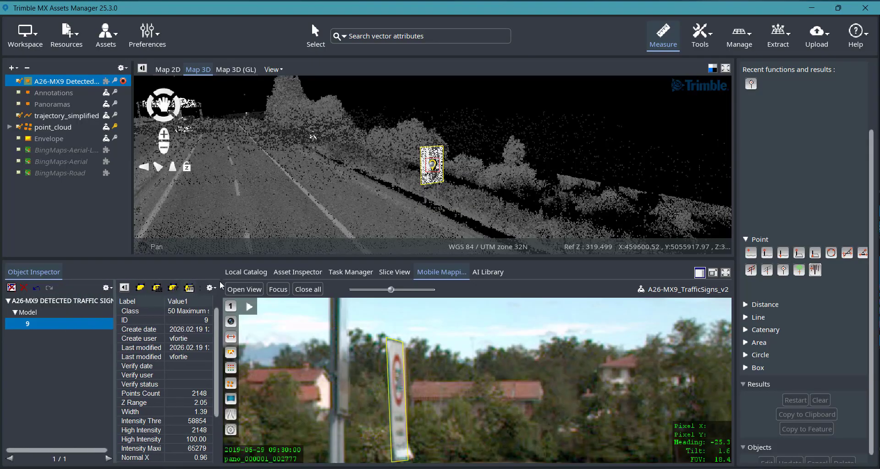
pyautogui.click(234, 273)
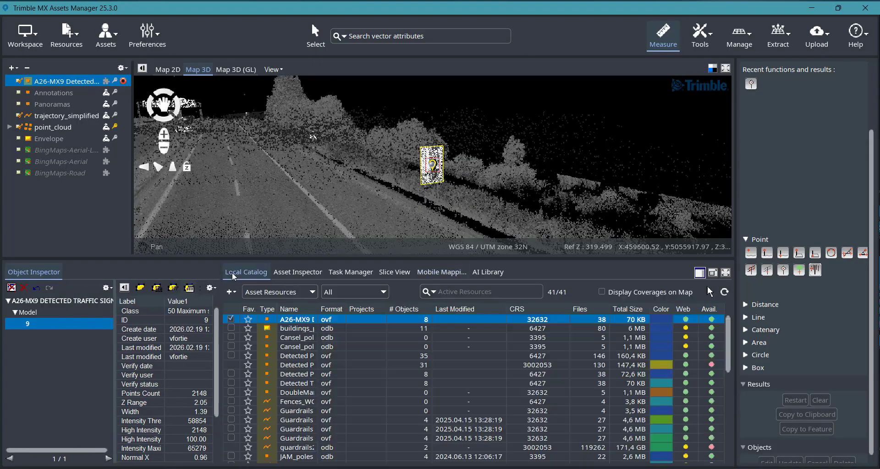
pyautogui.click(215, 290)
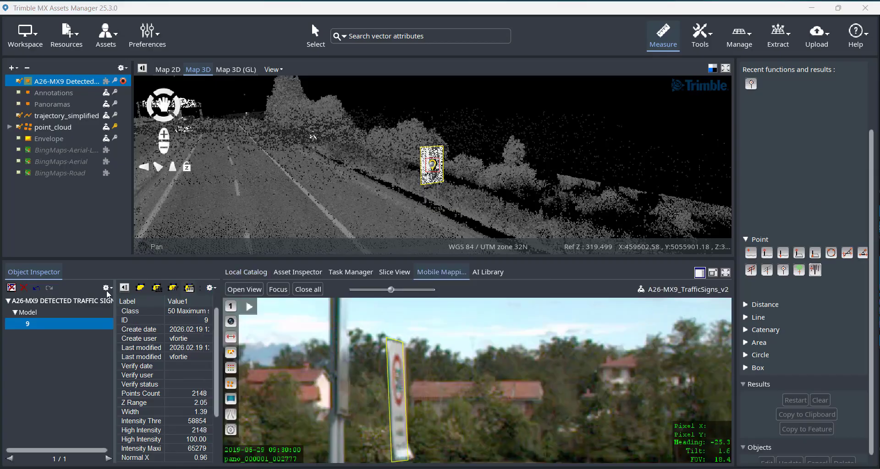
pyautogui.click(108, 289)
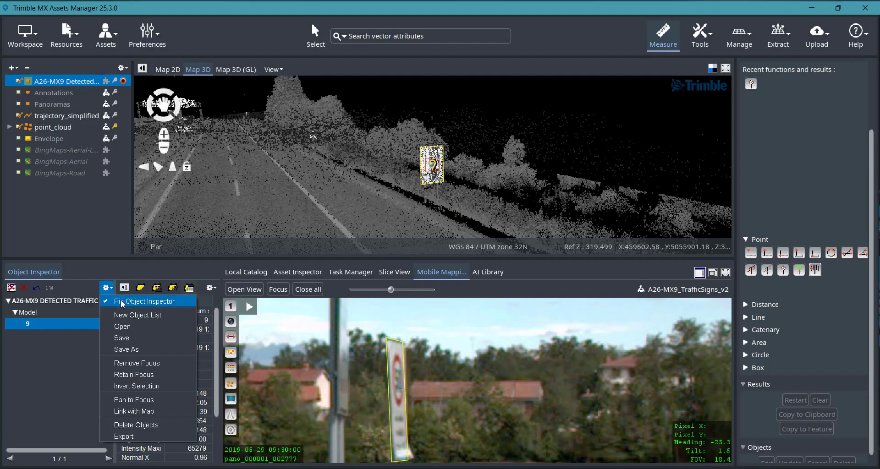
pyautogui.click(122, 303)
pyautogui.click(24, 277)
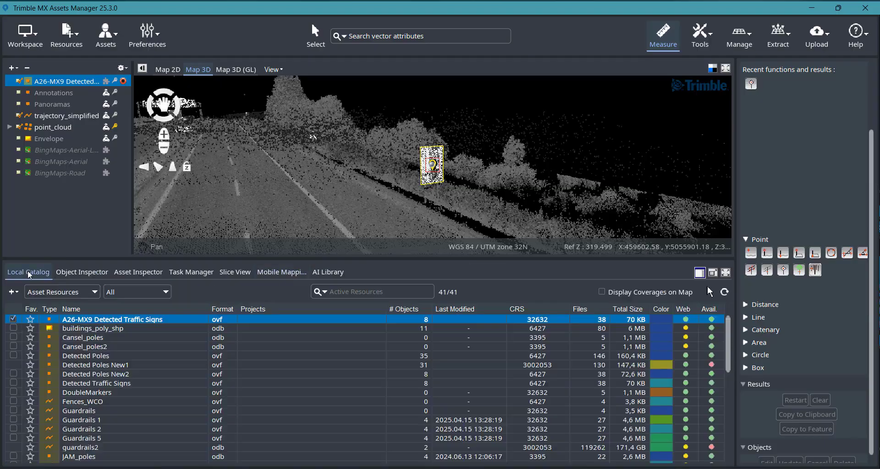
# View the mapping resources in the Local Catalog, including A26-MX9_TrafficSigns_v2, and return to the asset resources
pyautogui.click(95, 294)
pyautogui.click(64, 328)
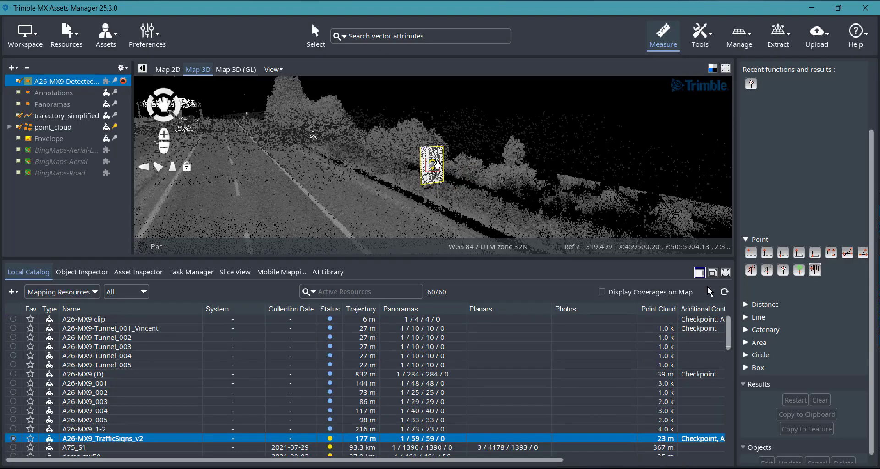
pyautogui.click(395, 198)
pyautogui.click(80, 294)
pyautogui.click(69, 304)
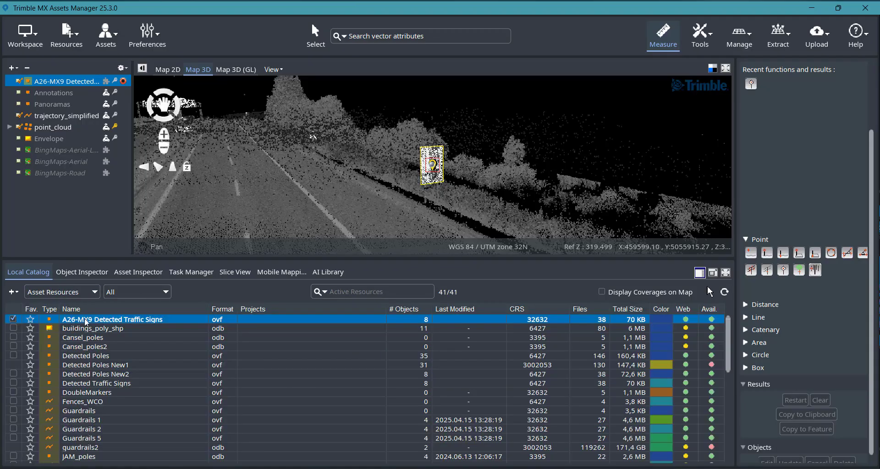
# Prepare snapshot generation for A26-MX9 Detected Traffic Signs, taking the height from Z Range and the width from Width
pyautogui.rightClick(86, 320)
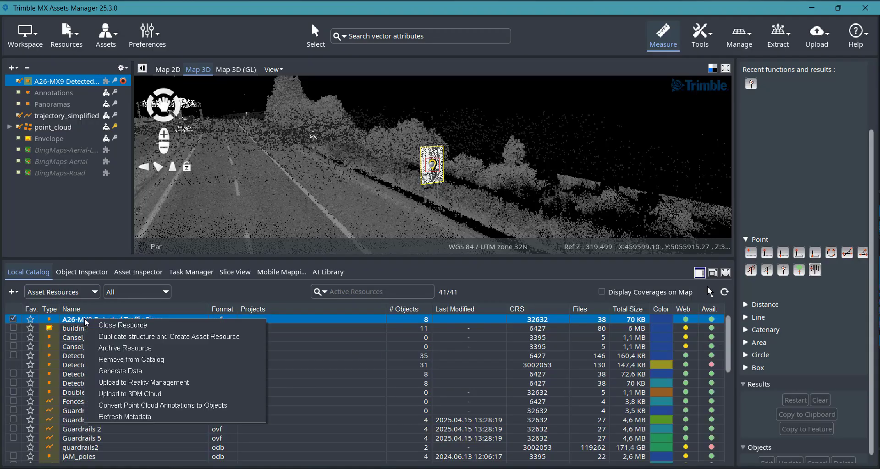
pyautogui.click(130, 370)
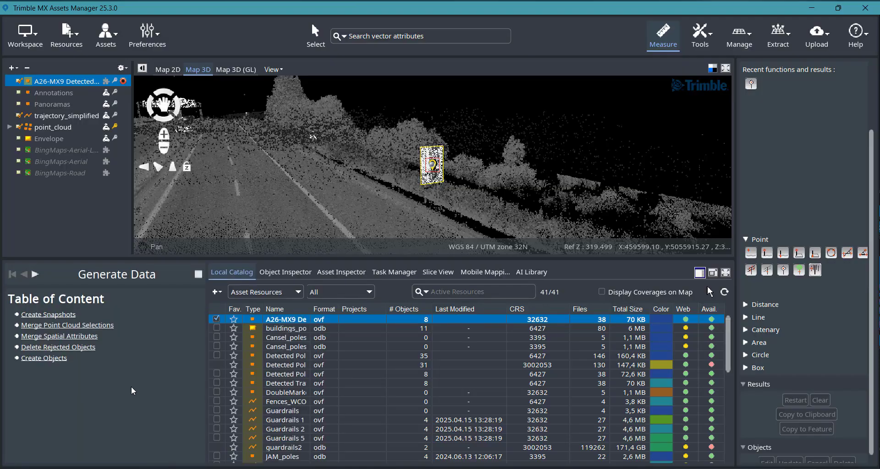
pyautogui.click(56, 315)
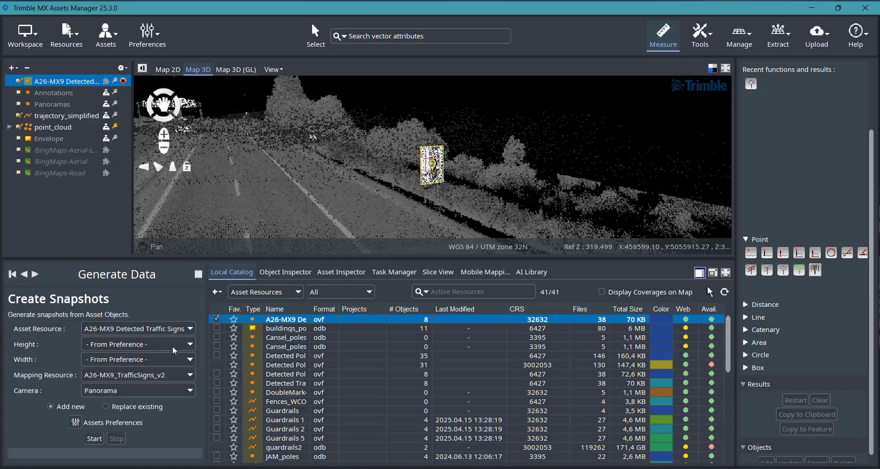
pyautogui.click(191, 344)
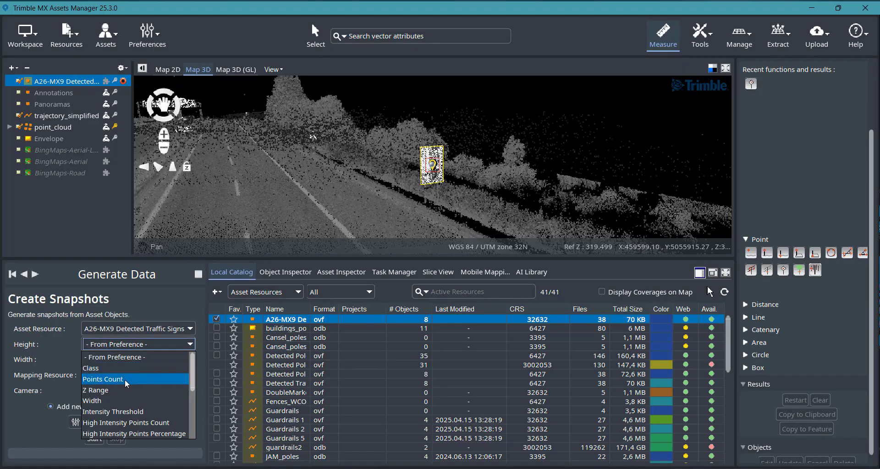
pyautogui.click(111, 391)
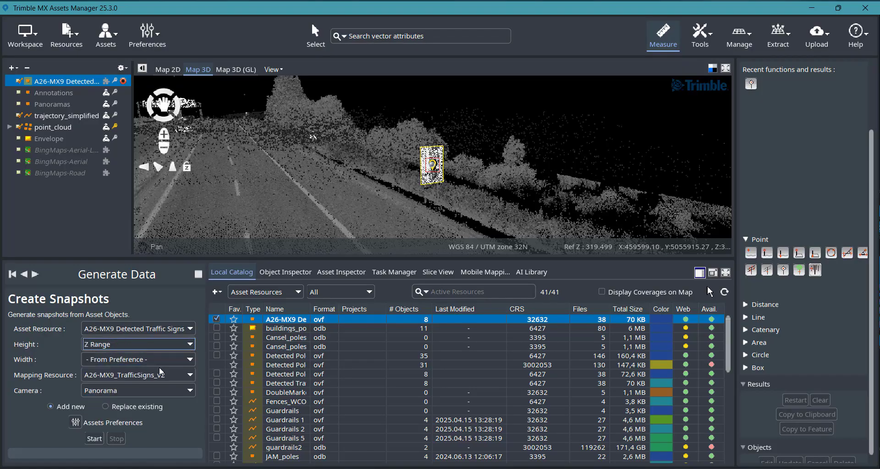
pyautogui.click(190, 362)
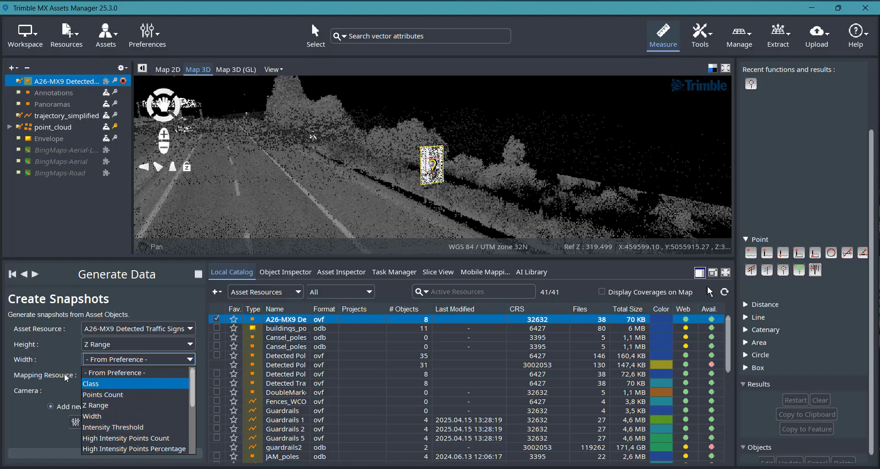
pyautogui.click(98, 416)
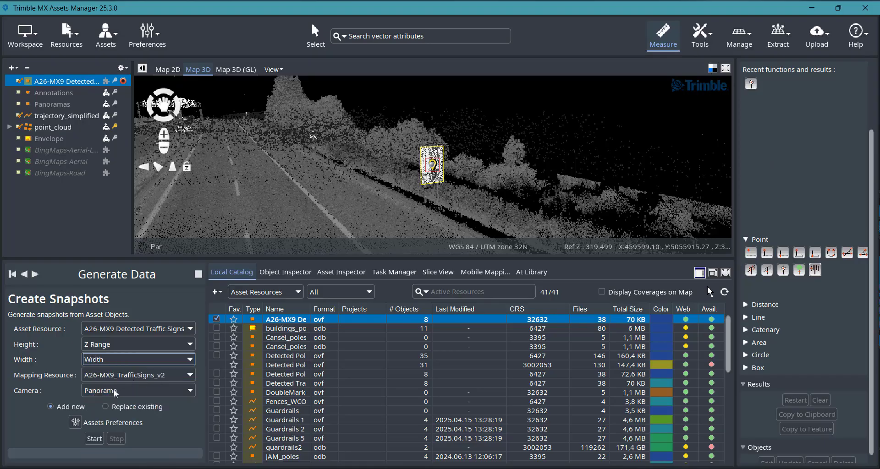
# Review the snapshot distance, focus position and margin settings in the Asset Inventory preferences without changing them
pyautogui.click(76, 423)
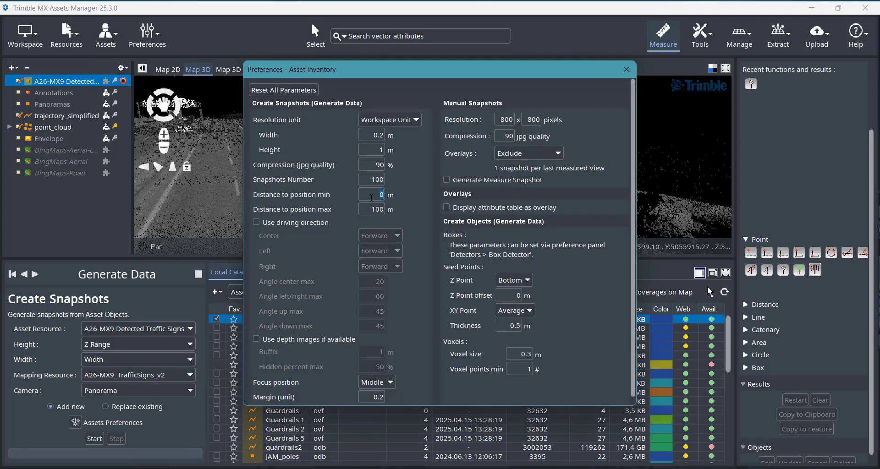
pyautogui.click(389, 384)
pyautogui.click(415, 387)
pyautogui.doubleClick(371, 401)
pyautogui.click(627, 71)
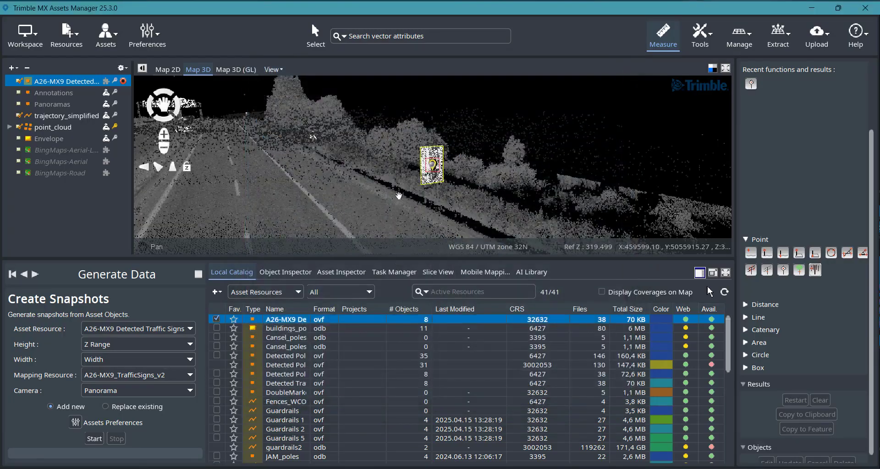
# Create the sign snapshots with existing ones replaced, and close the data generation when it finishes
pyautogui.click(107, 408)
pyautogui.click(94, 440)
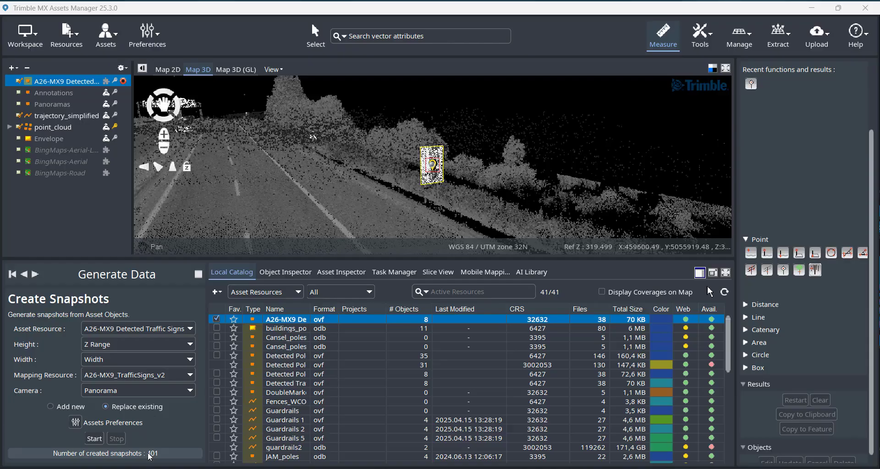
pyautogui.click(198, 275)
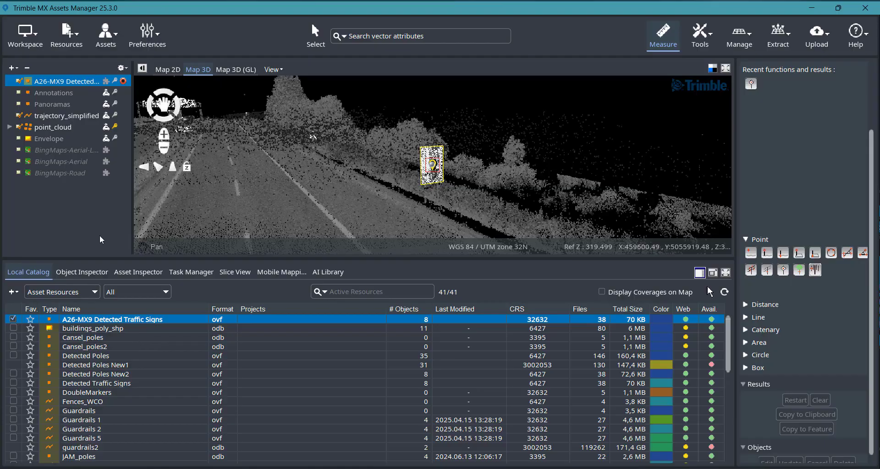
# Reopen the asset object verification and show the snapshots of sign 9 in the Asset Inspector
pyautogui.click(116, 44)
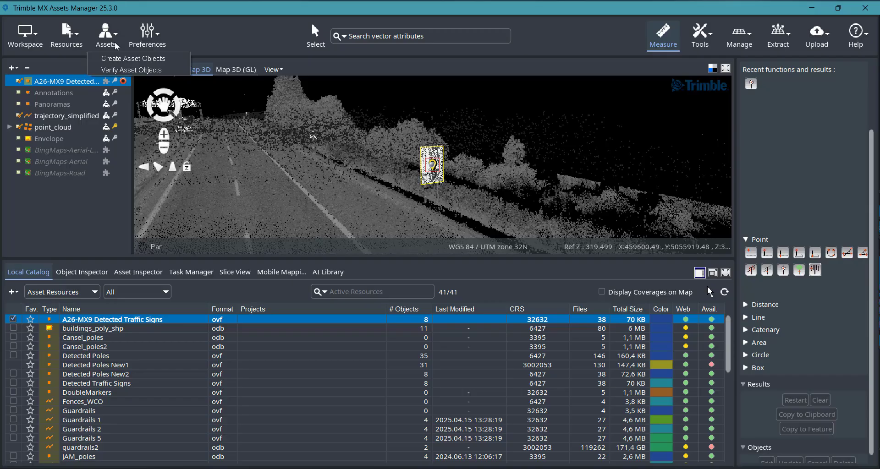
pyautogui.click(119, 72)
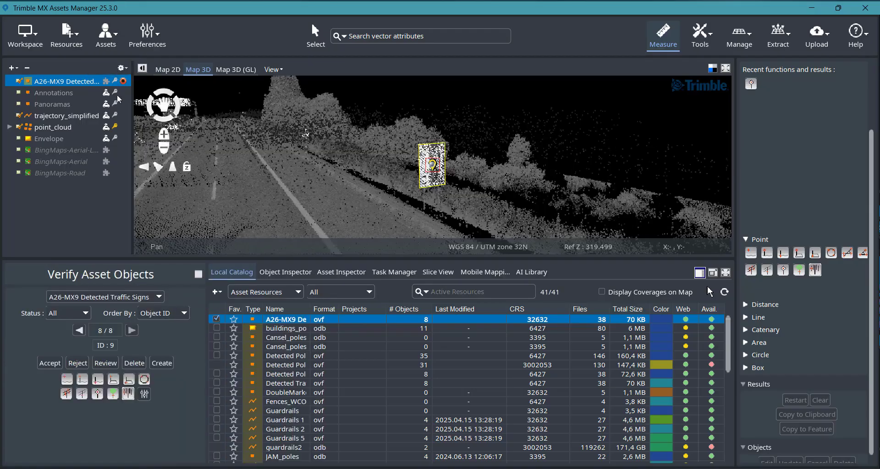
pyautogui.click(353, 274)
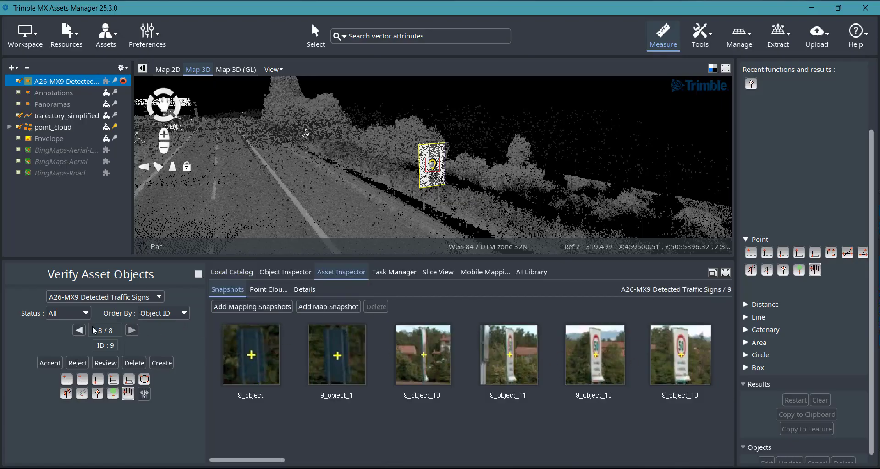
# Step back through the snapshots of signs 8, 7 and 6, checking the mobile mapping image before returning to sign 6's snapshots
pyautogui.click(80, 330)
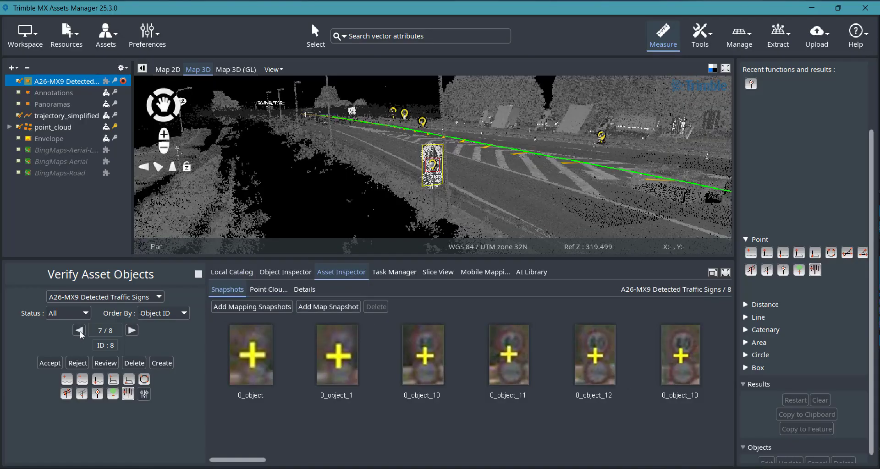
pyautogui.click(80, 331)
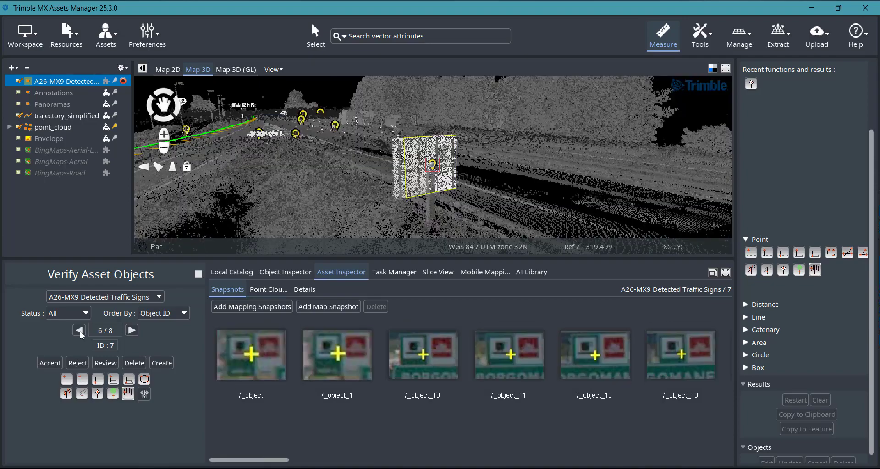
pyautogui.click(80, 332)
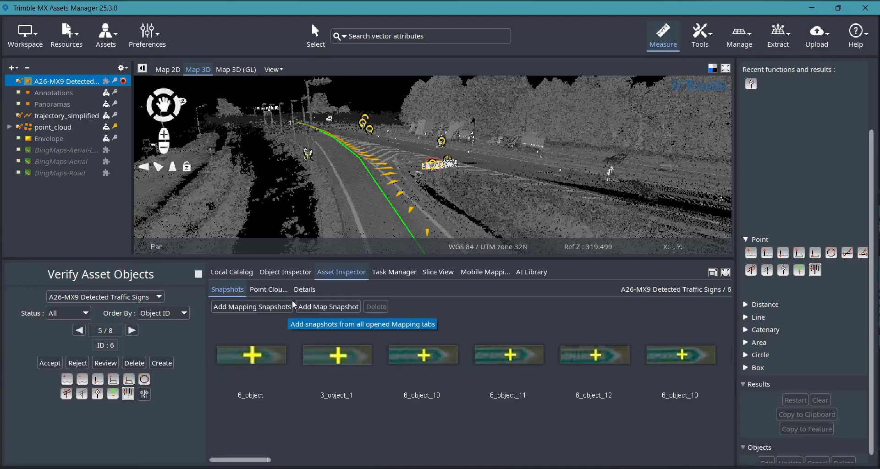
pyautogui.click(487, 274)
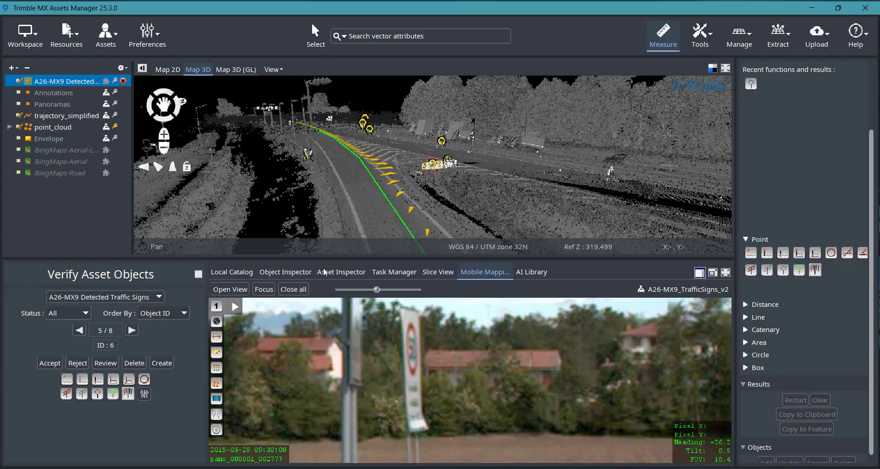
pyautogui.click(341, 272)
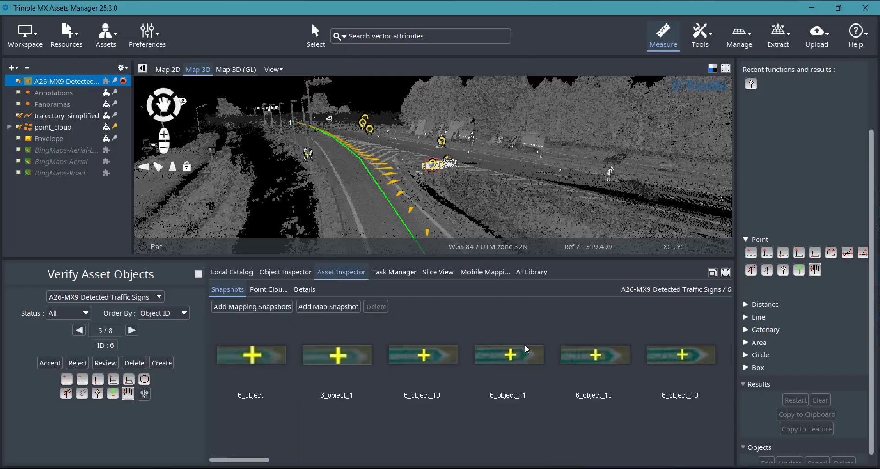
# Find 6_snapshot, the wide scene image at the end of sign 6's snapshots, and delete it
pyautogui.scroll(-1, 534, 362)
pyautogui.scroll(-3, 419, 367)
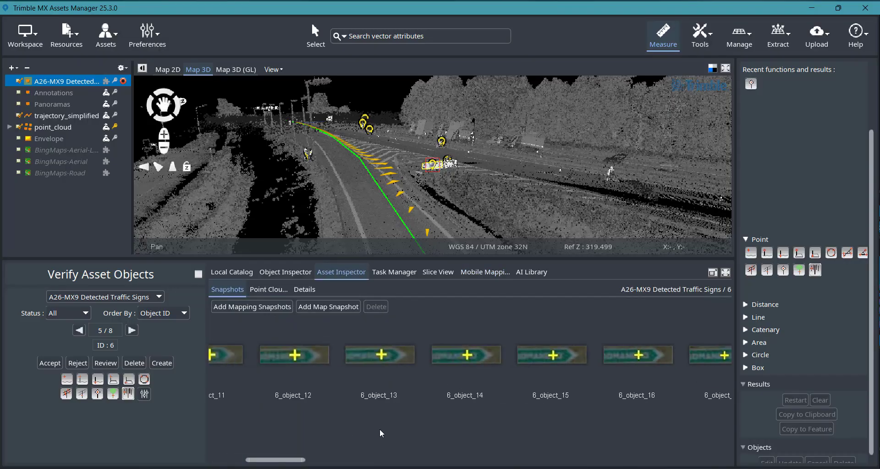
pyautogui.moveTo(289, 460); pyautogui.dragTo(741, 468)
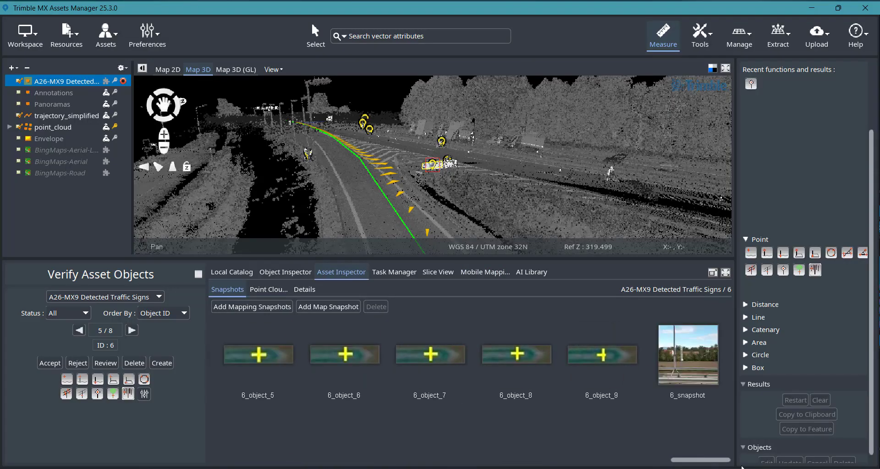
pyautogui.click(702, 380)
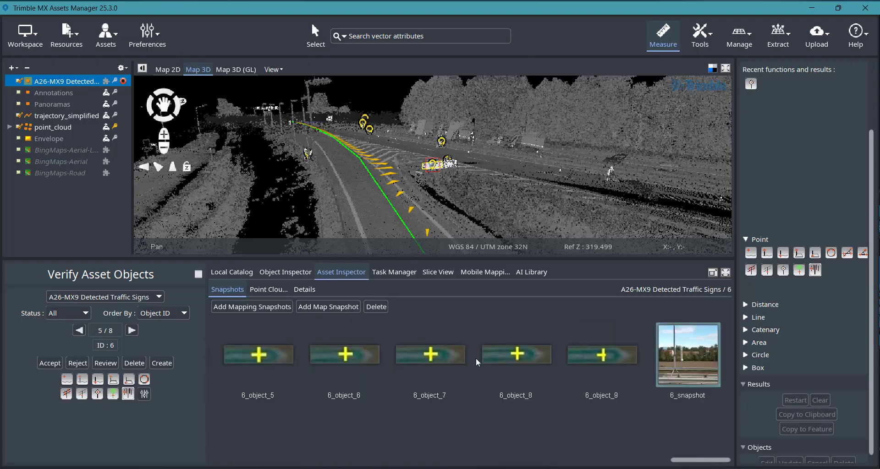
pyautogui.click(376, 307)
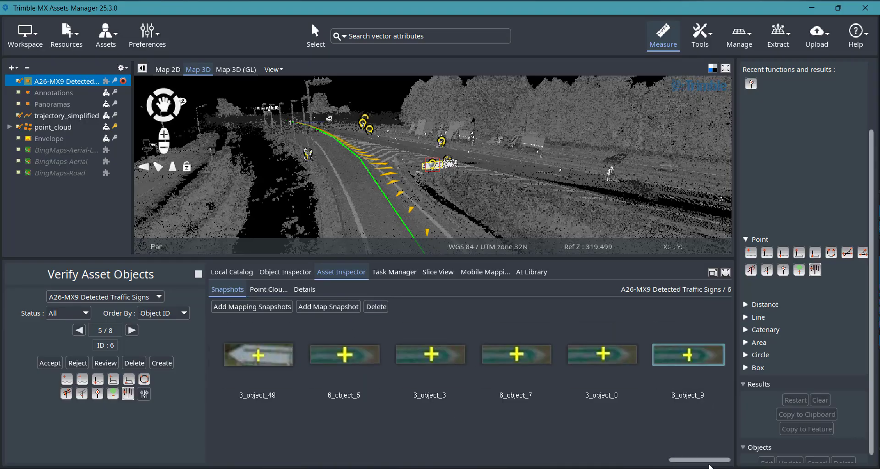
pyautogui.moveTo(710, 459); pyautogui.dragTo(303, 457)
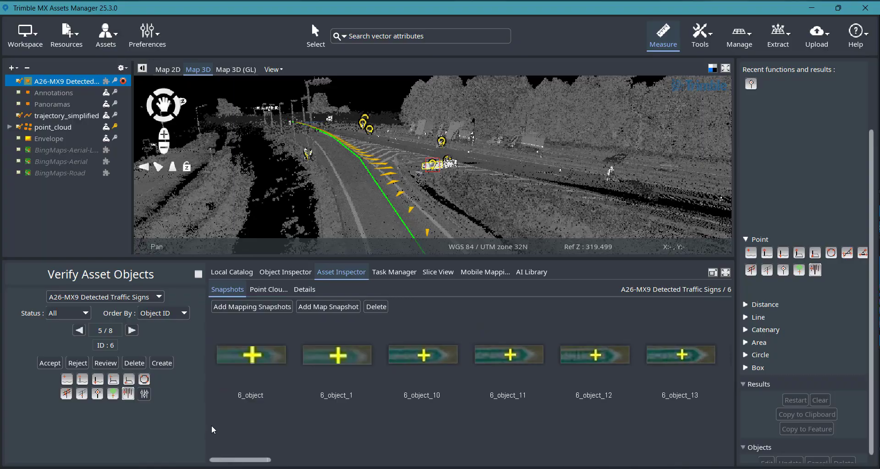
# Close the asset object verification and list the Mapping Resources in the Local Catalog
pyautogui.click(198, 275)
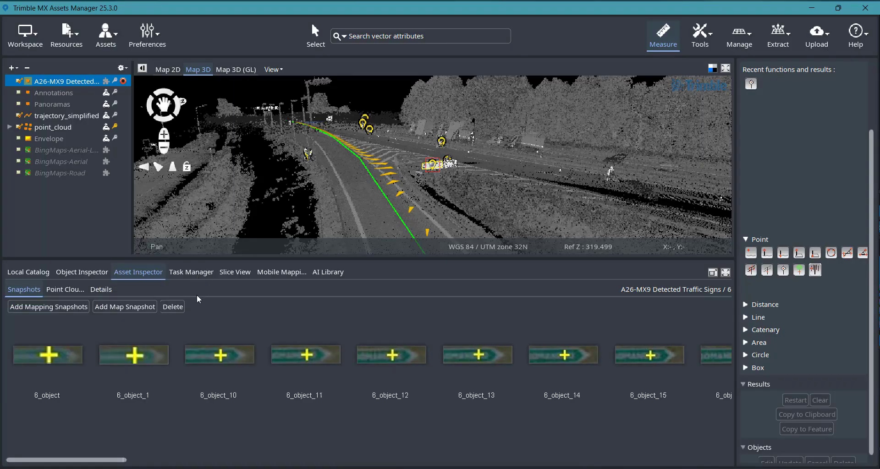
pyautogui.click(39, 273)
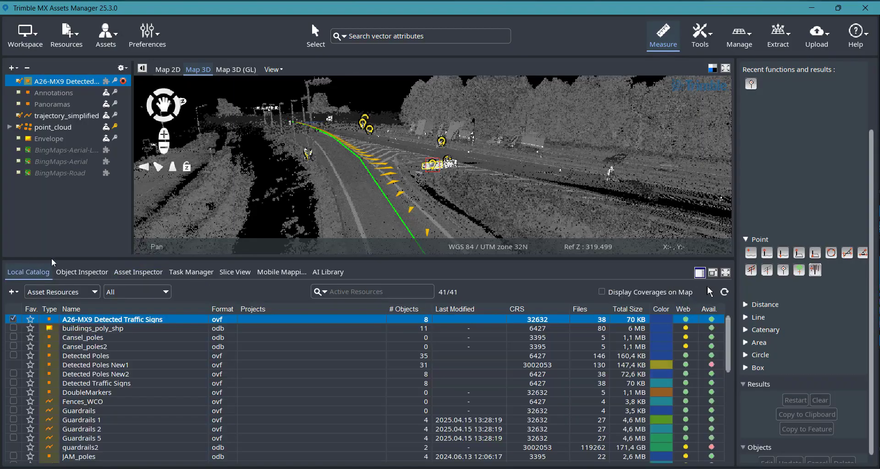
pyautogui.click(66, 294)
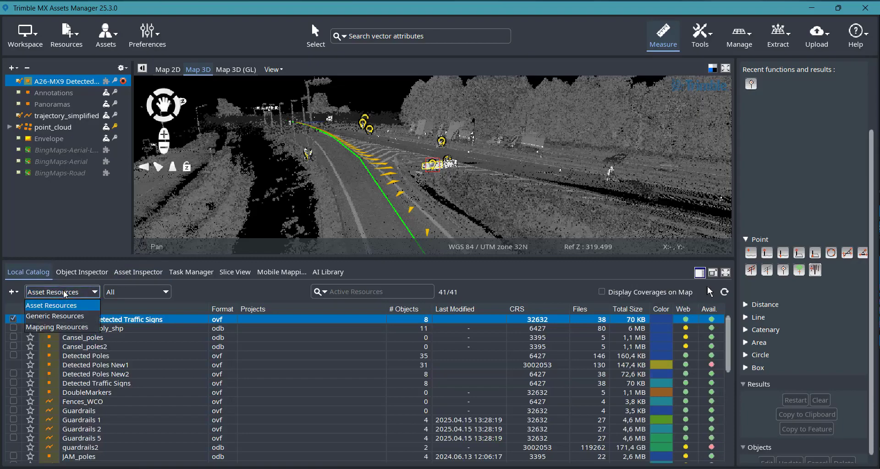
pyautogui.click(54, 327)
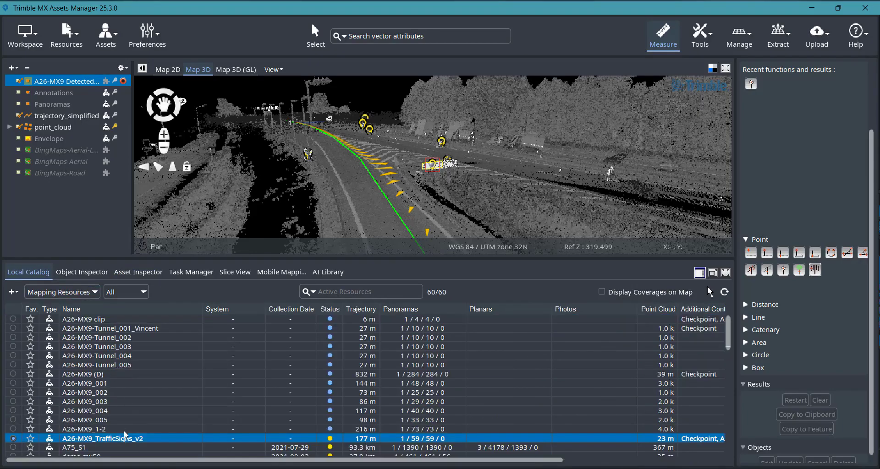
# Start the Image Annotation Editor and delete all existing image annotations of the A26-MX9_TrafficSigns_v2 mapping resource
pyautogui.rightClick(106, 442)
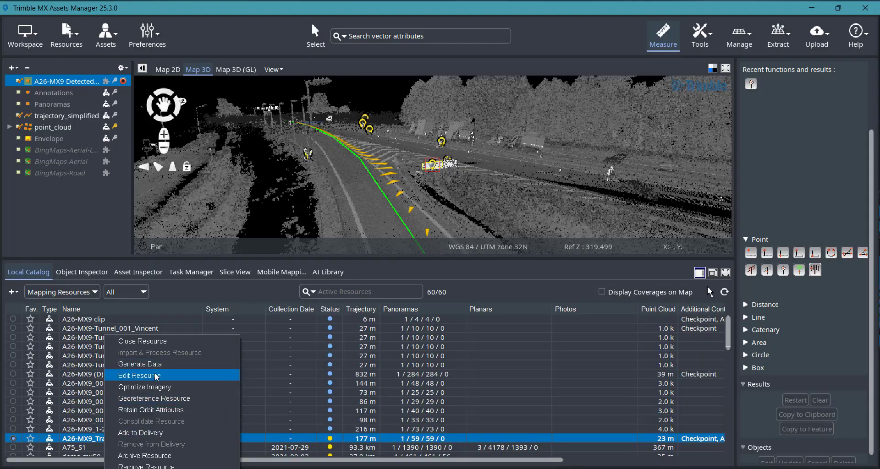
pyautogui.click(786, 38)
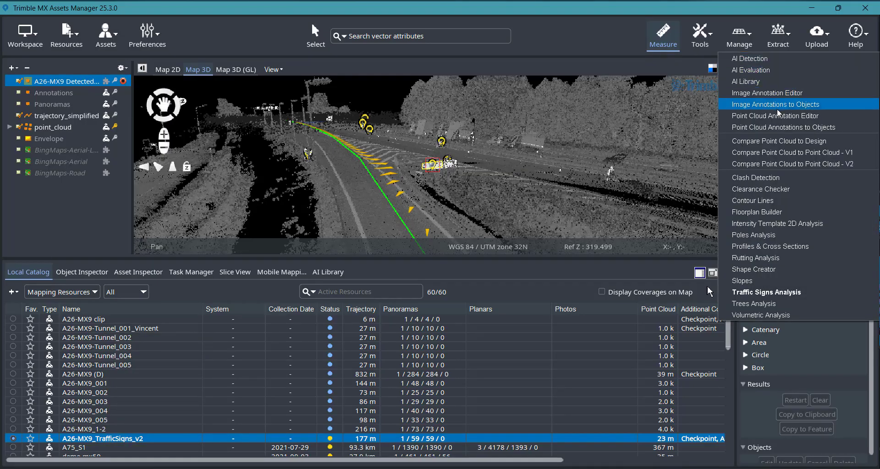
pyautogui.click(779, 93)
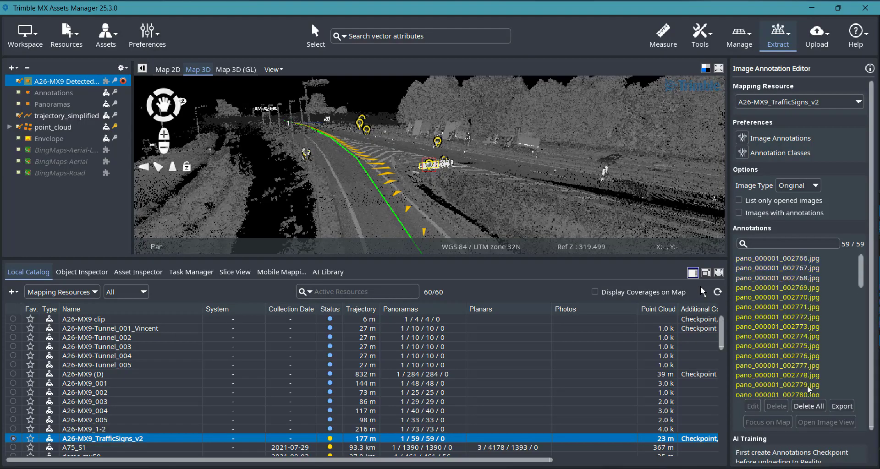
pyautogui.click(809, 406)
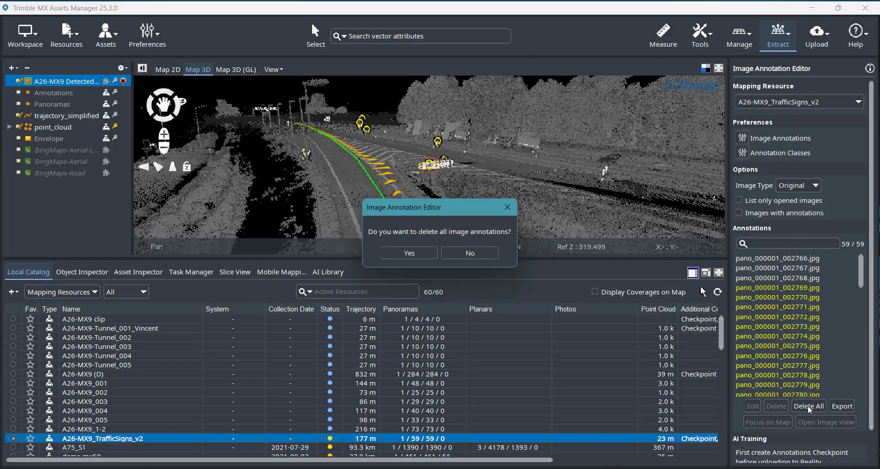
pyautogui.click(409, 253)
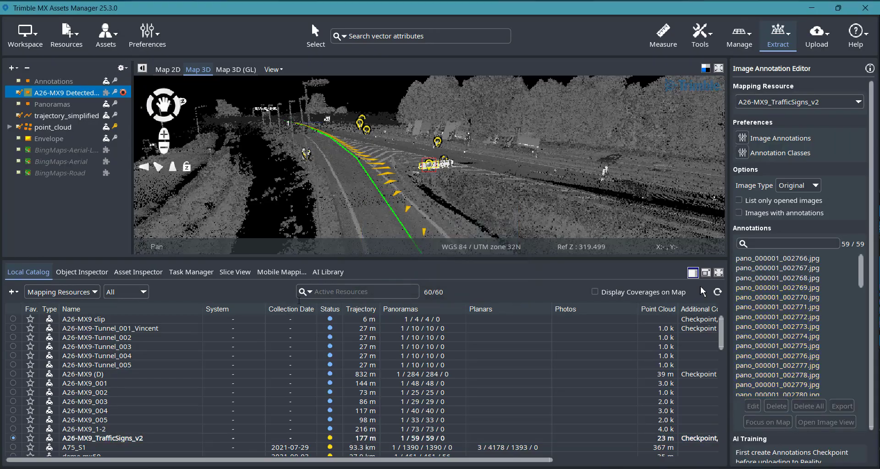
# Edit A26-MX9_TrafficSigns_v2 and add image annotations from the auto-generated snapshots of A26-MX9 Detected Traffic Signs, using Class as the classify attribute
pyautogui.rightClick(91, 439)
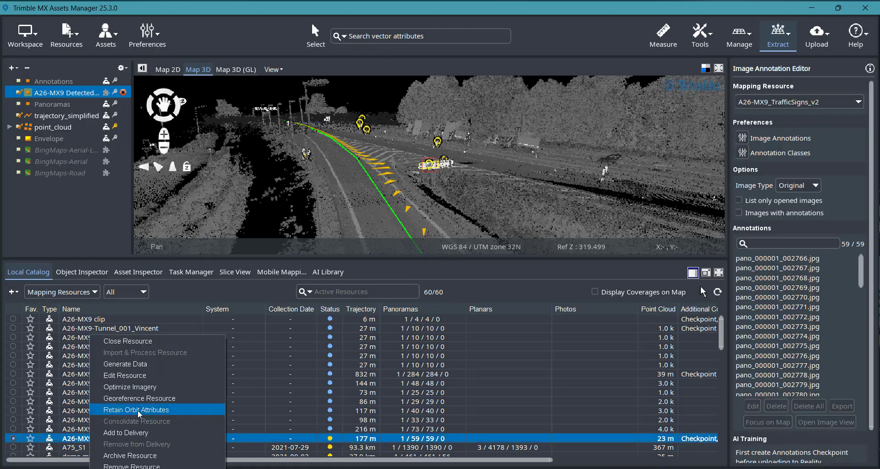
pyautogui.click(138, 376)
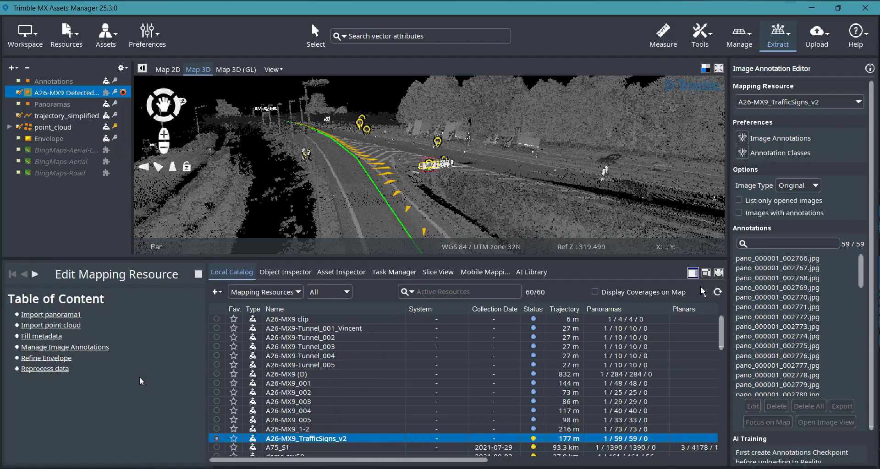
pyautogui.click(75, 348)
pyautogui.click(180, 330)
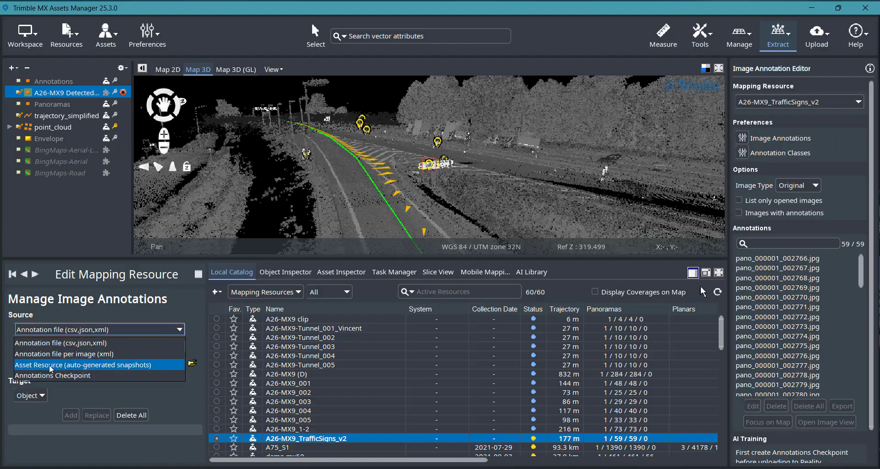
pyautogui.click(97, 365)
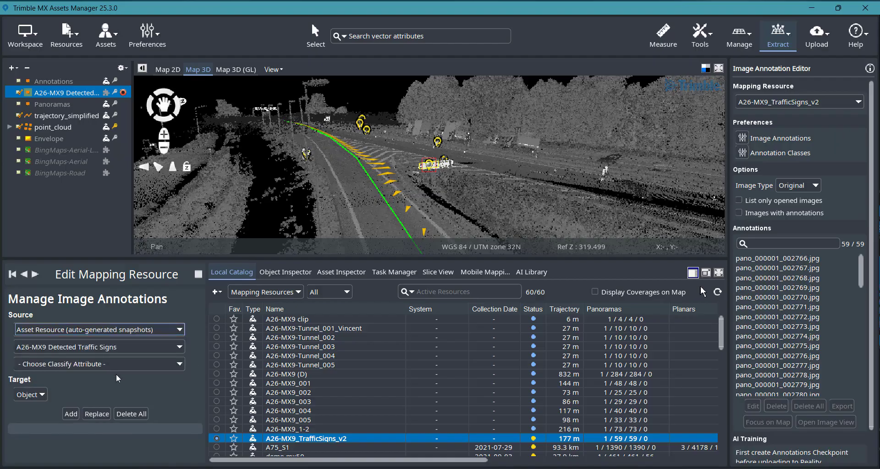
pyautogui.click(180, 365)
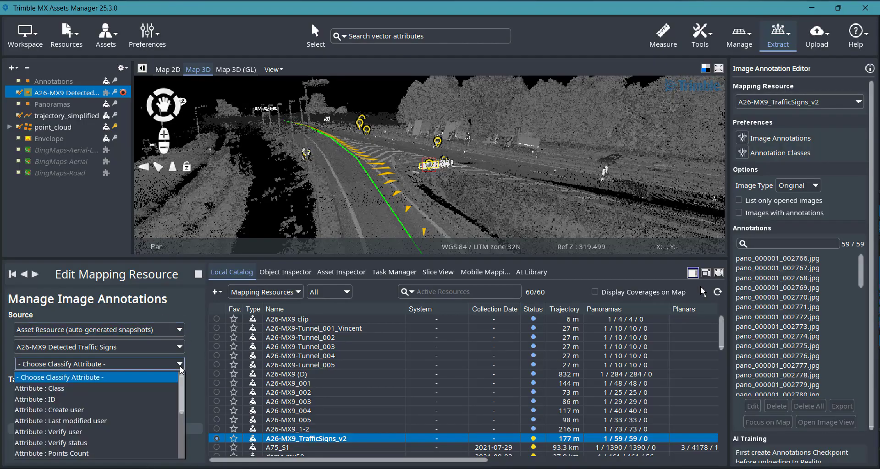
pyautogui.click(61, 388)
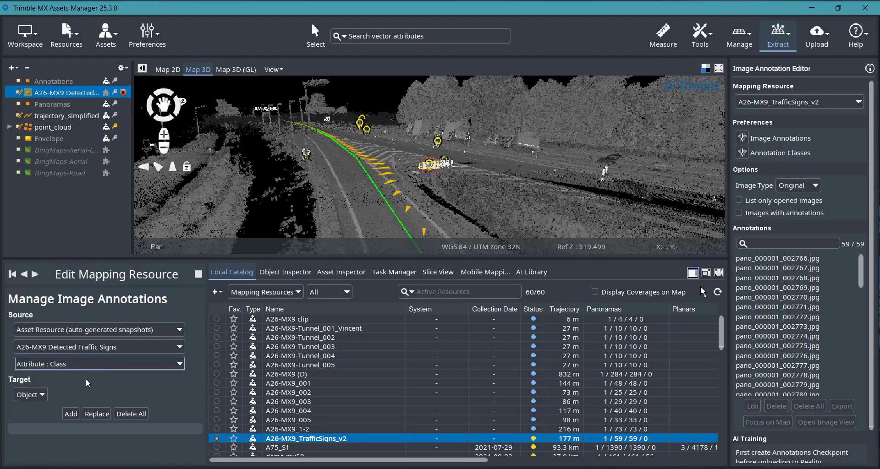
pyautogui.click(71, 414)
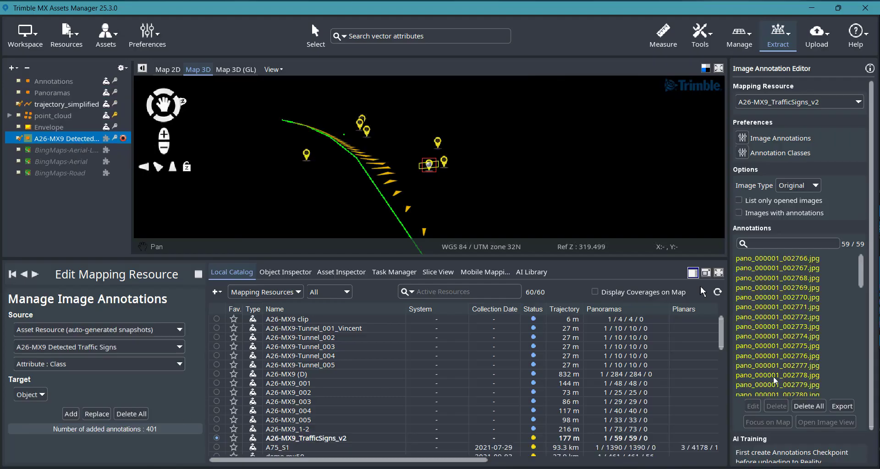
# Look through the annotated images, close the mapping resource editing, and open pano_000001_002787.jpg for annotation editing
pyautogui.scroll(-2, 809, 304)
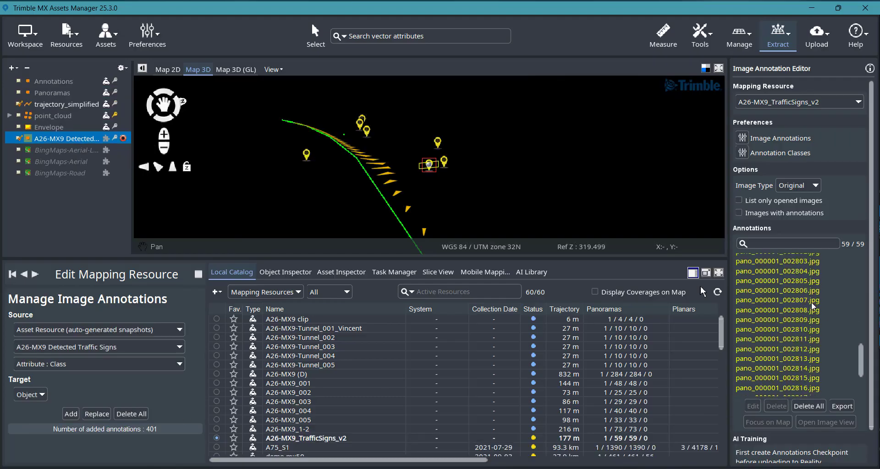
pyautogui.scroll(-3, 810, 305)
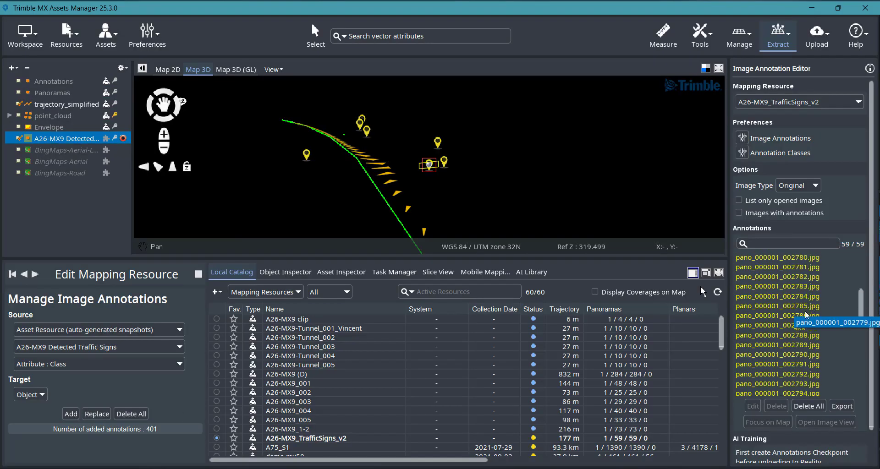
pyautogui.click(198, 274)
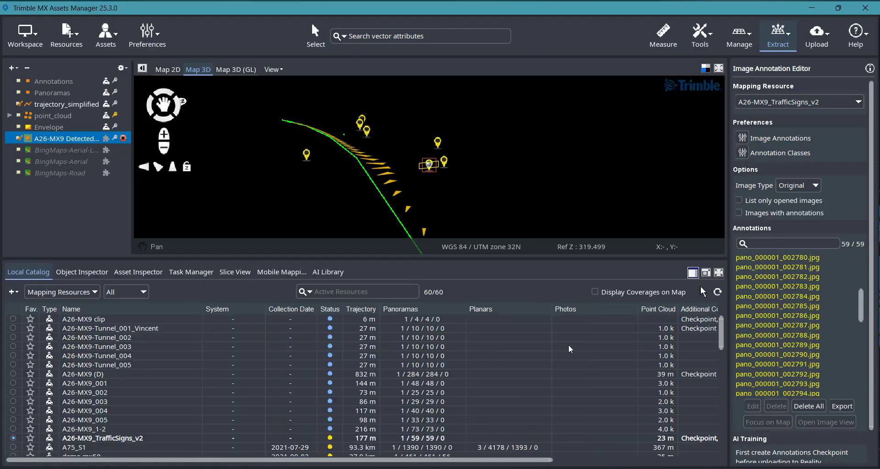
pyautogui.click(786, 326)
pyautogui.doubleClick(786, 326)
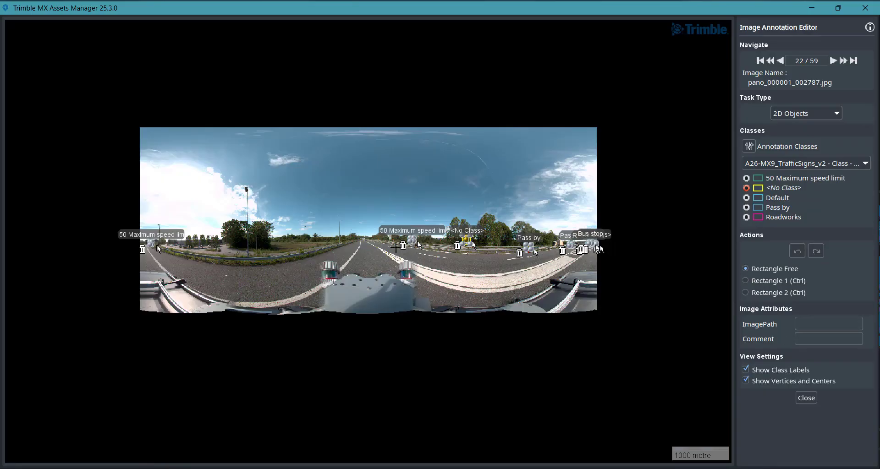
# Tighten the existing 50 Maximum speed limit rectangle around its sign in the panorama, and close its class choice without changing the class
pyautogui.scroll(6, 398, 246)
pyautogui.scroll(1, 474, 234)
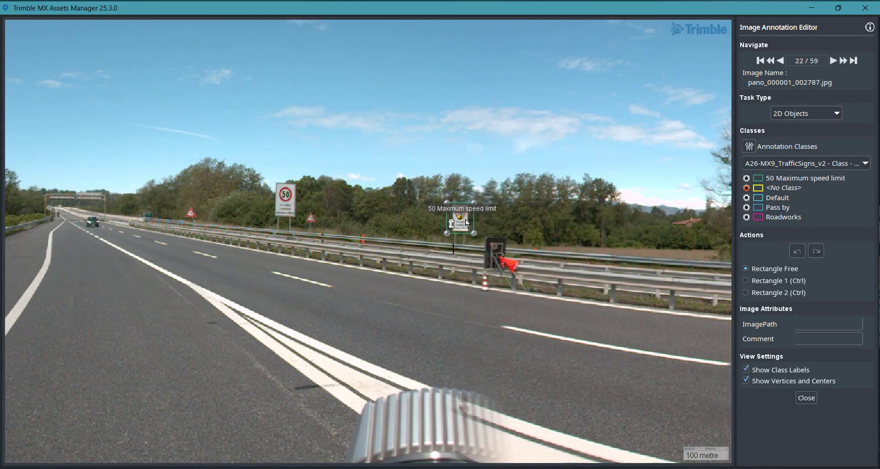
pyautogui.scroll(1, 465, 239)
pyautogui.moveTo(467, 262); pyautogui.dragTo(452, 279)
pyautogui.moveTo(341, 279); pyautogui.dragTo(457, 280)
pyautogui.scroll(1, 556, 248)
pyautogui.scroll(3, 558, 242)
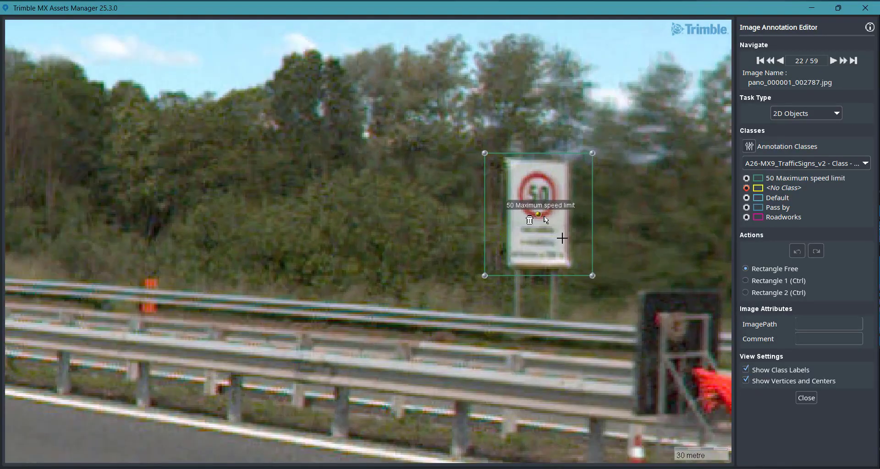
pyautogui.scroll(-3, 559, 238)
pyautogui.moveTo(303, 247); pyautogui.dragTo(408, 273)
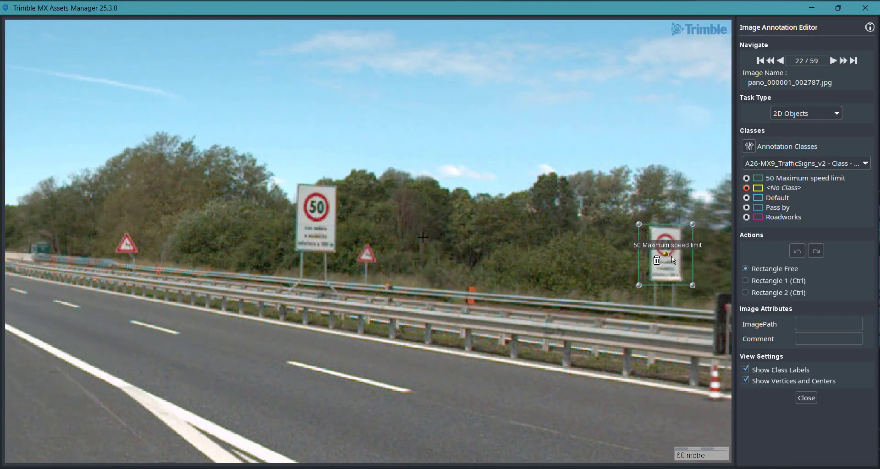
pyautogui.moveTo(575, 280); pyautogui.dragTo(414, 261)
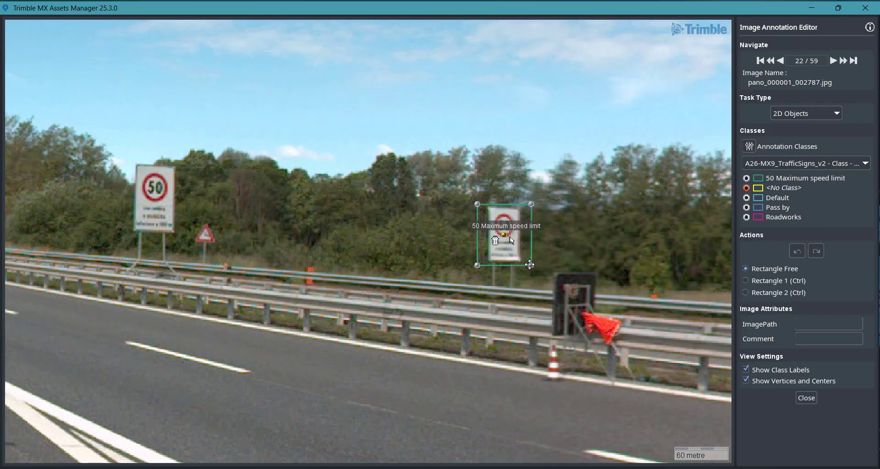
pyautogui.moveTo(367, 239); pyautogui.dragTo(422, 238)
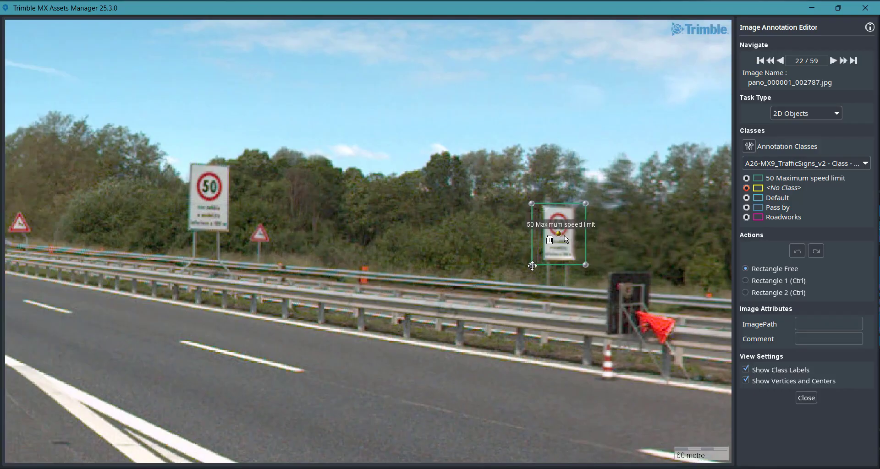
pyautogui.moveTo(532, 265); pyautogui.dragTo(576, 262)
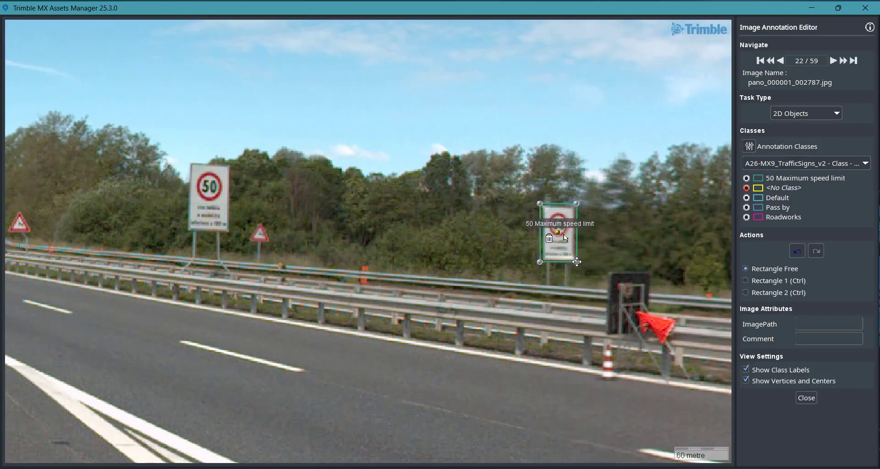
pyautogui.click(561, 225)
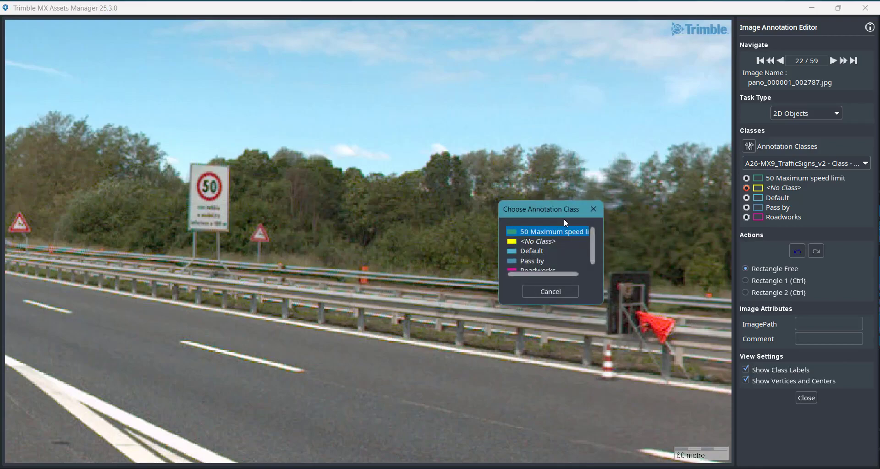
pyautogui.click(595, 210)
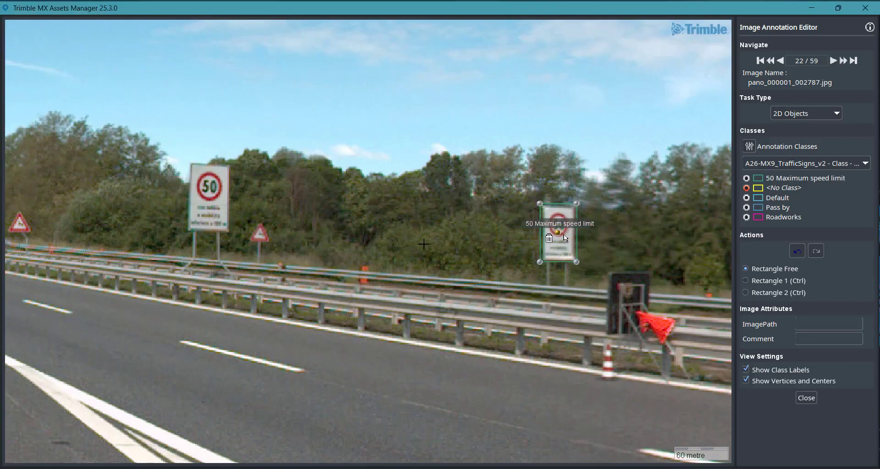
# Annotate the other 50 sign in the panorama with a fitted rectangle and assign it the 50 Maximum speed limit class
pyautogui.moveTo(396, 244); pyautogui.dragTo(559, 261, button='middle')
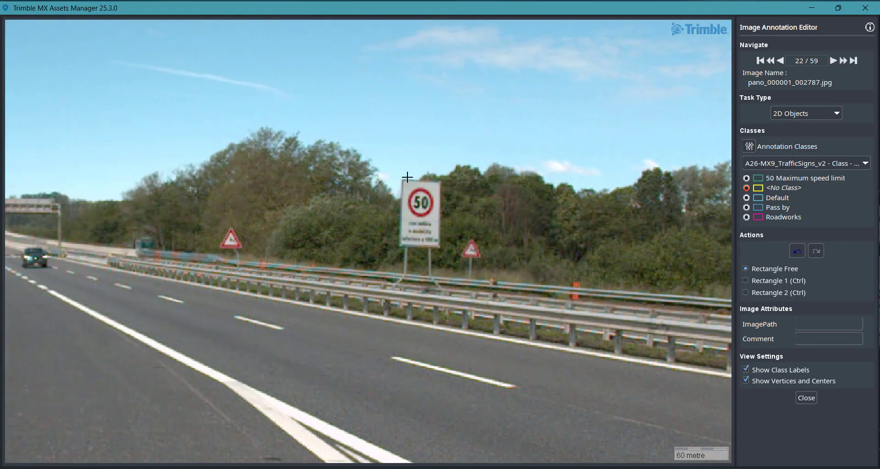
pyautogui.moveTo(400, 179); pyautogui.dragTo(440, 247)
pyautogui.click(425, 205)
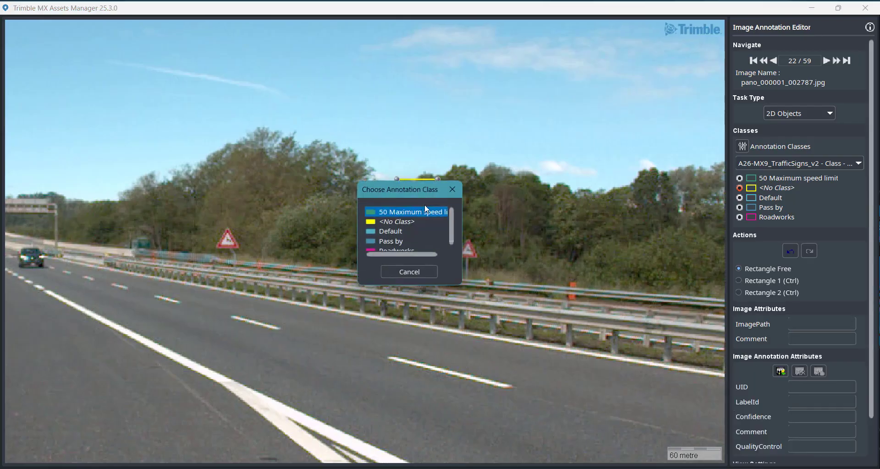
pyautogui.scroll(-1, 410, 231)
pyautogui.click(410, 209)
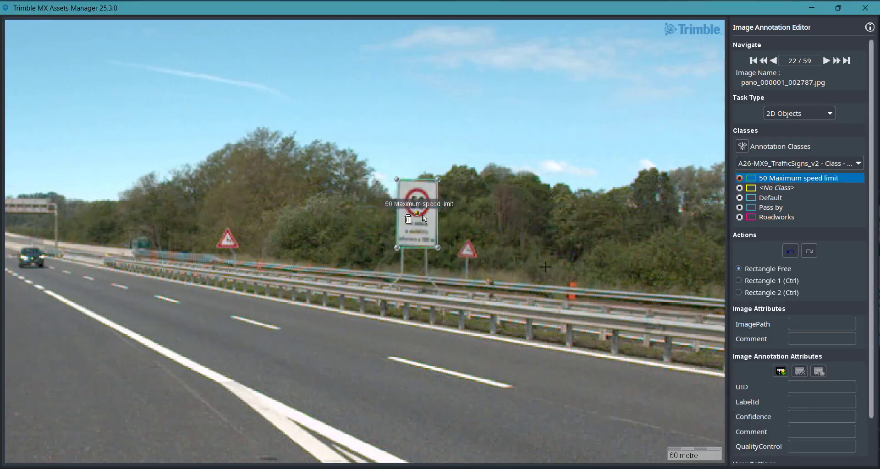
# Examine the remaining sign annotations along the roadside of the panorama
pyautogui.scroll(-4, 547, 273)
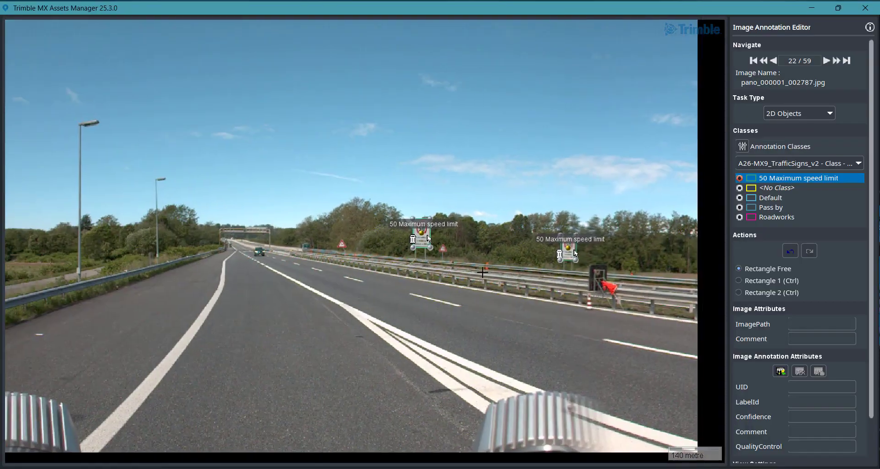
pyautogui.moveTo(482, 273); pyautogui.dragTo(347, 258, button='middle')
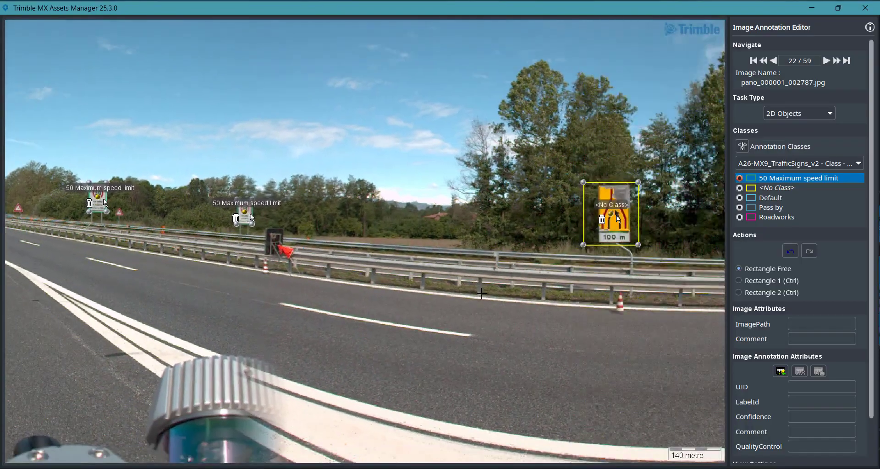
pyautogui.moveTo(482, 293); pyautogui.dragTo(325, 240, button='middle')
pyautogui.scroll(-2, 326, 240)
pyautogui.moveTo(453, 302); pyautogui.dragTo(348, 278, button='middle')
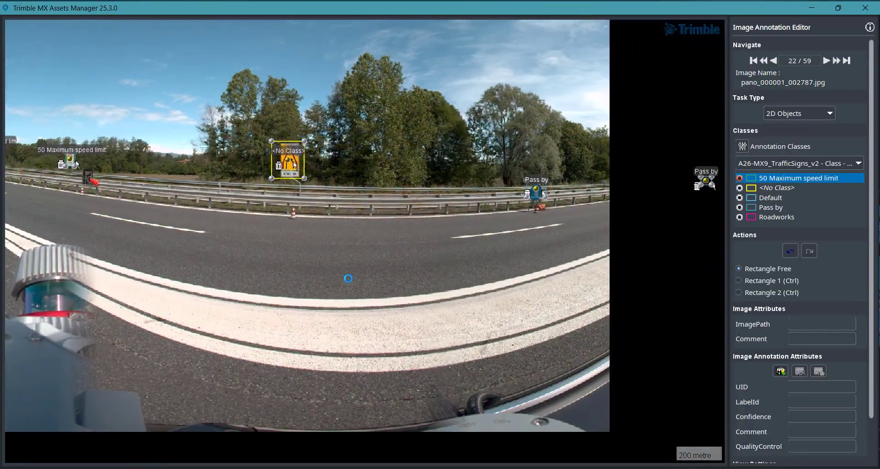
pyautogui.moveTo(459, 259); pyautogui.dragTo(481, 207, button='middle')
pyautogui.moveTo(413, 234); pyautogui.dragTo(469, 228, button='middle')
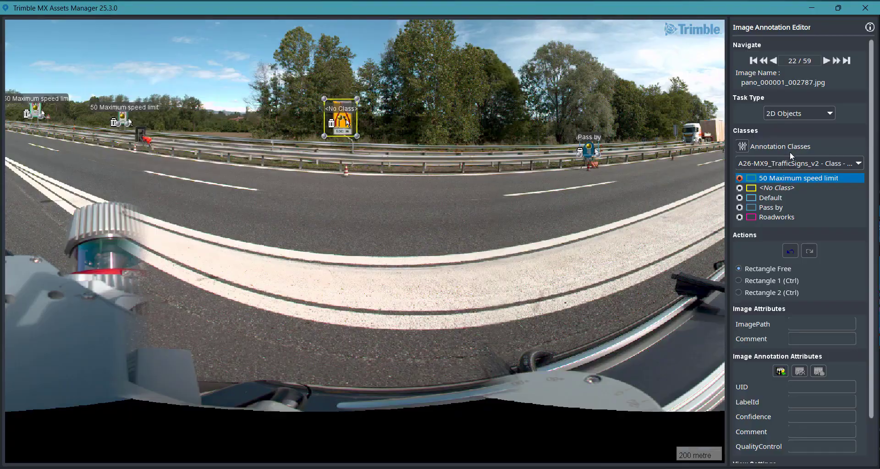
# Change the task type to 2D Segmentations and select the Ground markings annotation class group
pyautogui.click(826, 114)
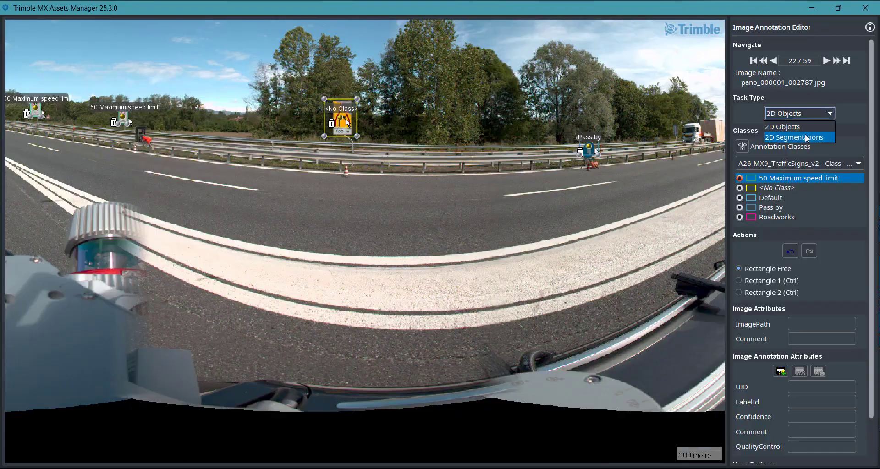
pyautogui.click(811, 128)
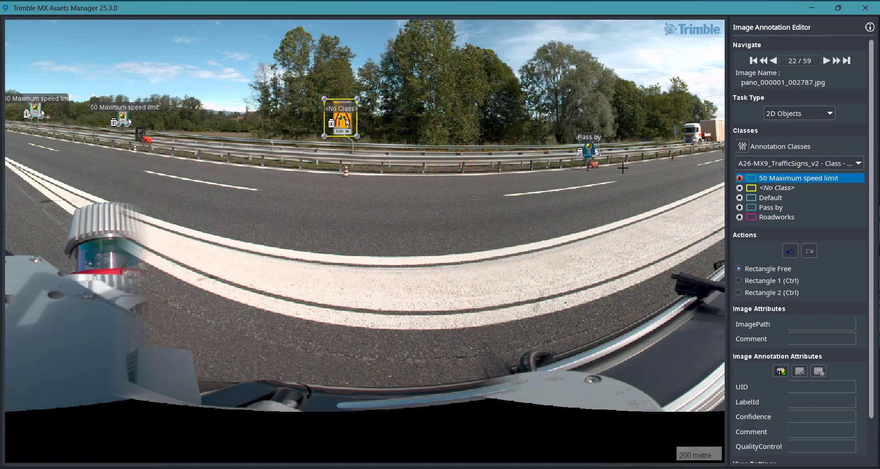
pyautogui.click(817, 113)
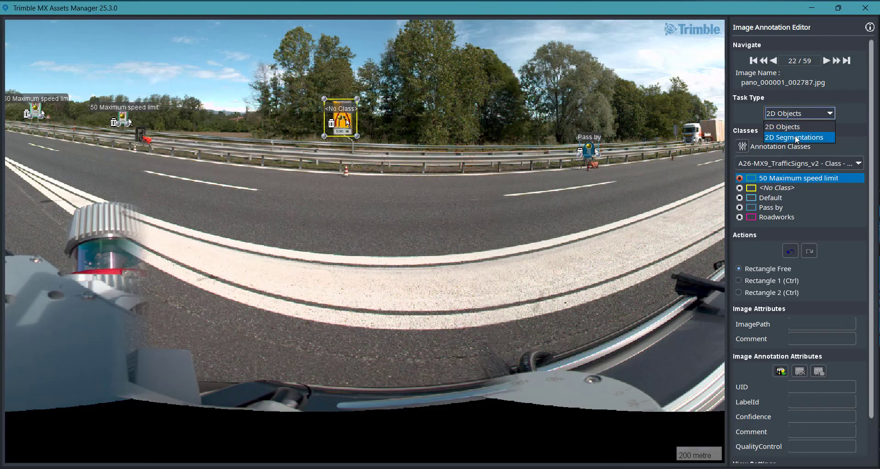
pyautogui.click(795, 136)
pyautogui.moveTo(601, 215); pyautogui.dragTo(468, 215)
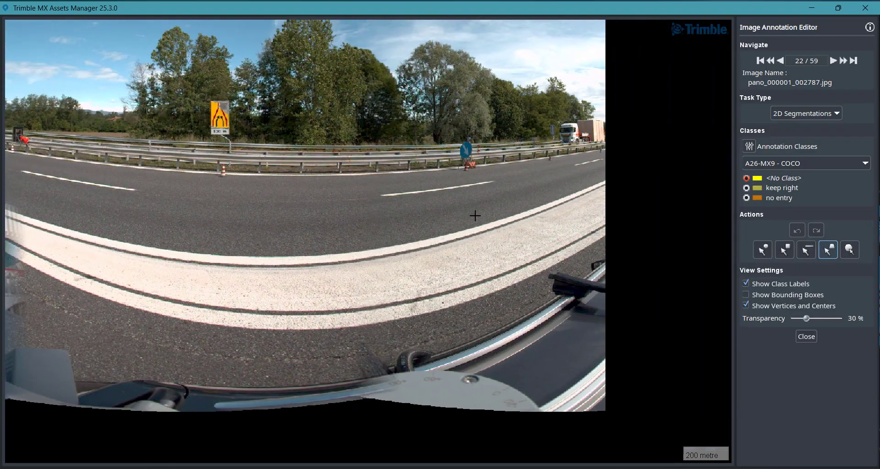
pyautogui.moveTo(337, 227); pyautogui.dragTo(187, 207)
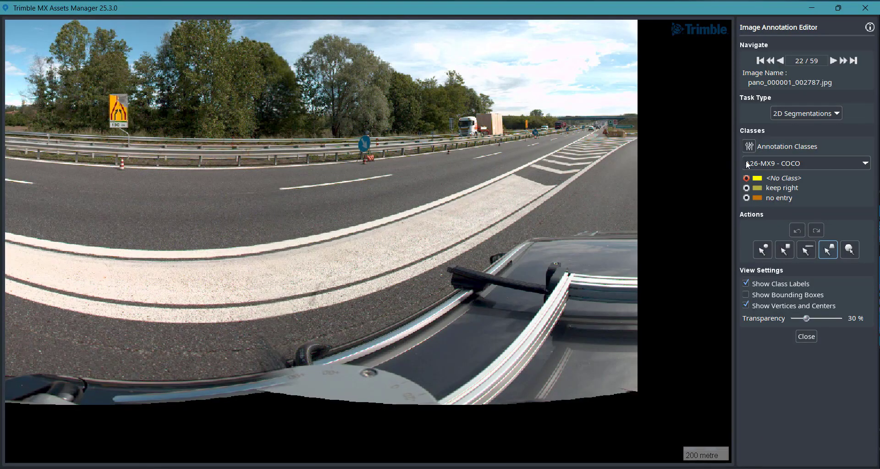
pyautogui.click(820, 165)
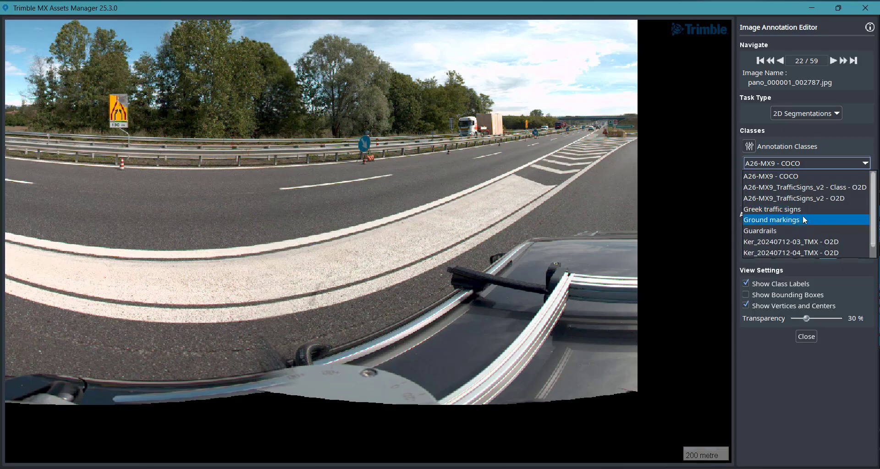
pyautogui.scroll(-1, 811, 202)
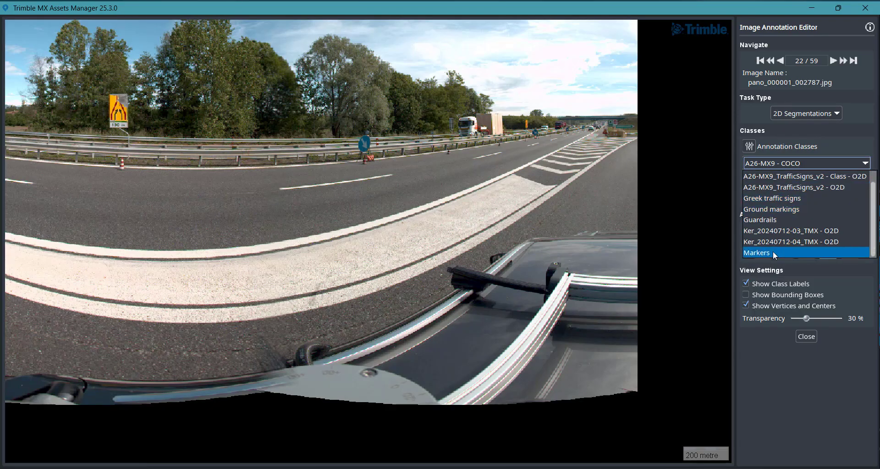
pyautogui.click(791, 210)
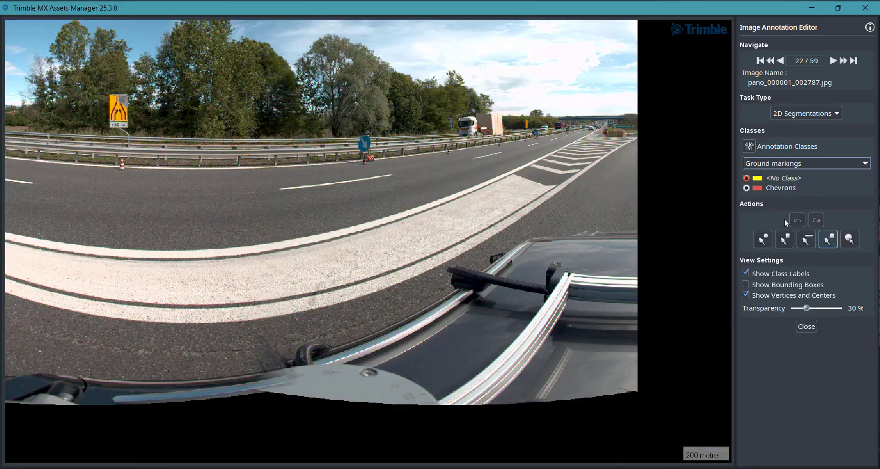
# Draw a segmentation polygon over the chevron road markings and the wide white painted strip beside the carriageway
pyautogui.moveTo(629, 246); pyautogui.dragTo(497, 200, button='middle')
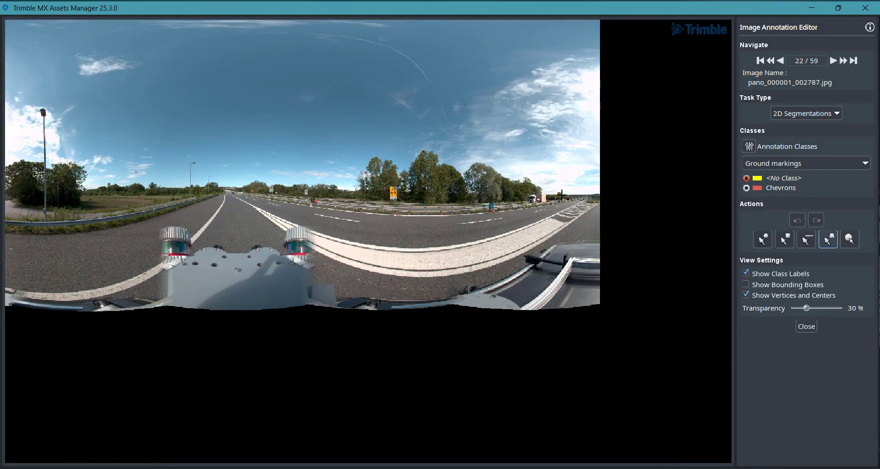
pyautogui.scroll(5, 561, 195)
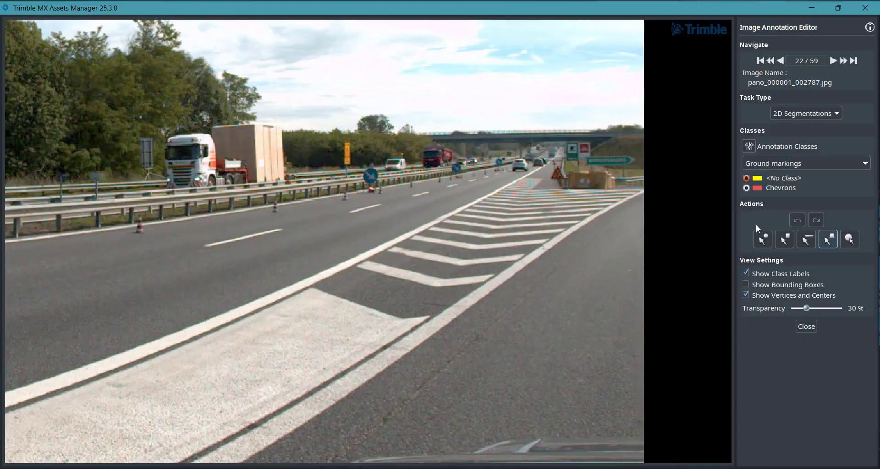
pyautogui.click(830, 240)
pyautogui.click(524, 178)
pyautogui.click(544, 182)
pyautogui.click(533, 190)
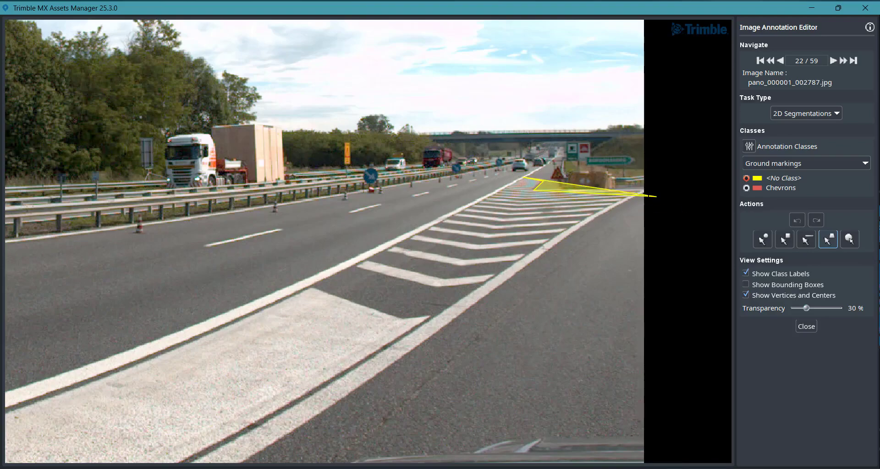
pyautogui.click(644, 192)
pyautogui.click(501, 285)
pyautogui.moveTo(320, 336); pyautogui.dragTo(563, 162, button='middle')
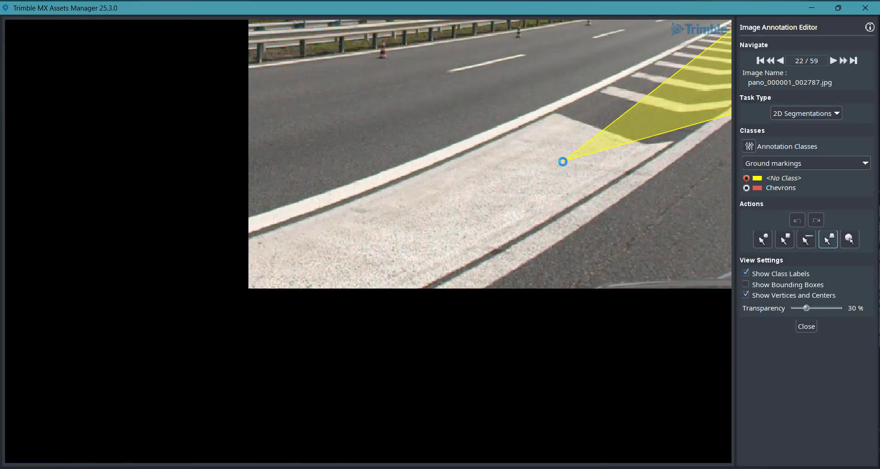
pyautogui.click(460, 304)
pyautogui.scroll(-1, 417, 267)
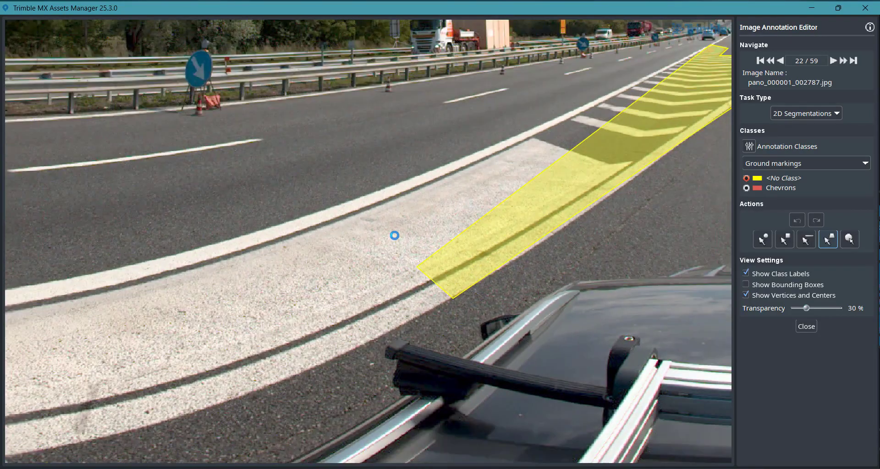
pyautogui.scroll(-6, 395, 236)
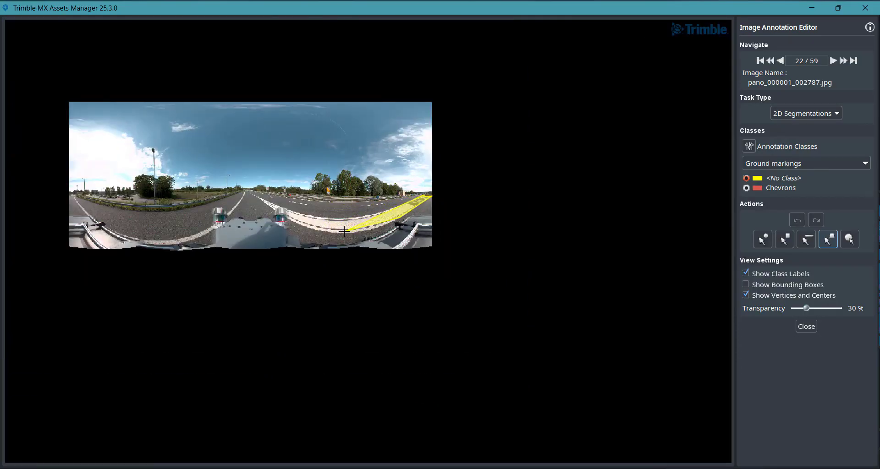
pyautogui.click(344, 231)
pyautogui.click(254, 197)
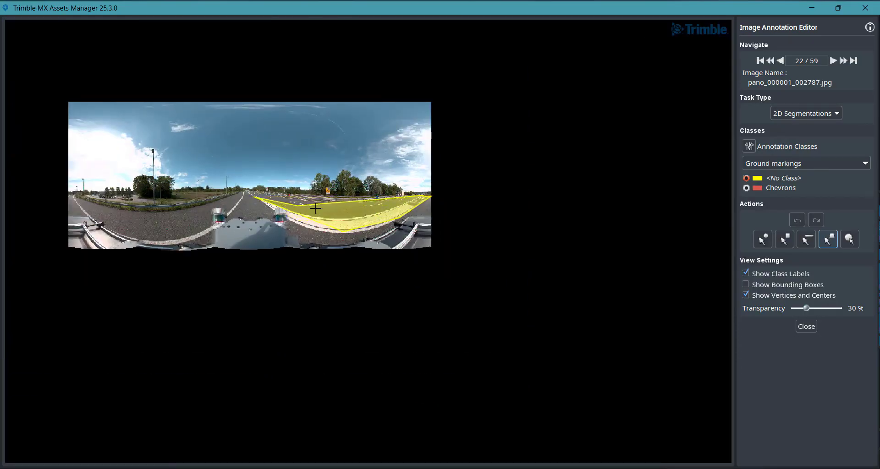
pyautogui.click(341, 218)
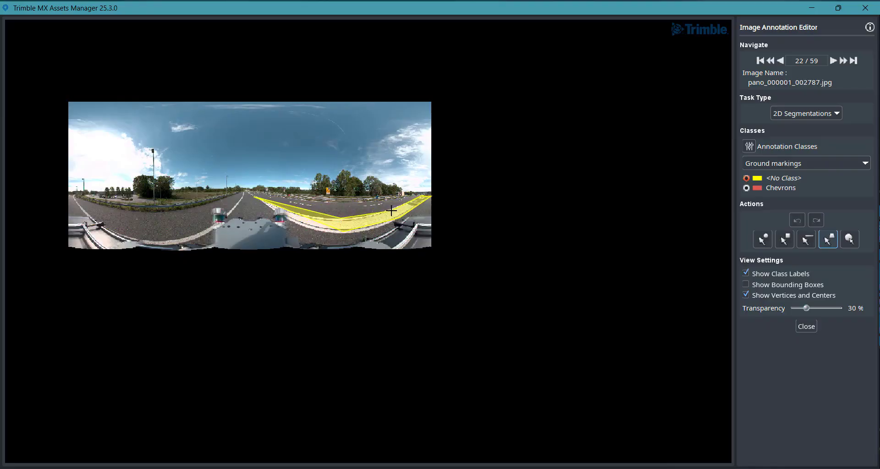
pyautogui.doubleClick(391, 211)
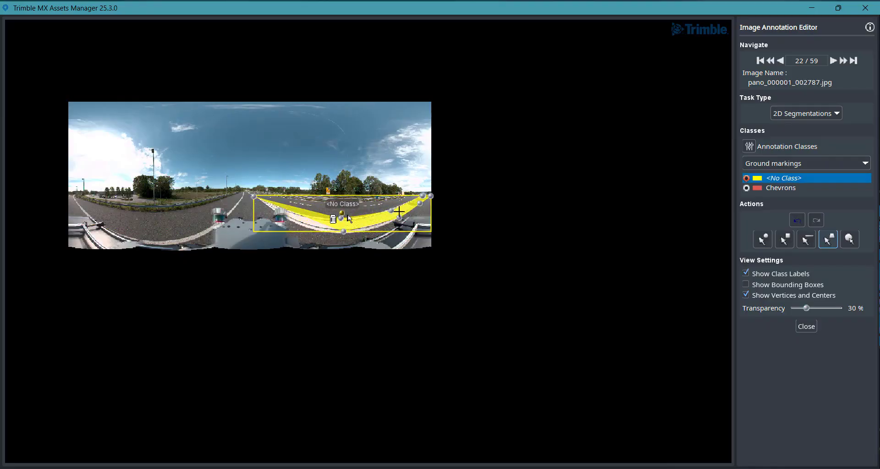
# Assign the Chevrons class to the new ground marking polygon
pyautogui.click(343, 207)
pyautogui.click(323, 222)
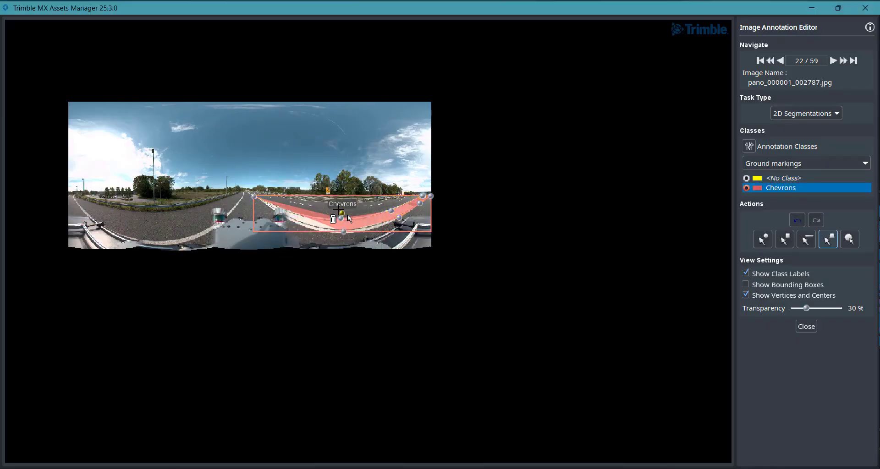
pyautogui.scroll(5, 338, 211)
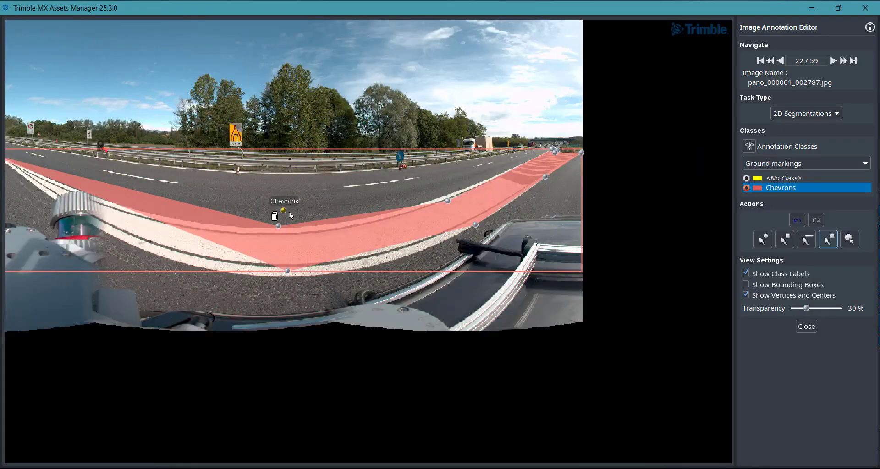
# Switch the task type back to 2D Objects, view the whole panorama's sign annotations, and close the image editing
pyautogui.click(818, 114)
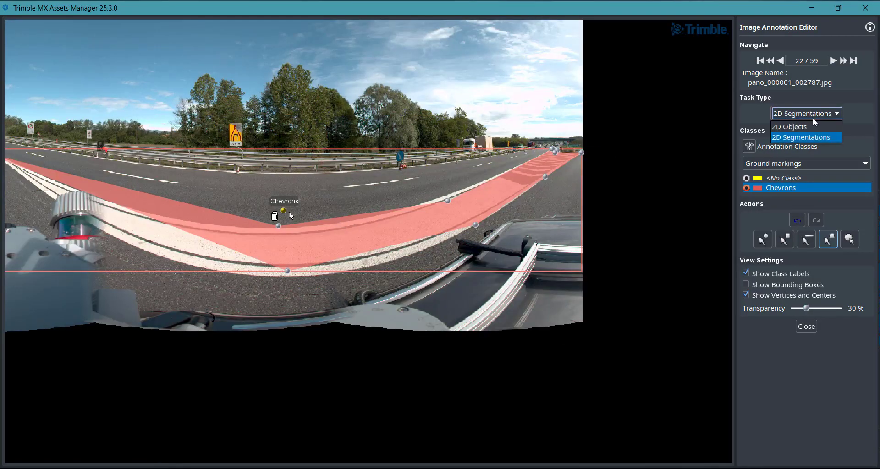
pyautogui.click(804, 127)
pyautogui.moveTo(416, 174); pyautogui.dragTo(265, 185, button='middle')
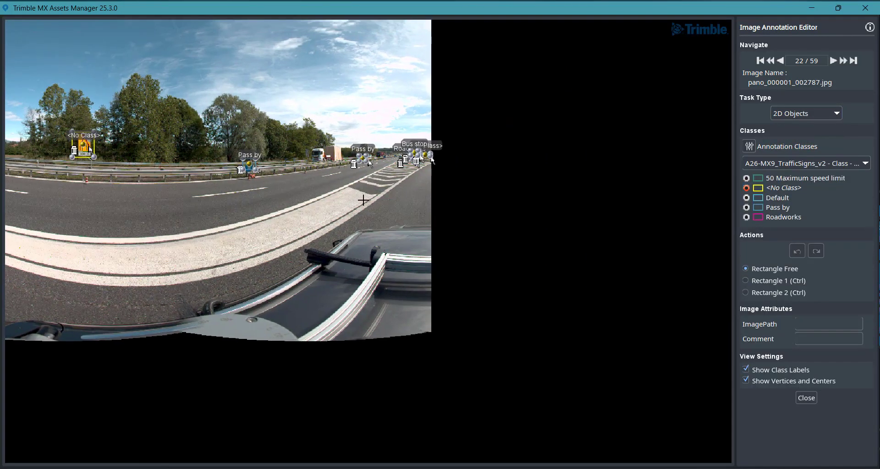
pyautogui.moveTo(401, 200); pyautogui.dragTo(365, 201, button='middle')
pyautogui.moveTo(365, 200); pyautogui.dragTo(471, 202, button='middle')
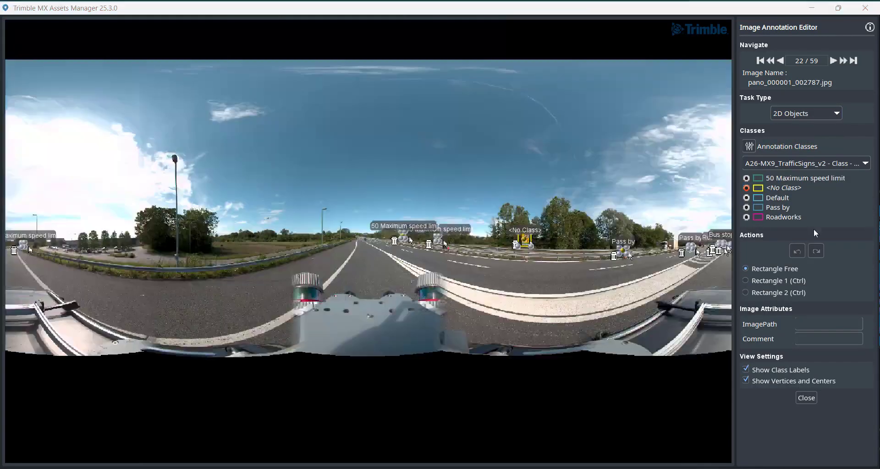
pyautogui.click(808, 401)
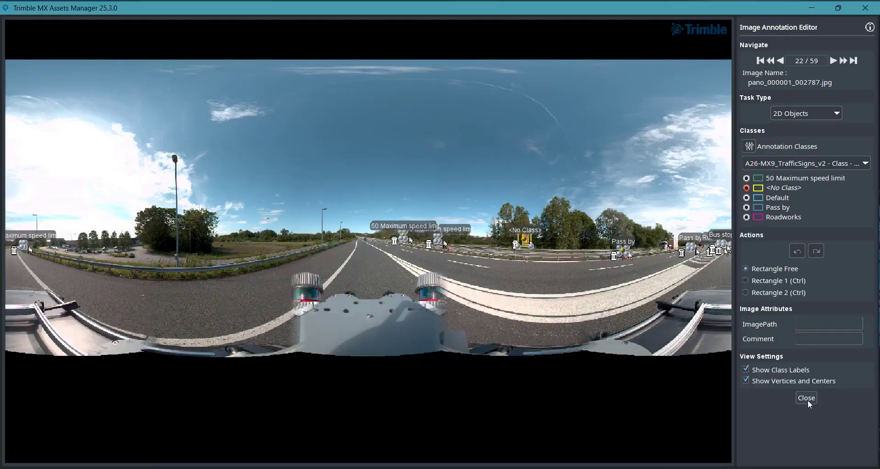
pyautogui.click(808, 400)
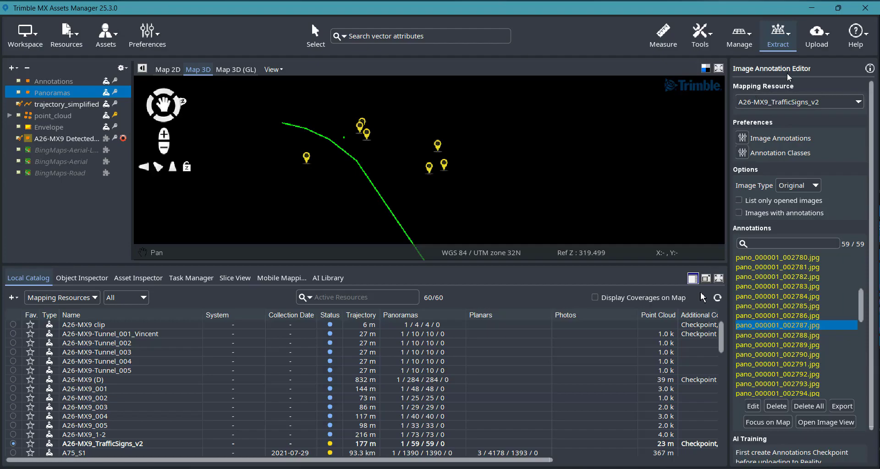
# Review the Image Annotations and Annotation Classes preferences without changing them, and focus the map on pano_000001_002787.jpg
pyautogui.click(744, 139)
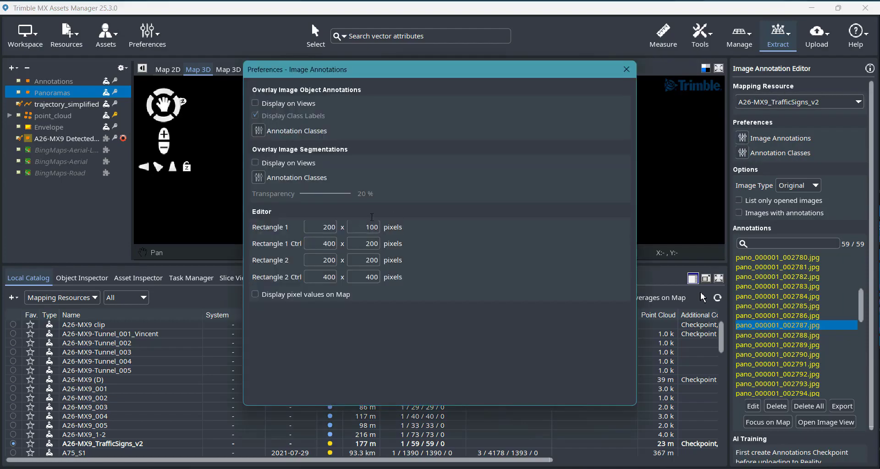
pyautogui.click(628, 70)
pyautogui.click(766, 155)
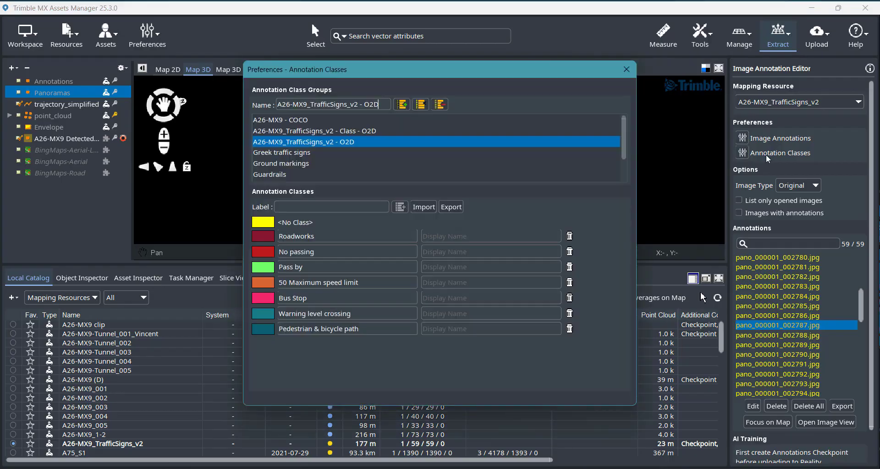
pyautogui.click(626, 70)
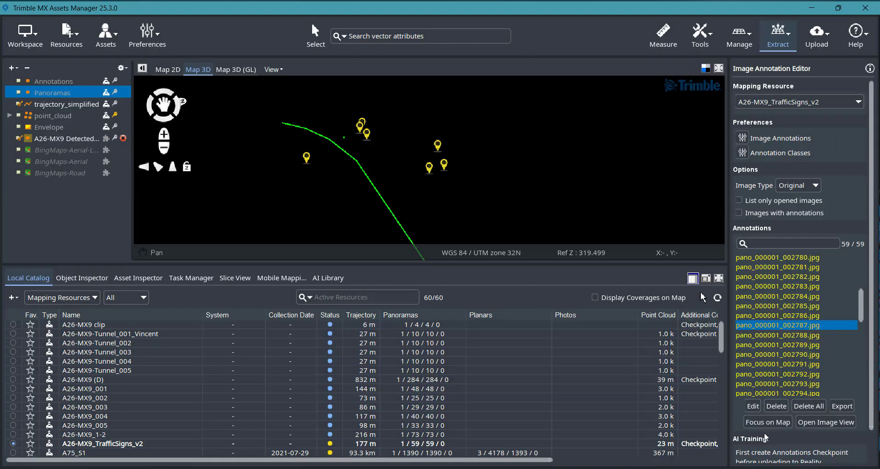
pyautogui.click(769, 422)
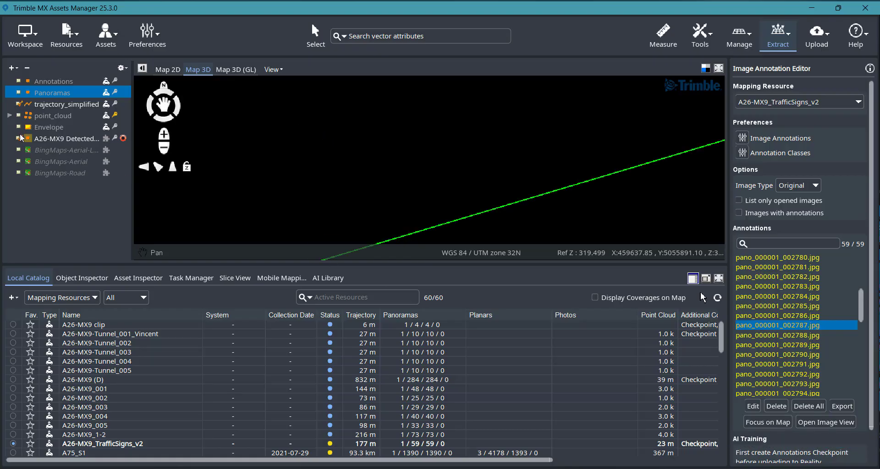
# Display the point cloud on the map and open the image view of pano_000001_002787.jpg
pyautogui.click(19, 116)
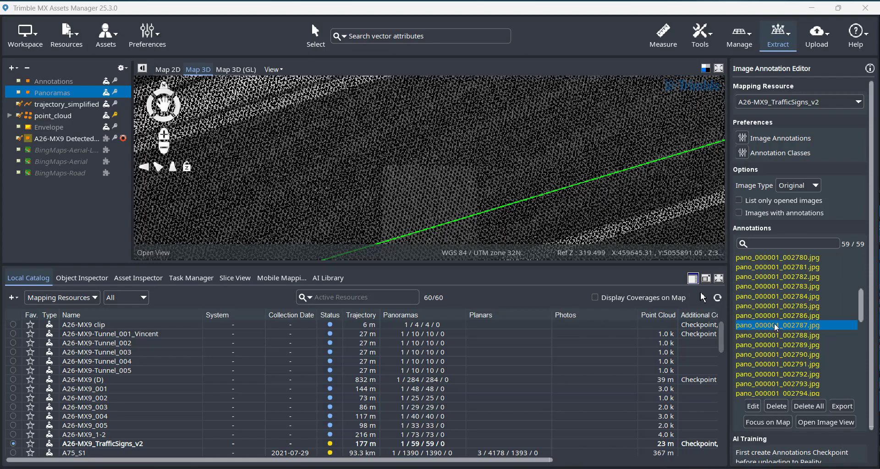
pyautogui.click(820, 422)
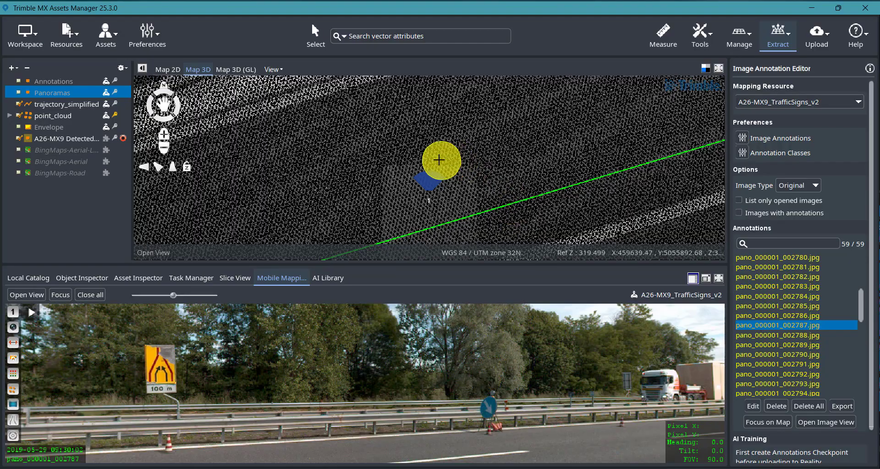
# Open a mobile mapping view aimed at the detected sign just beyond the chevron road markings
pyautogui.scroll(5, 440, 159)
pyautogui.scroll(-2, 421, 162)
pyautogui.scroll(-2, 487, 159)
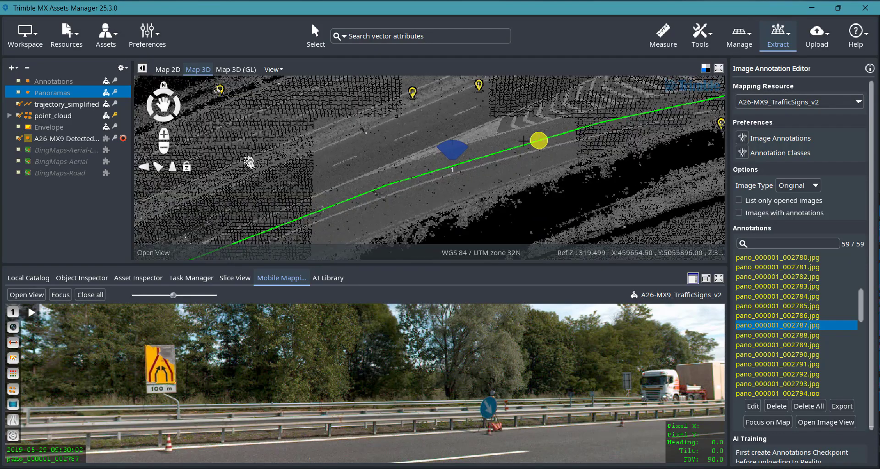
pyautogui.moveTo(674, 119); pyautogui.dragTo(369, 189)
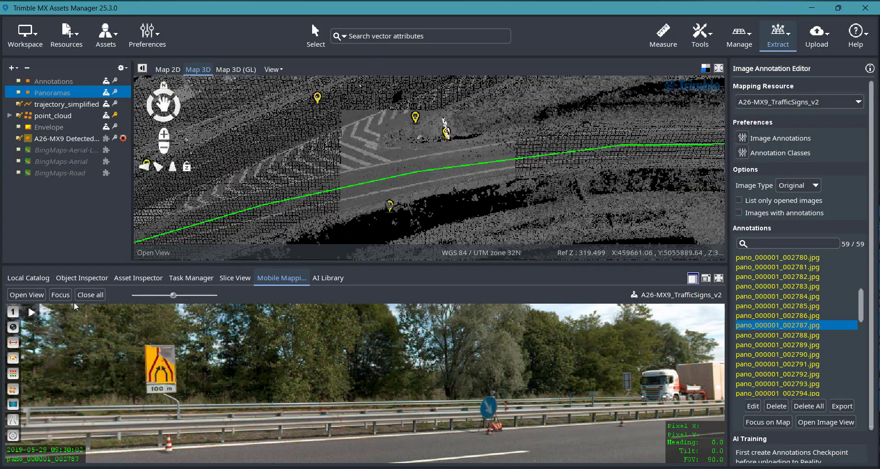
pyautogui.click(29, 294)
pyautogui.click(444, 131)
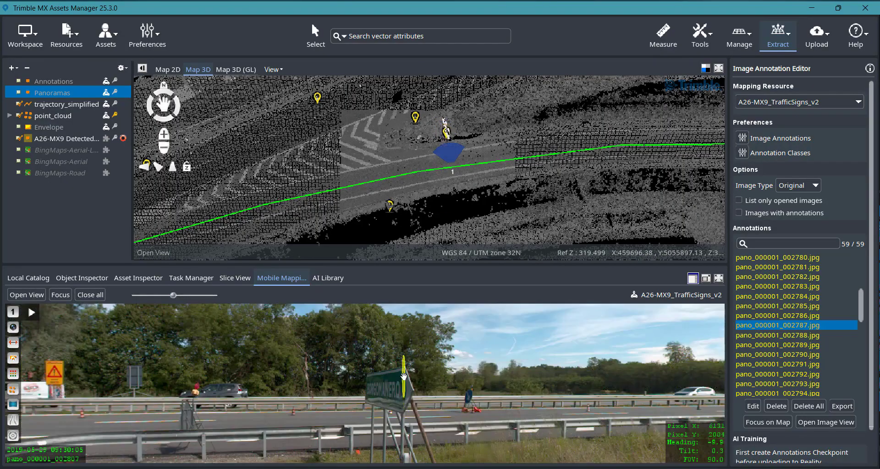
# List only the opened images, inspect the annotations of pano_000001_002807.jpg in the image editor, and close it
pyautogui.click(739, 202)
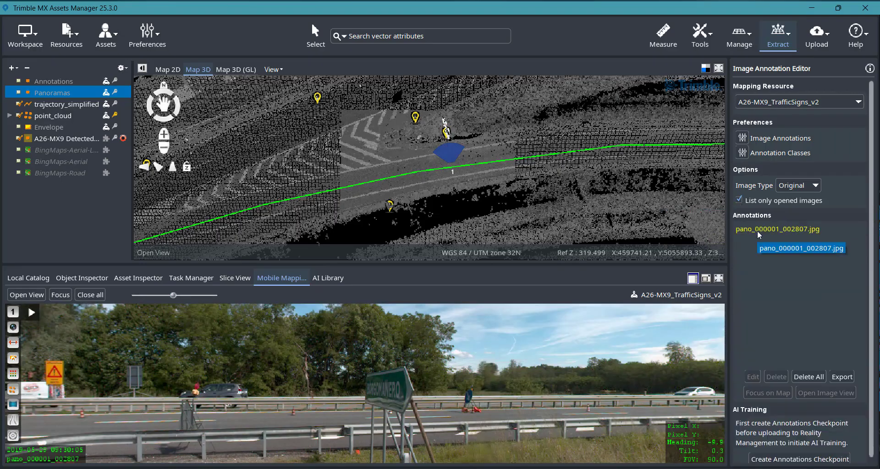
pyautogui.click(421, 396)
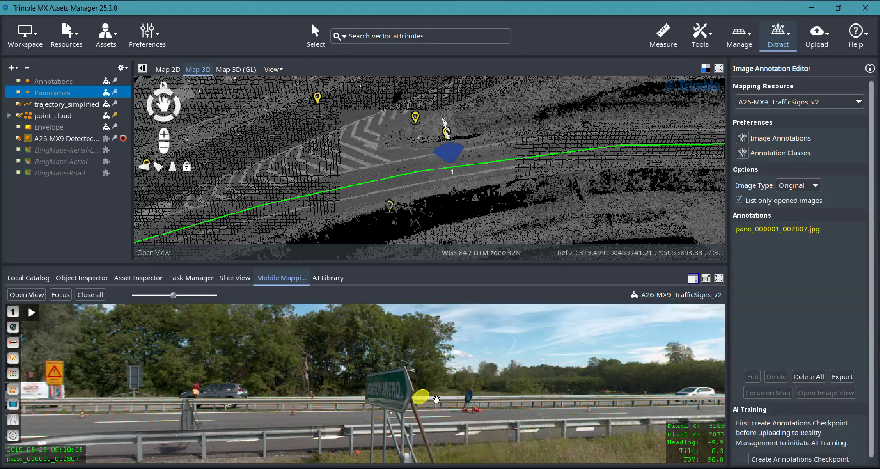
pyautogui.click(410, 417)
pyautogui.click(415, 414)
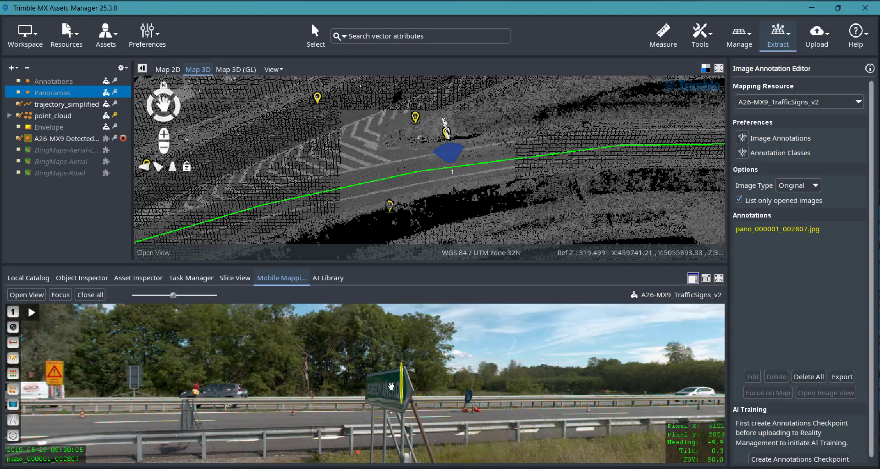
pyautogui.click(783, 229)
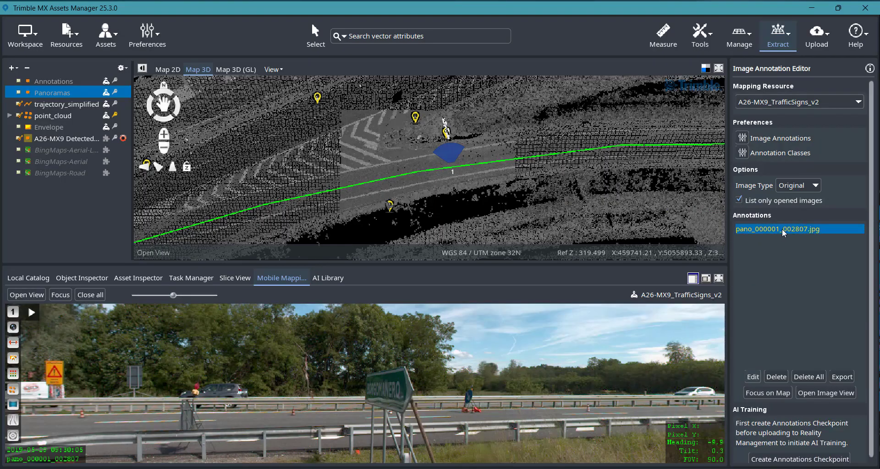
pyautogui.doubleClick(757, 231)
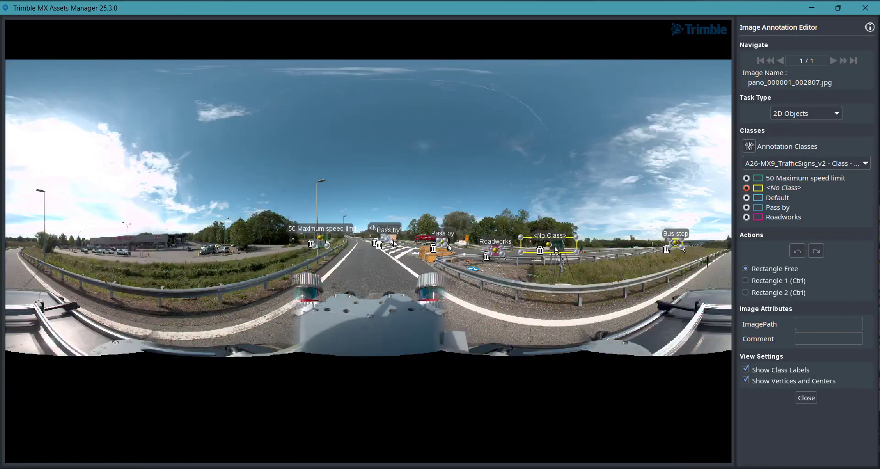
pyautogui.click(808, 398)
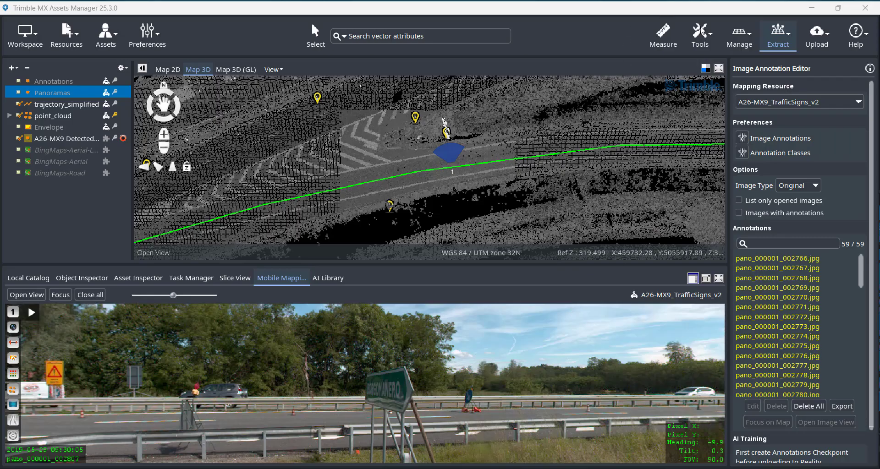
# Check the Delivery settings for clipping by AI-labeled images, and return to the Image Annotation Editor
pyautogui.click(750, 40)
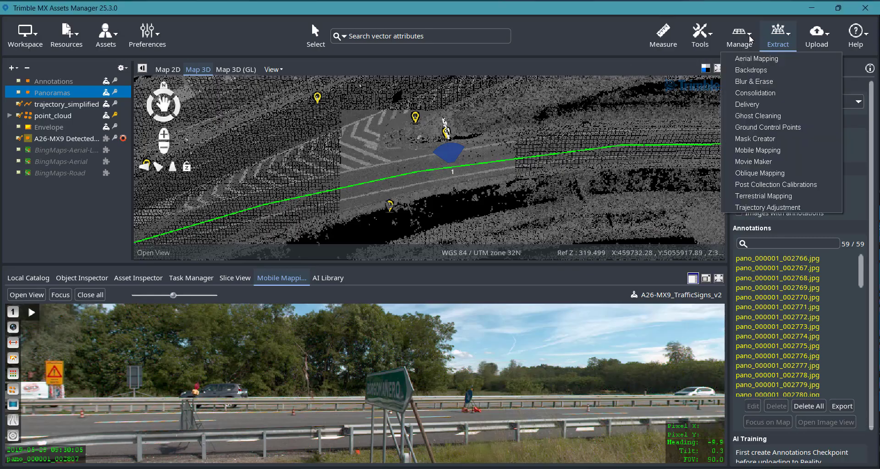
pyautogui.click(754, 105)
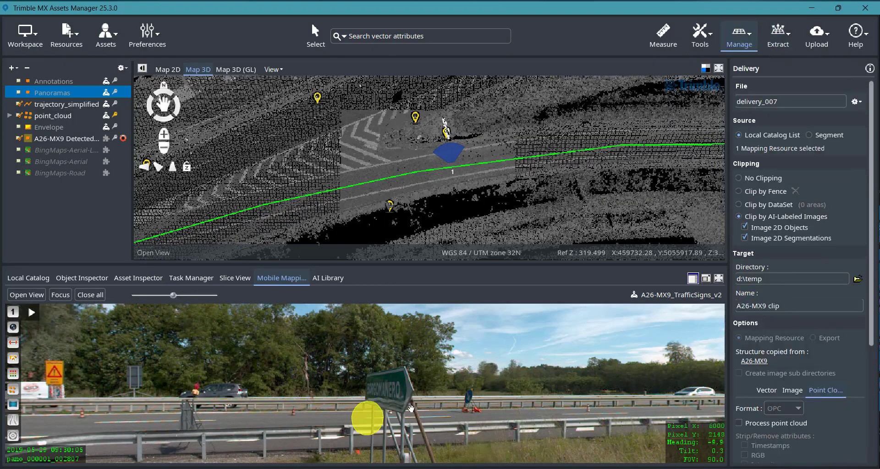
pyautogui.click(791, 41)
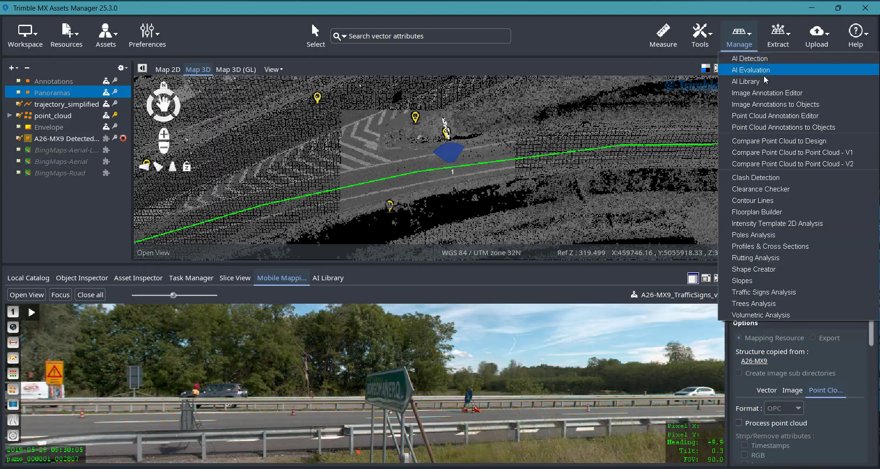
pyautogui.click(779, 93)
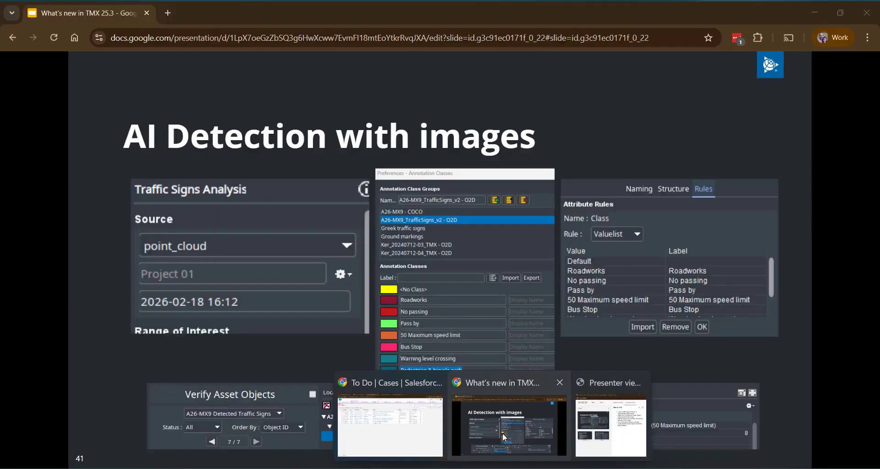
pyautogui.click(507, 427)
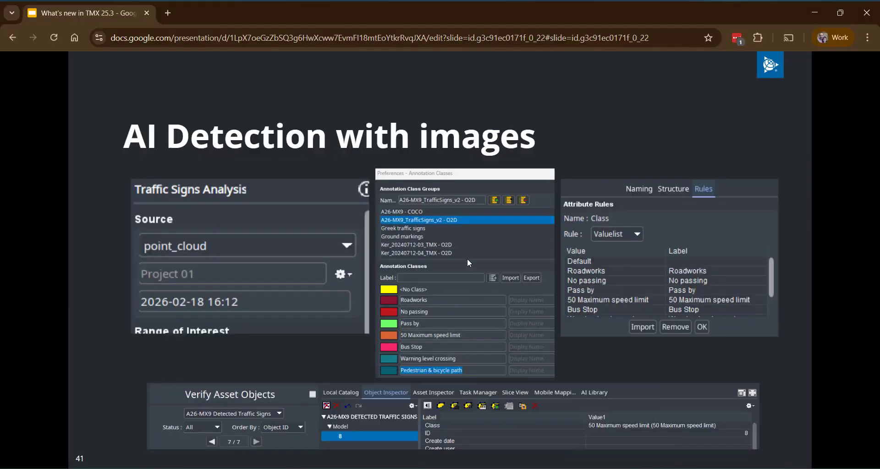
pyautogui.press('Right')
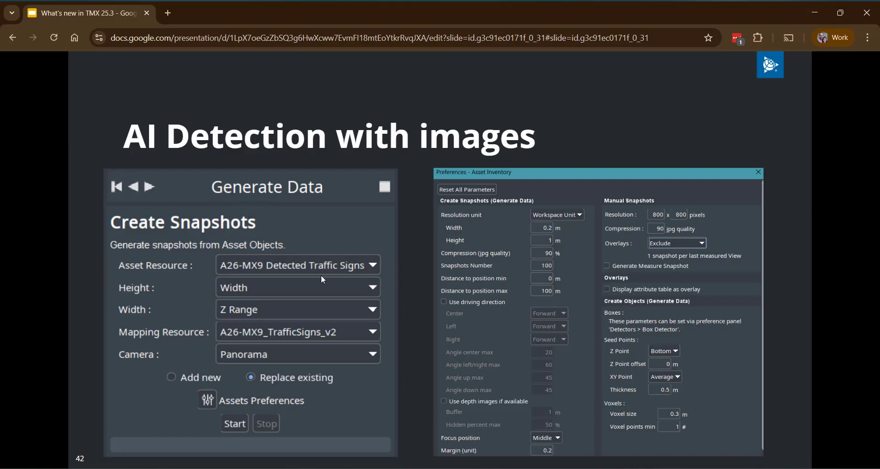
pyautogui.press('Right')
pyautogui.press('Left')
pyautogui.press('Right')
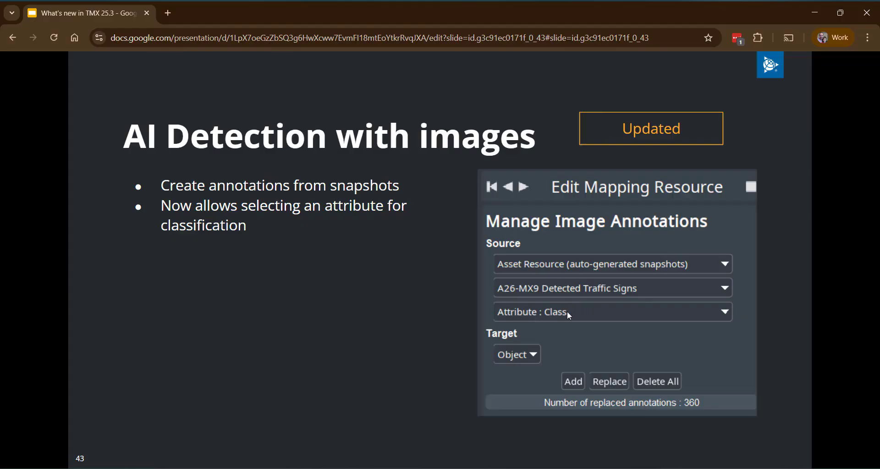
pyautogui.press('Right')
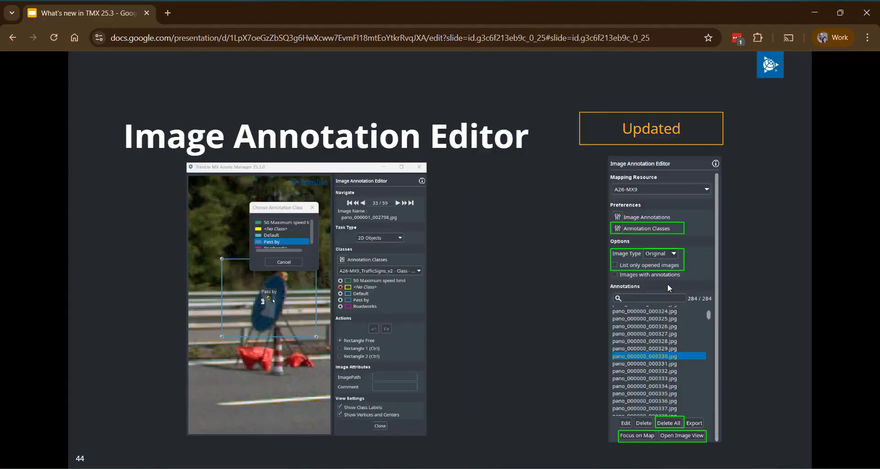
pyautogui.press('Right')
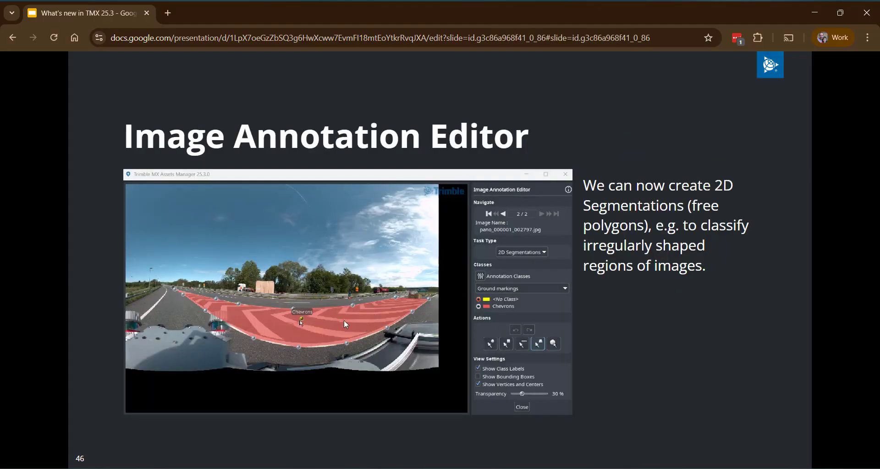
pyautogui.press('Right')
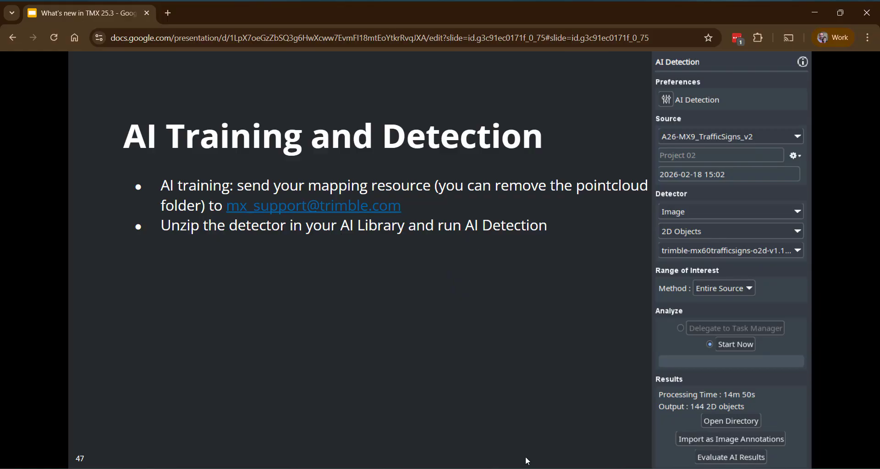
pyautogui.click(517, 468)
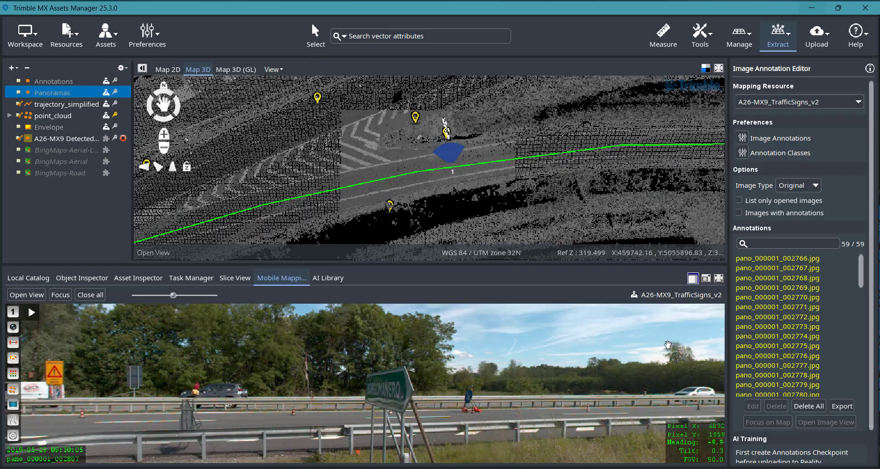
# Look at the AI Library's local detector folder and refresh the library list
pyautogui.click(328, 278)
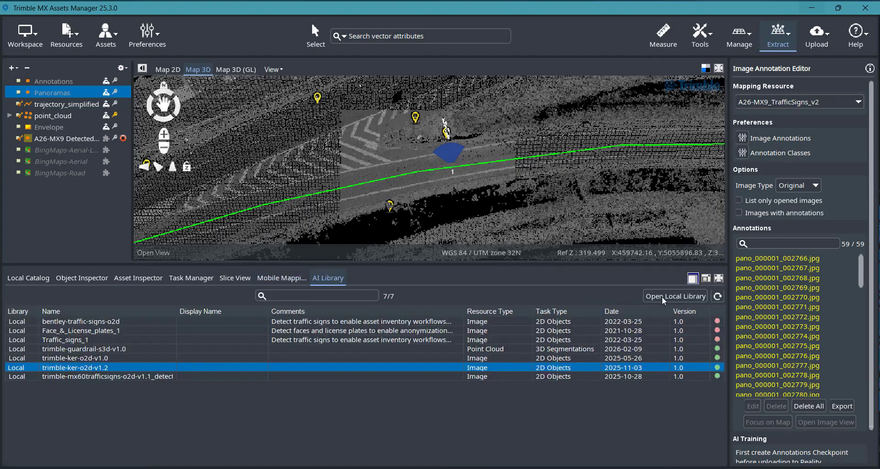
pyautogui.click(662, 296)
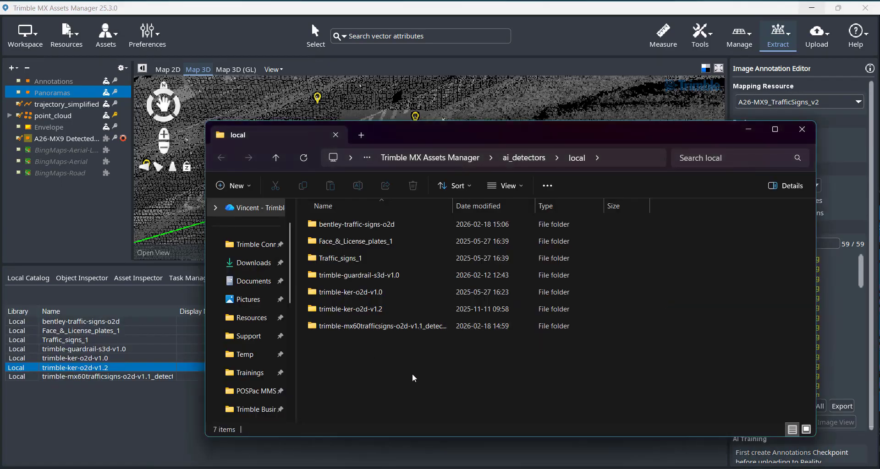
pyautogui.click(130, 431)
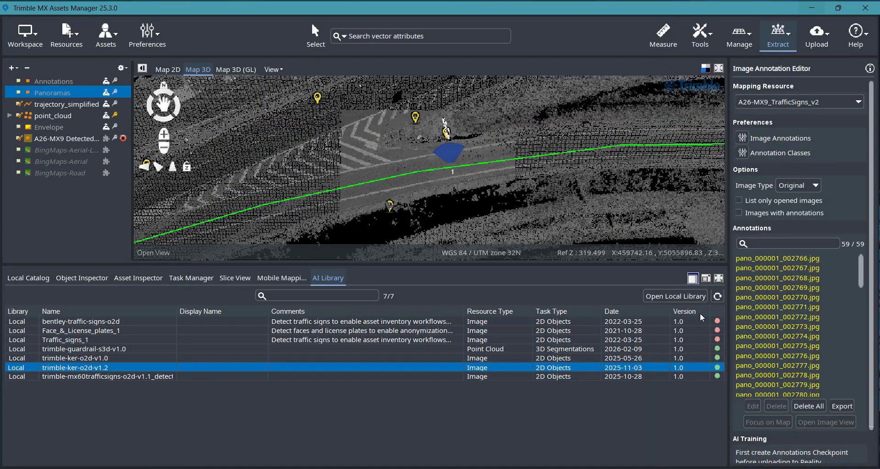
pyautogui.click(717, 297)
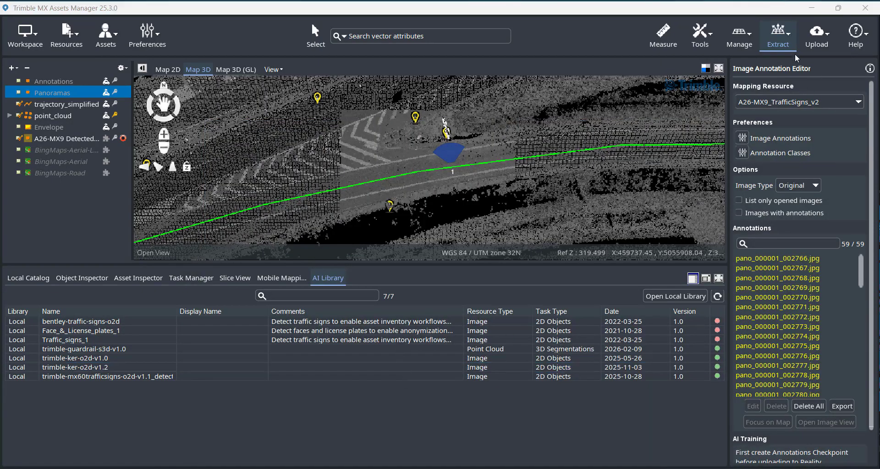
# Open AI Detection and delete the existing Project 02 of A26-MX9_TrafficSigns_v2
pyautogui.click(788, 35)
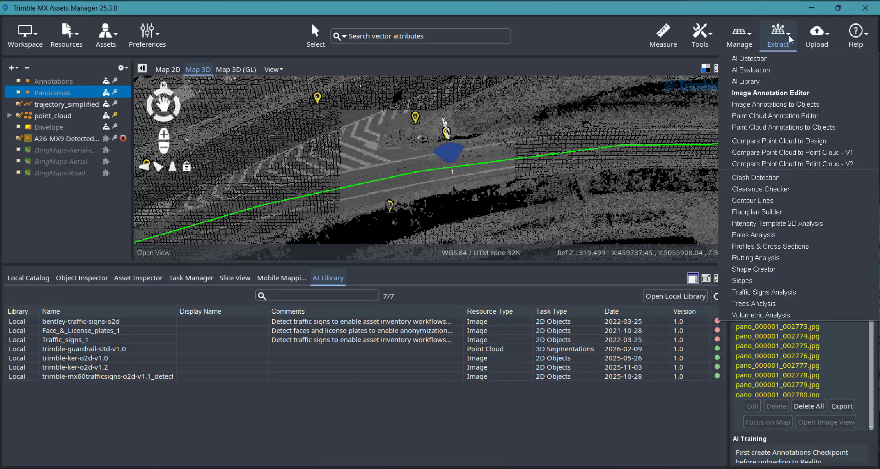
pyautogui.click(767, 59)
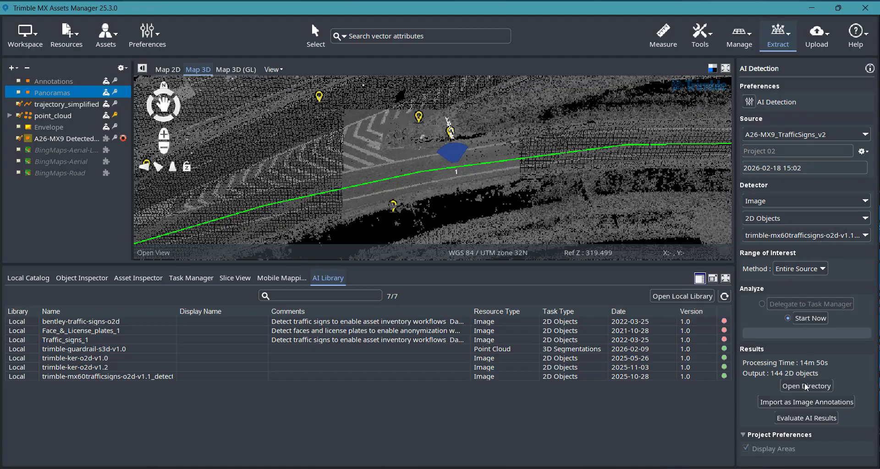
pyautogui.click(866, 153)
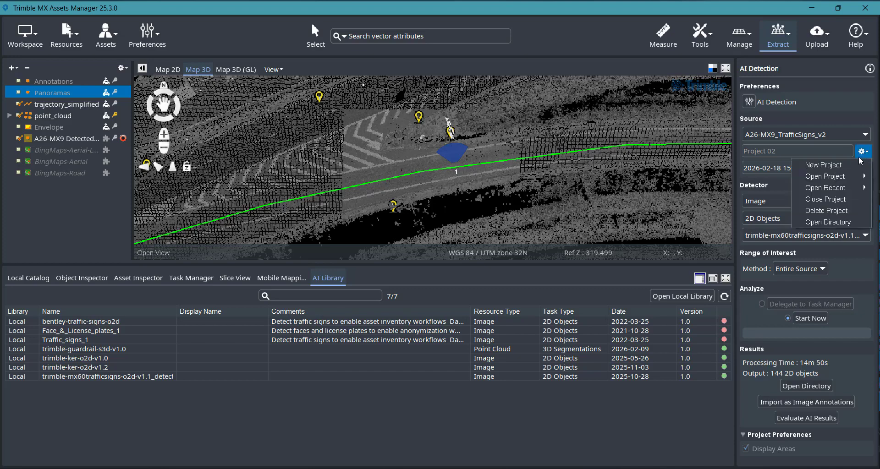
pyautogui.click(835, 214)
pyautogui.click(401, 254)
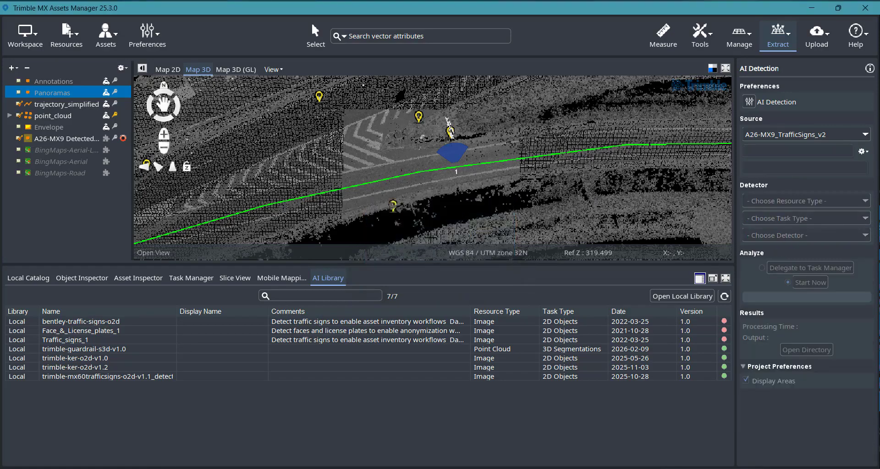
# Create a new AI Detection project using the Image resource type, 2D Objects task and the trimble-mx60trafficsigns-o2d-v1.1_detector
pyautogui.click(864, 151)
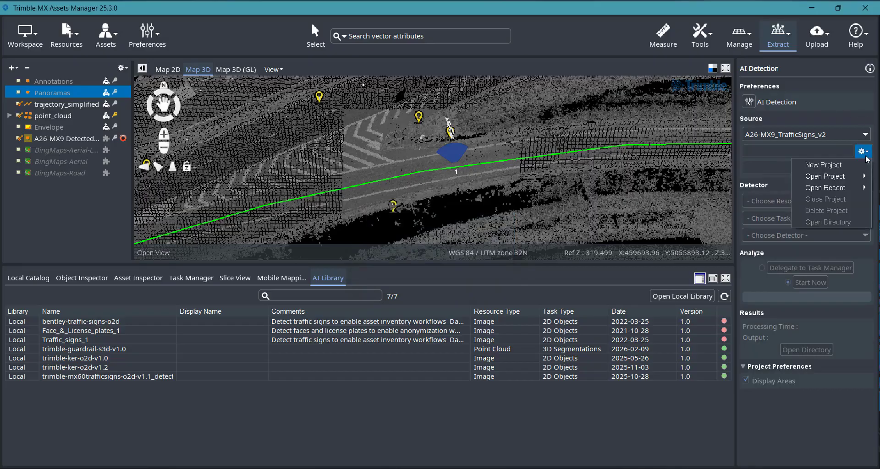
pyautogui.click(823, 166)
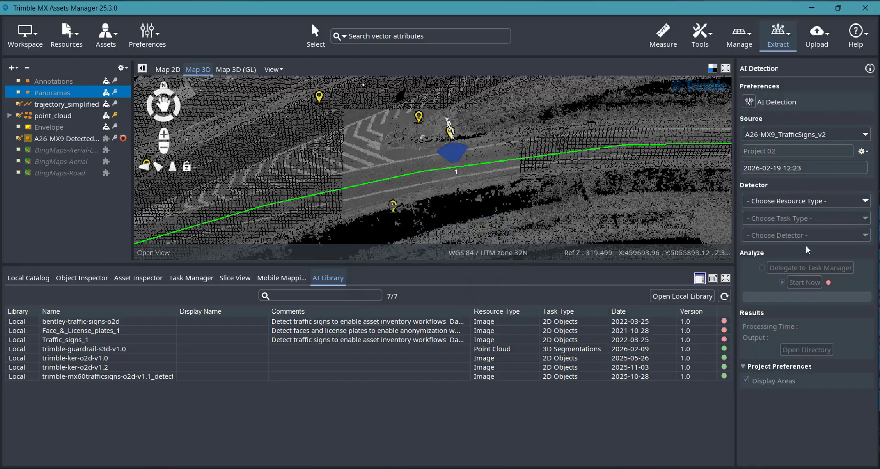
pyautogui.click(807, 203)
pyautogui.click(774, 236)
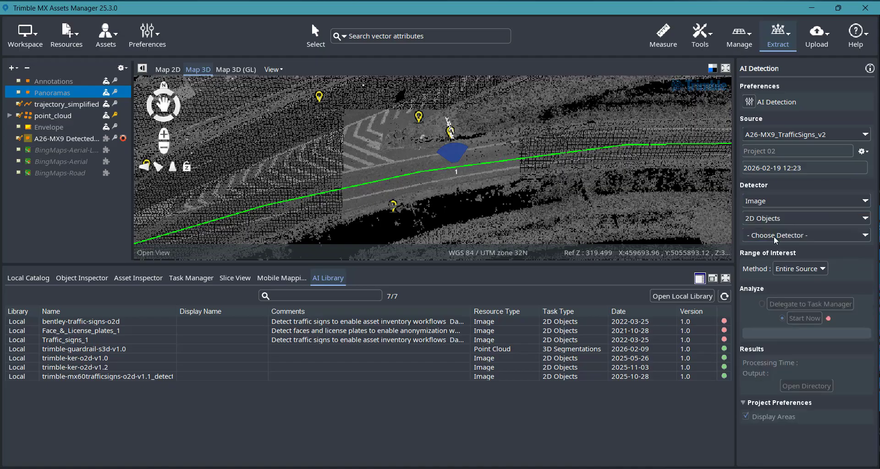
pyautogui.click(795, 237)
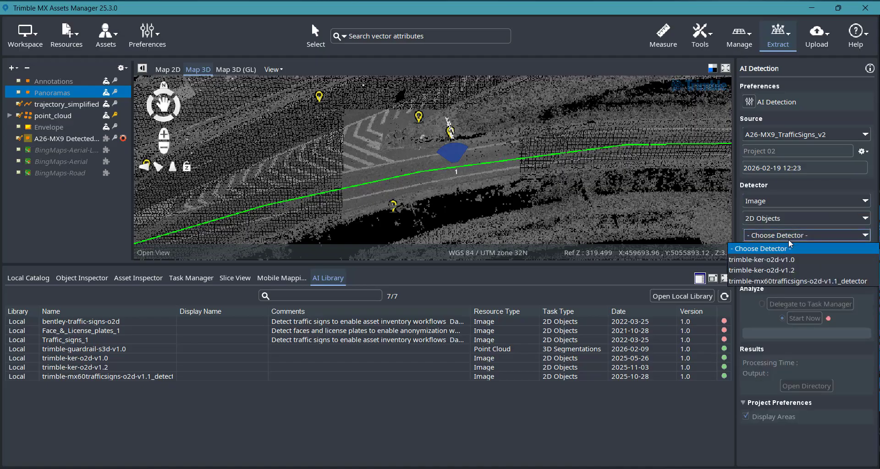
pyautogui.click(784, 280)
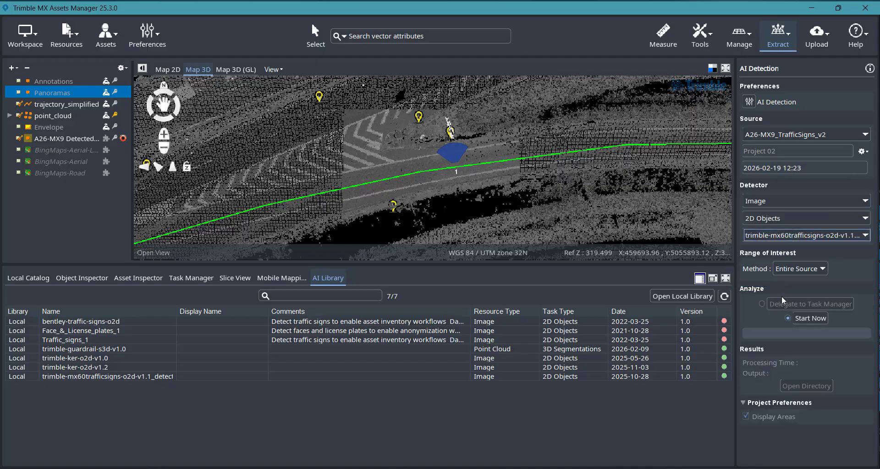
# Run the AI detection immediately on the entire source, and briefly show the Annotations layer on the map
pyautogui.click(802, 318)
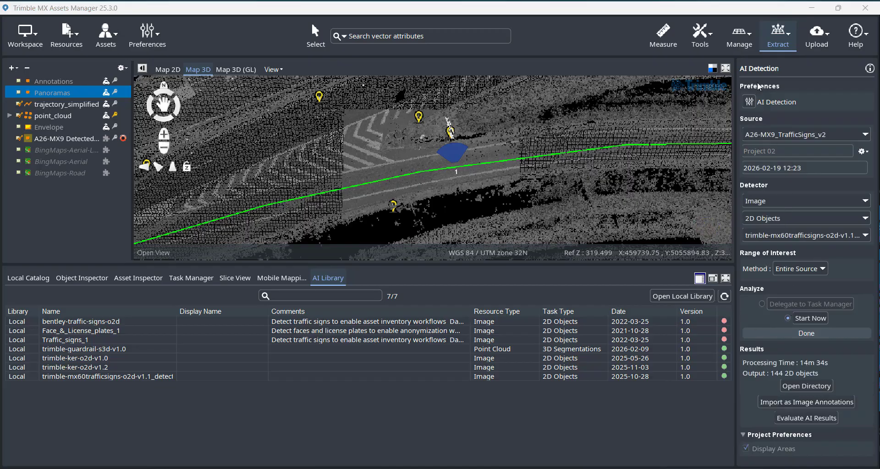
pyautogui.click(18, 81)
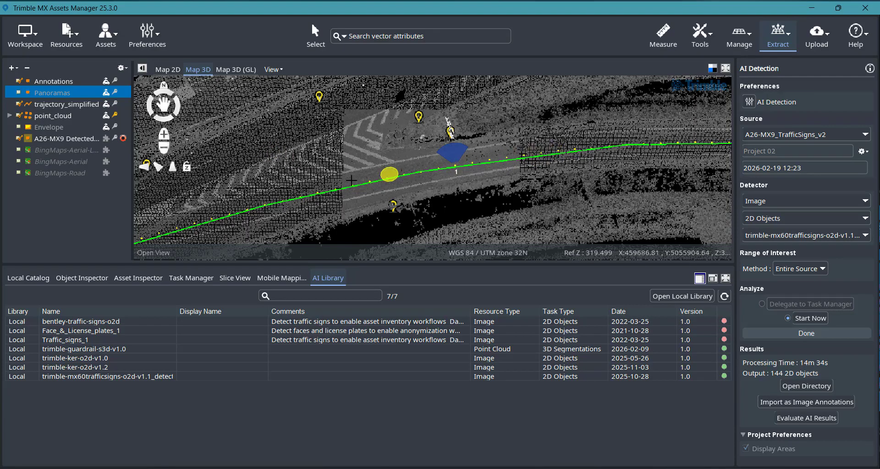
pyautogui.click(19, 82)
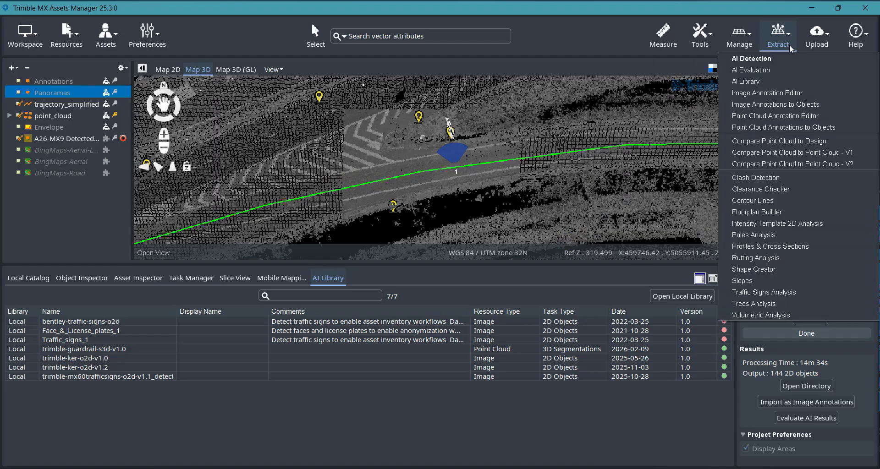
pyautogui.click(766, 71)
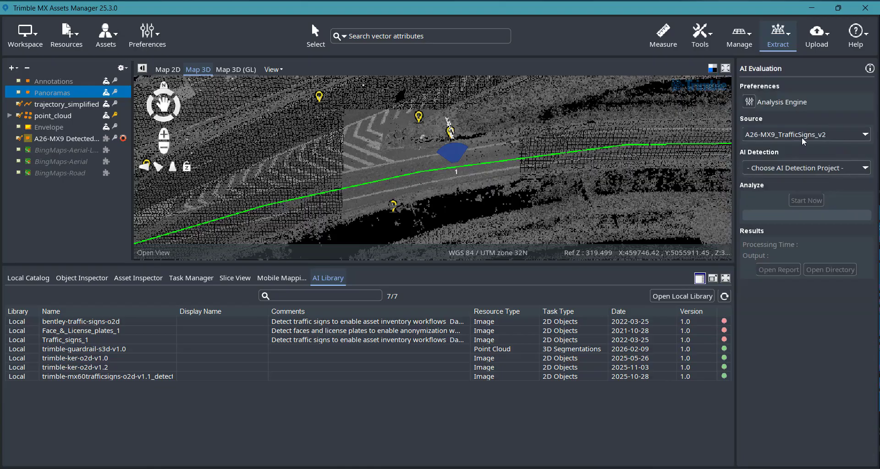
pyautogui.click(866, 168)
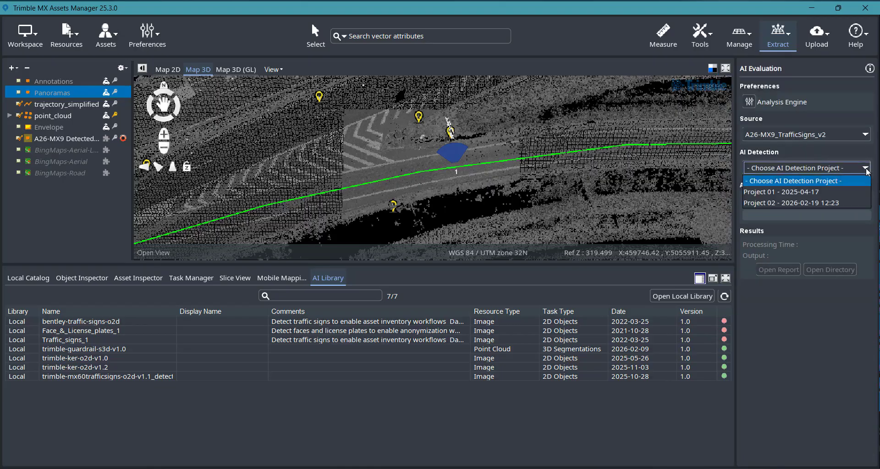
pyautogui.click(805, 204)
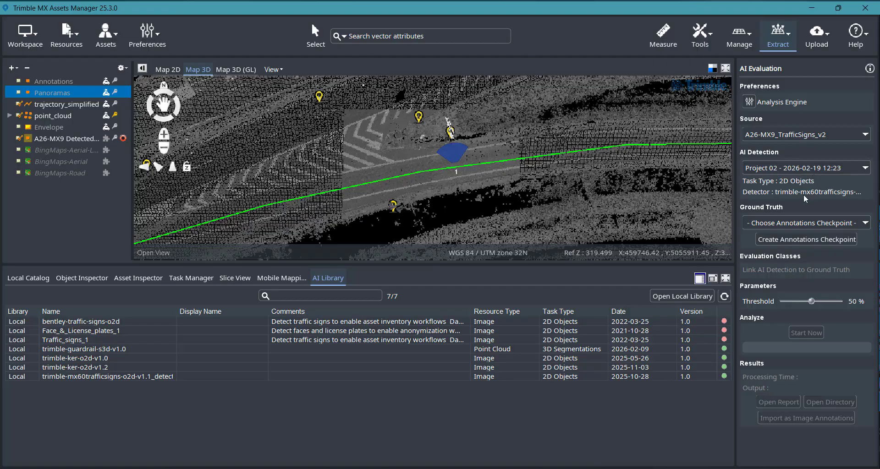
# Create a new annotations checkpoint for the ground truth with the default description, and finish the procedure
pyautogui.click(863, 226)
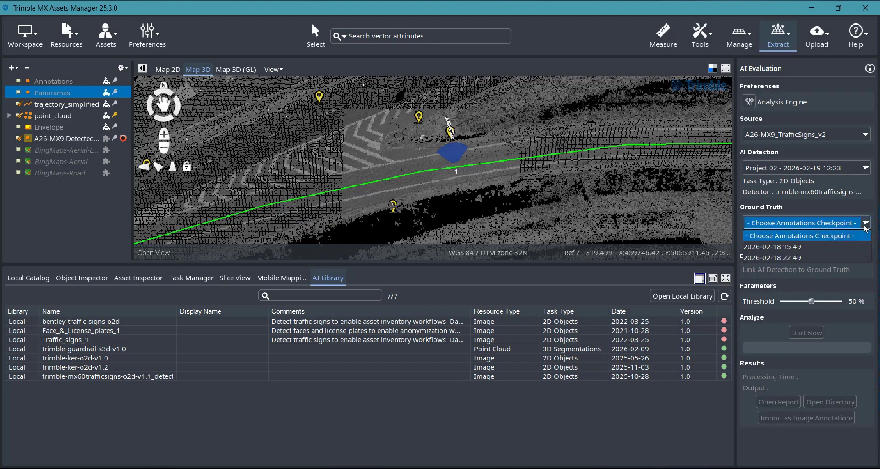
pyautogui.click(783, 260)
pyautogui.click(801, 241)
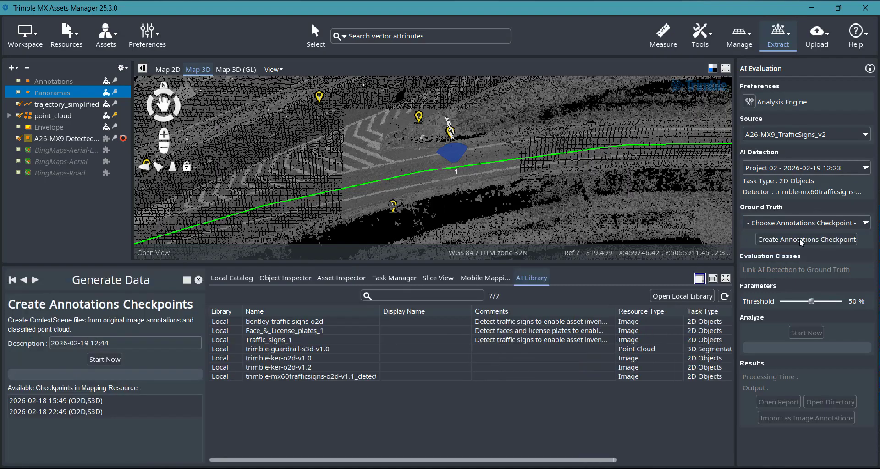
pyautogui.click(106, 360)
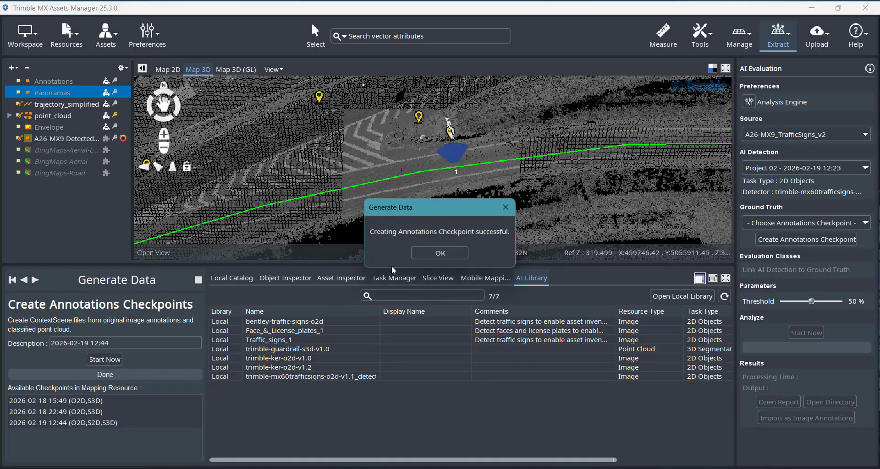
pyautogui.click(418, 253)
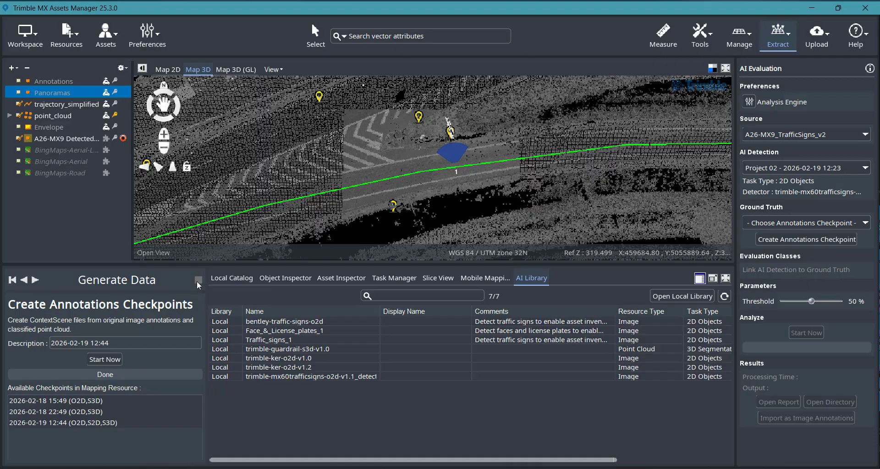
pyautogui.click(198, 281)
pyautogui.click(812, 224)
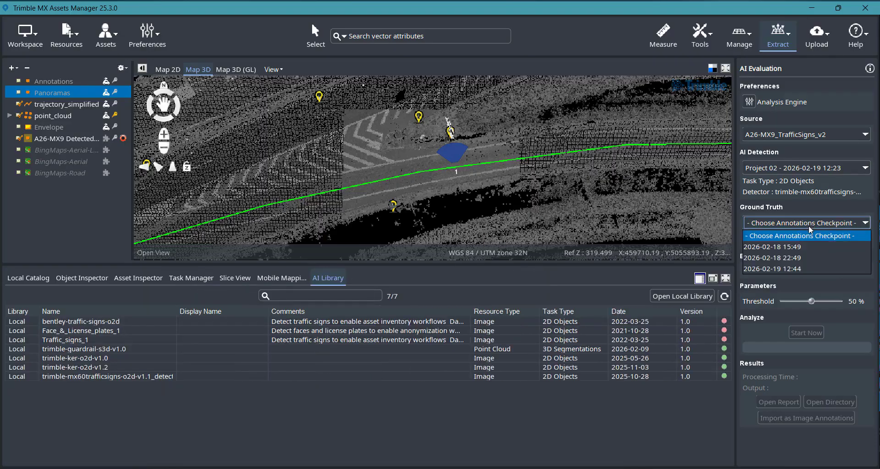
pyautogui.click(784, 271)
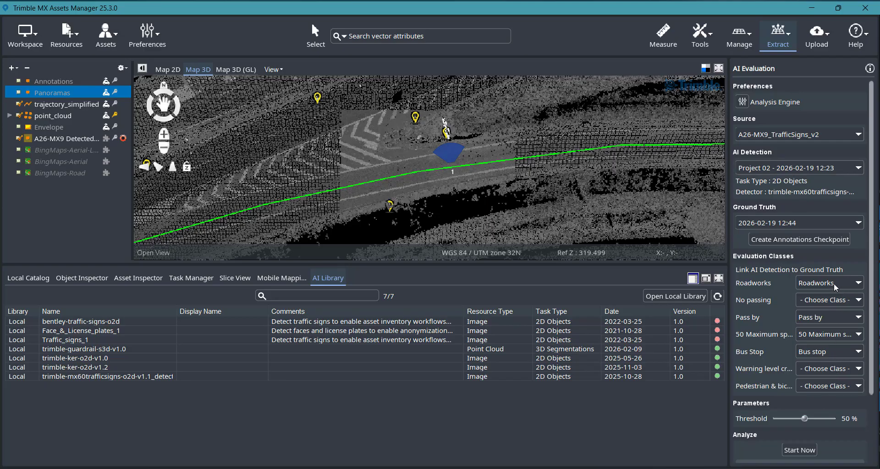
pyautogui.scroll(-1, 830, 304)
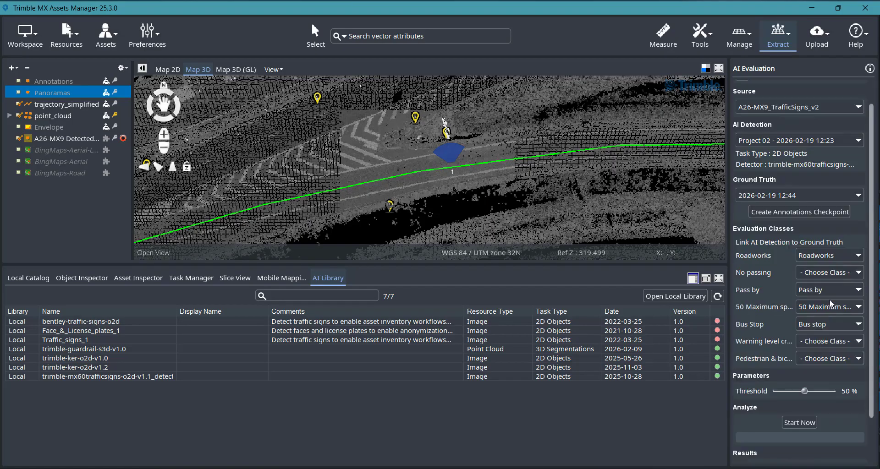
pyautogui.scroll(1, 835, 311)
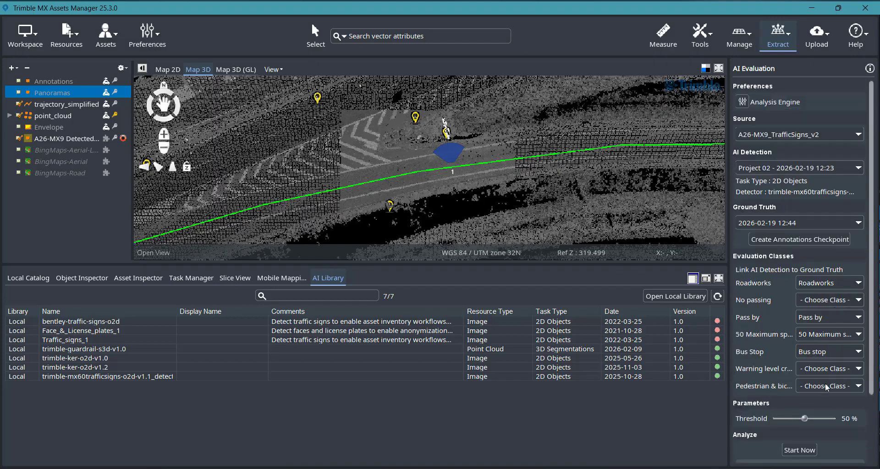
pyautogui.click(800, 451)
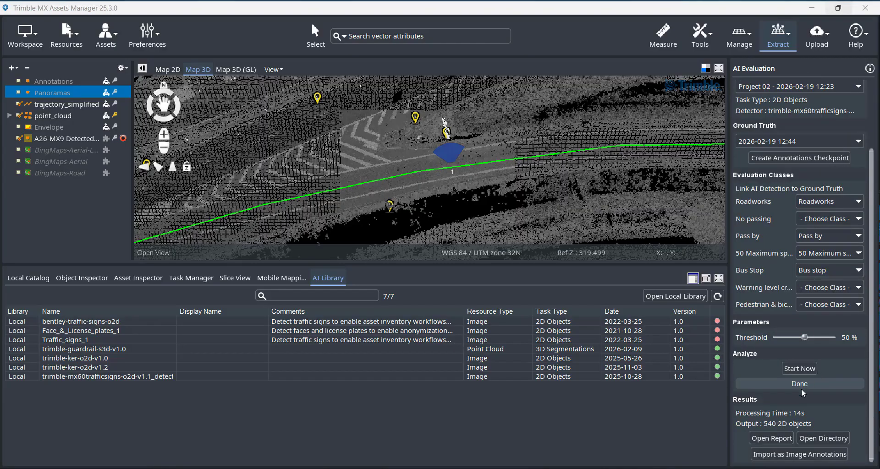
# Open the Image Annotation Evaluation Report, review the label precision and evaluation details, and close the report
pyautogui.click(774, 439)
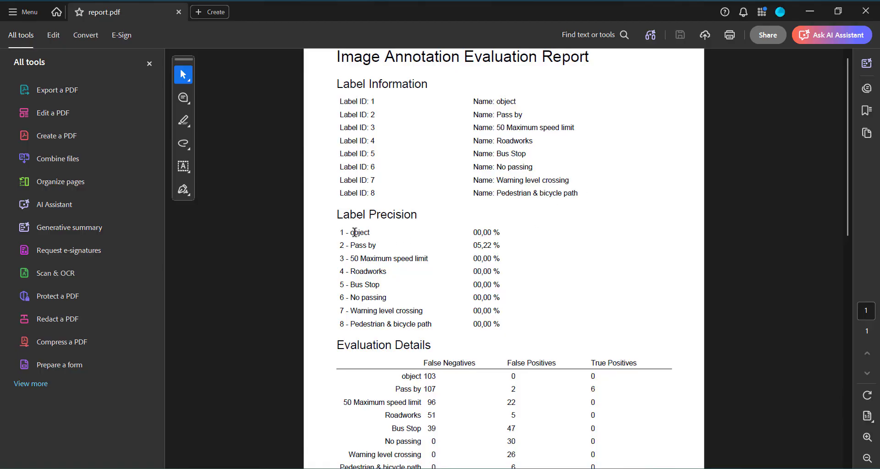
pyautogui.moveTo(342, 232); pyautogui.dragTo(500, 326)
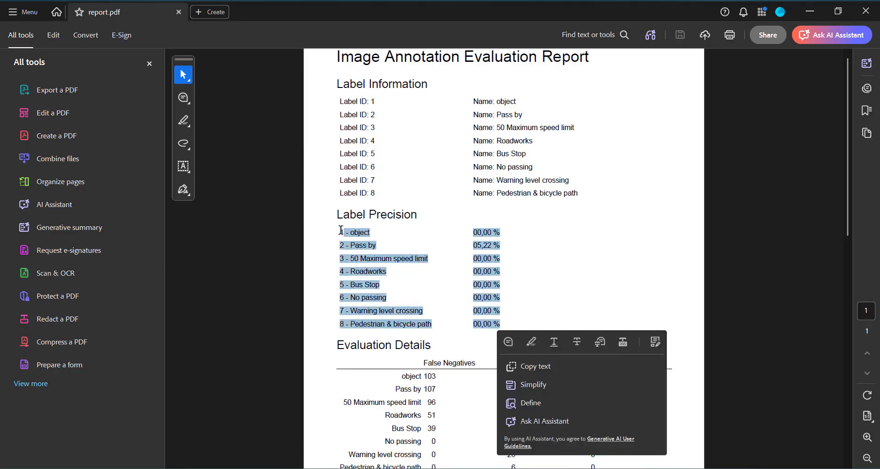
pyautogui.moveTo(340, 232); pyautogui.dragTo(448, 248)
pyautogui.click(448, 248)
pyautogui.moveTo(504, 247); pyautogui.dragTo(474, 246)
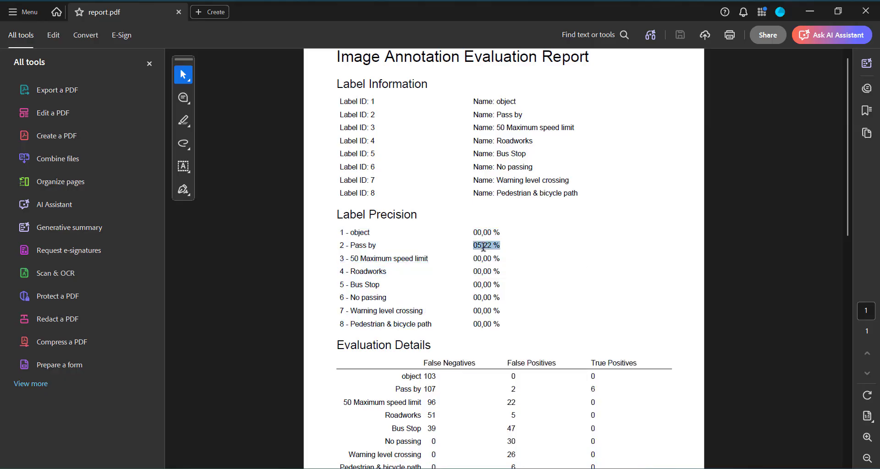
pyautogui.click(561, 235)
pyautogui.scroll(-2, 585, 229)
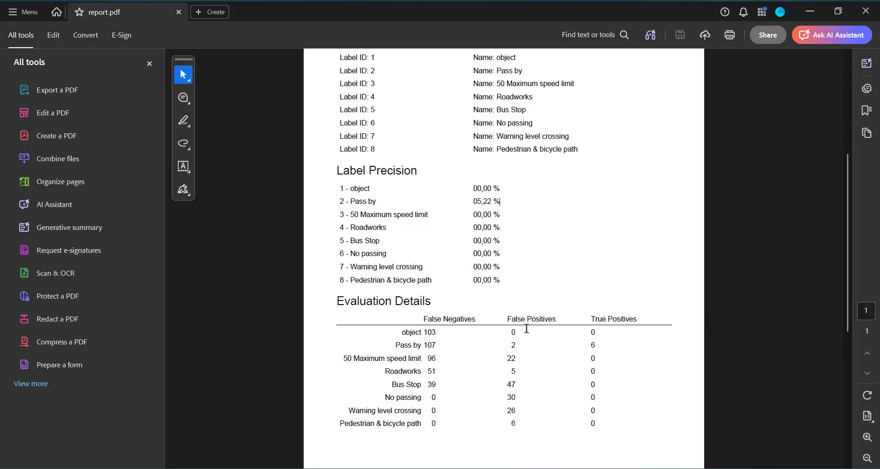
pyautogui.scroll(-1, 559, 337)
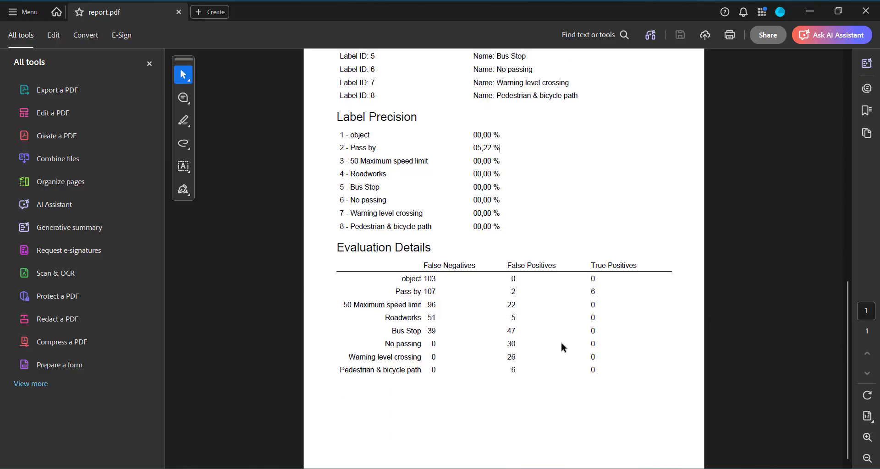
pyautogui.scroll(2, 561, 340)
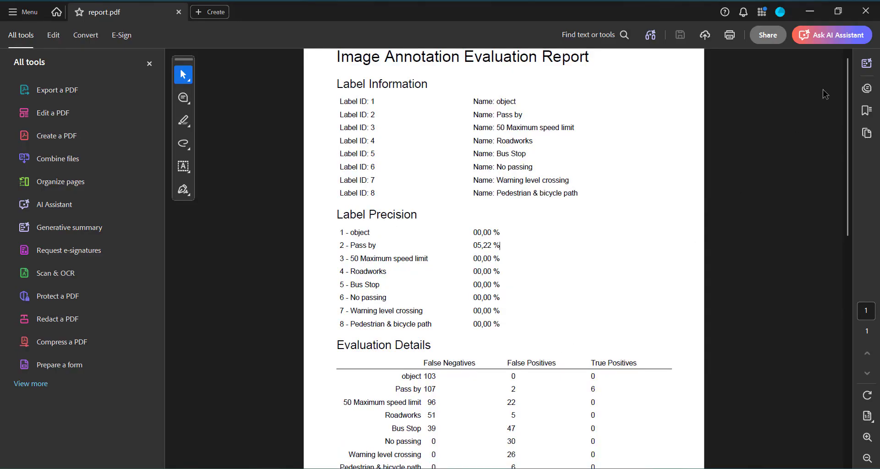
pyautogui.click(866, 12)
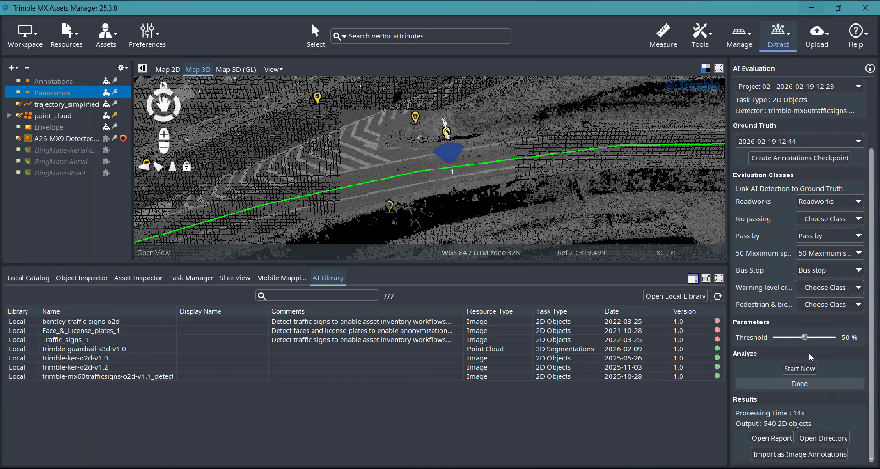
# Import the evaluation results as image annotations, replacing the existing Object annotations, and finish the procedure
pyautogui.click(793, 455)
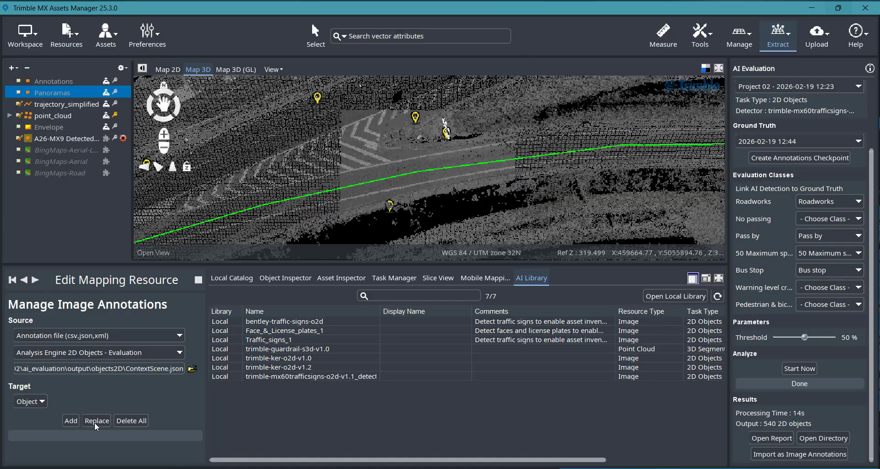
pyautogui.click(95, 422)
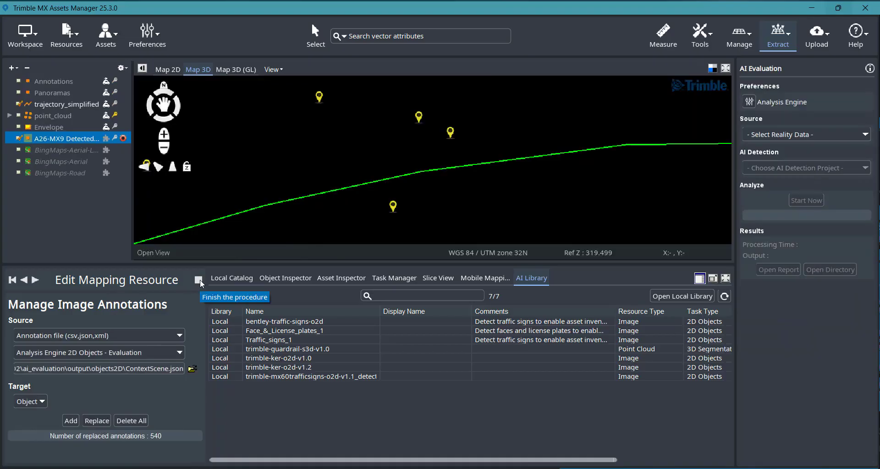
pyautogui.click(199, 280)
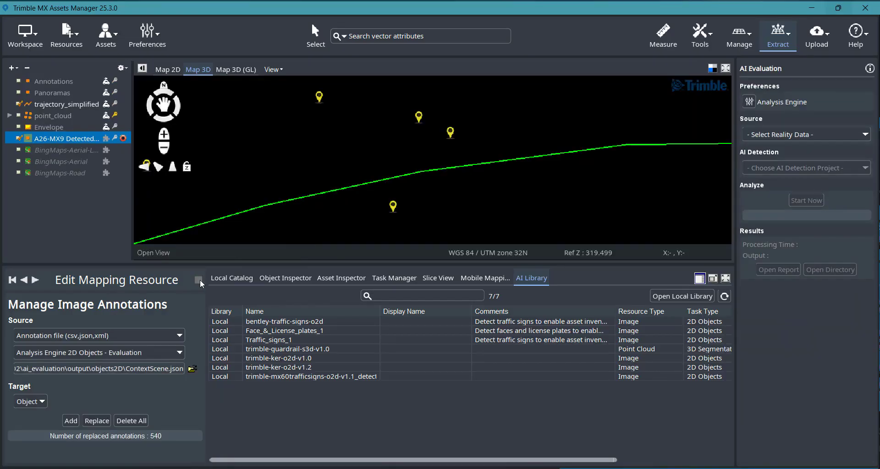
# Open pano_000001_002774.jpg from the Image Annotation Editor and examine the evaluation labels on its traffic signs around the panorama
pyautogui.click(790, 42)
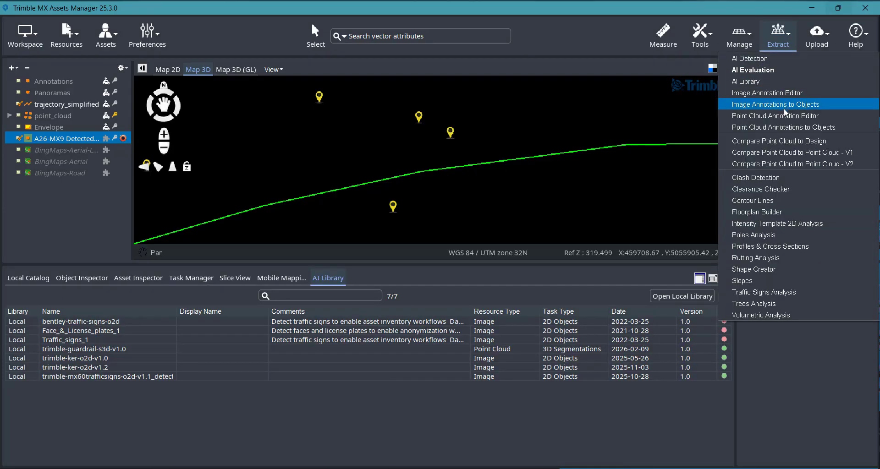
pyautogui.click(780, 93)
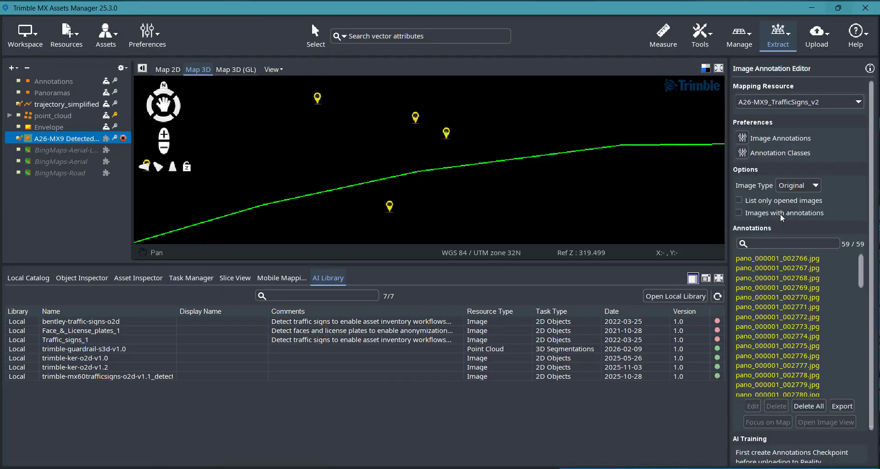
pyautogui.click(787, 337)
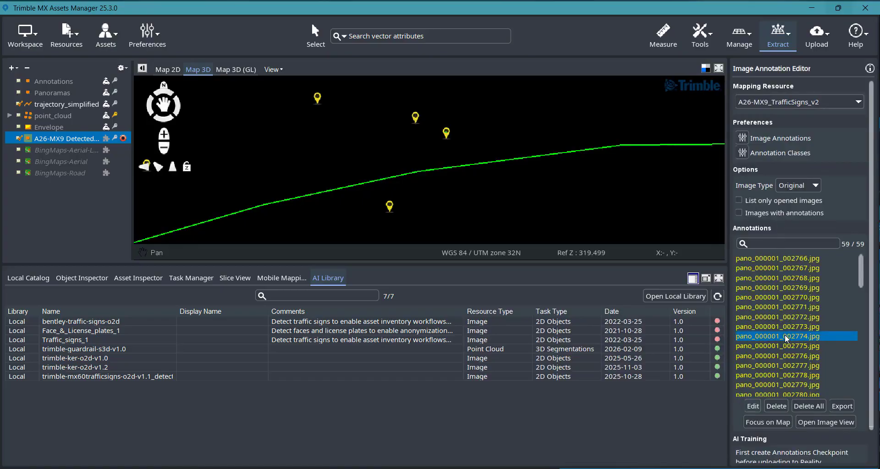
pyautogui.doubleClick(786, 336)
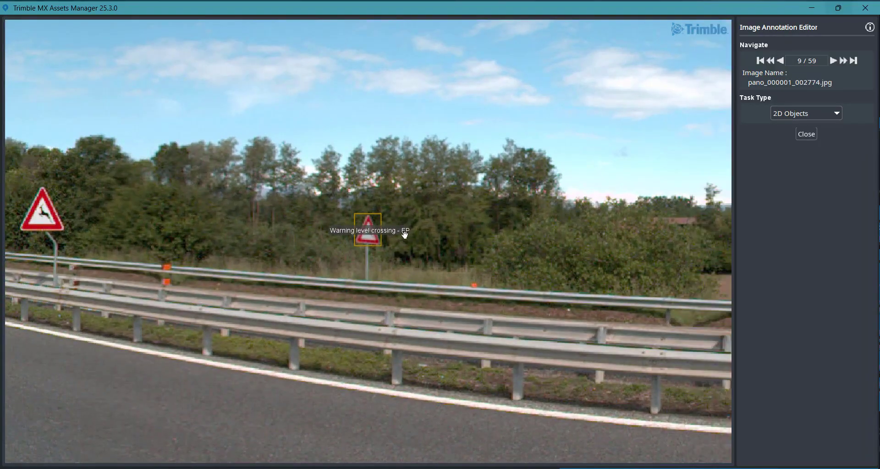
pyautogui.scroll(-3, 404, 236)
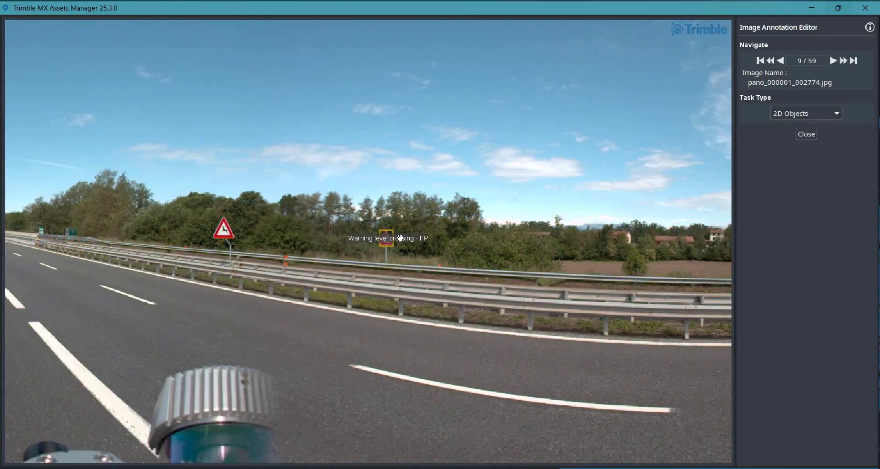
pyautogui.scroll(-3, 399, 238)
pyautogui.scroll(6, 398, 238)
pyautogui.scroll(-4, 398, 239)
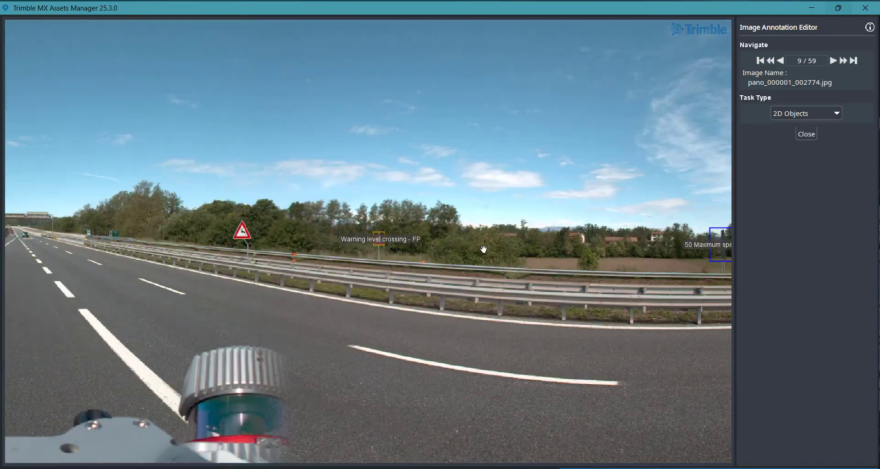
pyautogui.moveTo(483, 250); pyautogui.dragTo(309, 240)
pyautogui.scroll(2, 563, 239)
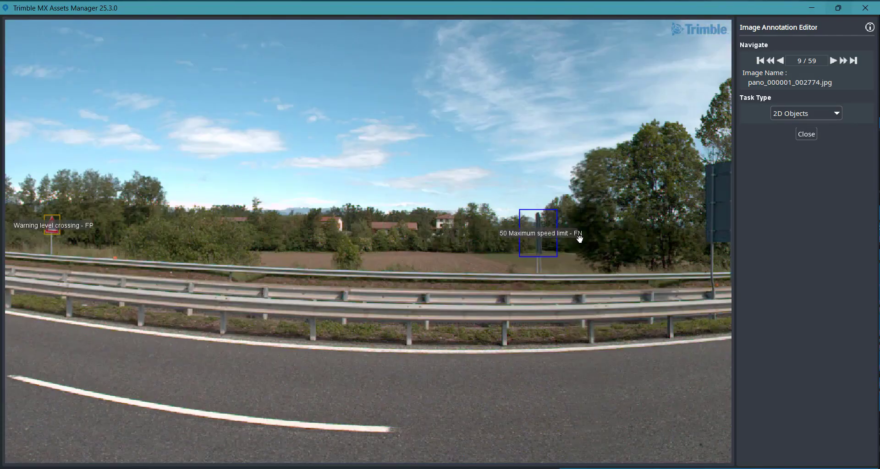
pyautogui.scroll(-5, 580, 239)
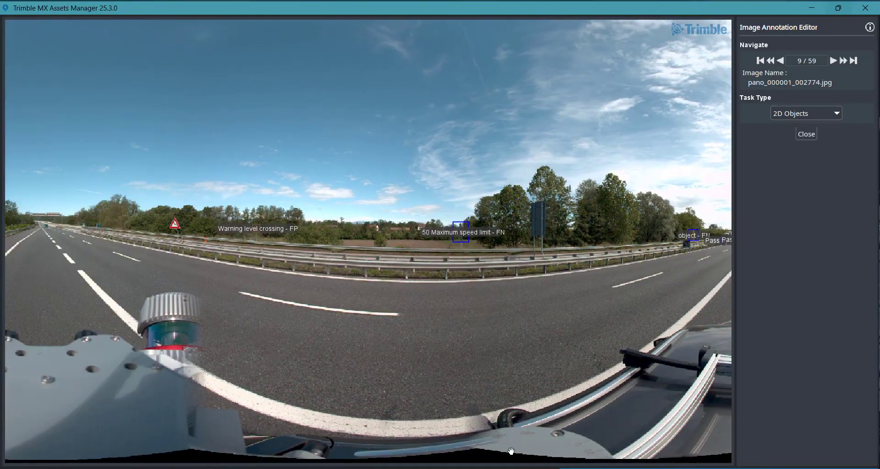
# Switch to the Google Slides presentation in the browser and advance to the Evaluate AI Results slide
pyautogui.click(504, 468)
pyautogui.click(501, 432)
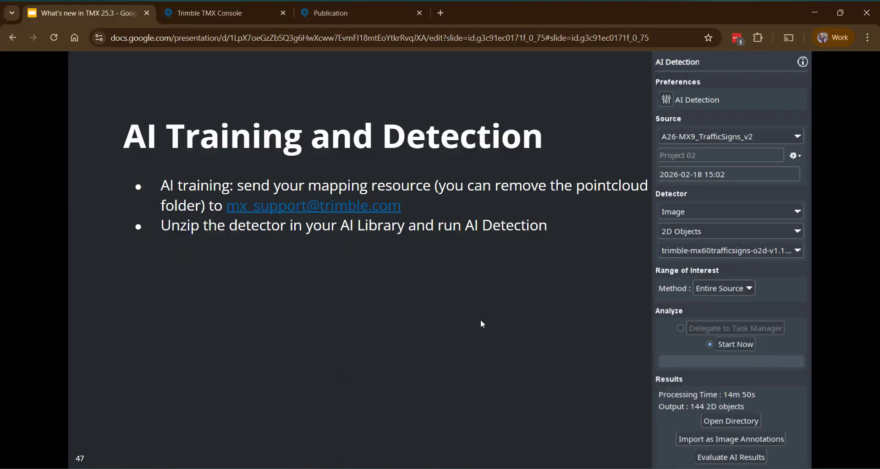
pyautogui.click(476, 299)
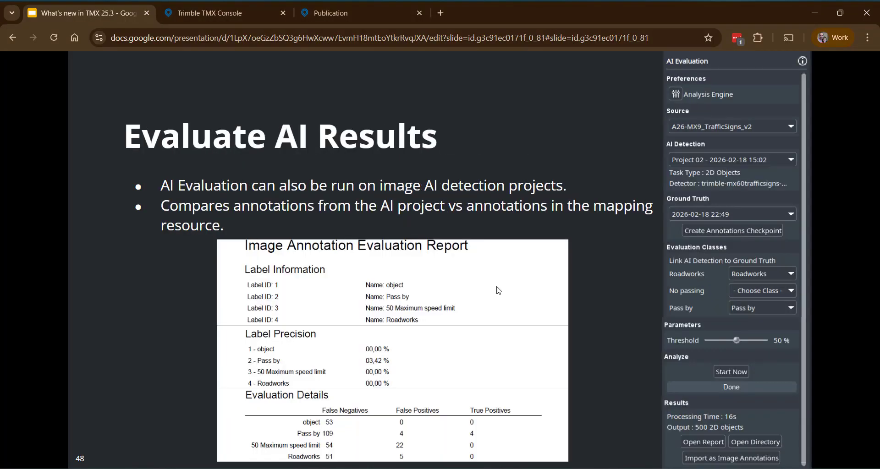
# Advance the presentation through the AI Evaluation slide to Image Annotations to Objects, and switch back to Trimble MX Assets Manager
pyautogui.click(499, 290)
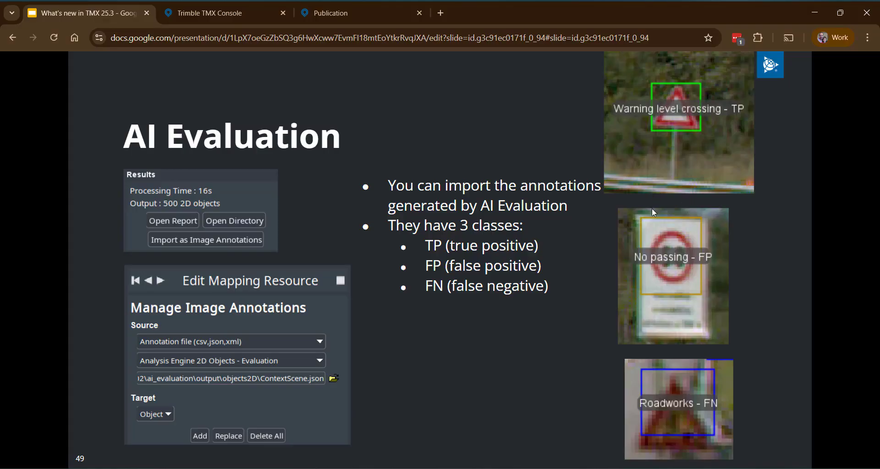
pyautogui.click(632, 198)
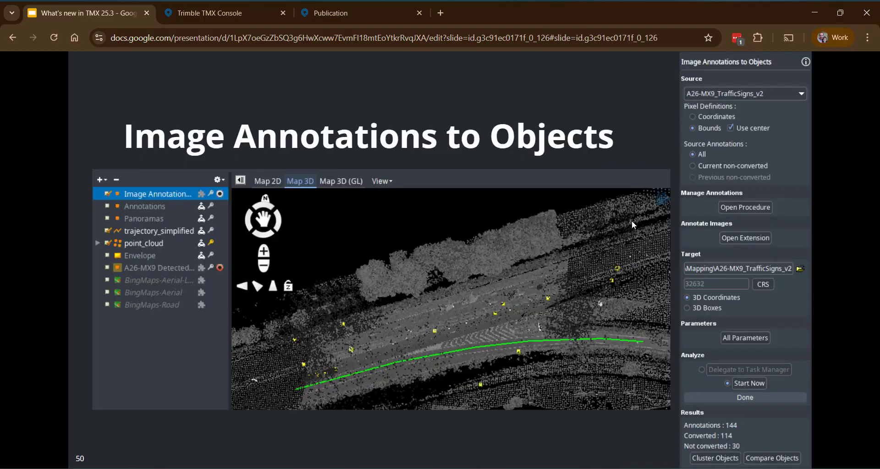
pyautogui.press('Left')
pyautogui.click(625, 239)
pyautogui.click(531, 419)
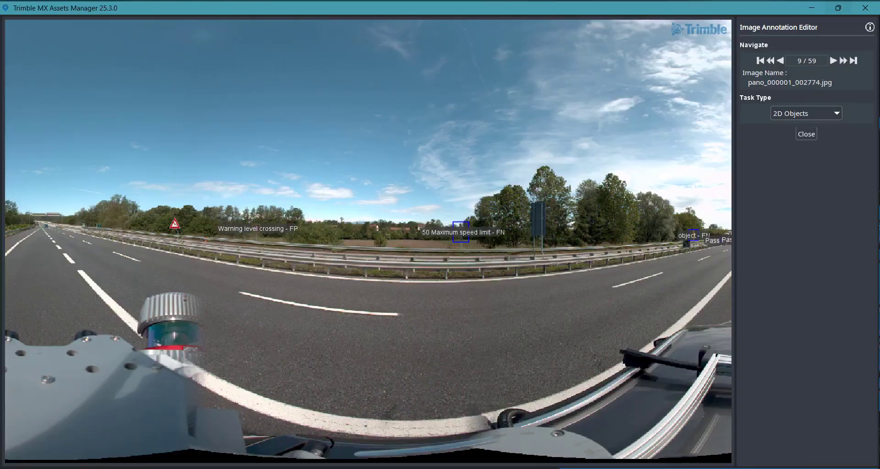
# Close the panorama, import the AI Detection results as image annotations, replacing the existing Object annotations, and finish the procedure
pyautogui.click(807, 136)
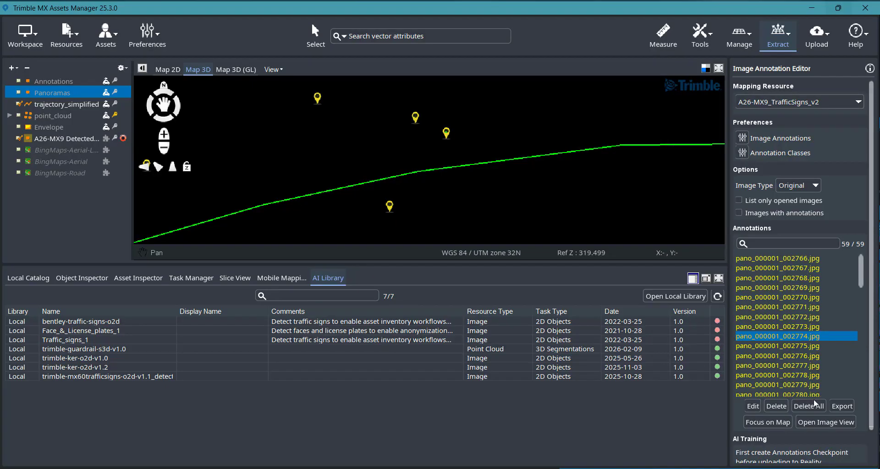
pyautogui.click(789, 41)
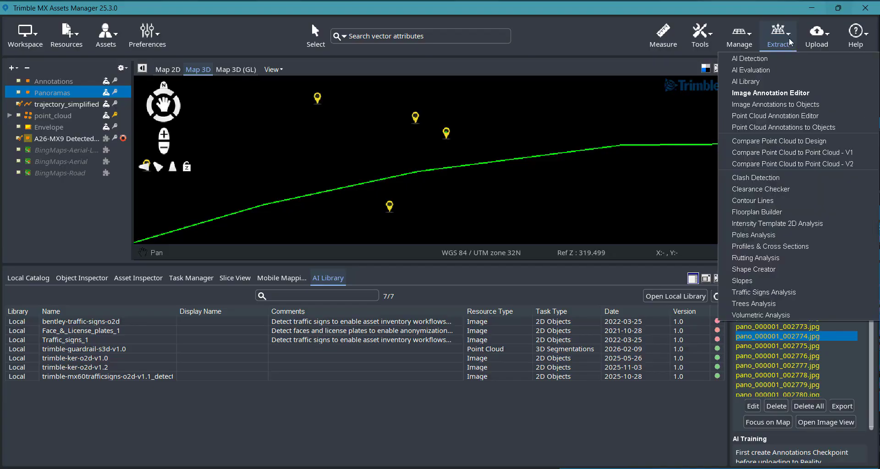
pyautogui.click(768, 61)
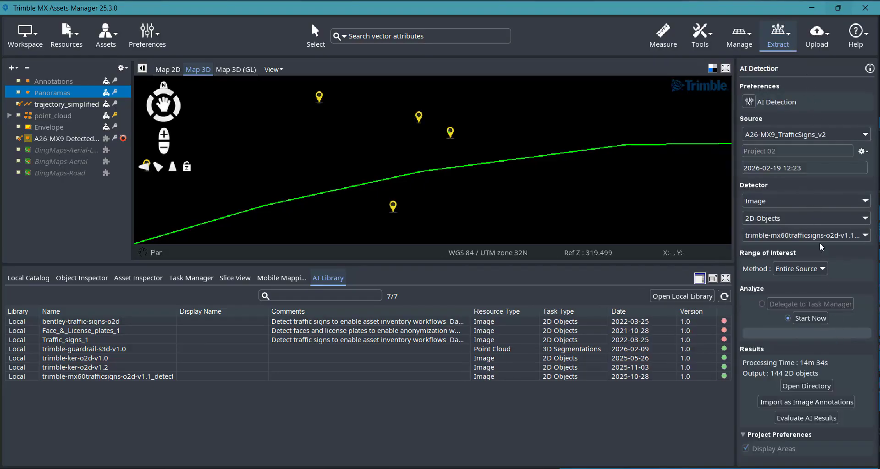
pyautogui.click(798, 404)
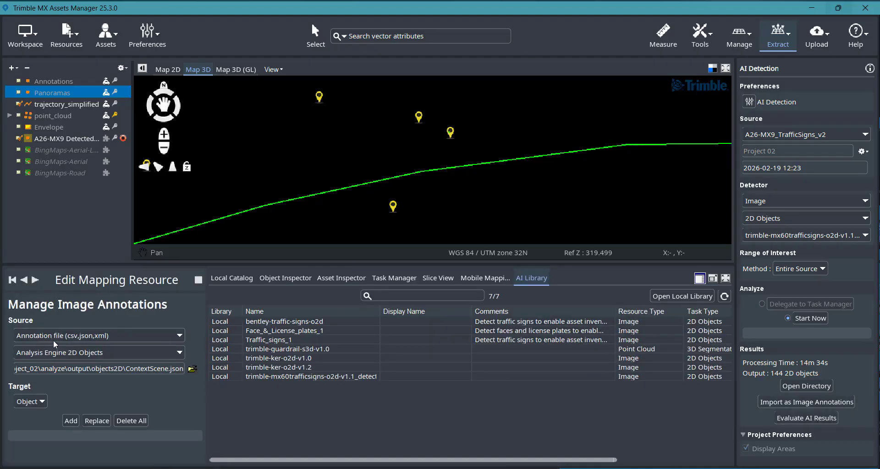
pyautogui.click(97, 421)
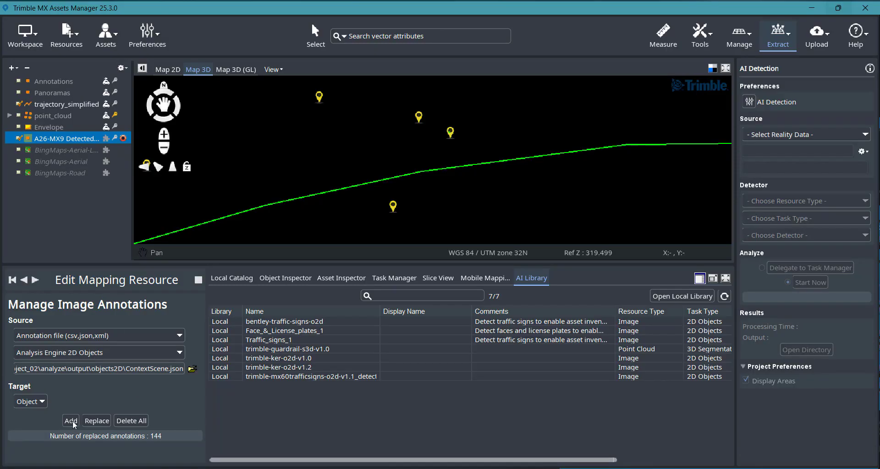
pyautogui.click(198, 279)
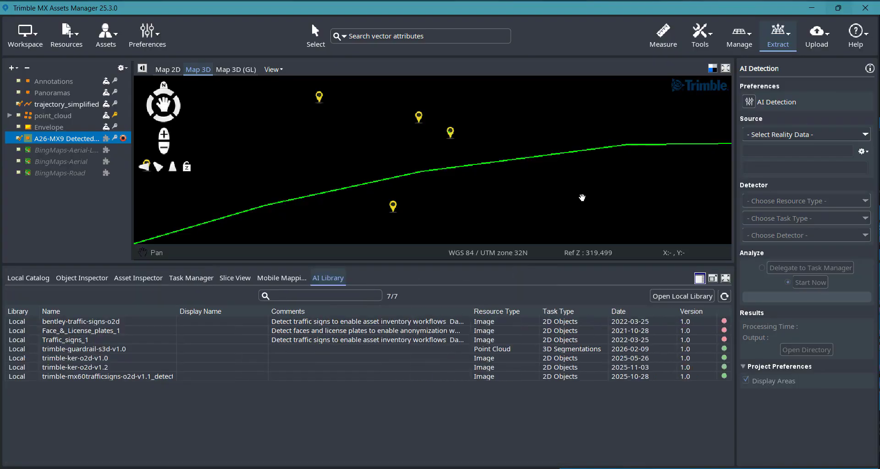
# Open pano_000001_002775.jpg from the Image Annotation Editor, examine the class labels on its roadside signs, and close the panorama
pyautogui.click(793, 44)
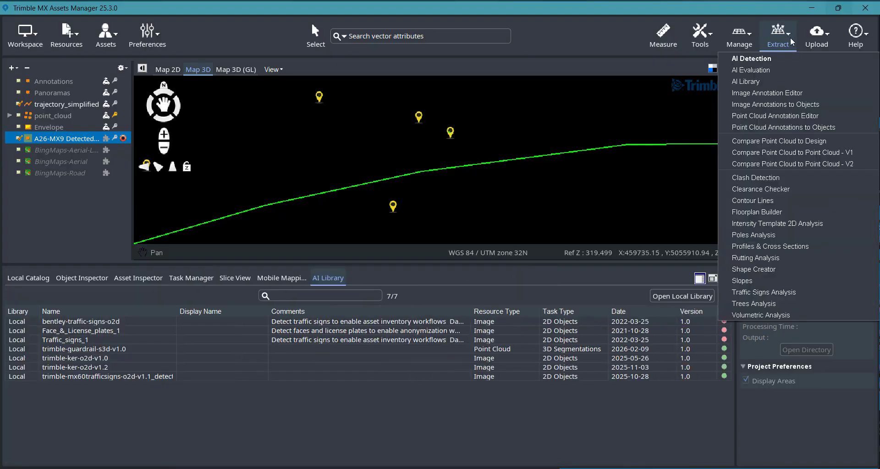
pyautogui.click(779, 93)
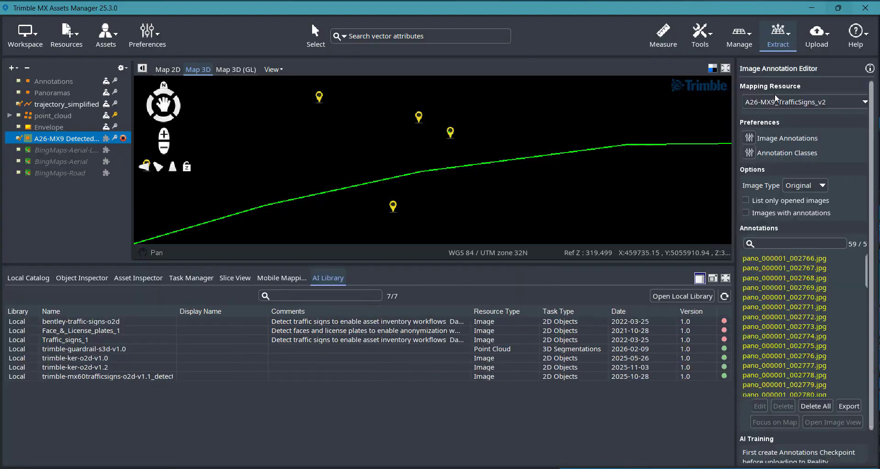
pyautogui.click(782, 346)
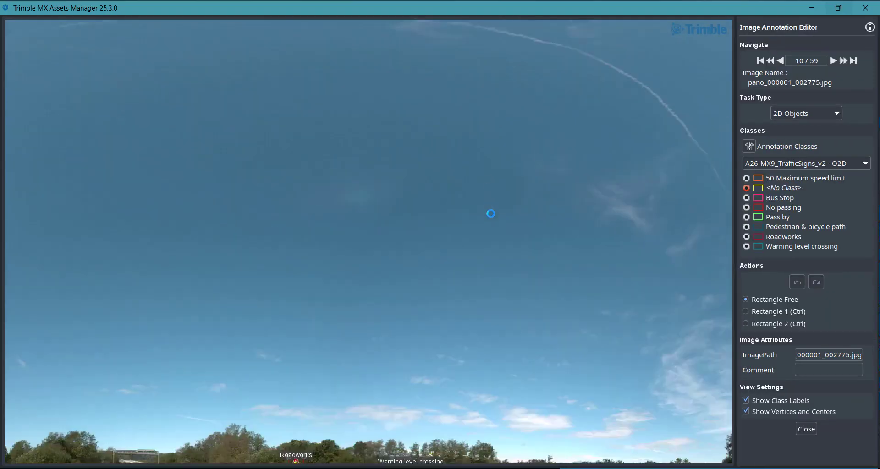
pyautogui.scroll(10, 451, 321)
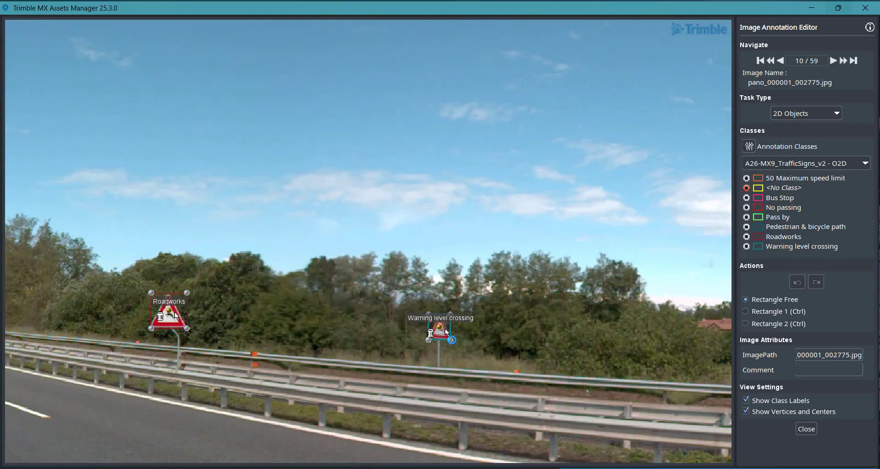
pyautogui.scroll(3, 452, 340)
pyautogui.moveTo(392, 344); pyautogui.dragTo(538, 320)
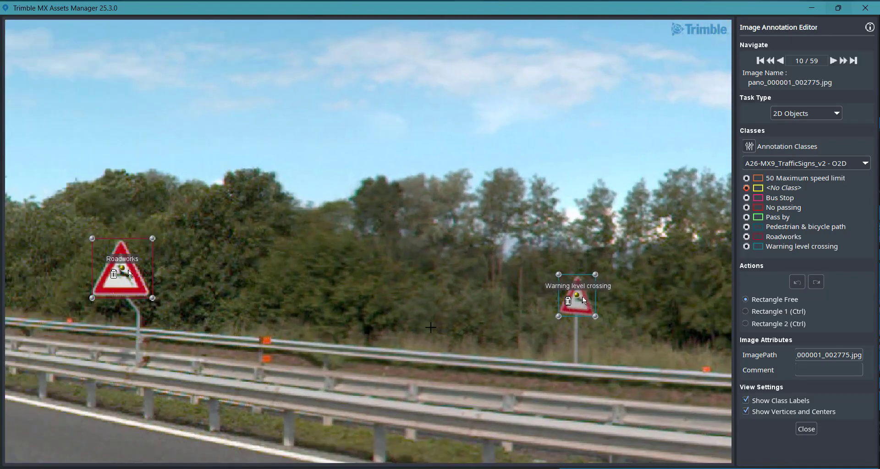
pyautogui.scroll(-5, 591, 302)
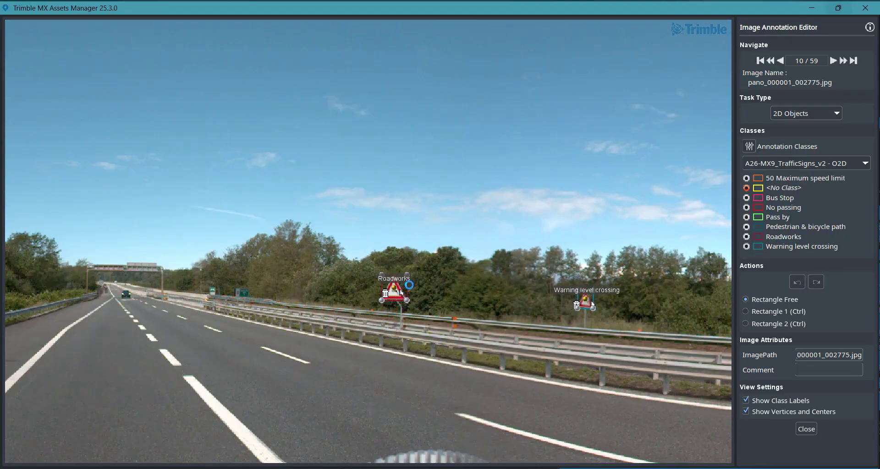
pyautogui.scroll(-2, 408, 285)
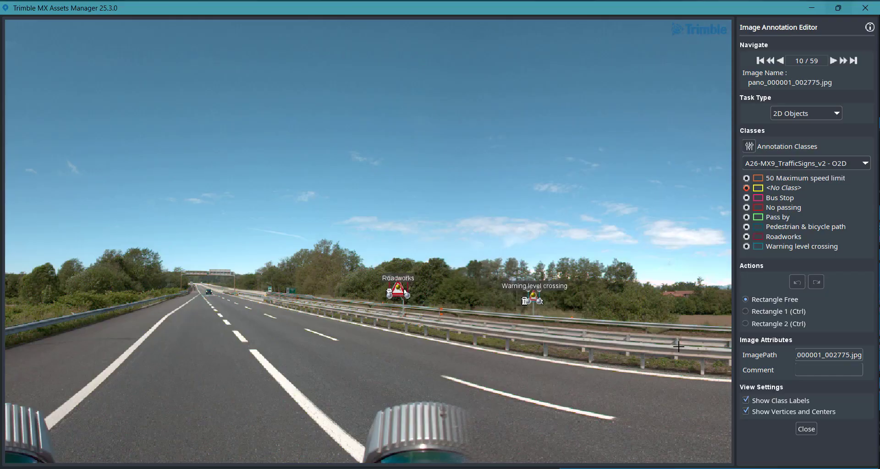
pyautogui.click(805, 429)
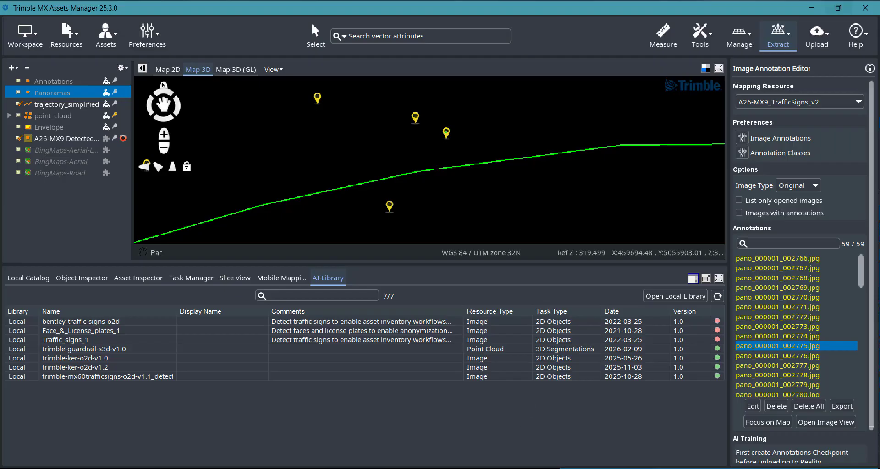
# Switch to the Google Slides presentation to view the Image Annotations to Objects slide, and return to Trimble MX Assets Manager
pyautogui.click(504, 468)
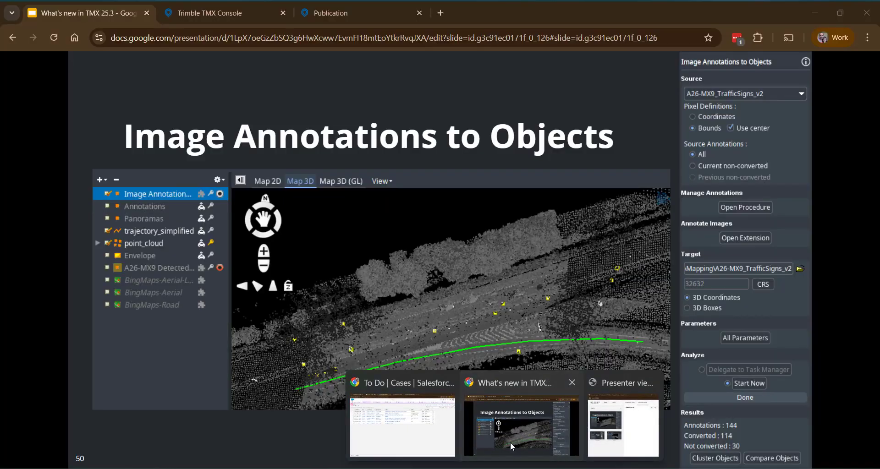
pyautogui.click(510, 441)
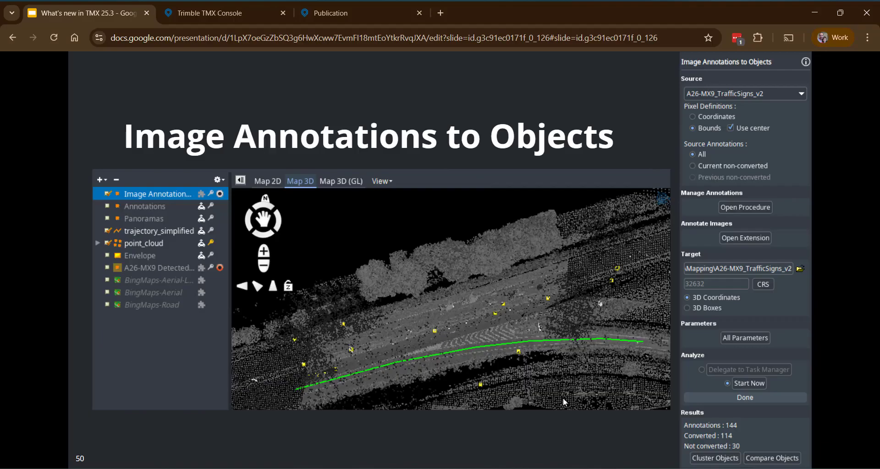
pyautogui.click(544, 468)
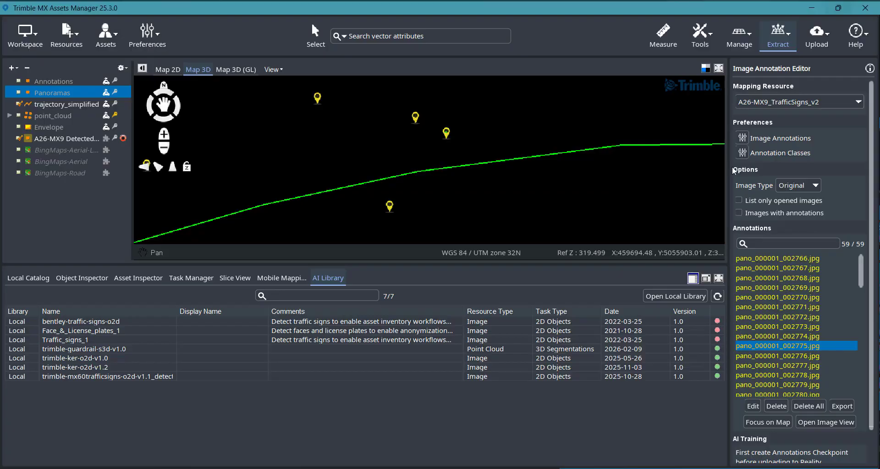
# Open Image Annotations to Objects and try to convert all A26-MX9_TrafficSigns_v2 annotations with the Coordinates pixel definition
pyautogui.click(791, 44)
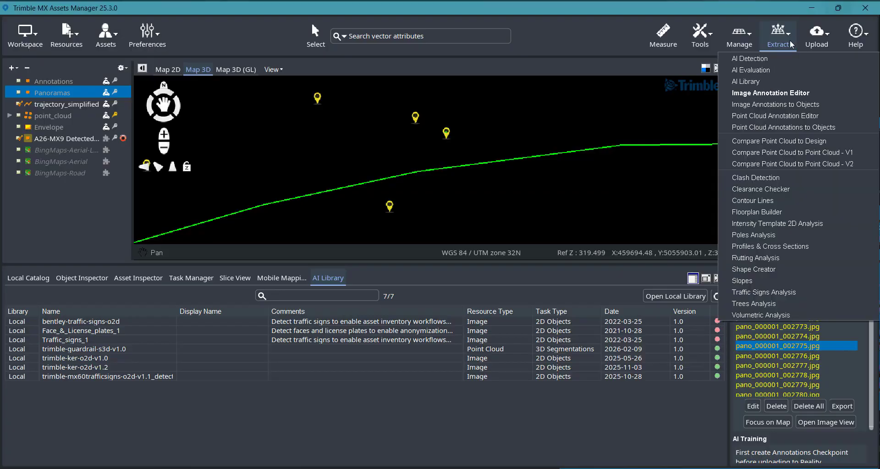
pyautogui.click(802, 105)
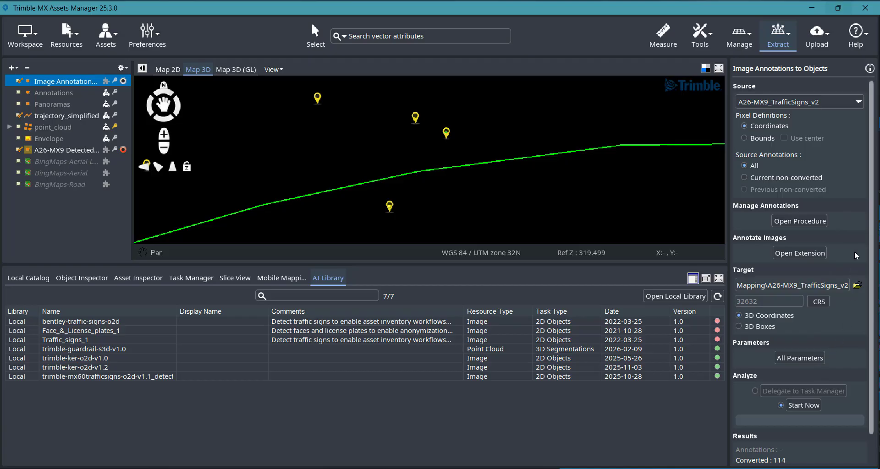
pyautogui.scroll(-1, 855, 244)
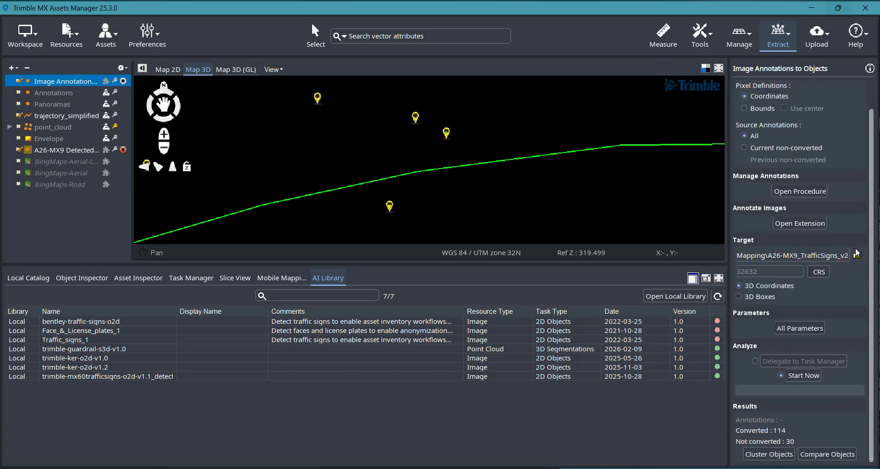
pyautogui.click(803, 375)
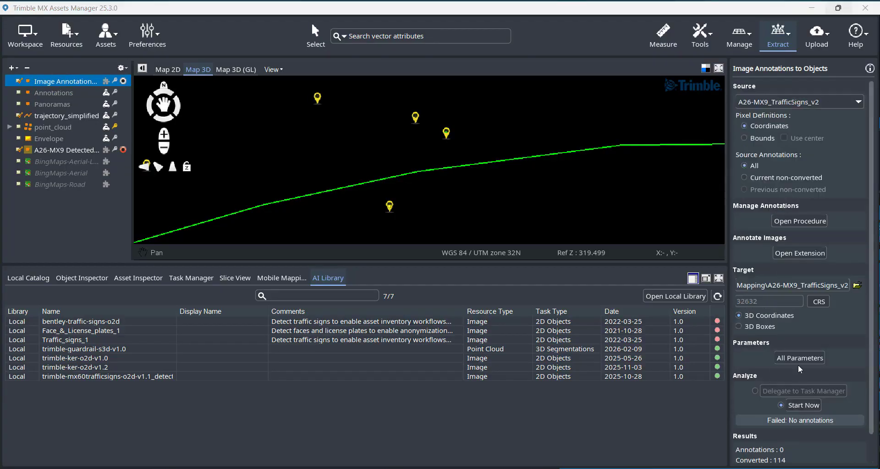
# Convert the annotations to 3D coordinates with the Bounds pixel definition and Use center, and inspect the converted points on the 3D map
pyautogui.click(745, 138)
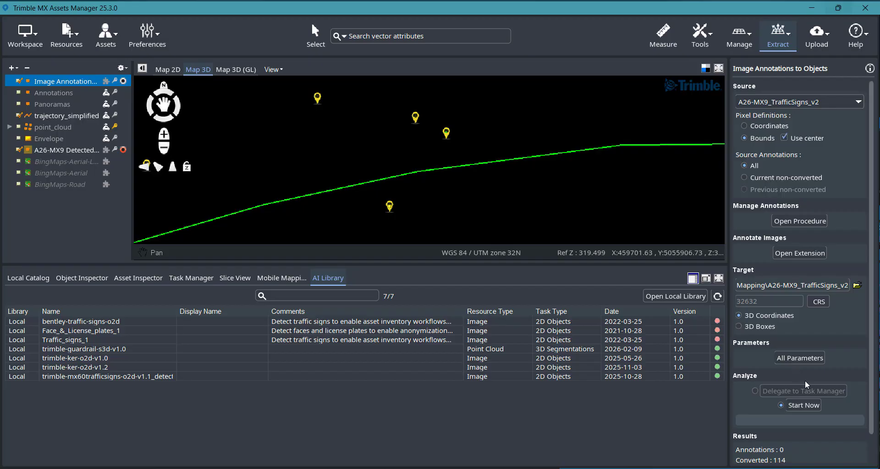
pyautogui.click(802, 405)
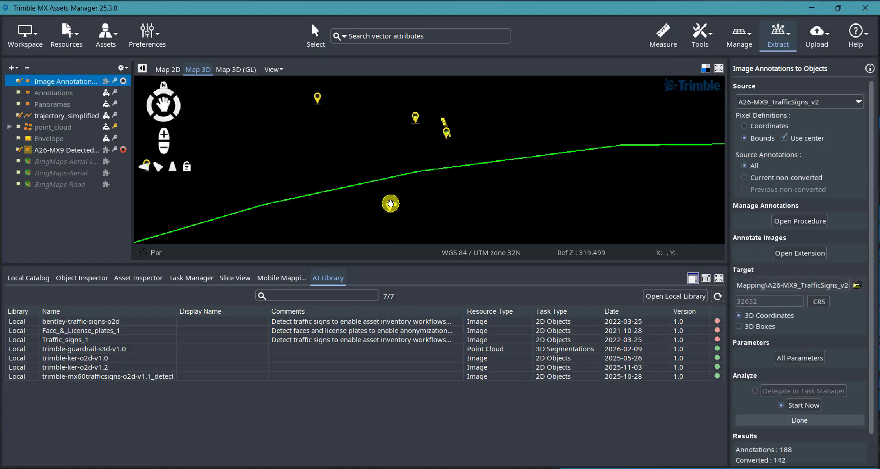
pyautogui.moveTo(438, 145); pyautogui.dragTo(407, 108, button='middle')
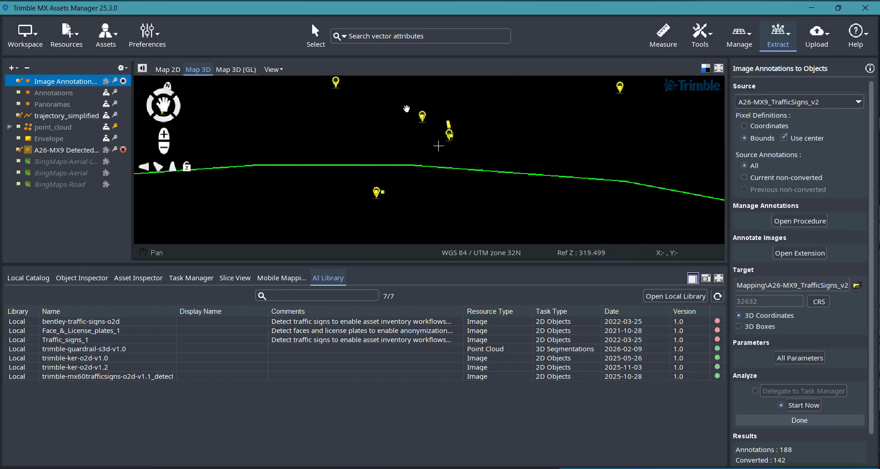
pyautogui.scroll(3, 448, 137)
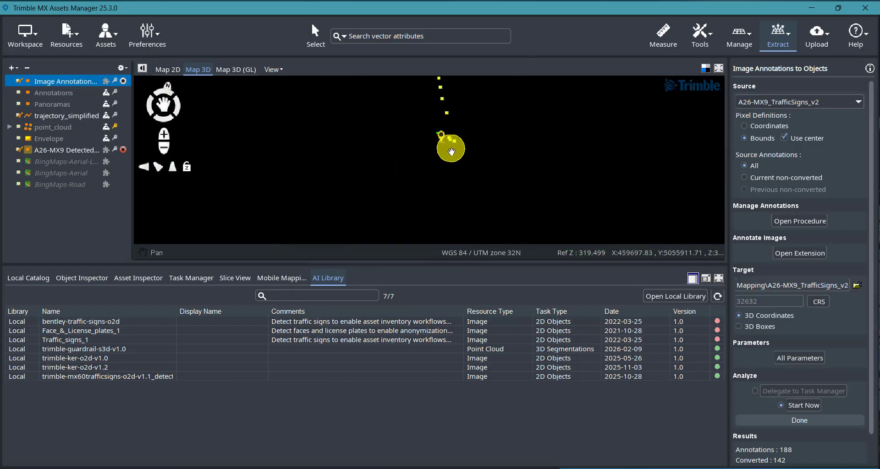
pyautogui.moveTo(454, 154); pyautogui.dragTo(183, 105, button='middle')
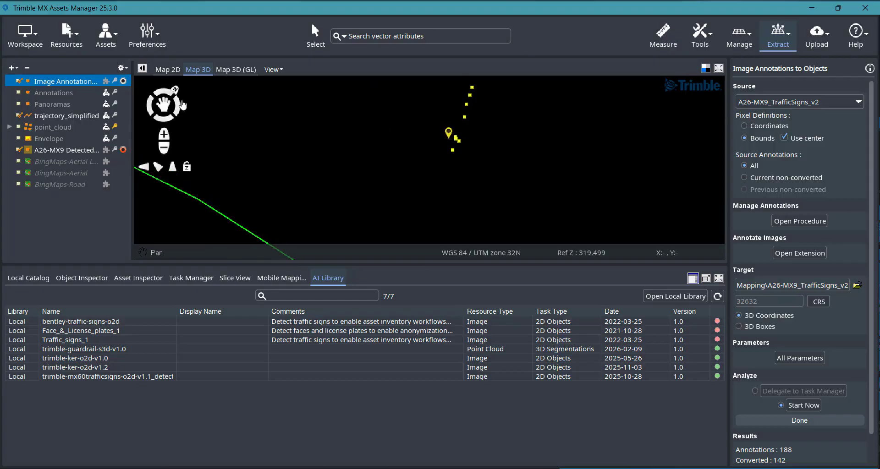
# Show the point_cloud layer on the 3D map and inspect the converted annotation points against it
pyautogui.click(18, 127)
pyautogui.moveTo(455, 162); pyautogui.dragTo(684, 123, button='middle')
pyautogui.scroll(3, 469, 120)
pyautogui.moveTo(472, 118)
pyautogui.mouseDown(button='middle')
pyautogui.moveTo(491, 142)
pyautogui.moveTo(439, 123)
pyautogui.moveTo(325, 141)
pyautogui.moveTo(424, 136)
pyautogui.moveTo(491, 158)
pyautogui.moveTo(508, 140)
pyautogui.mouseUp(button='middle')
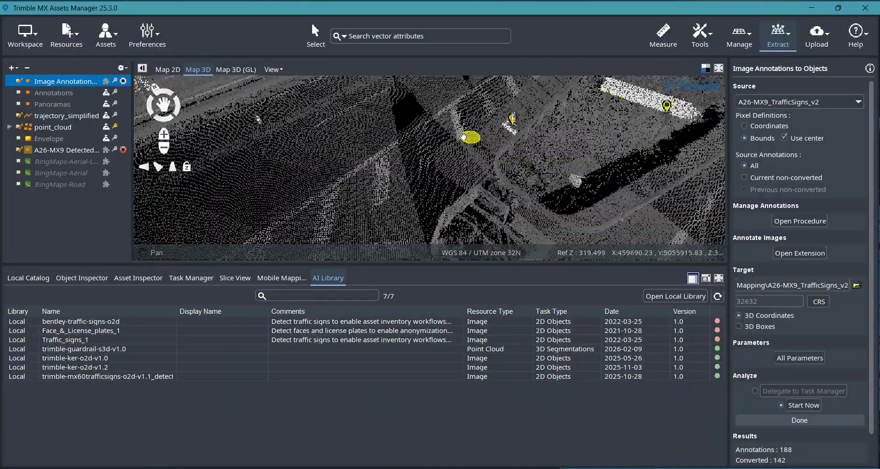
# Hide the A26-MX9 Detected layer and examine the group of converted points around a roadside sign in the point cloud
pyautogui.click(19, 150)
pyautogui.moveTo(484, 196); pyautogui.dragTo(456, 100)
pyautogui.scroll(5, 485, 142)
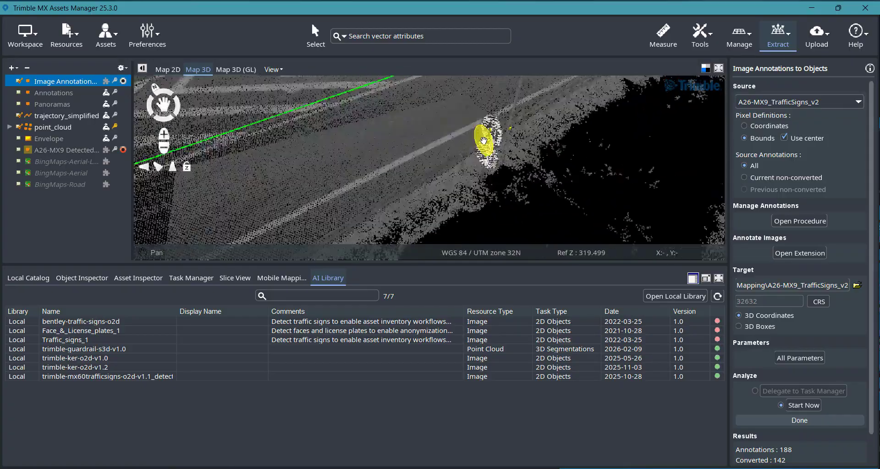
pyautogui.scroll(3, 485, 142)
pyautogui.moveTo(512, 200); pyautogui.dragTo(570, 125)
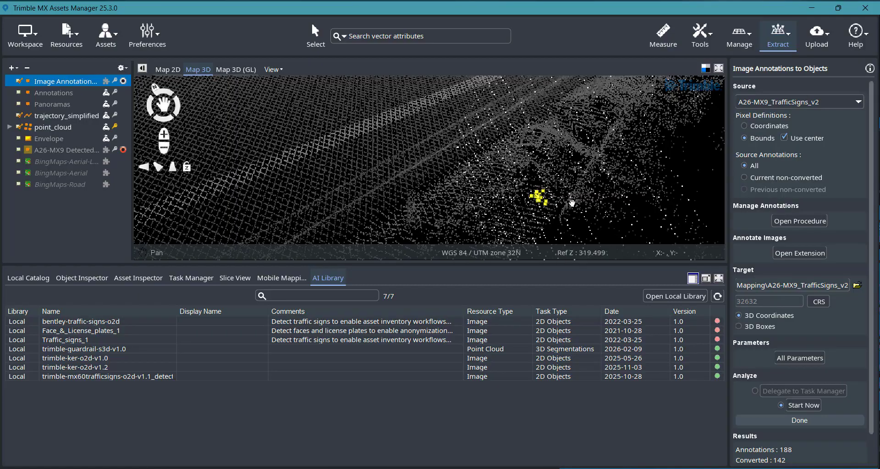
pyautogui.moveTo(447, 192); pyautogui.dragTo(503, 180)
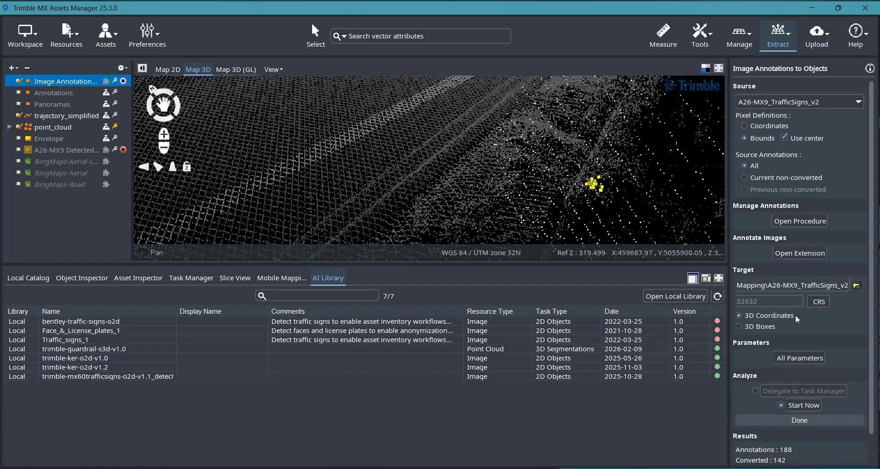
# Cluster the converted objects with Cluster Objects, grouping them by the LabelName attribute, and run the process
pyautogui.scroll(-3, 805, 319)
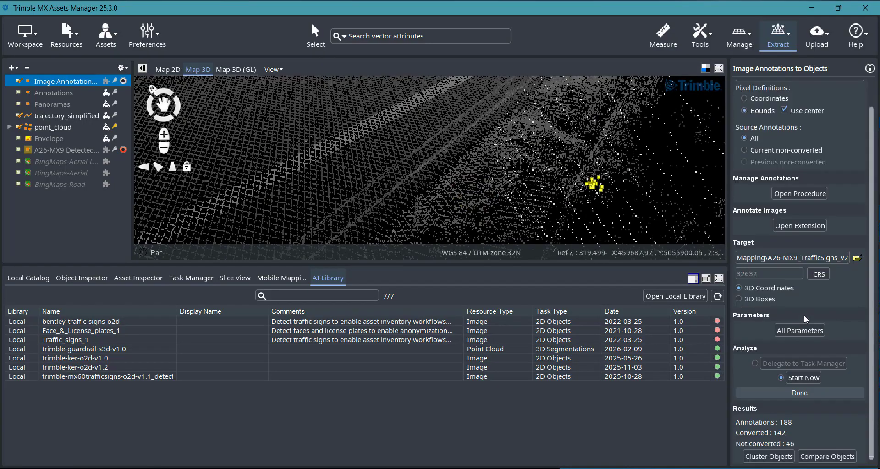
pyautogui.click(770, 455)
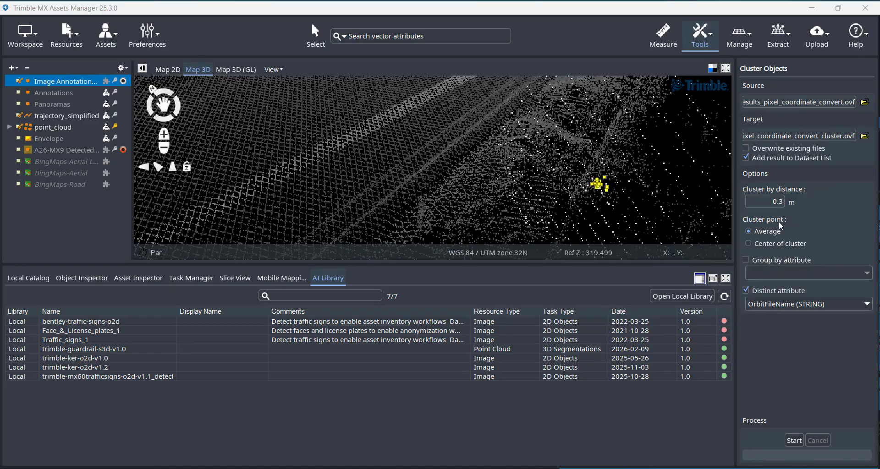
pyautogui.click(746, 261)
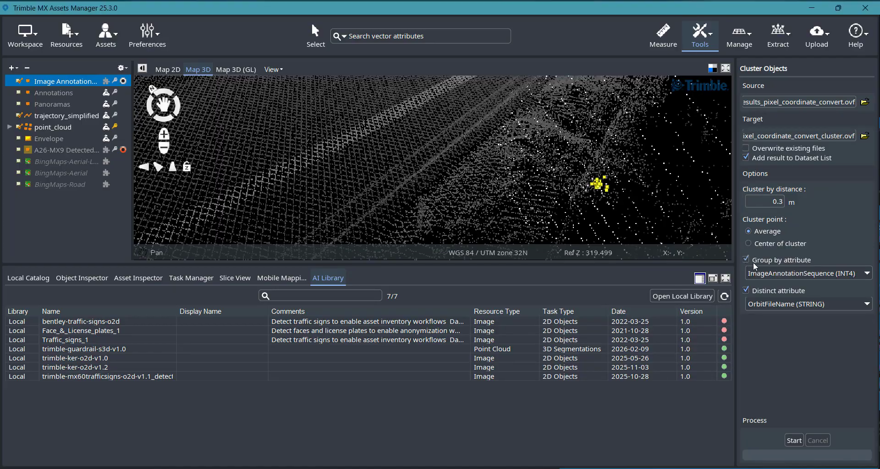
pyautogui.click(861, 277)
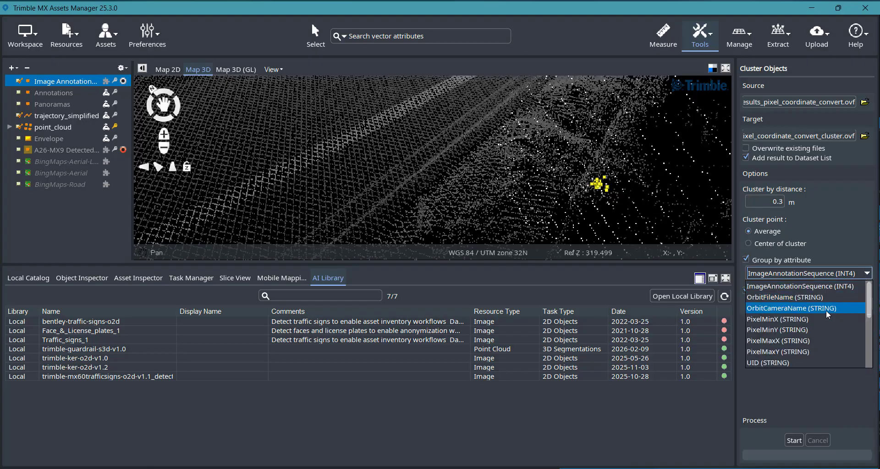
pyautogui.scroll(-1, 830, 315)
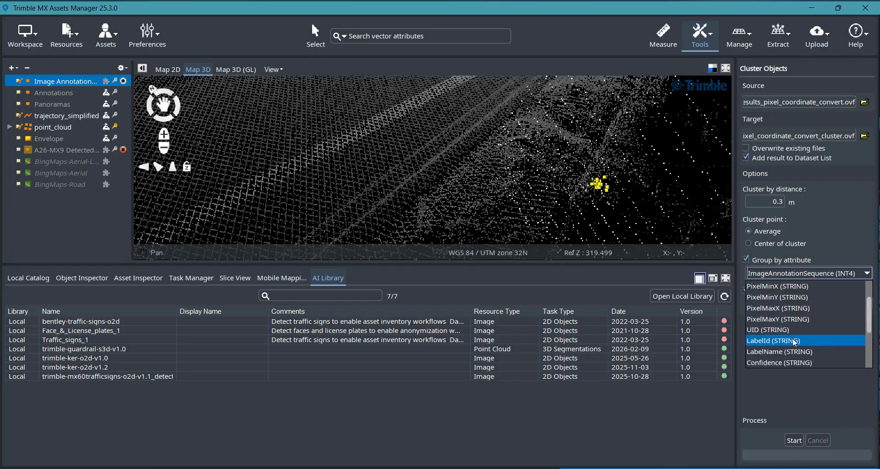
pyautogui.click(769, 352)
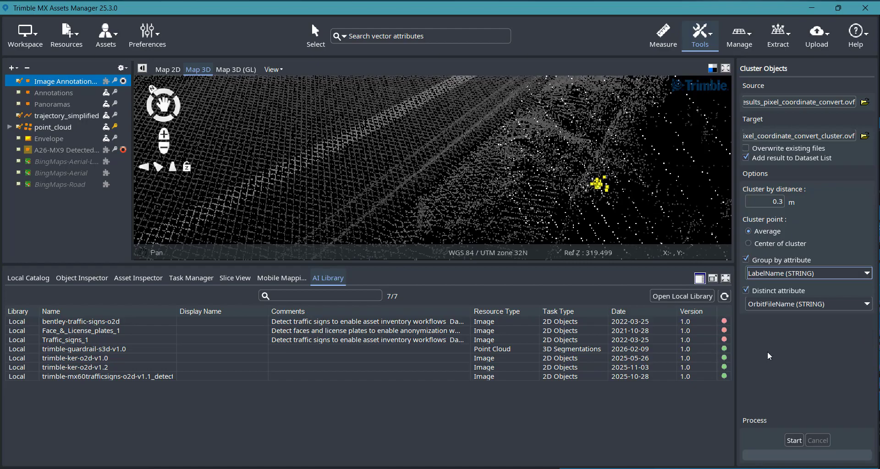
pyautogui.click(794, 441)
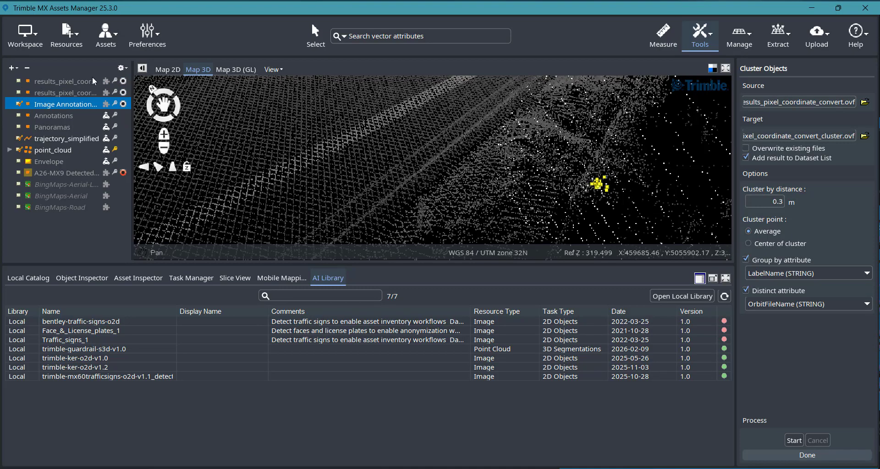
# Show the results_pixel_coordinate_convert_cluster layer instead of Image Annotations to Objects and examine the clustered points around the roadside sign
pyautogui.moveTo(132, 117); pyautogui.dragTo(221, 129)
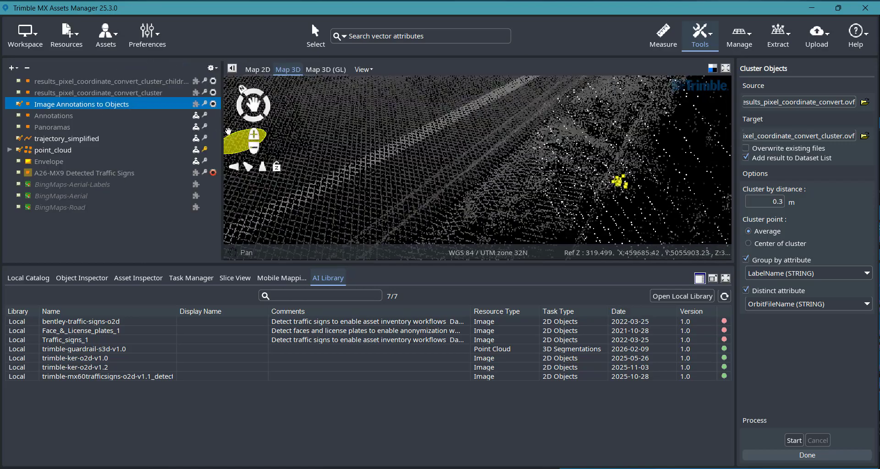
pyautogui.click(19, 93)
pyautogui.click(19, 104)
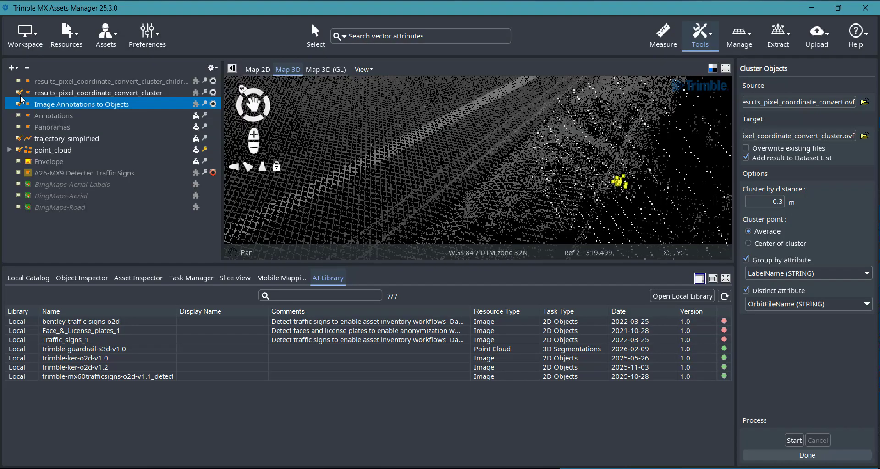
pyautogui.click(19, 93)
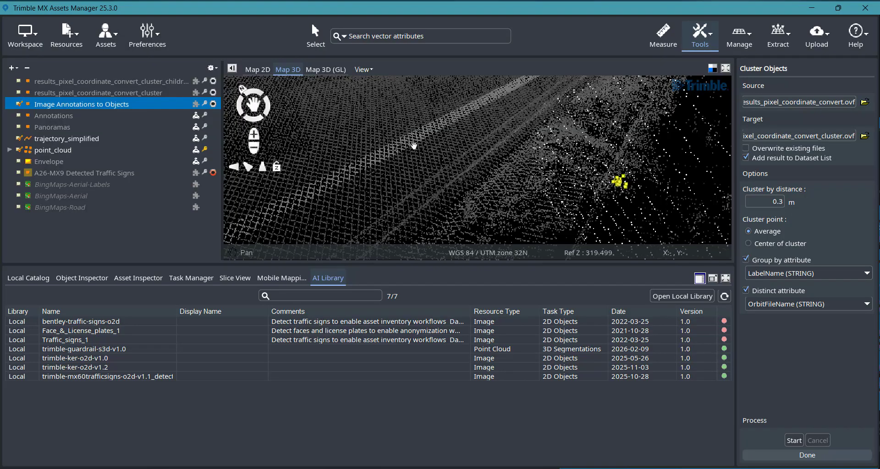
pyautogui.click(19, 92)
pyautogui.click(20, 104)
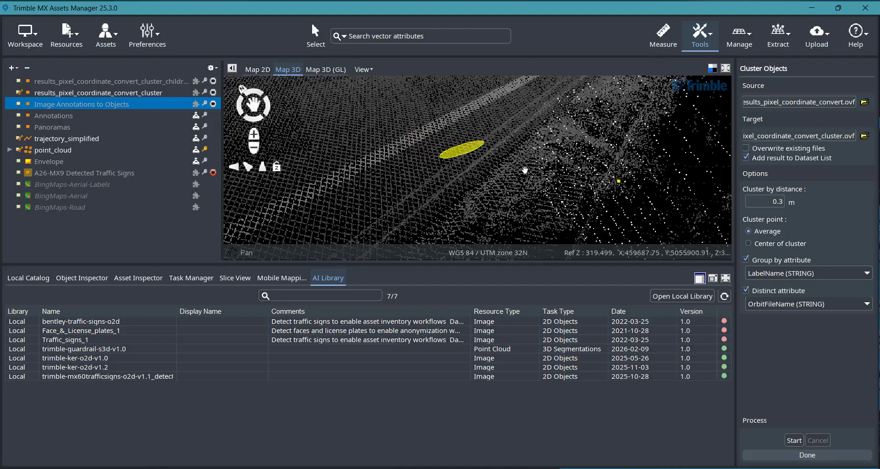
pyautogui.scroll(5, 527, 170)
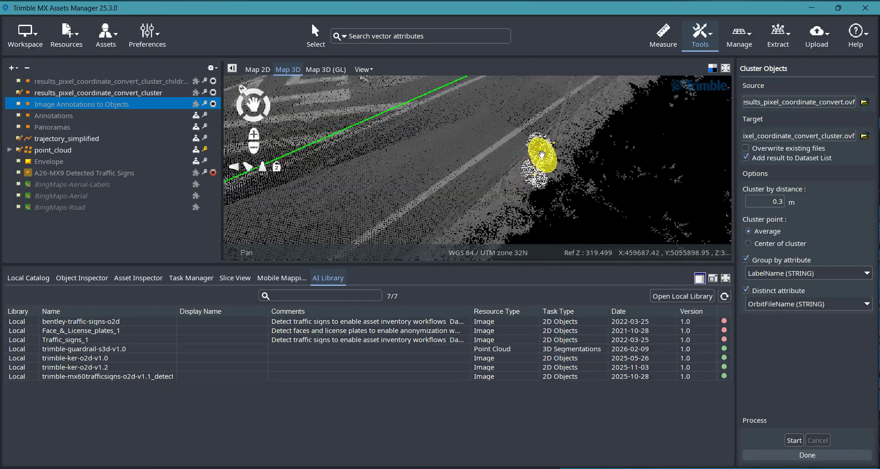
pyautogui.scroll(6, 541, 156)
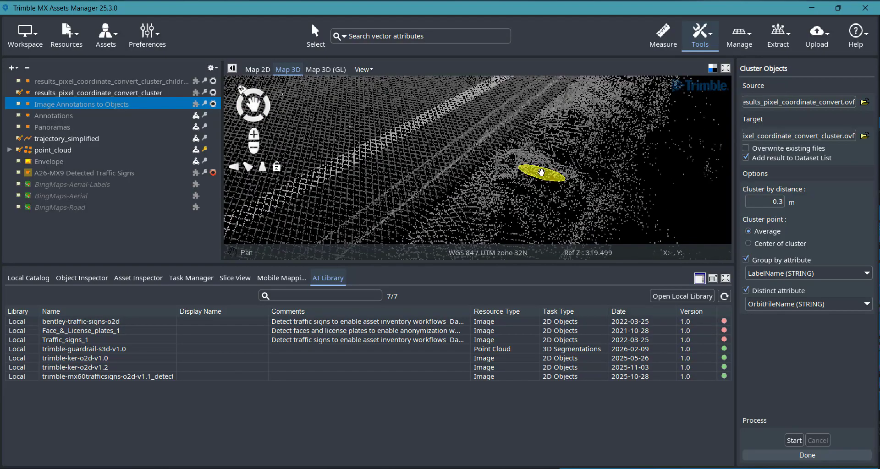
pyautogui.scroll(6, 542, 172)
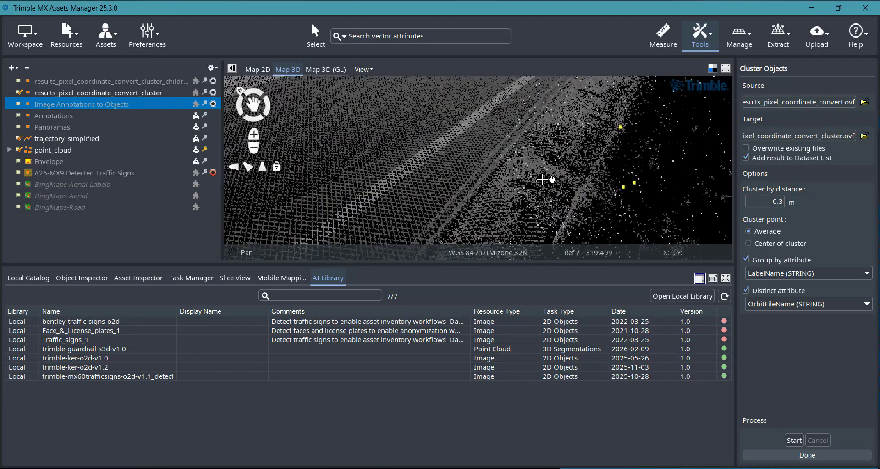
pyautogui.moveTo(542, 179); pyautogui.dragTo(543, 178, button='middle')
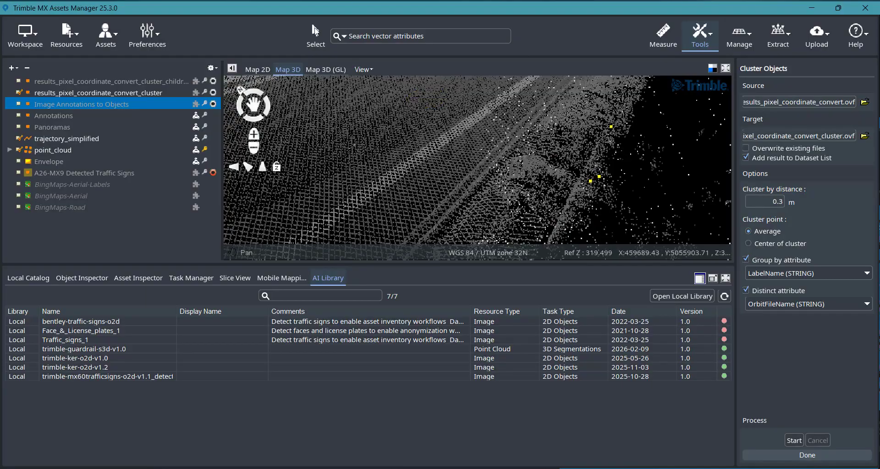
# Select the two neighbouring cluster points at the roadside sign, compare their attributes, and inspect their positions on the sign with the selection cleared
pyautogui.click(181, 92)
pyautogui.click(315, 33)
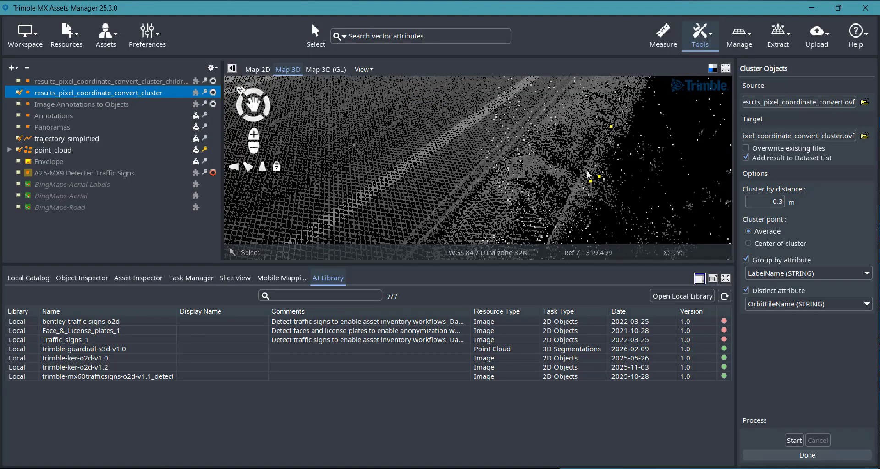
pyautogui.click(609, 191)
pyautogui.click(83, 281)
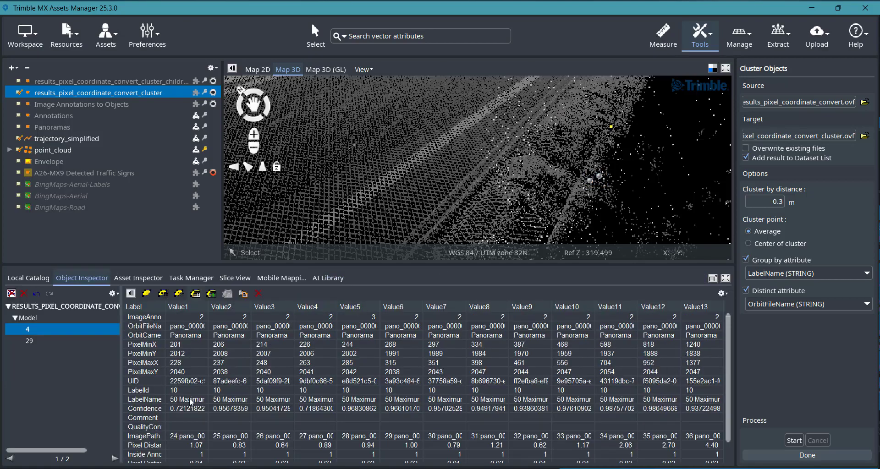
pyautogui.click(29, 341)
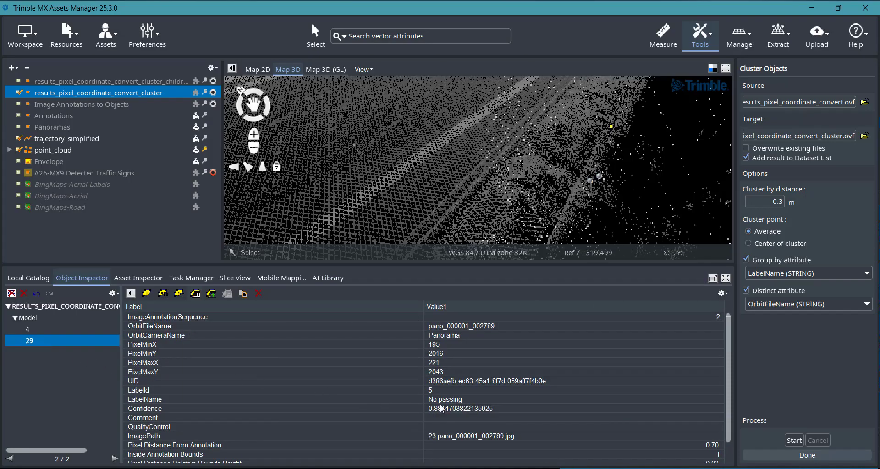
pyautogui.click(56, 330)
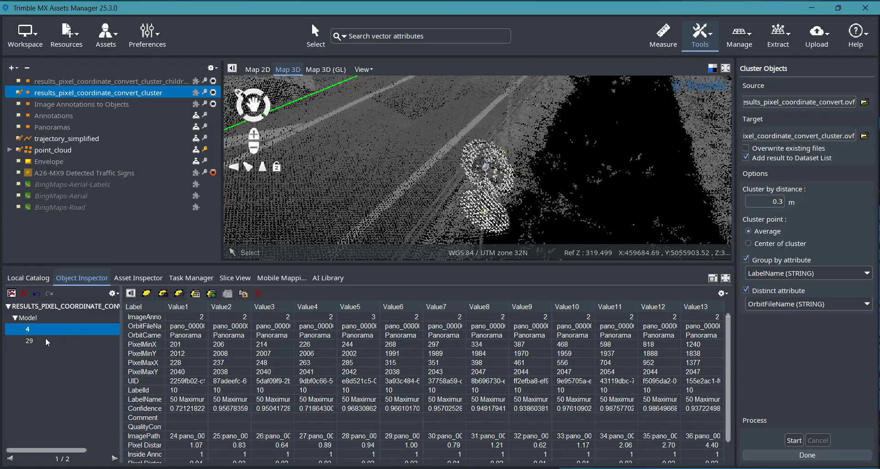
pyautogui.click(29, 342)
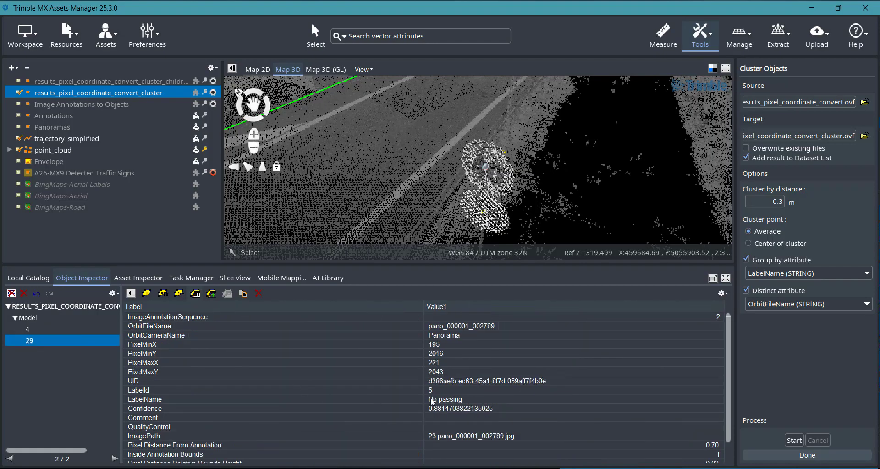
pyautogui.click(28, 296)
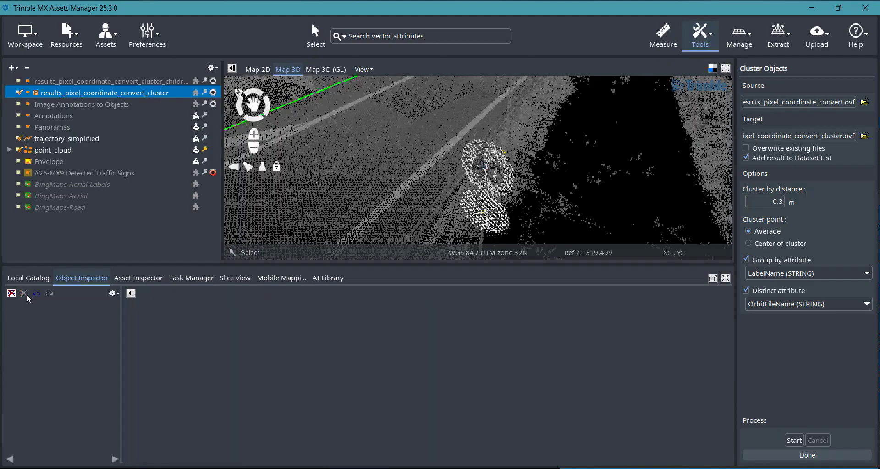
pyautogui.moveTo(422, 216); pyautogui.dragTo(441, 212, button='right')
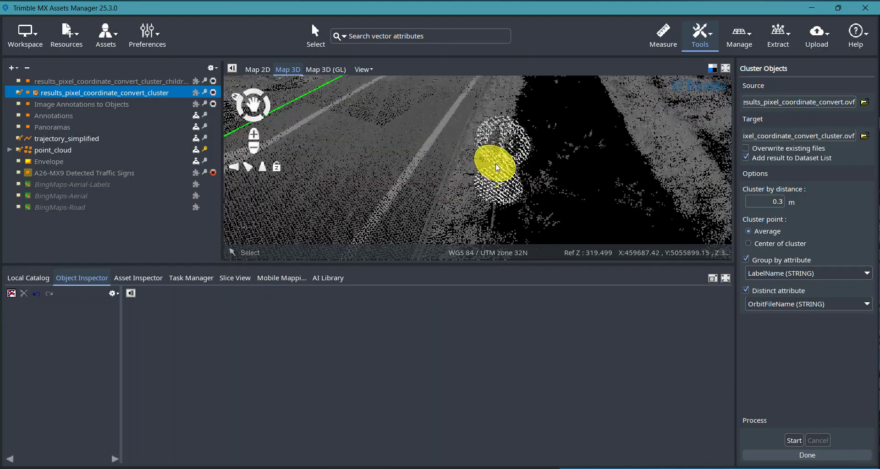
pyautogui.scroll(1, 494, 165)
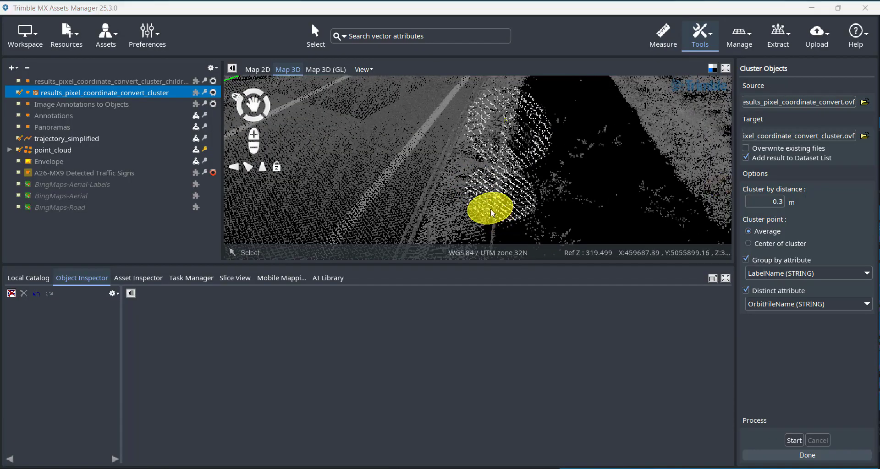
pyautogui.moveTo(490, 208); pyautogui.dragTo(541, 204, button='right')
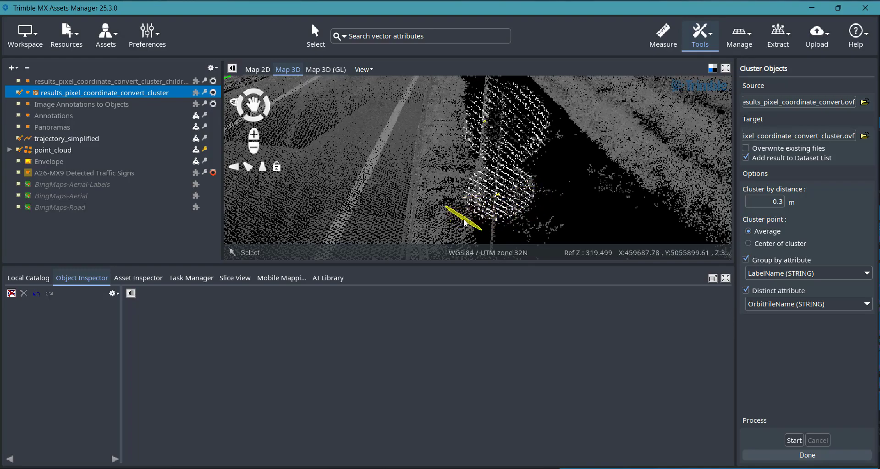
# Run Compare Vector DataSets with results_pixel_coordinate_convert_cluster as the source and A26-MX9 Detected Traffic Signs as the comparison dataset
pyautogui.click(789, 39)
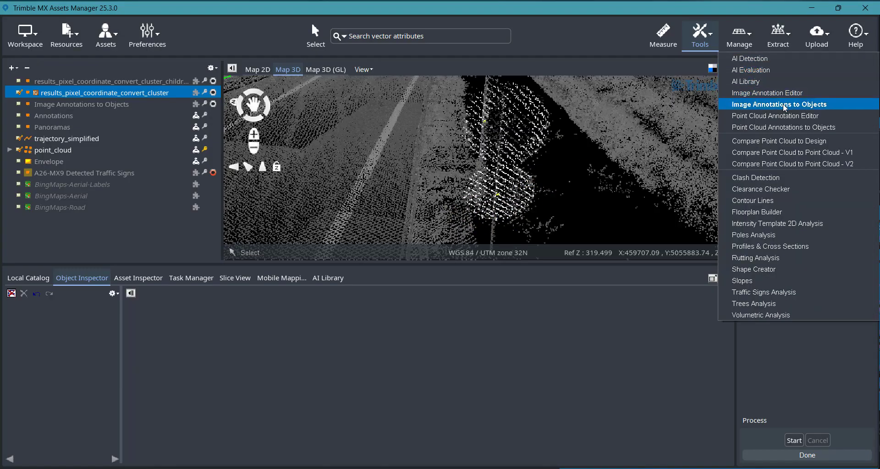
pyautogui.click(701, 35)
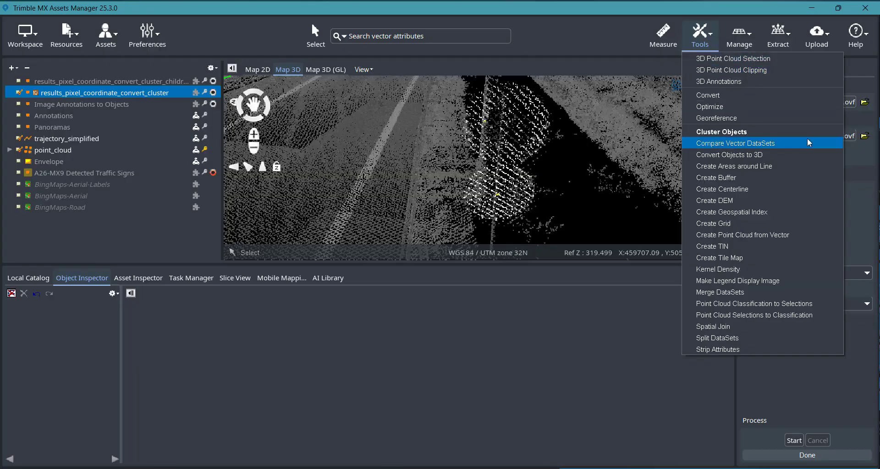
pyautogui.click(766, 143)
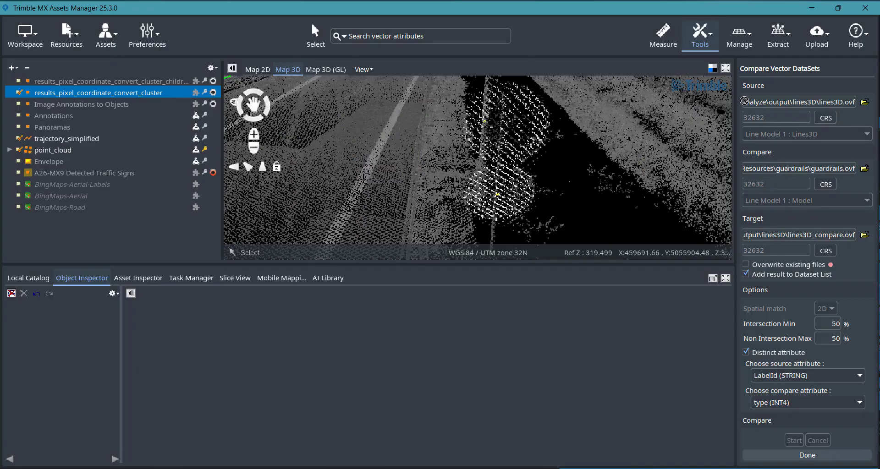
pyautogui.moveTo(761, 103); pyautogui.dragTo(760, 102)
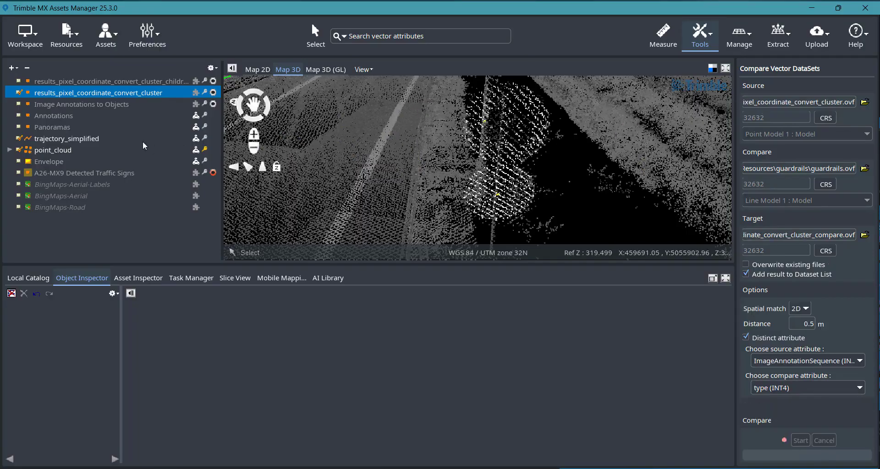
pyautogui.click(19, 173)
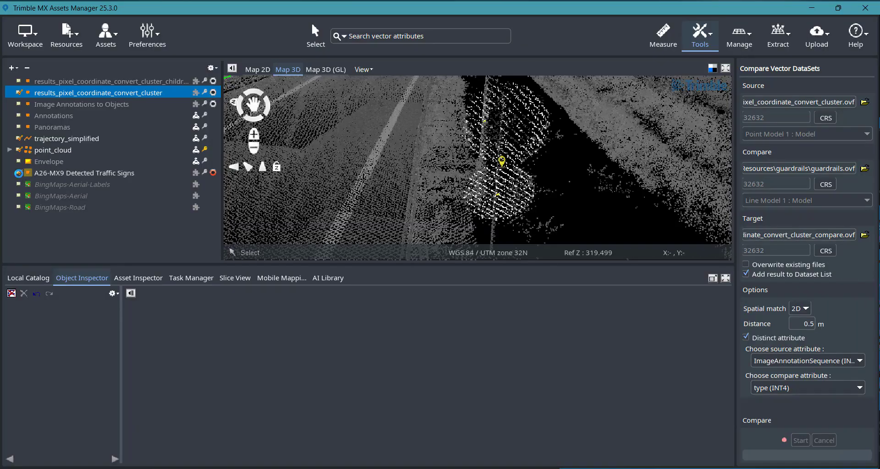
pyautogui.moveTo(51, 174); pyautogui.dragTo(768, 173)
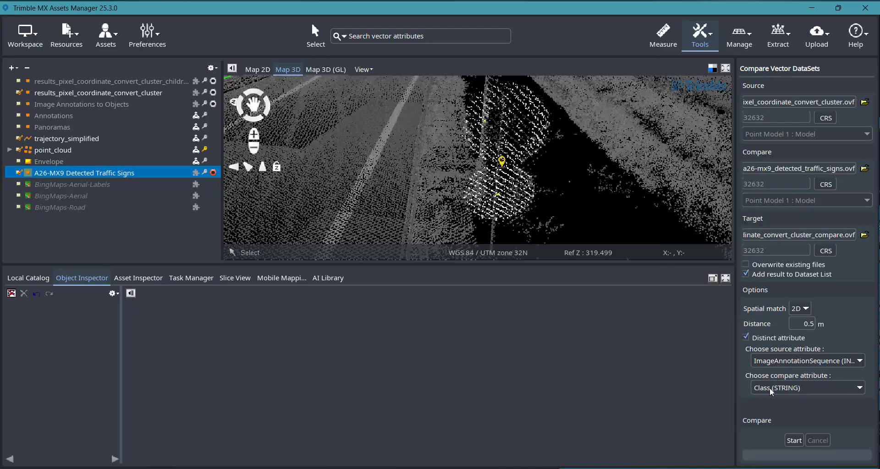
pyautogui.click(795, 441)
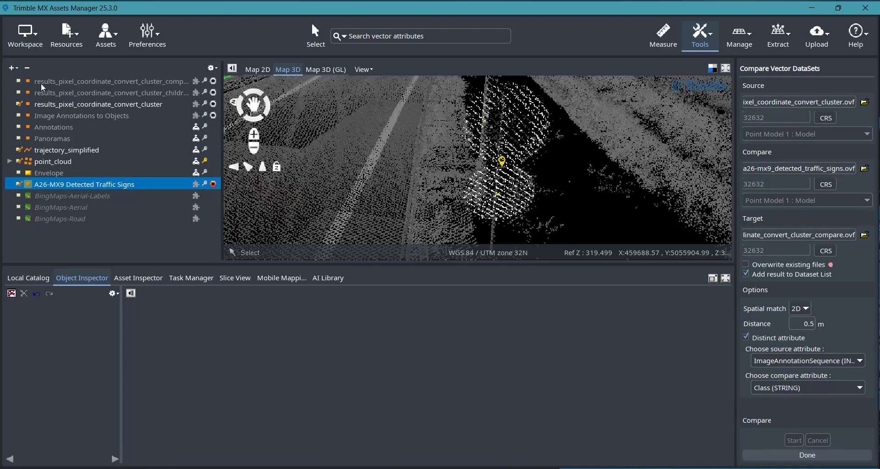
# Show the results_pixel_coordinate_convert_cluster_compare layer and classify its legend by the eval attribute using unique values
pyautogui.click(18, 81)
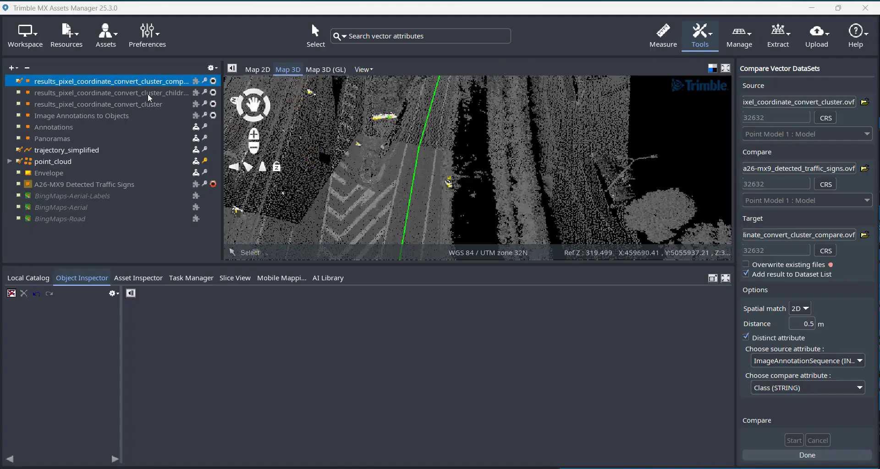
pyautogui.rightClick(128, 82)
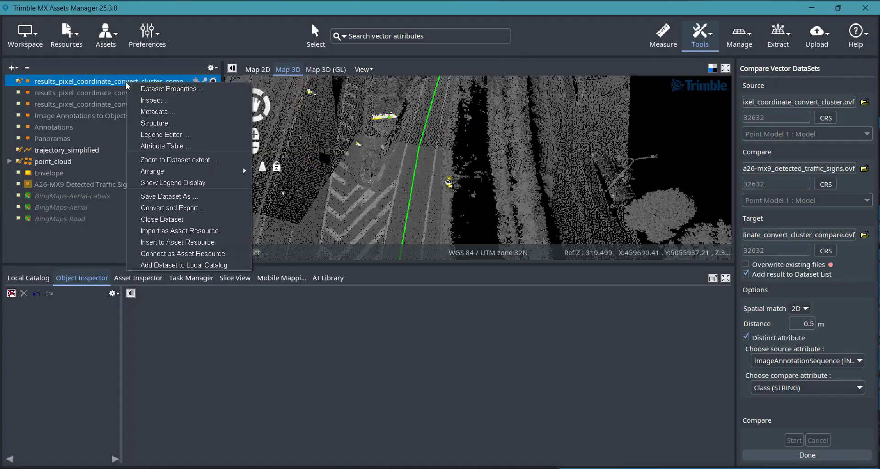
pyautogui.click(162, 135)
pyautogui.click(440, 163)
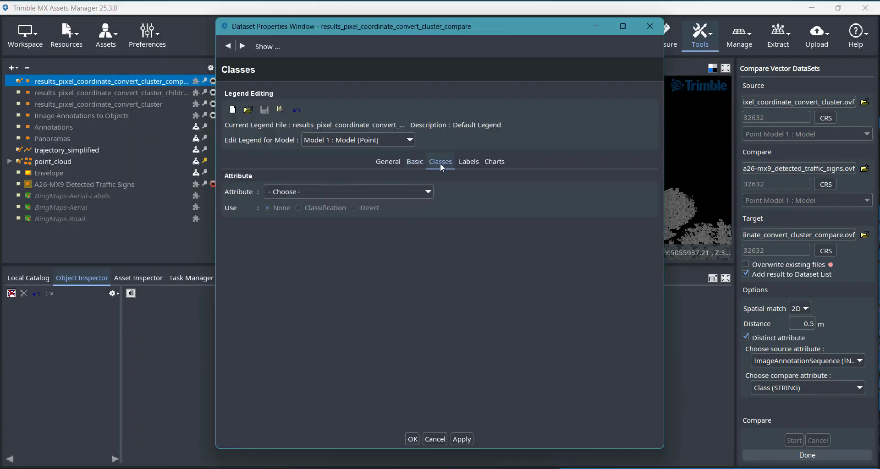
pyautogui.click(375, 191)
pyautogui.scroll(-3, 381, 227)
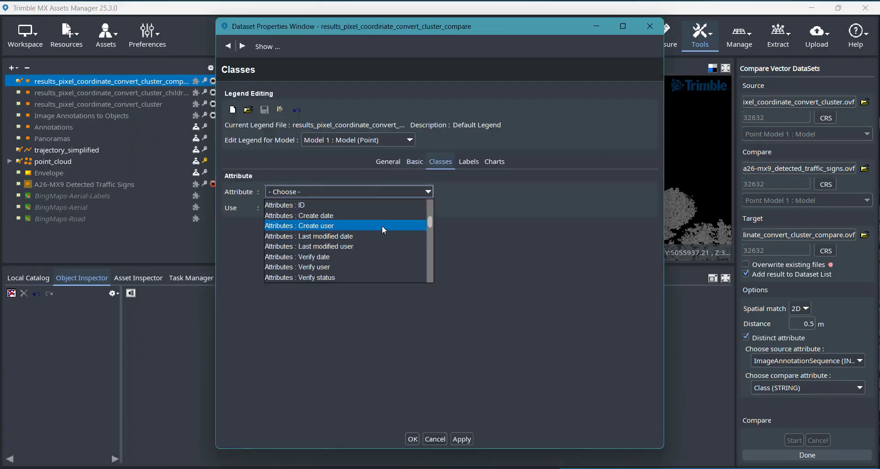
pyautogui.scroll(-6, 383, 228)
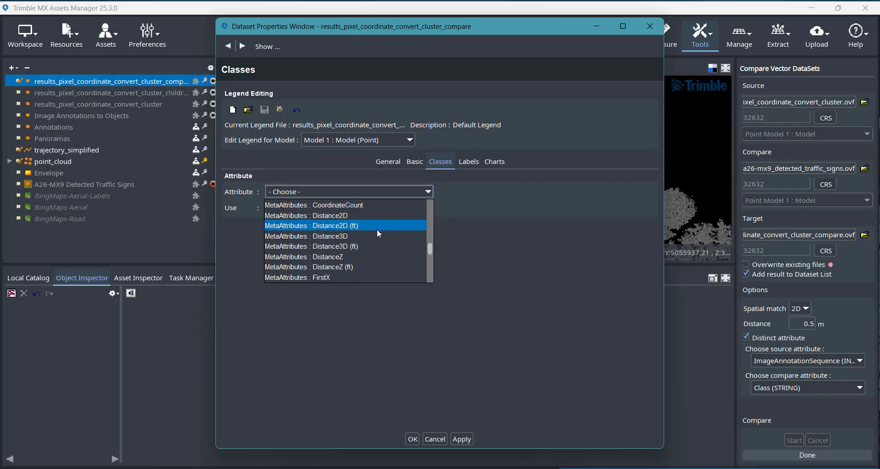
pyautogui.scroll(-8, 377, 229)
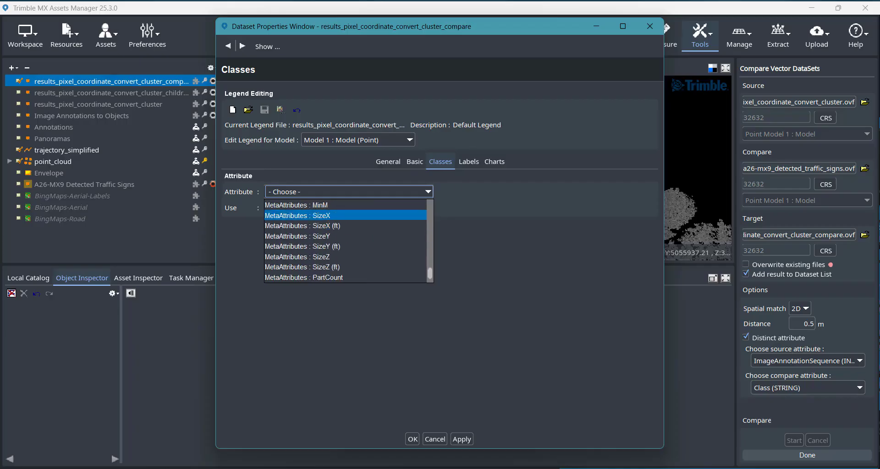
pyautogui.scroll(-1, 359, 238)
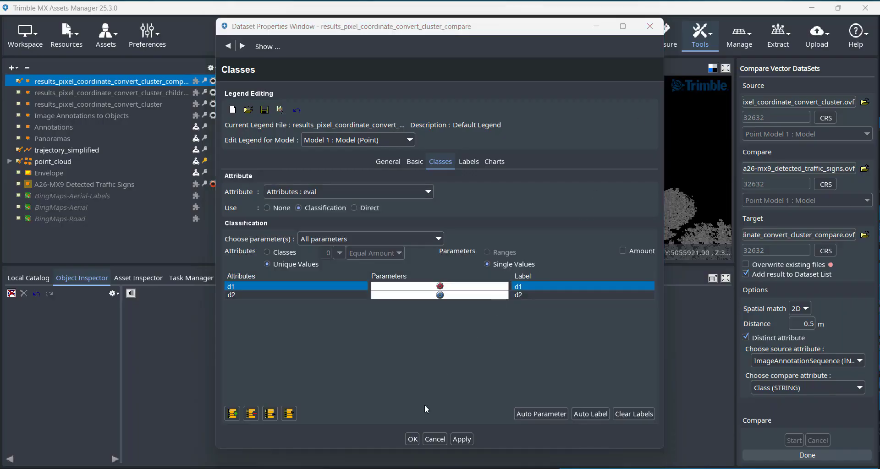
pyautogui.click(413, 439)
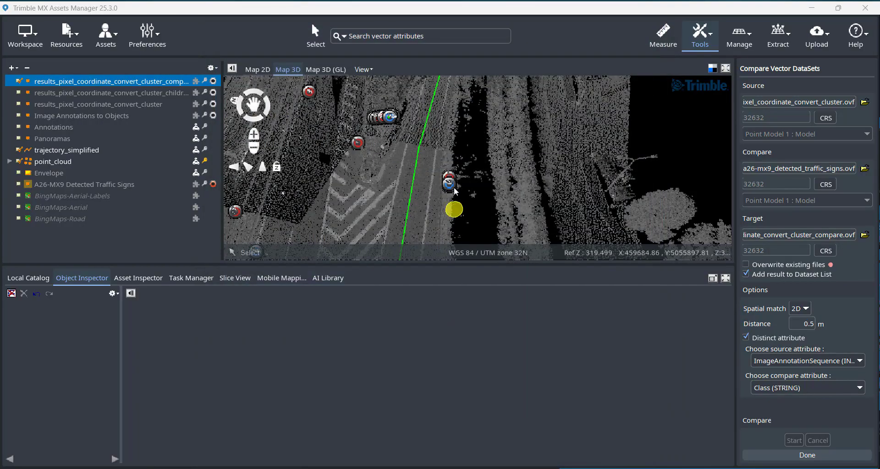
# Zoom to the full extent of the comparison dataset and examine the classified points along the trajectory in 3D
pyautogui.rightClick(154, 85)
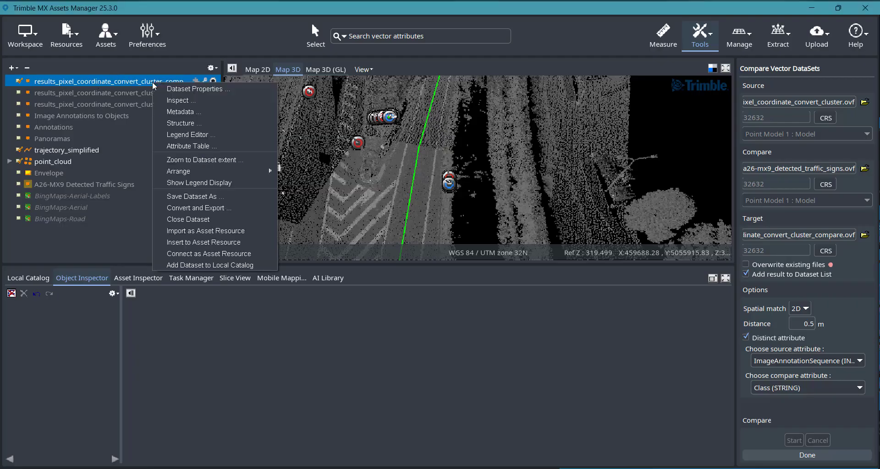
pyautogui.click(202, 159)
pyautogui.moveTo(449, 196); pyautogui.dragTo(472, 189, button='right')
pyautogui.moveTo(450, 195); pyautogui.dragTo(438, 161)
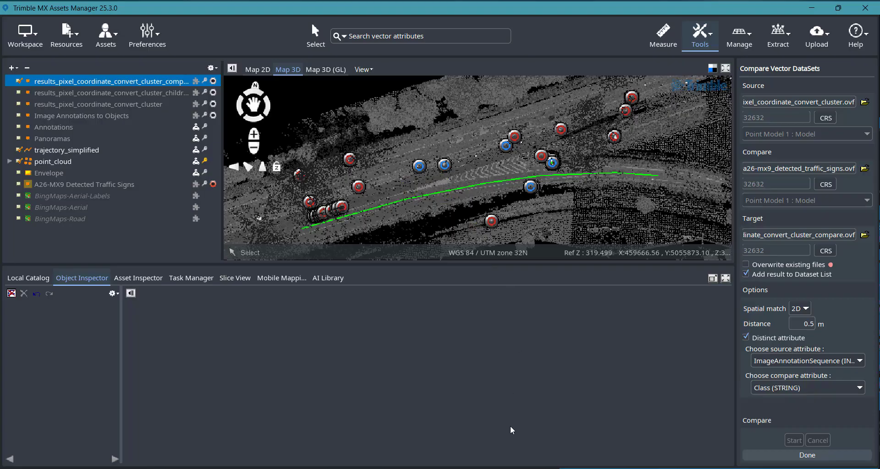
# Switch to the What's new in TMX 25.3 presentation in Chrome and view the Compare Vector Objects and AI Detection scripting slides
pyautogui.moveTo(504, 463)
pyautogui.click(507, 437)
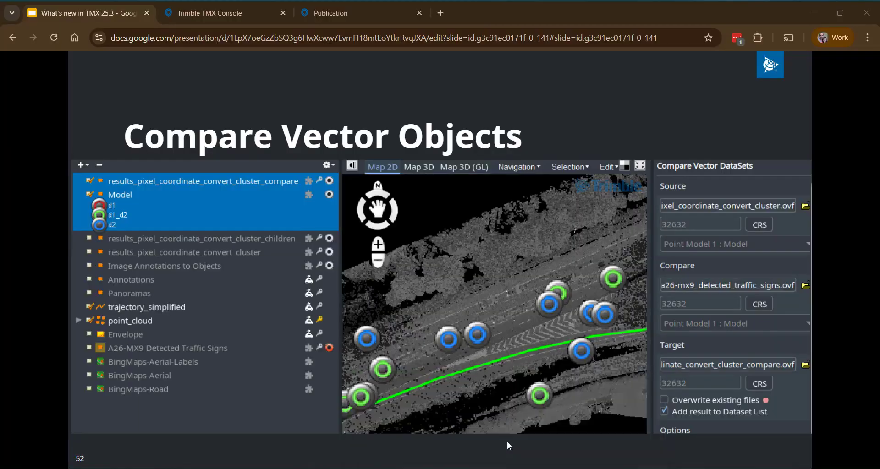
pyautogui.click(487, 247)
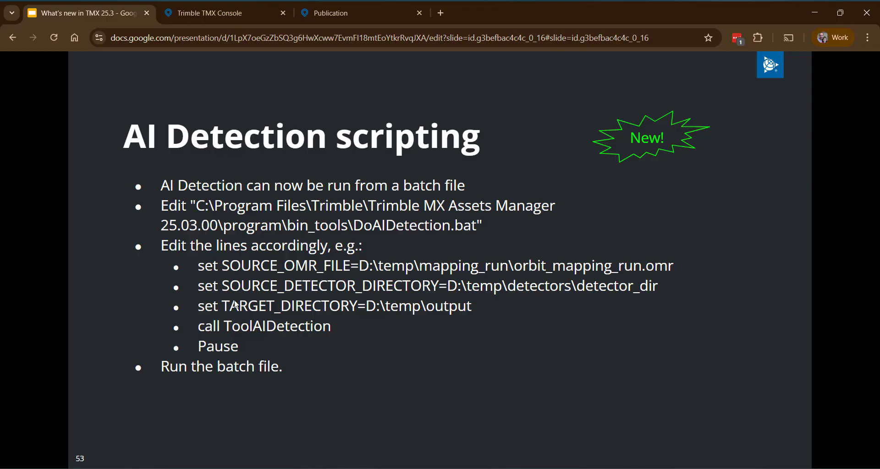
pyautogui.click(248, 350)
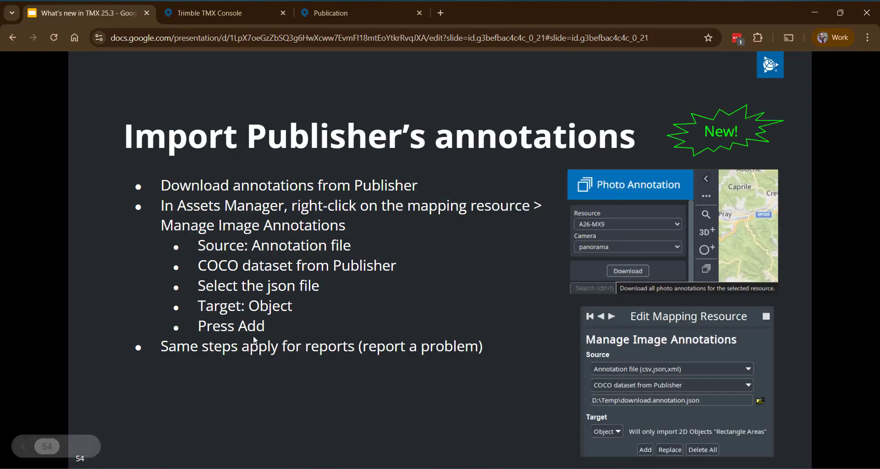
pyautogui.press('Left')
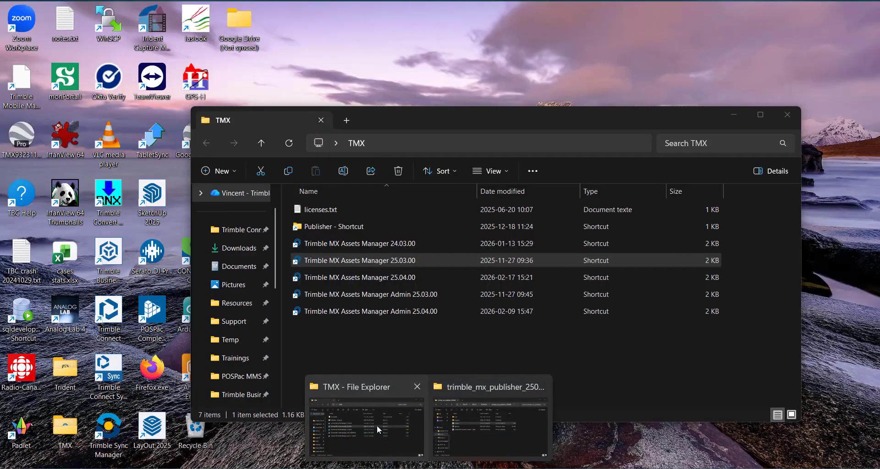
# From the Trimble MX Assets Manager 25.03.00 shortcut's file location in File Explorer, go to program\bin_tools and open DoAIDetection.bat in Notepad++
pyautogui.click(376, 425)
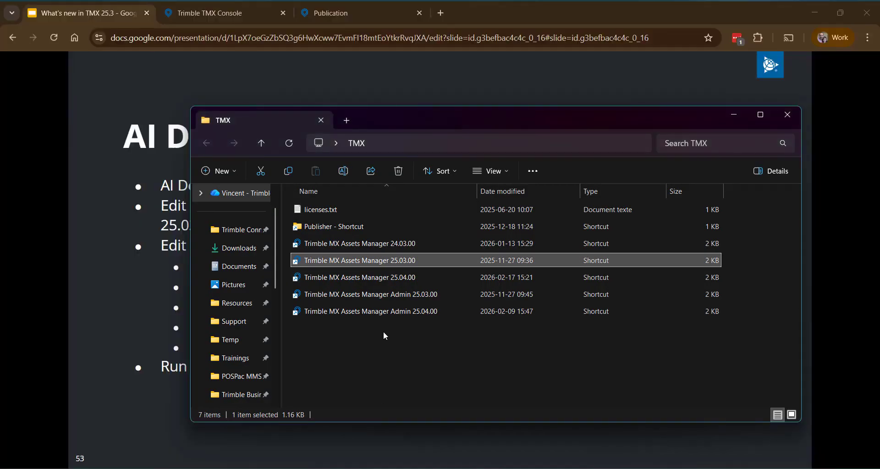
pyautogui.rightClick(354, 264)
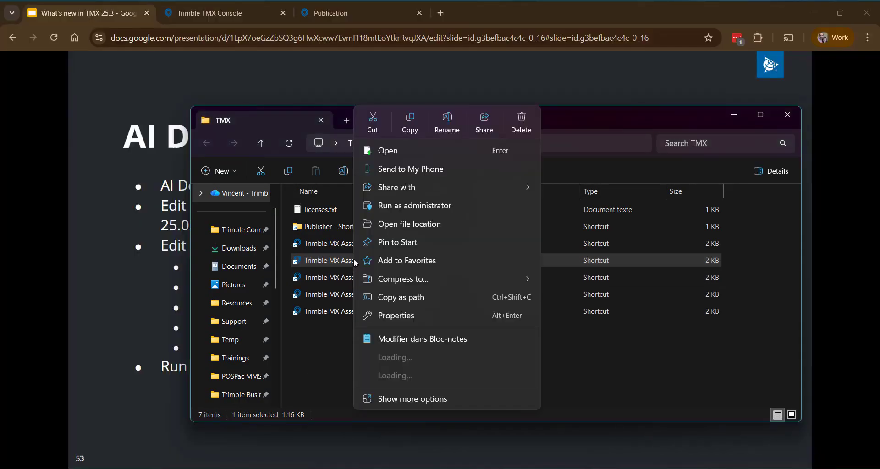
pyautogui.click(396, 225)
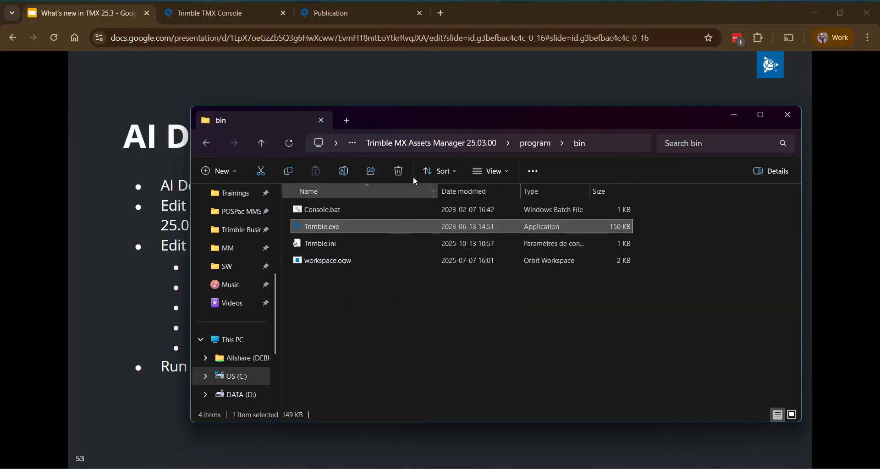
pyautogui.click(528, 145)
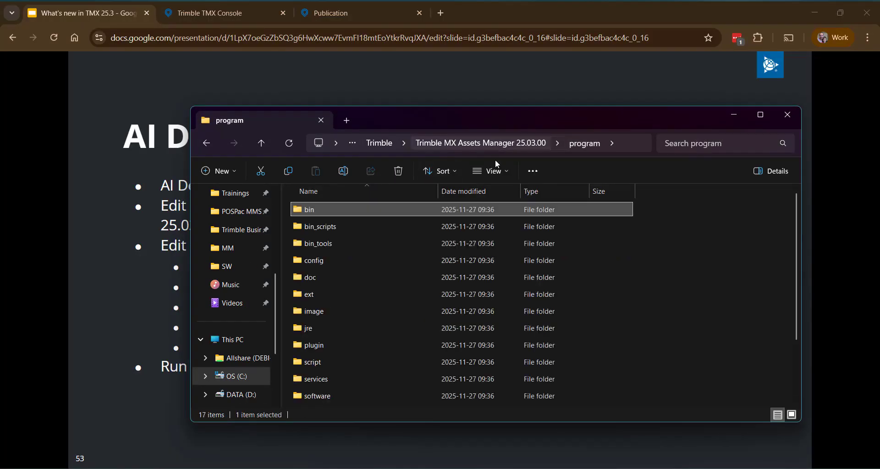
pyautogui.doubleClick(331, 247)
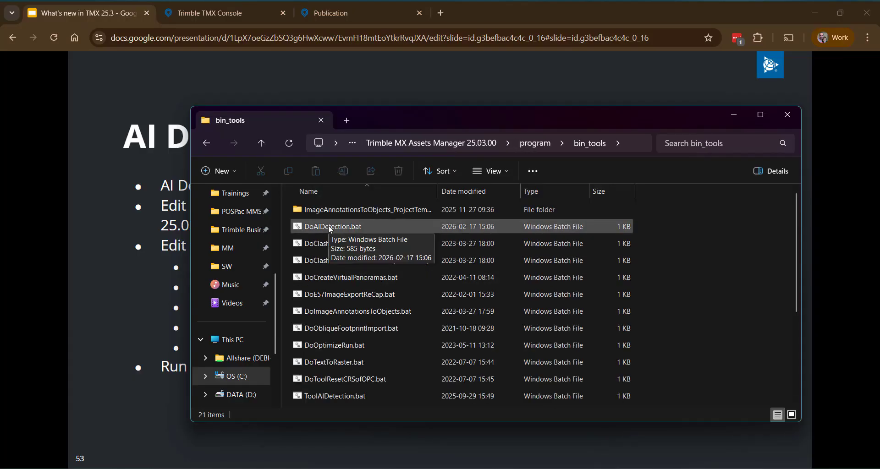
pyautogui.rightClick(323, 229)
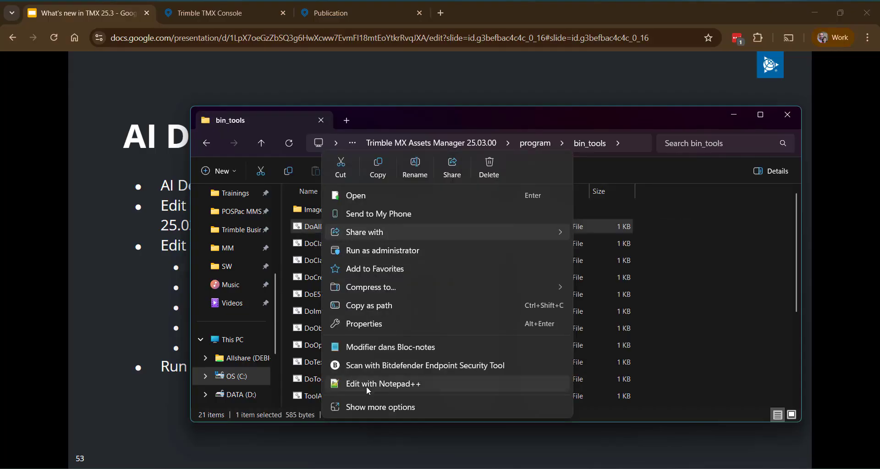
pyautogui.click(372, 384)
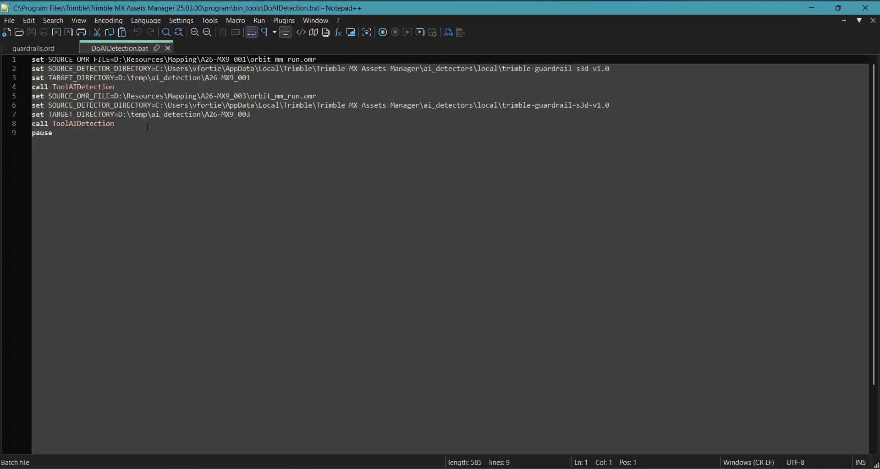
# Examine the source OMR file, detector directory, target directory and ToolAIDetection call lines for both mapping runs in DoAIDetection.bat
pyautogui.moveTo(32, 59); pyautogui.dragTo(314, 60)
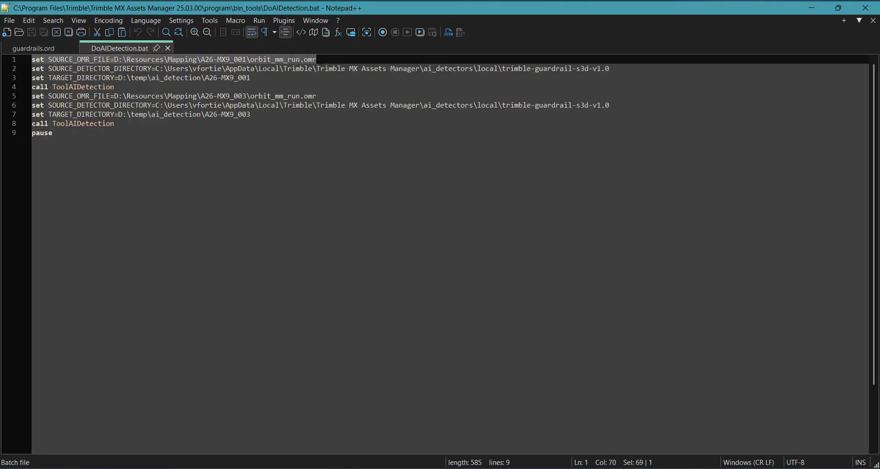
pyautogui.moveTo(614, 68); pyautogui.dragTo(33, 70)
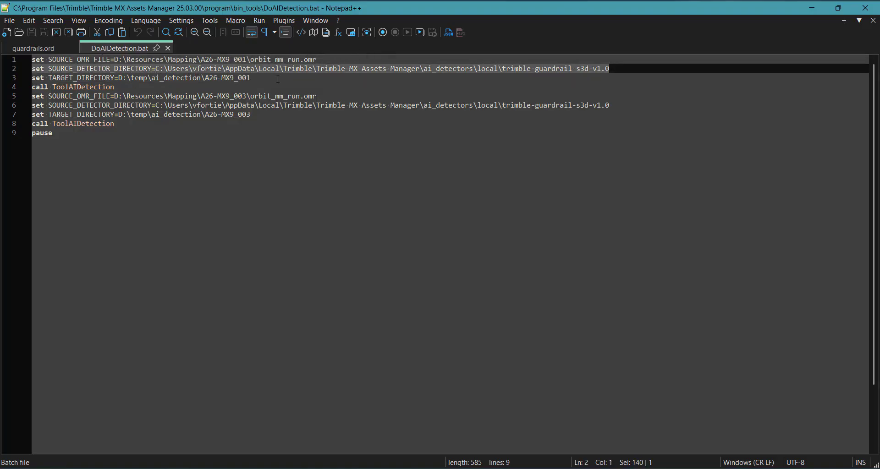
pyautogui.moveTo(252, 78); pyautogui.dragTo(32, 78)
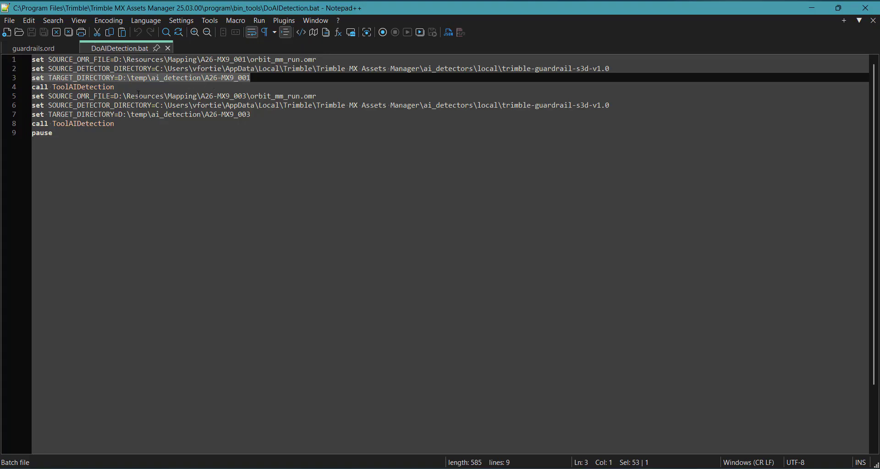
pyautogui.moveTo(121, 86); pyautogui.dragTo(54, 133)
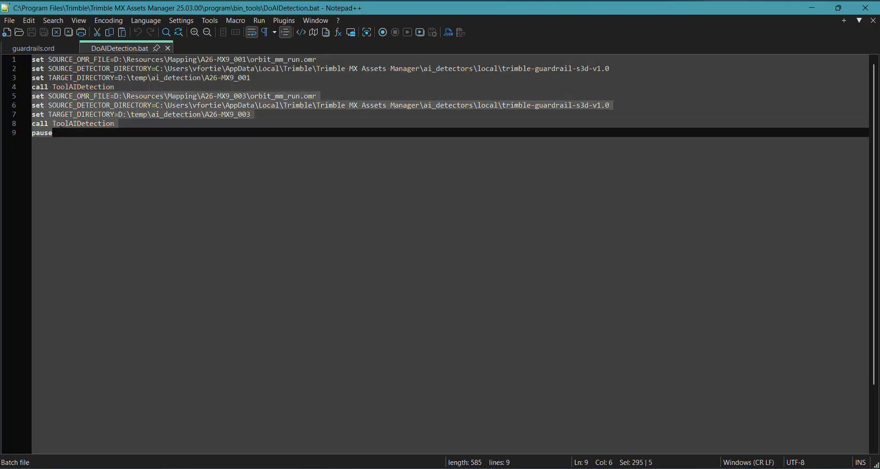
pyautogui.click(119, 88)
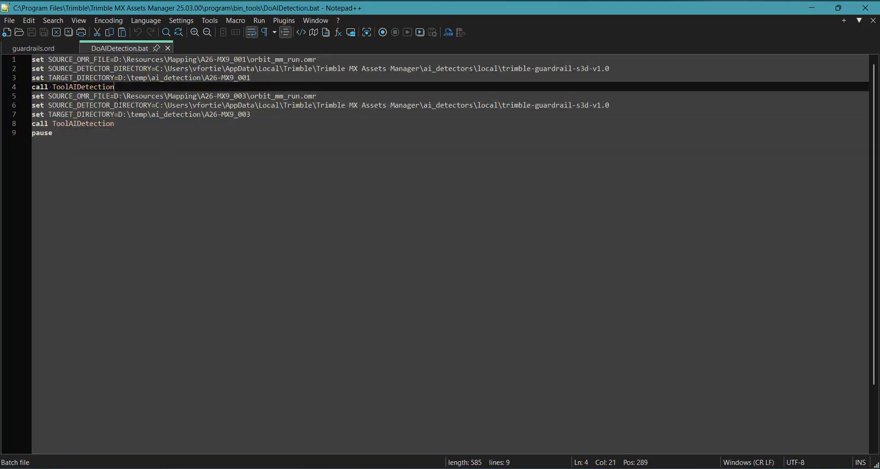
pyautogui.click(115, 124)
pyautogui.click(103, 139)
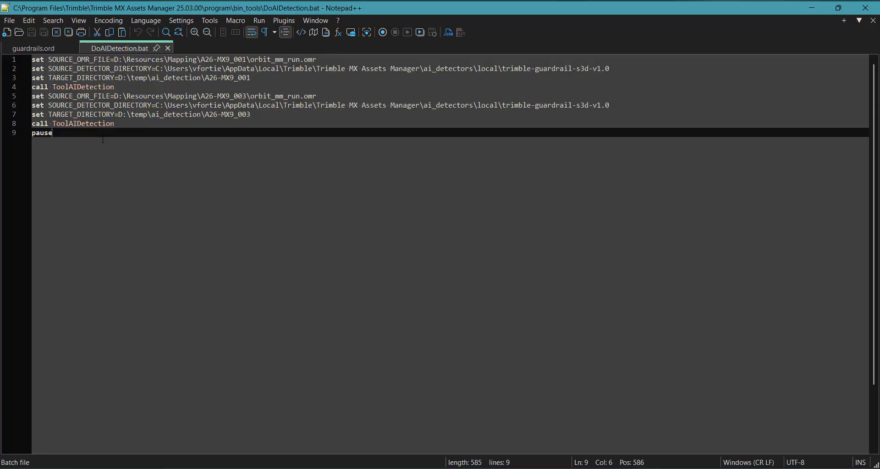
# Close DoAIDetection.bat and guardrails.ord, and exit Notepad++
pyautogui.click(169, 48)
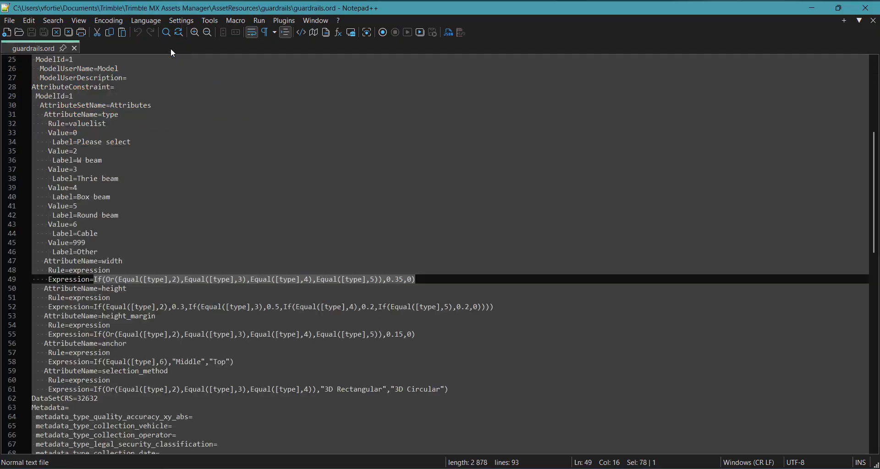
pyautogui.click(75, 47)
pyautogui.click(873, 14)
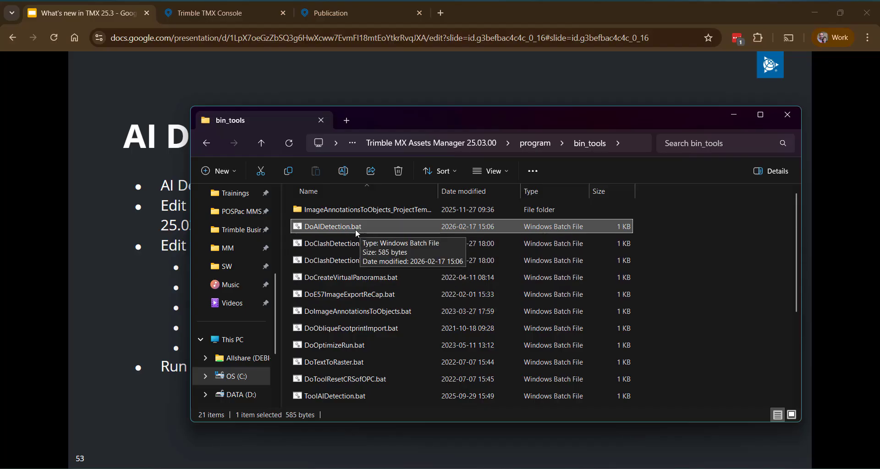
pyautogui.moveTo(530, 467)
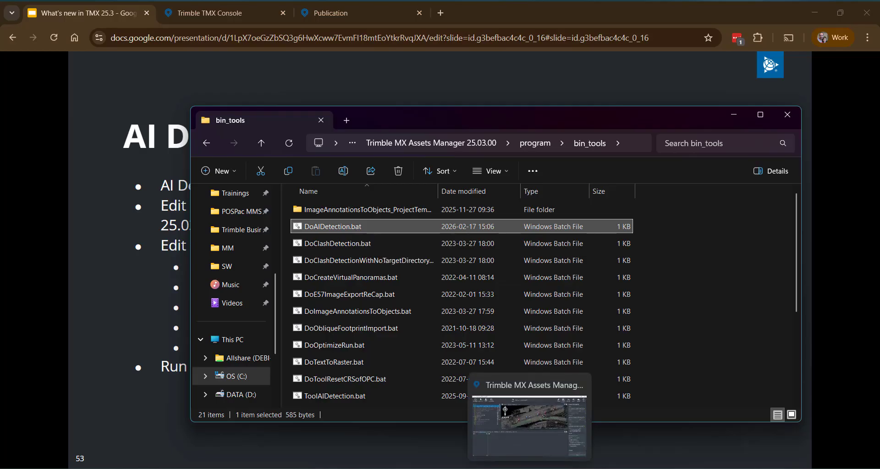
pyautogui.click(540, 448)
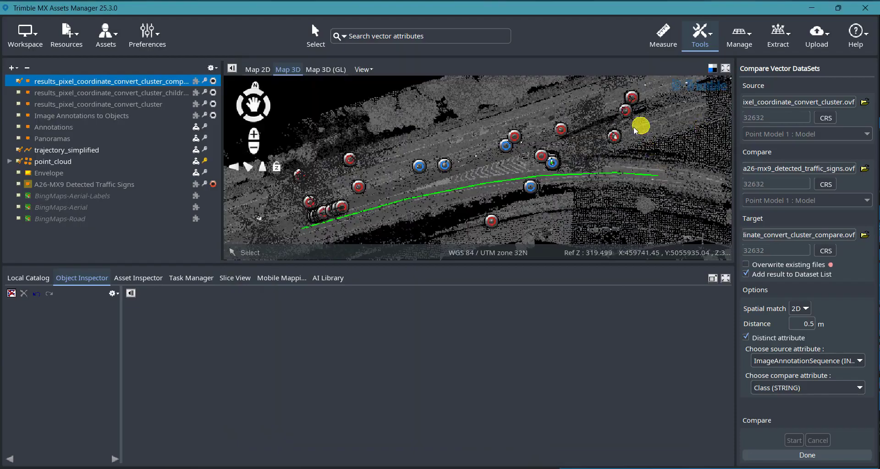
# Switch to the presentation in Chrome, advance to the Import Publisher's annotations slide, and open the A26-MX9 publication
pyautogui.moveTo(482, 431)
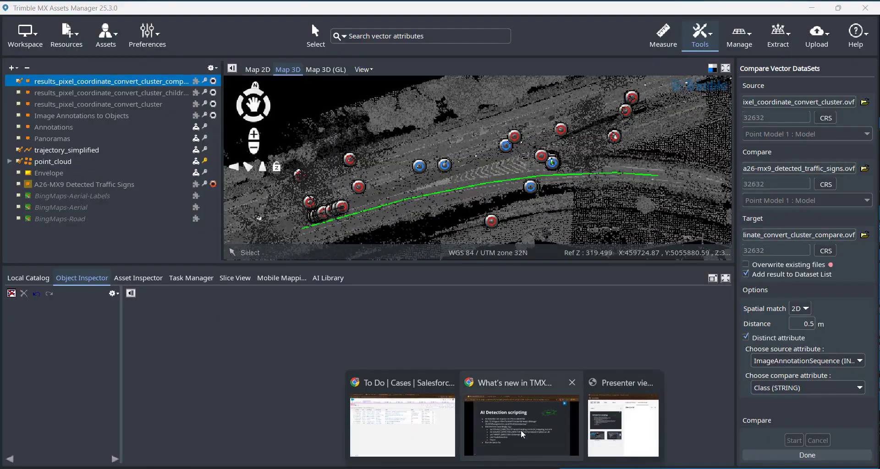
pyautogui.click(521, 430)
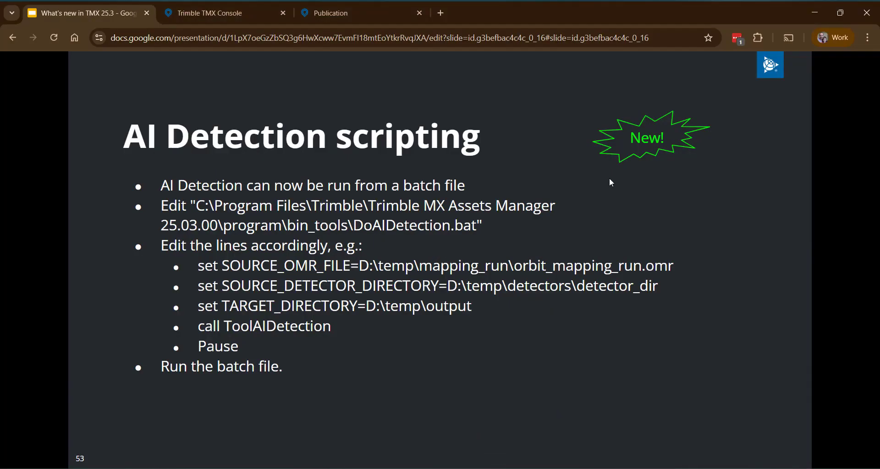
pyautogui.press('Right')
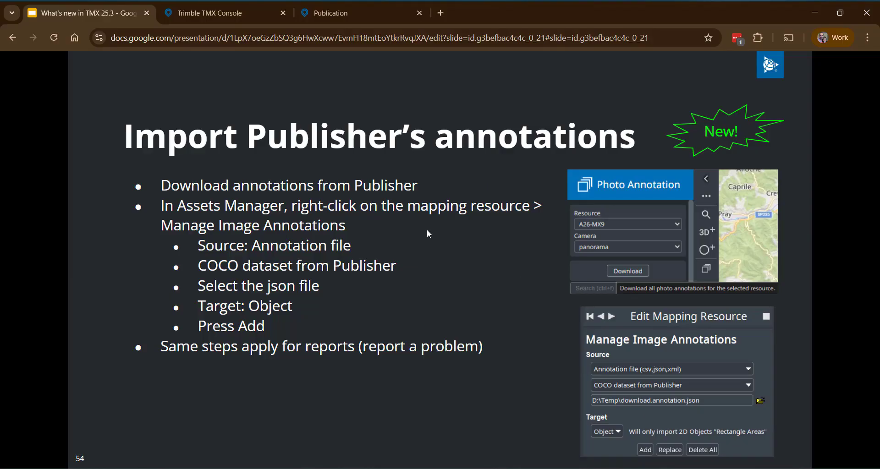
pyautogui.click(335, 15)
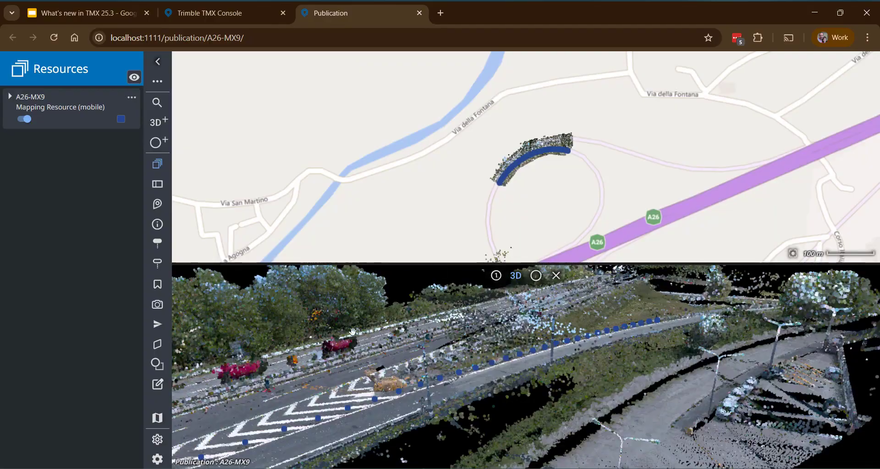
# Open the panorama photo 004_pano_000000_000331 of the A26-MX9 resource in Photo Annotation and view its annotated traffic signs
pyautogui.click(158, 386)
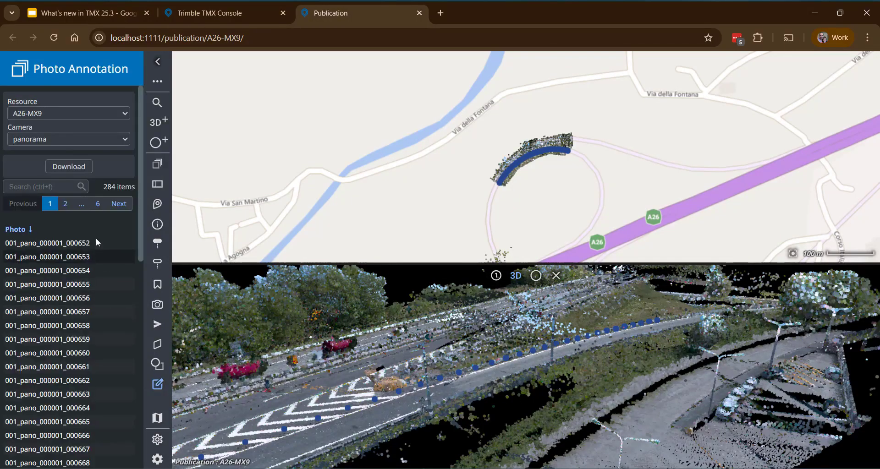
pyautogui.click(82, 208)
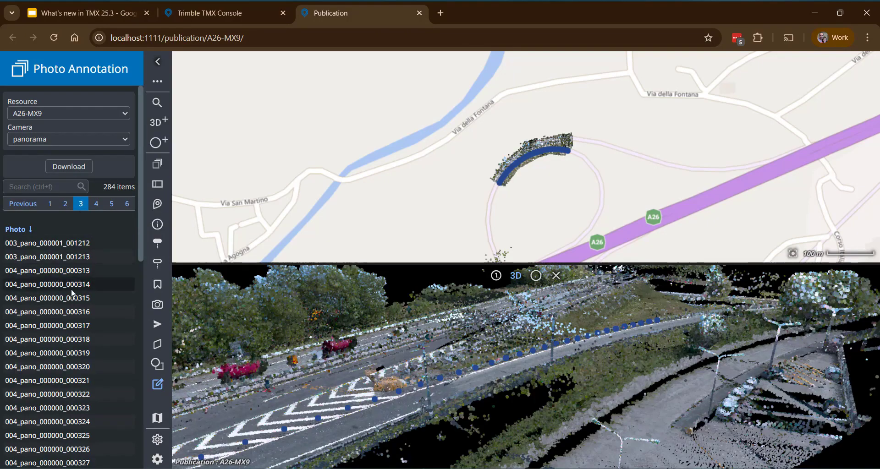
pyautogui.scroll(-8, 73, 295)
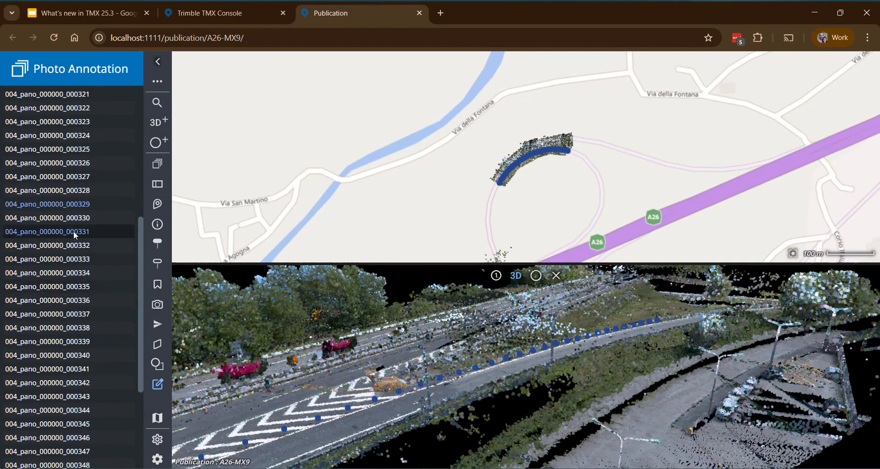
pyautogui.click(74, 231)
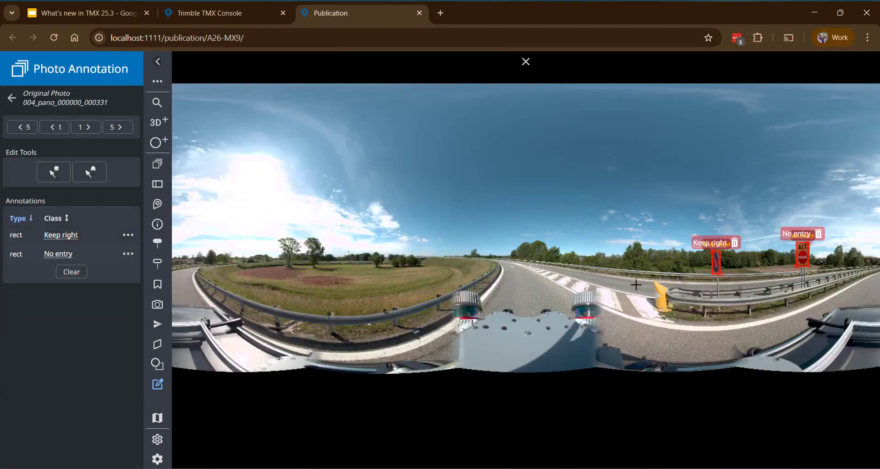
pyautogui.moveTo(644, 280); pyautogui.dragTo(454, 272)
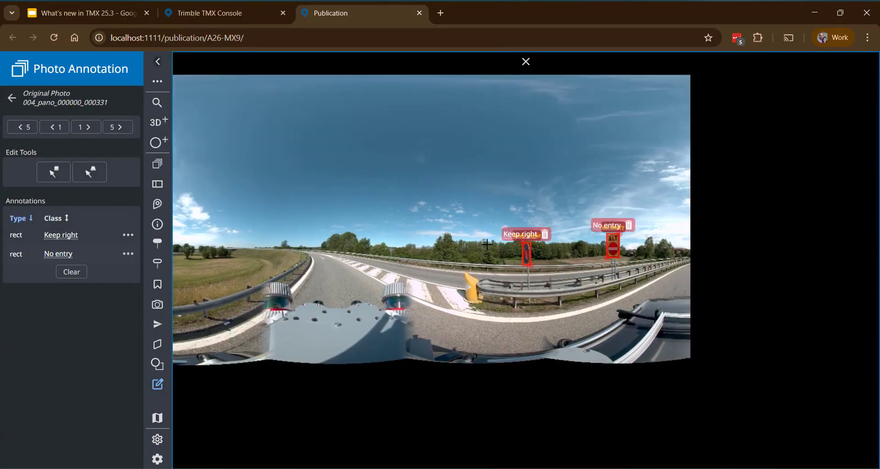
# In the following photo, 004_pano_000000_000332, draw a rectangle annotation around the ALT sign and assign it the class No entry
pyautogui.click(88, 129)
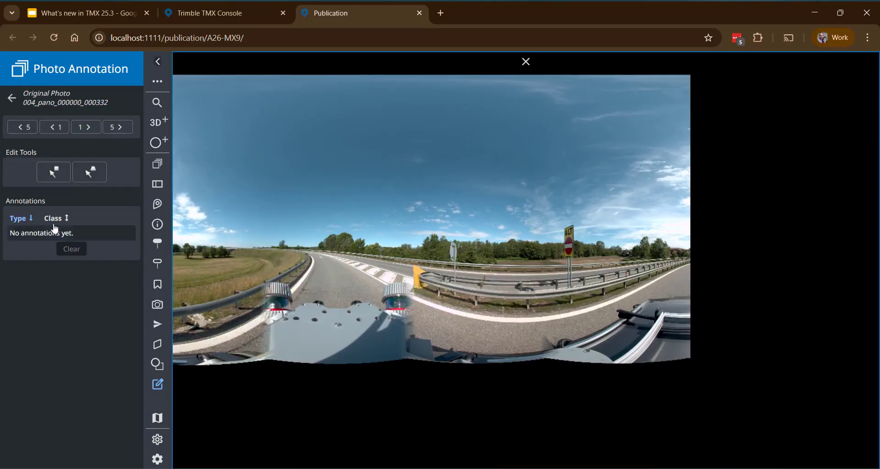
pyautogui.click(54, 173)
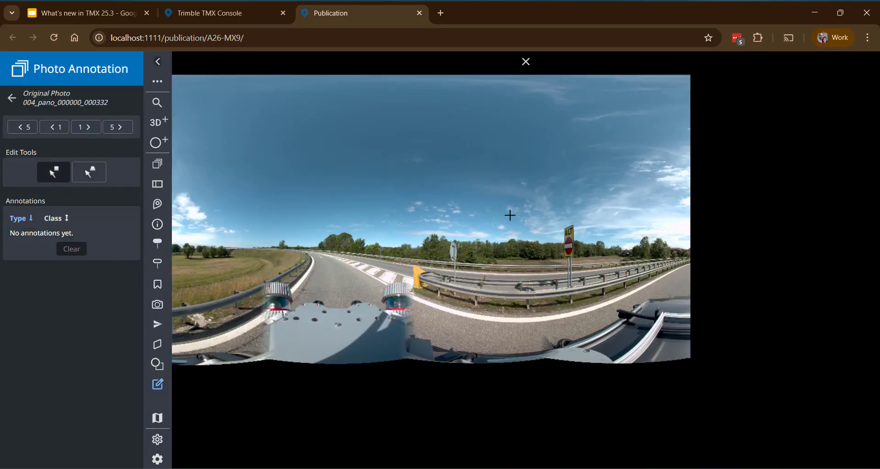
pyautogui.scroll(-4, 566, 235)
pyautogui.scroll(8, 573, 234)
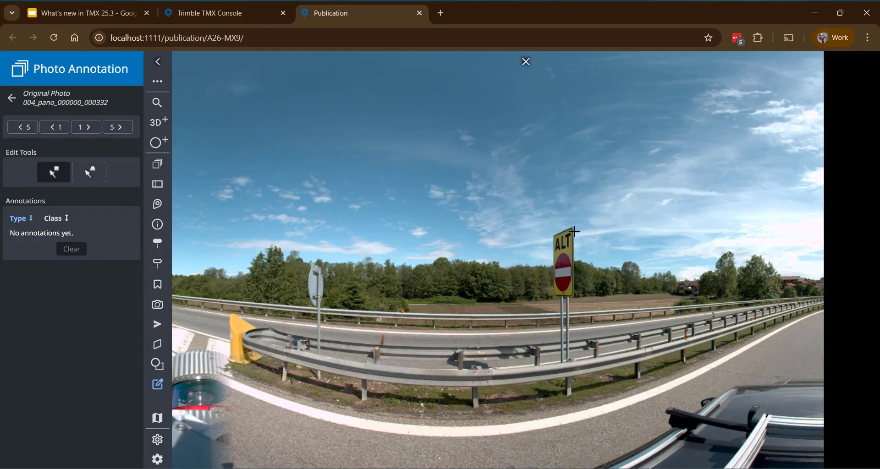
pyautogui.moveTo(574, 232); pyautogui.dragTo(551, 294)
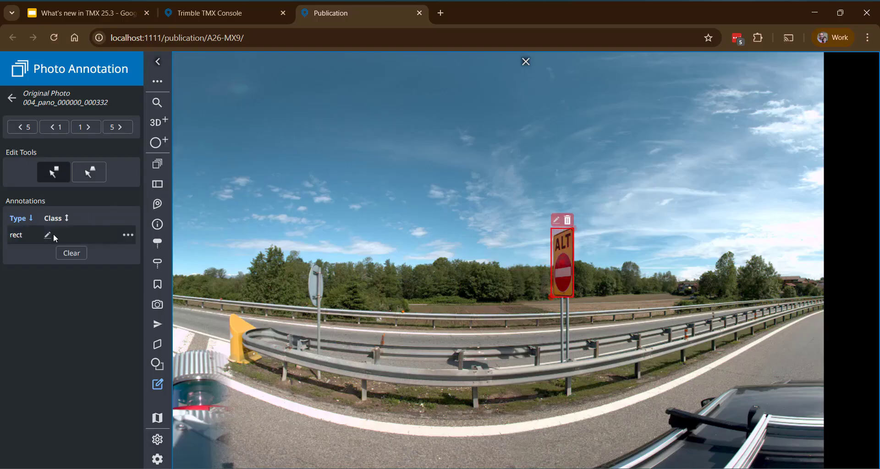
pyautogui.click(52, 239)
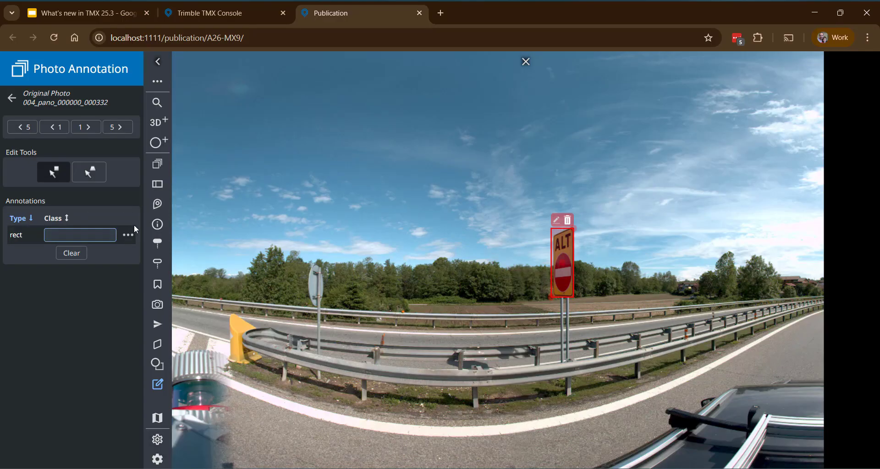
pyautogui.write('no')
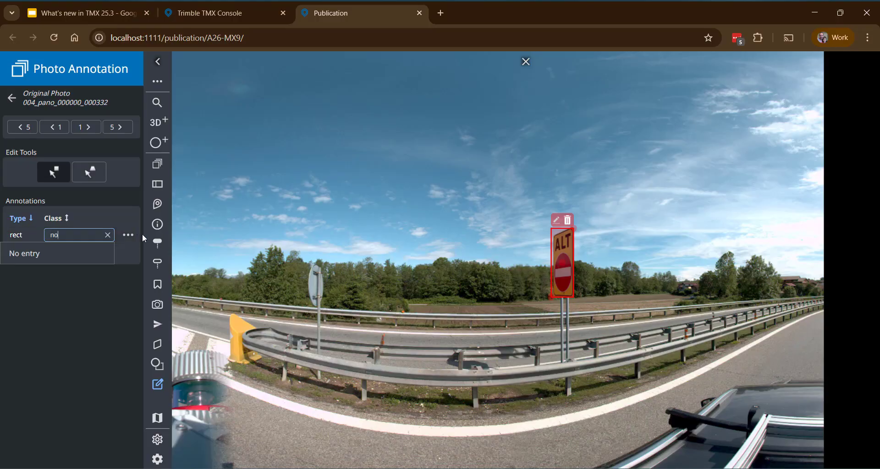
pyautogui.click(34, 253)
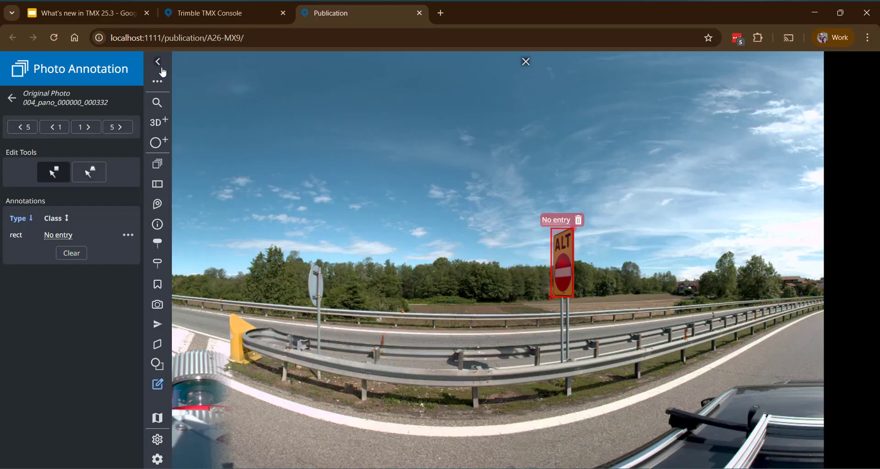
# Return to the photo list and download the annotations to D:\Temp as download.annotation.json, replacing the existing file
pyautogui.click(15, 104)
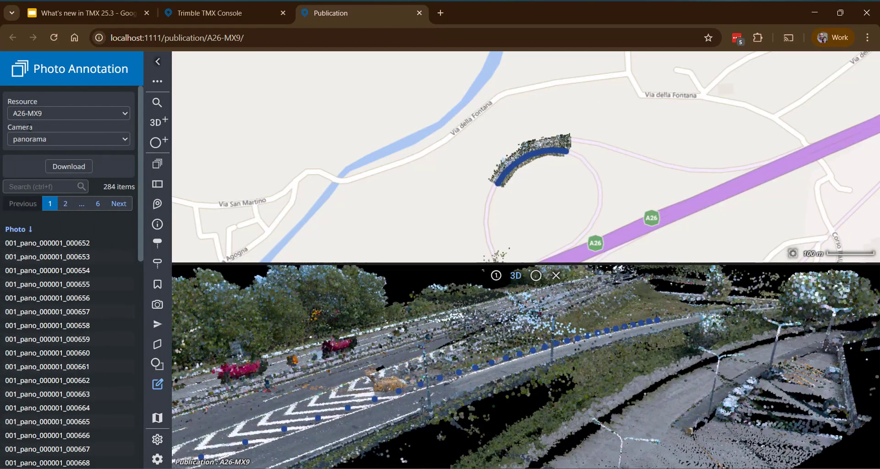
pyautogui.click(68, 167)
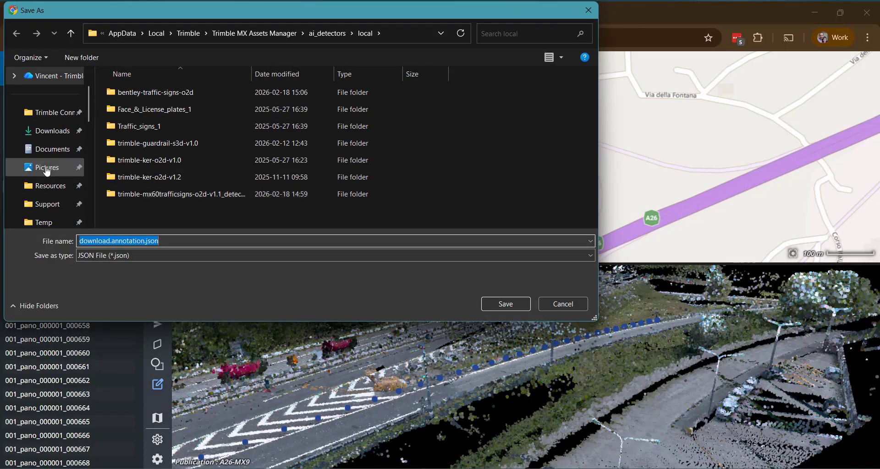
pyautogui.click(44, 222)
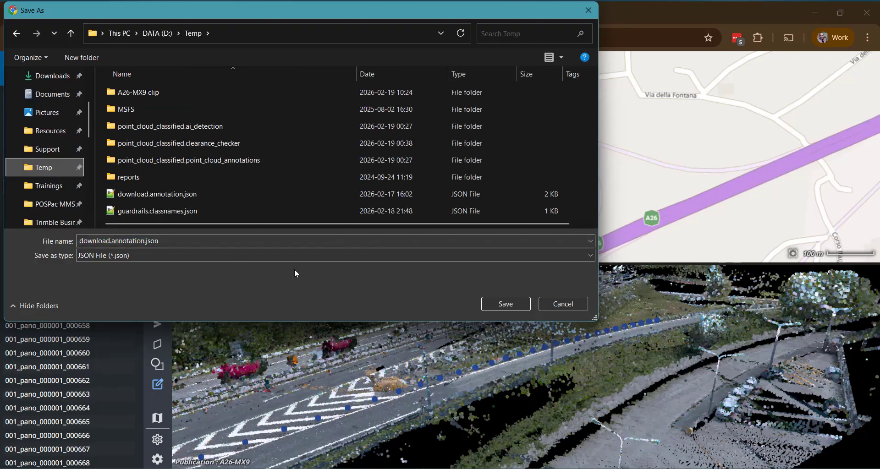
pyautogui.click(513, 306)
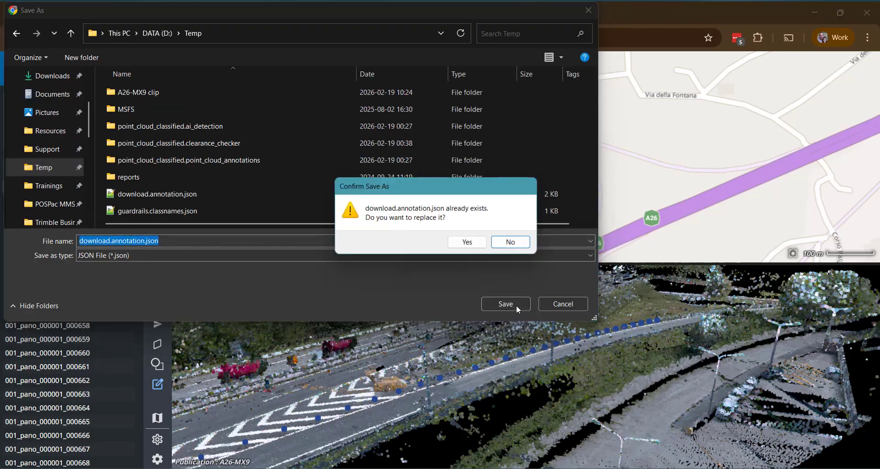
pyautogui.click(465, 243)
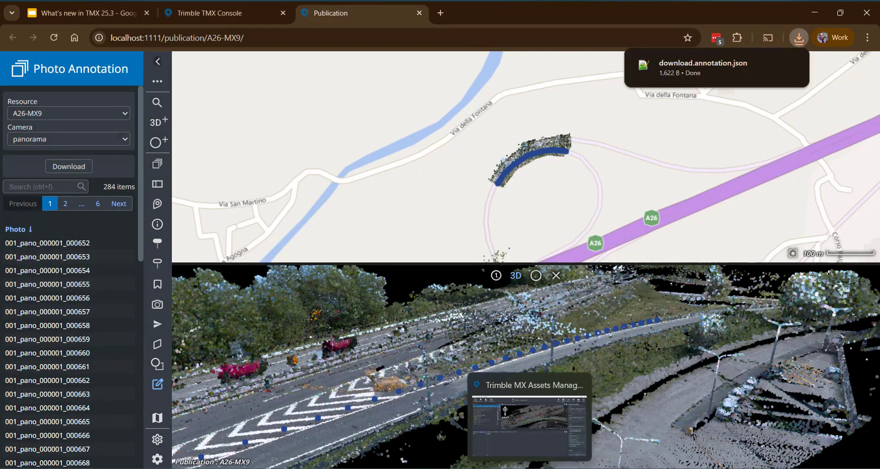
# Switch to Trimble MX Assets Manager, activate the A26-MX9 (D) mapping resource, and open Manage Image Annotations in its resource editing
pyautogui.click(529, 468)
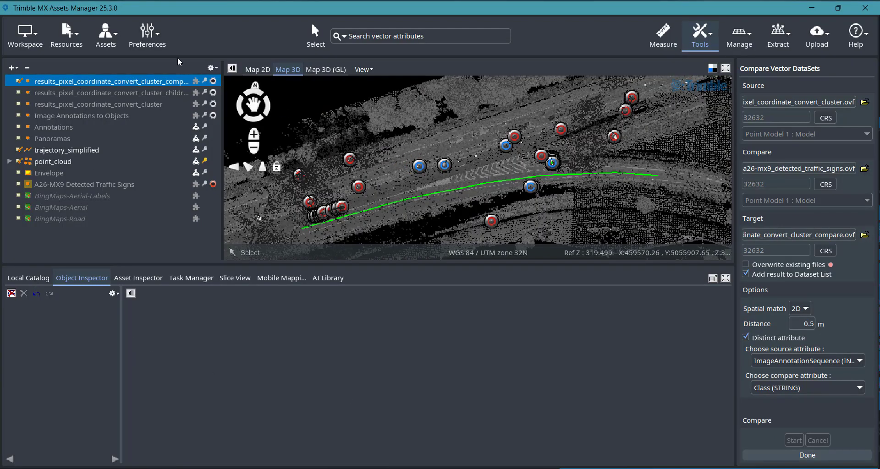
pyautogui.click(46, 277)
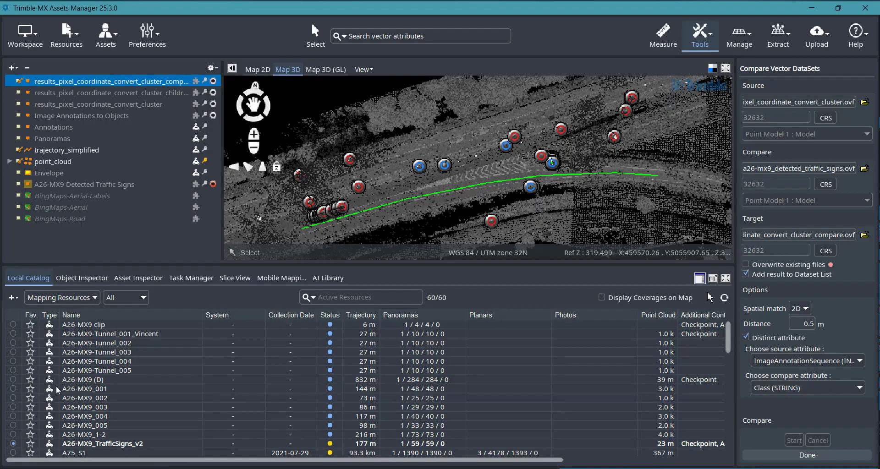
pyautogui.click(14, 379)
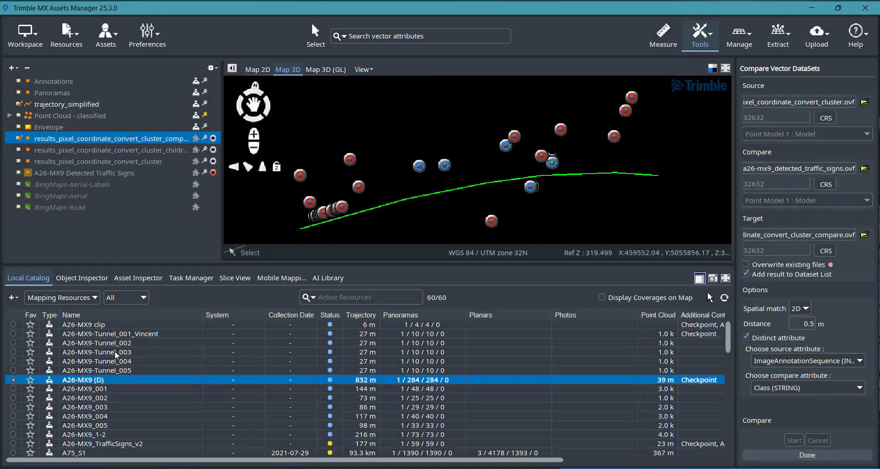
pyautogui.rightClick(82, 379)
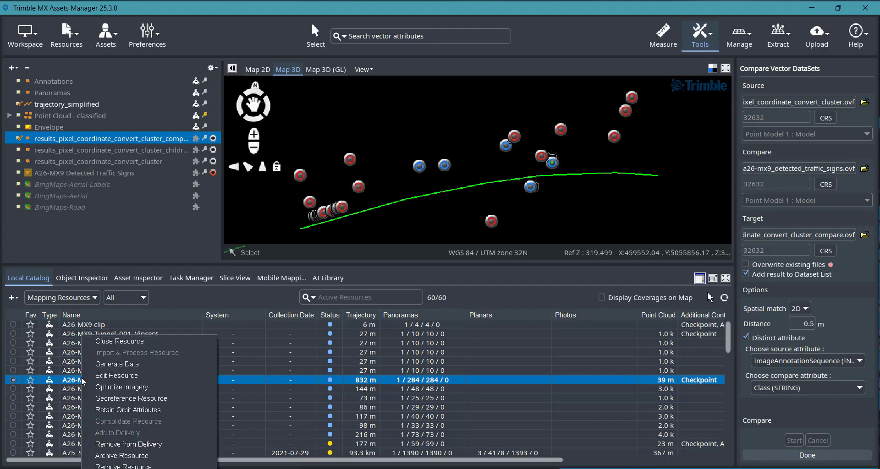
pyautogui.click(114, 377)
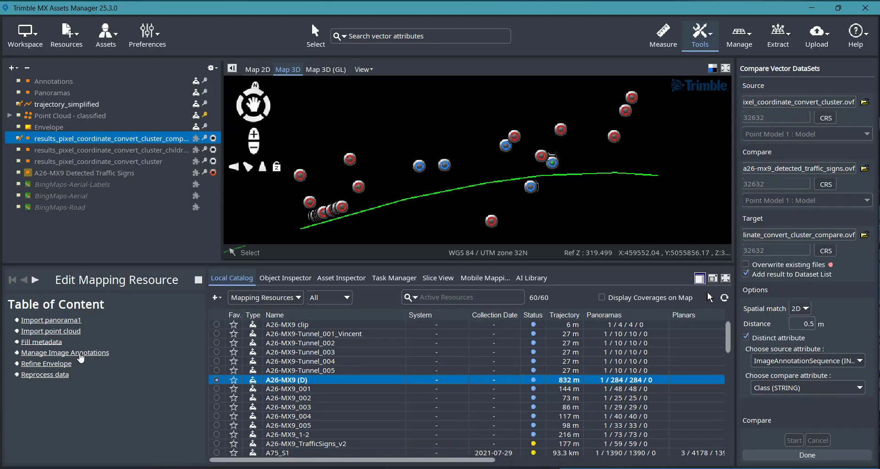
pyautogui.click(80, 354)
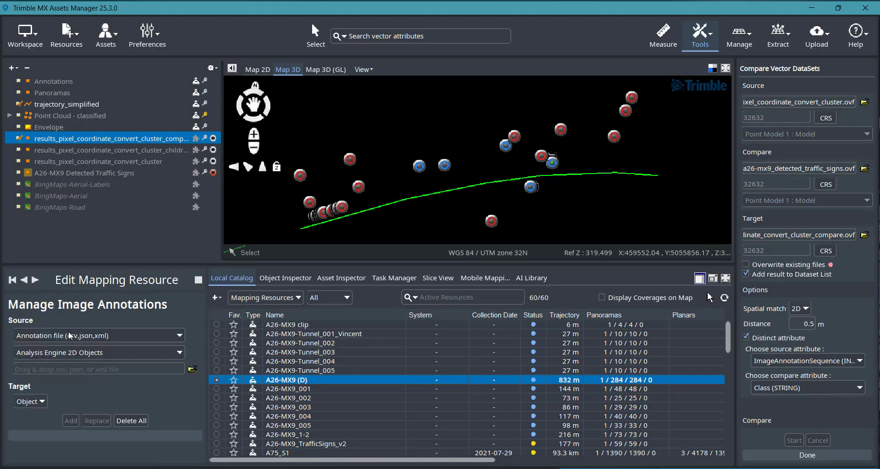
# Set the annotation source to an annotation file in COCO dataset from Publisher format and load d:\temp\download.annotation.json
pyautogui.click(180, 336)
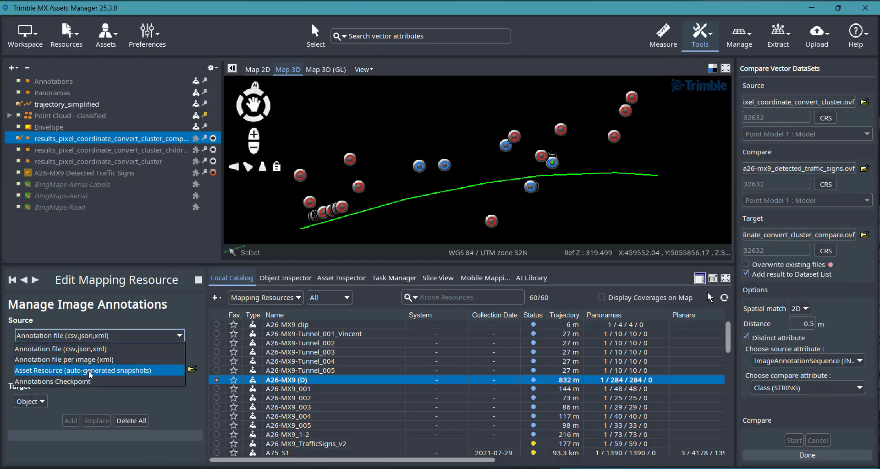
pyautogui.click(110, 349)
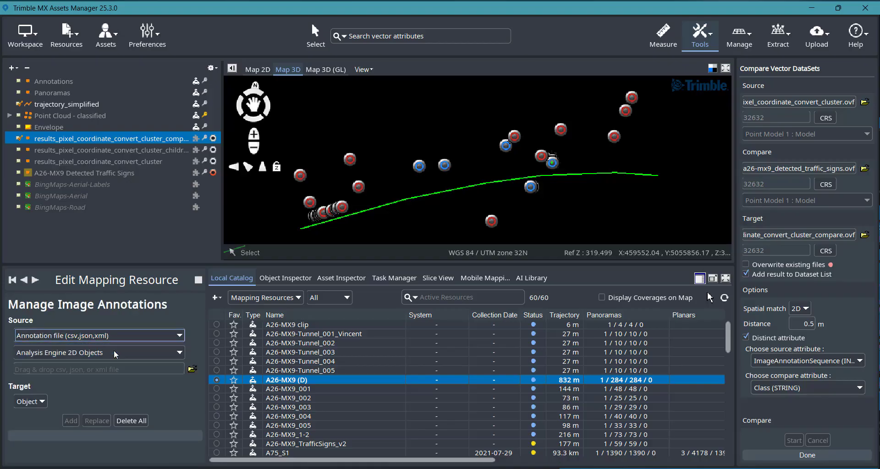
pyautogui.click(166, 355)
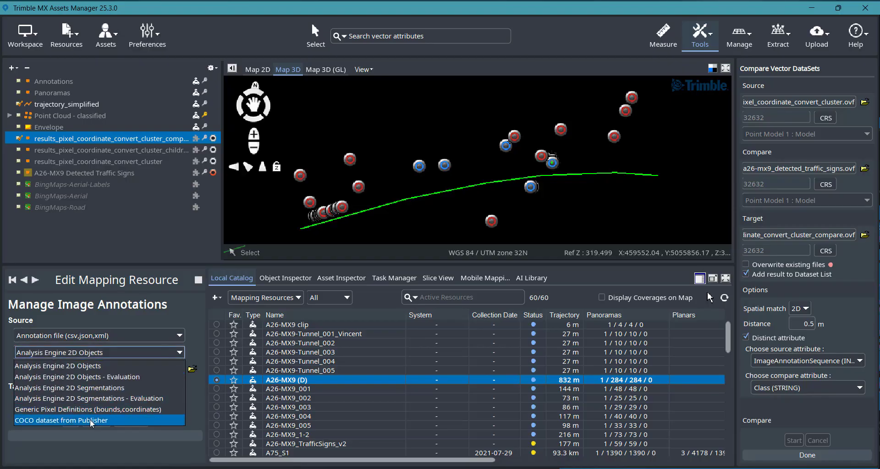
pyautogui.click(111, 420)
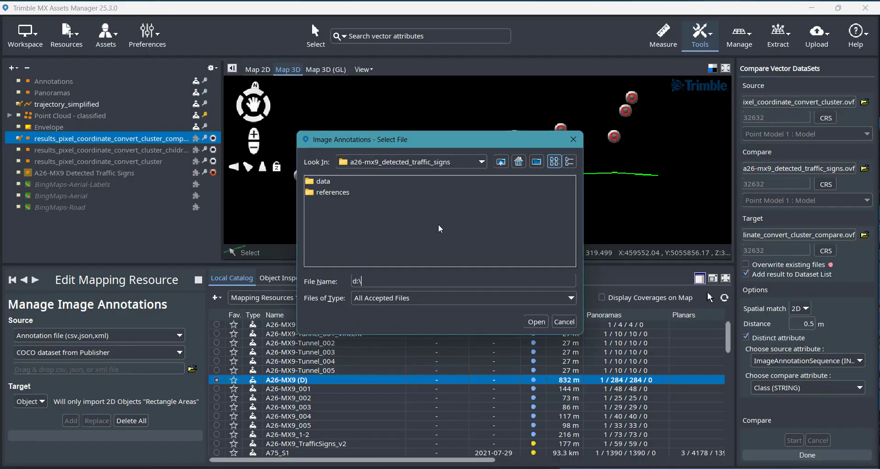
pyautogui.write('d:\temp')
pyautogui.click(541, 322)
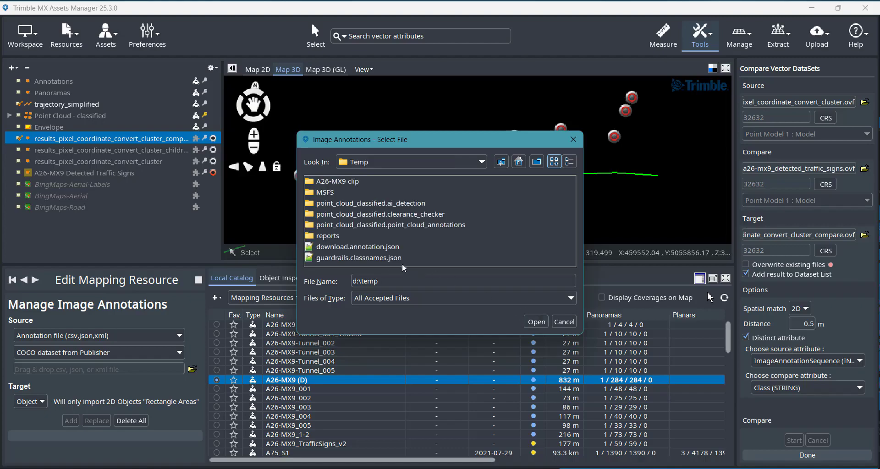
pyautogui.click(365, 248)
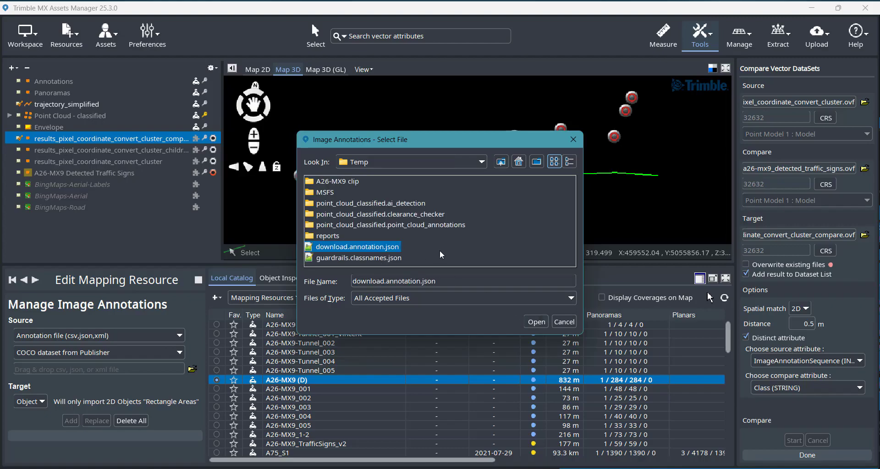
pyautogui.click(539, 326)
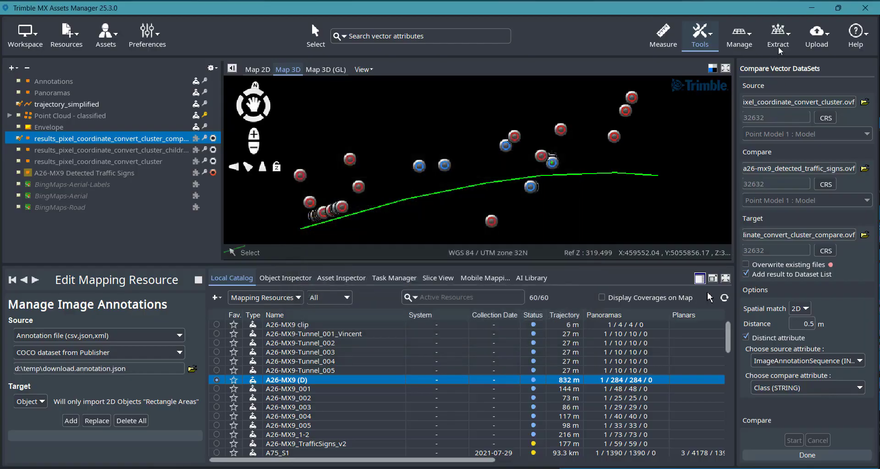
# List only images with annotations in the Image Annotation Editor, and add the loaded file's annotations to A26-MX9 (D)
pyautogui.click(790, 41)
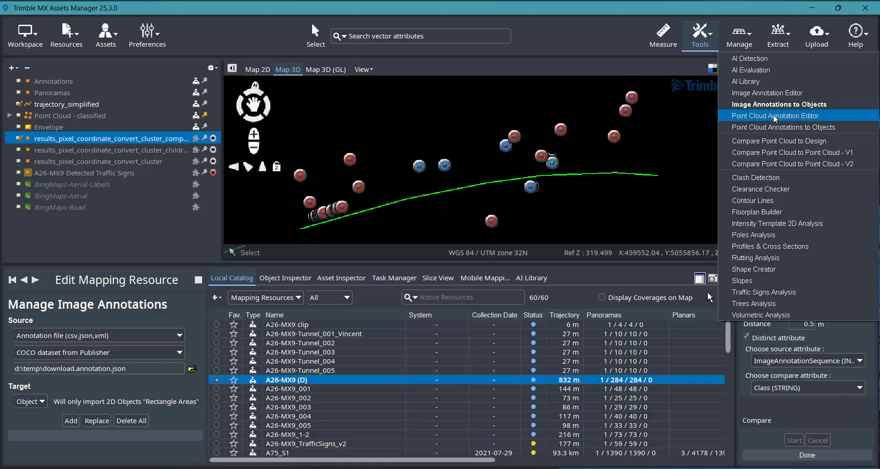
pyautogui.click(767, 93)
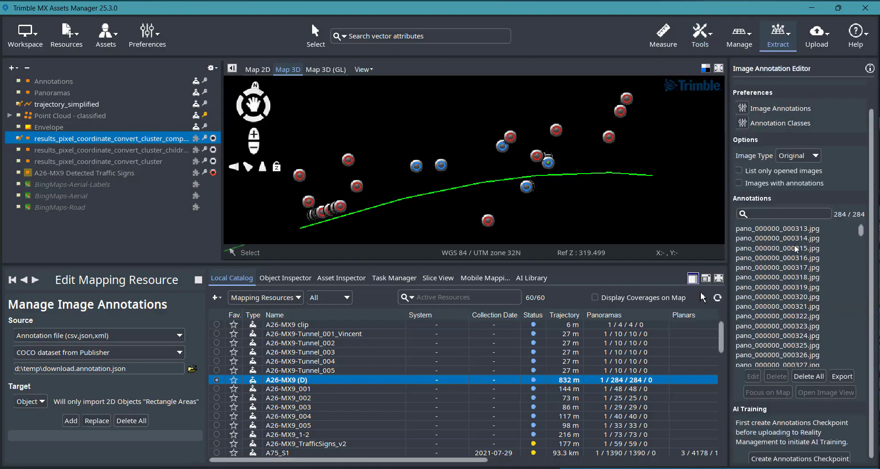
pyautogui.click(737, 183)
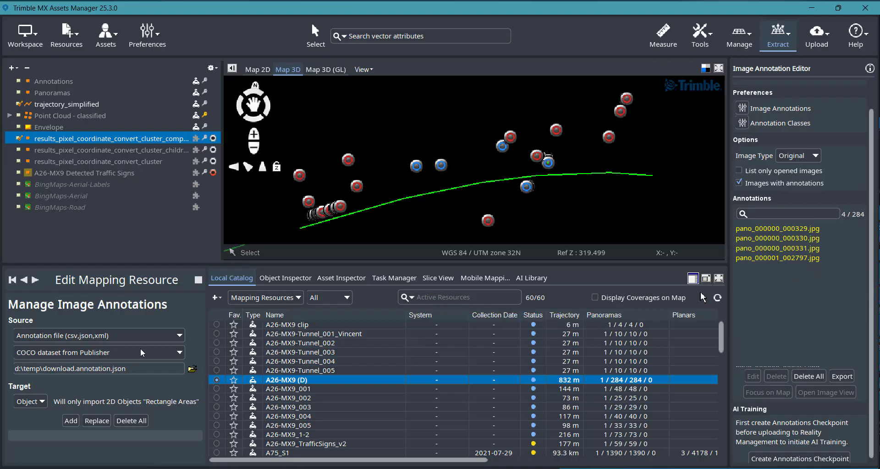
pyautogui.click(71, 422)
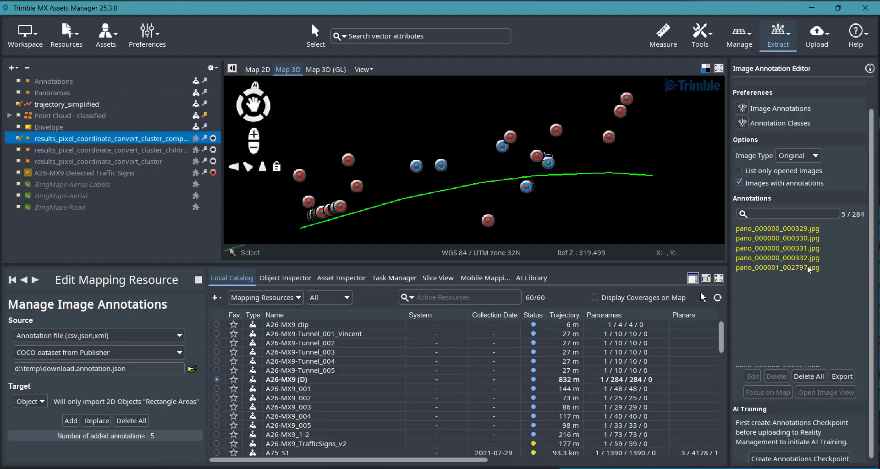
# Open the annotated panoramas, view pano_000000_000332.jpg with the task type set to 2D Objects, and close the image view
pyautogui.click(21, 105)
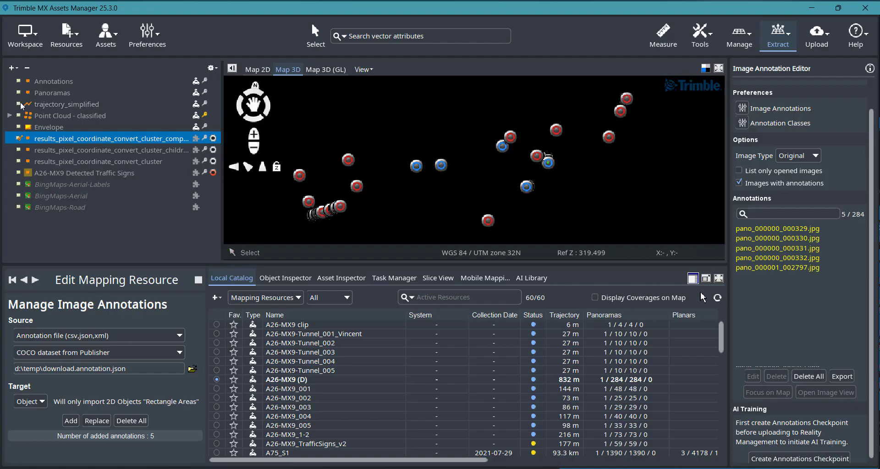
pyautogui.click(21, 106)
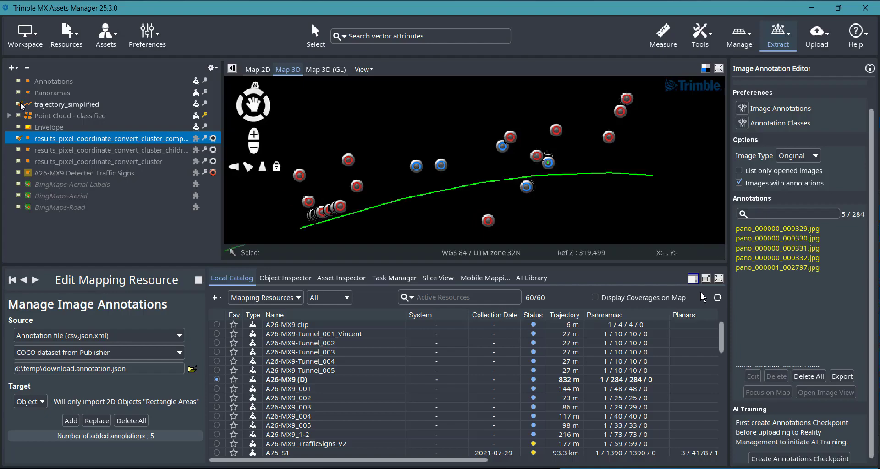
pyautogui.click(768, 268)
pyautogui.doubleClick(769, 268)
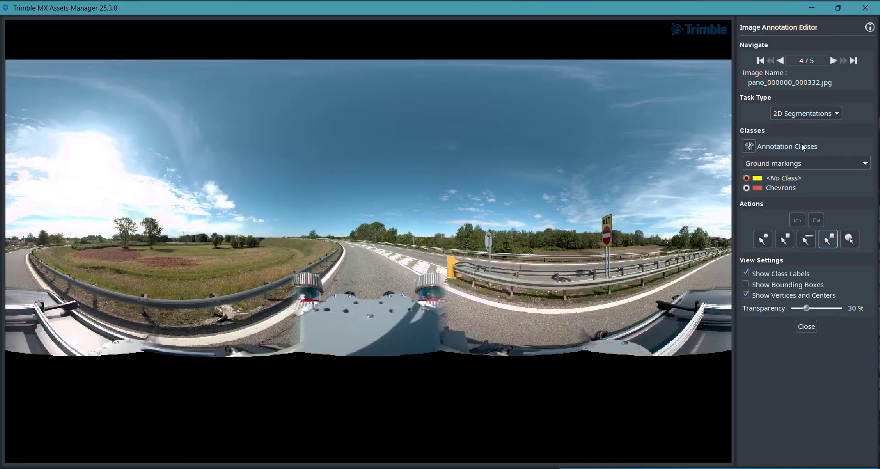
pyautogui.click(825, 117)
pyautogui.click(813, 127)
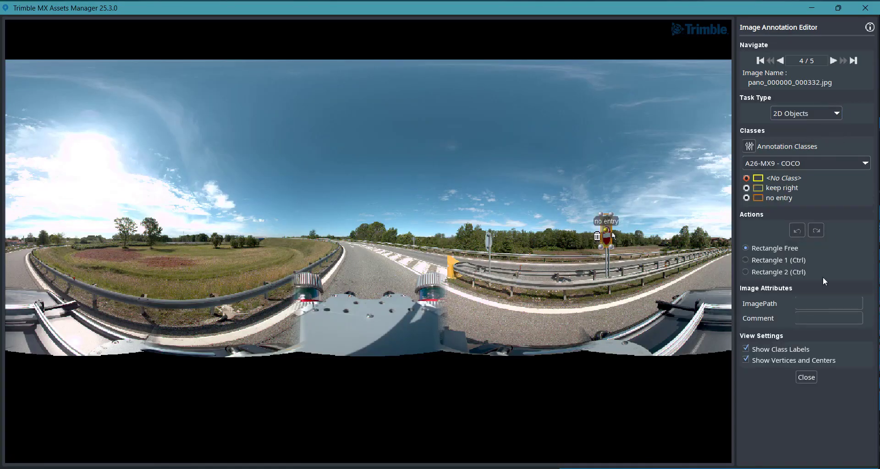
pyautogui.click(812, 380)
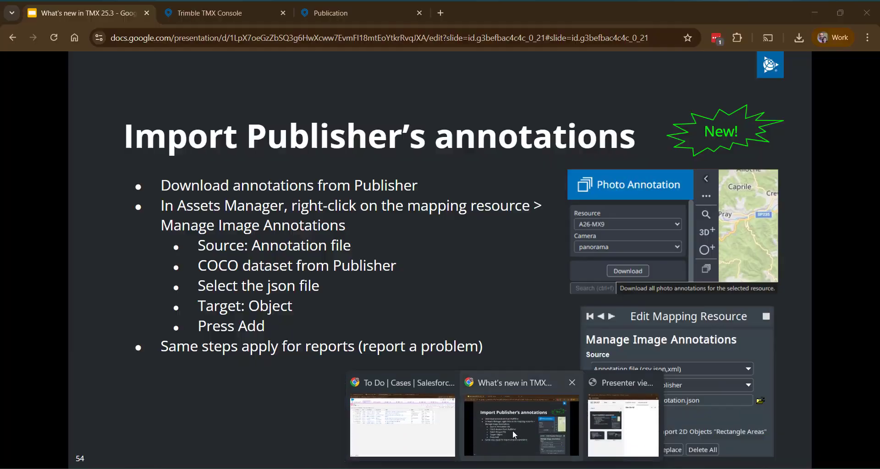
# Switch to the What's new in TMX 25.3 presentation in Chrome and advance to the "Other improvements" slide
pyautogui.click(517, 428)
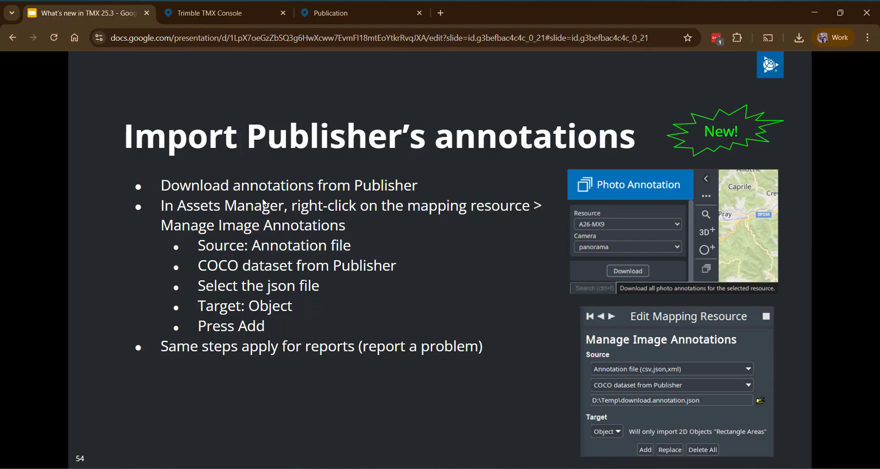
pyautogui.click(397, 245)
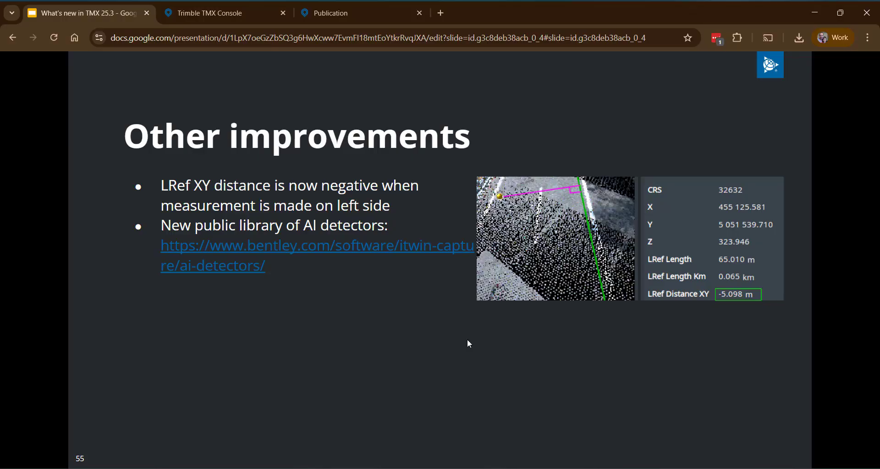
# Switch to Trimble MX Assets Manager and set trajectory_simplified as the linear reference dataset for measurements
pyautogui.moveTo(527, 468)
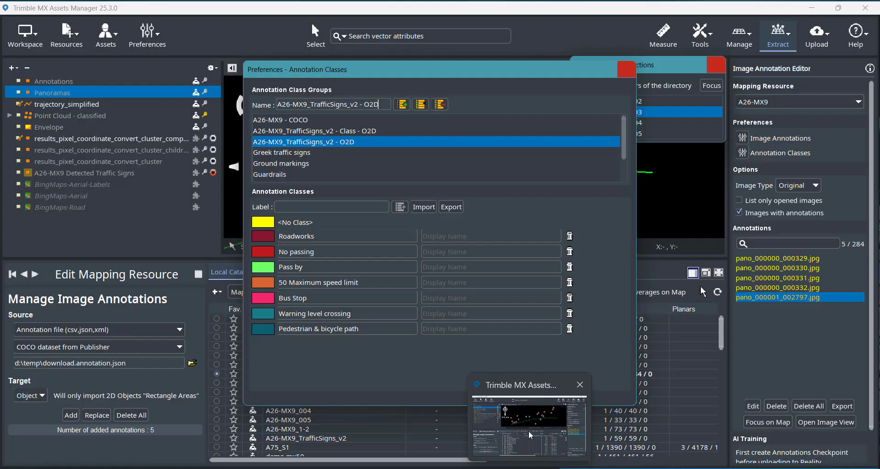
pyautogui.click(530, 434)
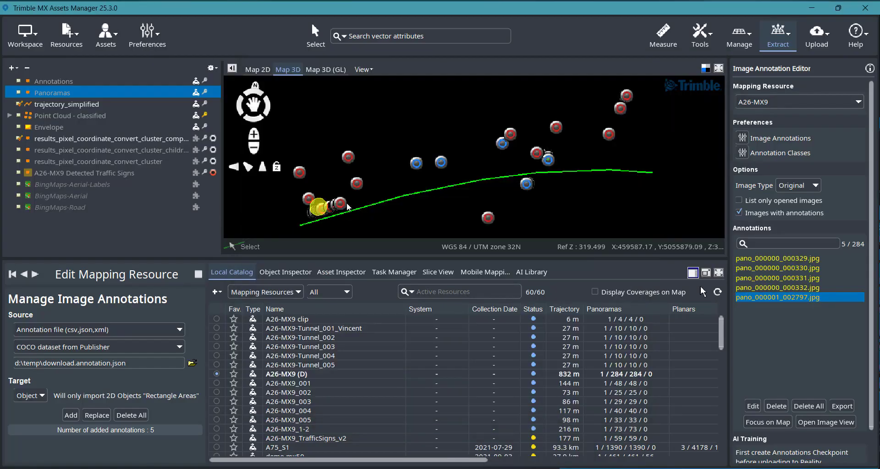
pyautogui.moveTo(374, 207); pyautogui.dragTo(501, 213, button='middle')
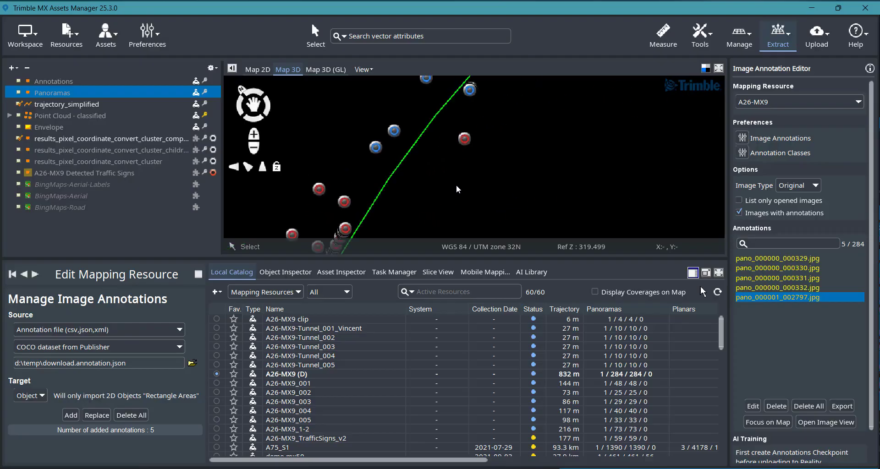
pyautogui.moveTo(458, 189); pyautogui.dragTo(443, 187, button='middle')
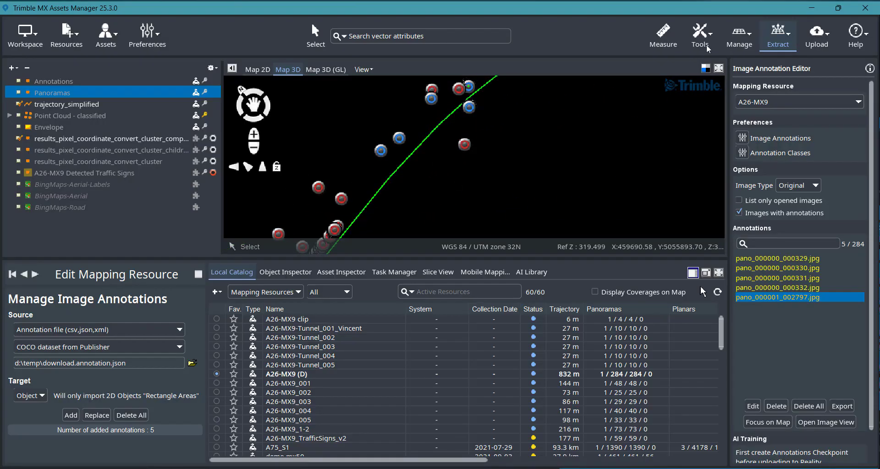
pyautogui.click(663, 36)
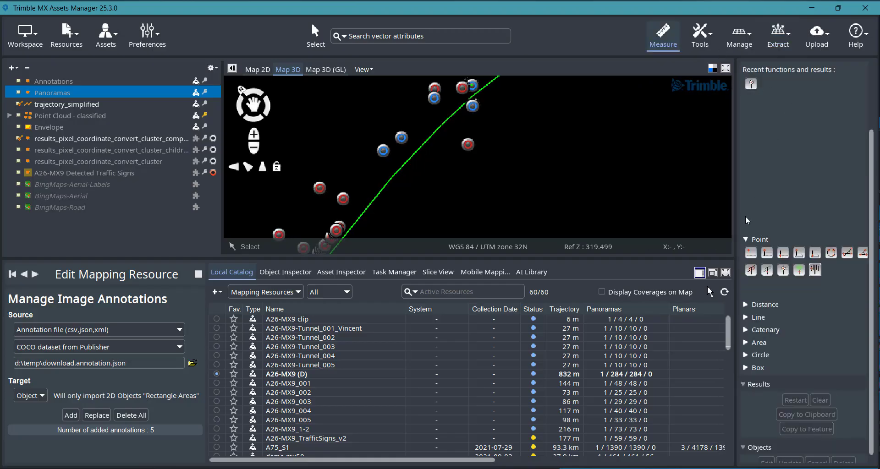
pyautogui.scroll(3, 811, 179)
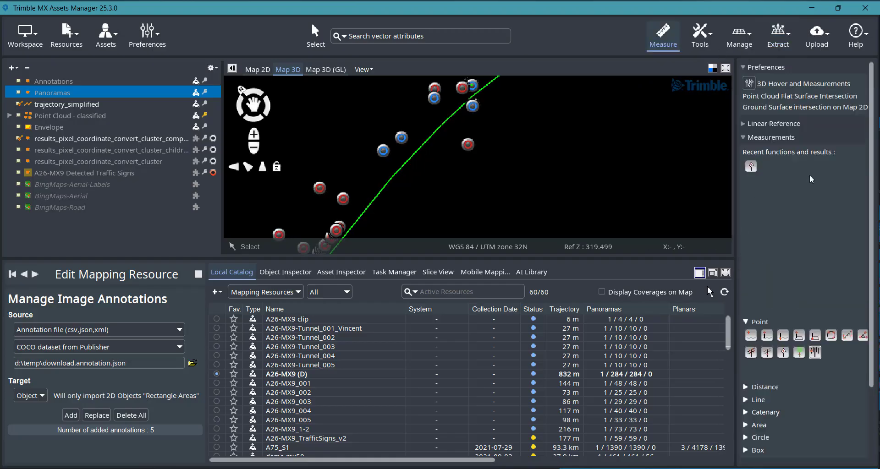
pyautogui.click(743, 127)
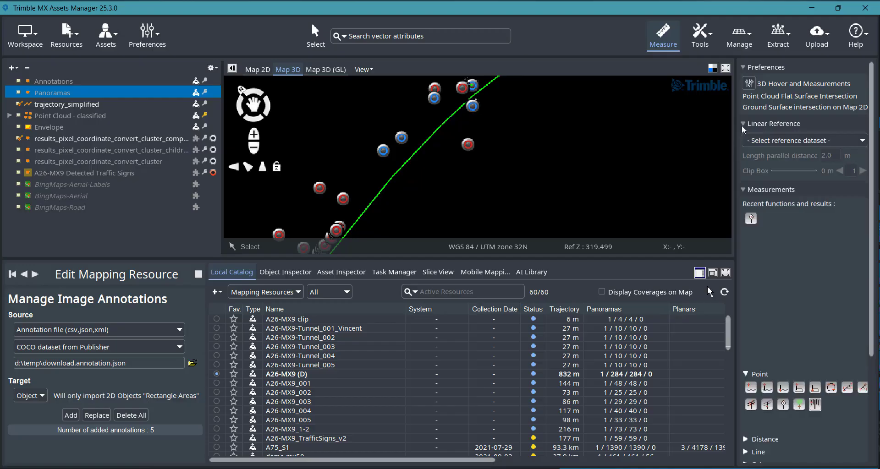
pyautogui.click(775, 142)
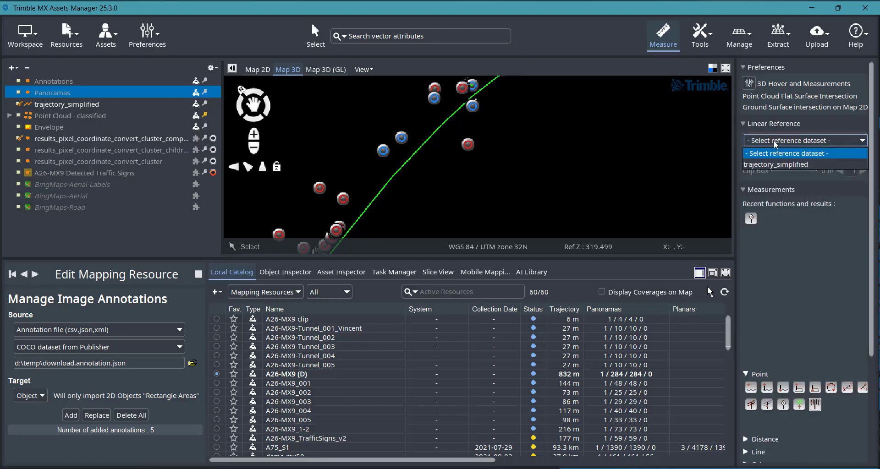
pyautogui.click(770, 165)
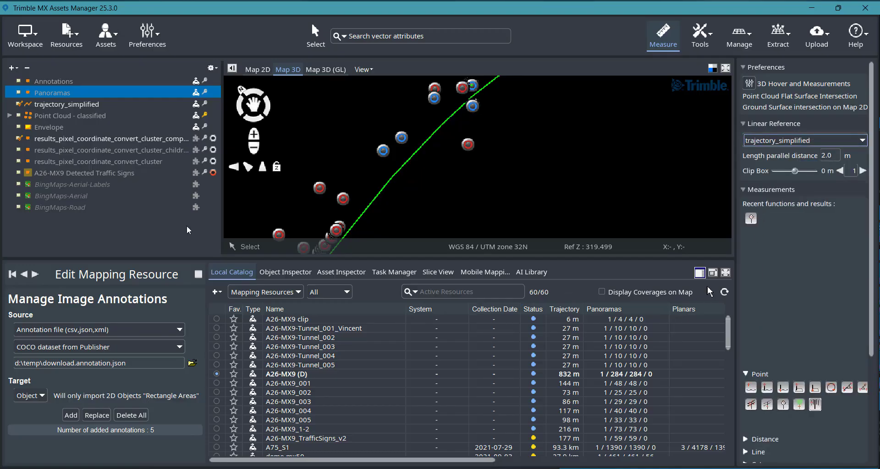
# Display the classified point cloud and measure one road point on each side of the trajectory line
pyautogui.click(19, 116)
pyautogui.moveTo(416, 187); pyautogui.dragTo(408, 212, button='right')
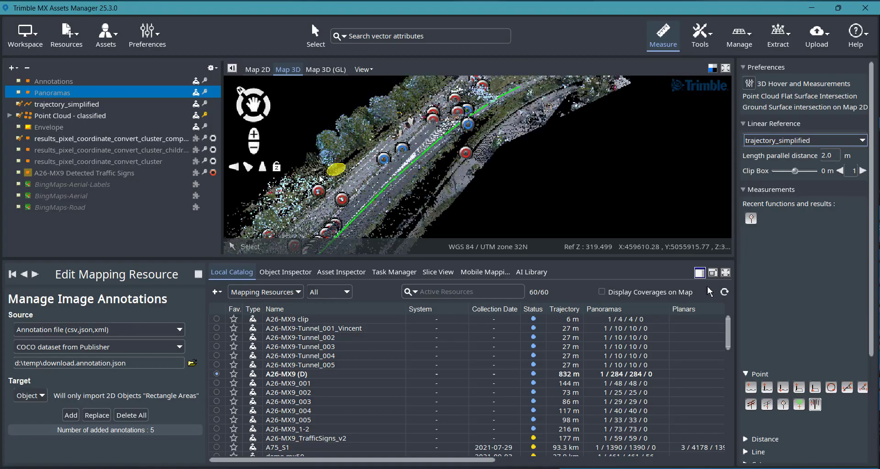
pyautogui.moveTo(306, 175); pyautogui.dragTo(413, 169)
pyautogui.scroll(5, 413, 172)
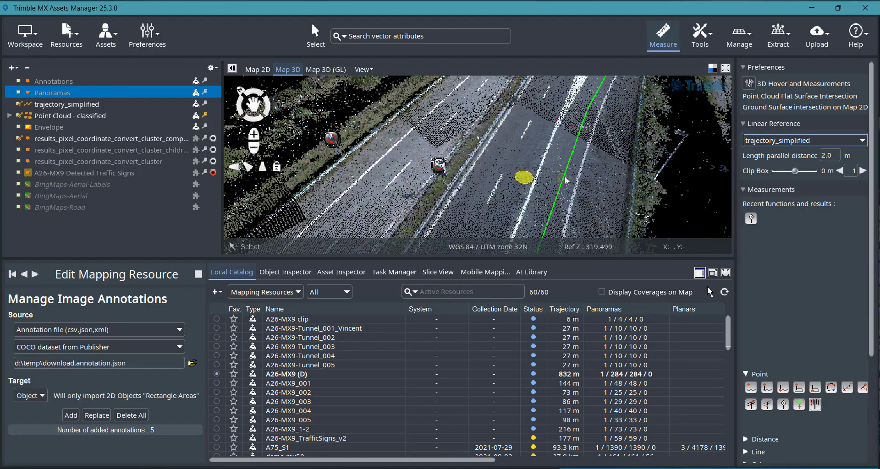
pyautogui.click(751, 388)
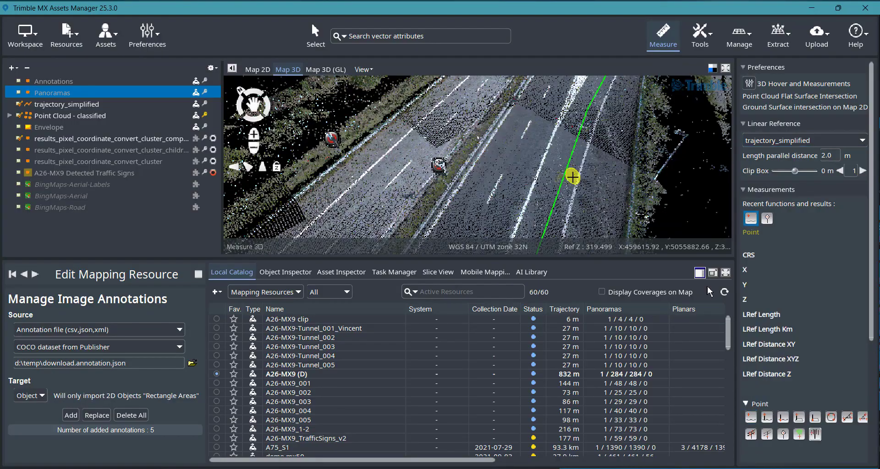
pyautogui.click(598, 189)
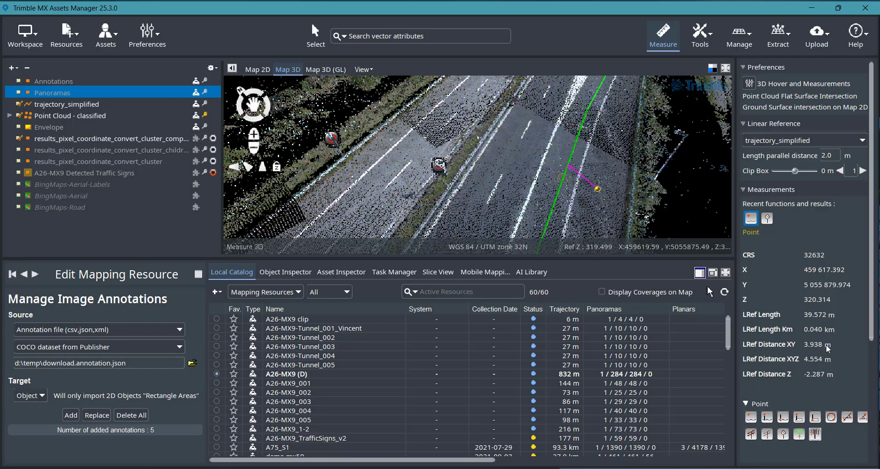
pyautogui.click(750, 417)
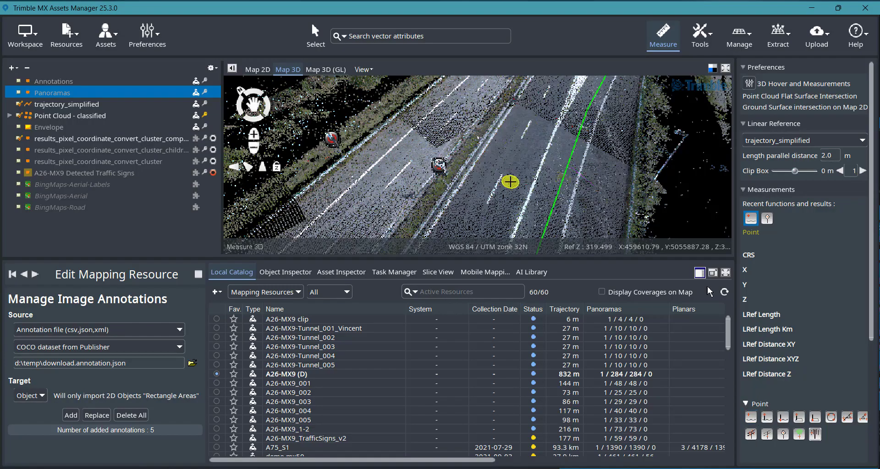
pyautogui.click(510, 182)
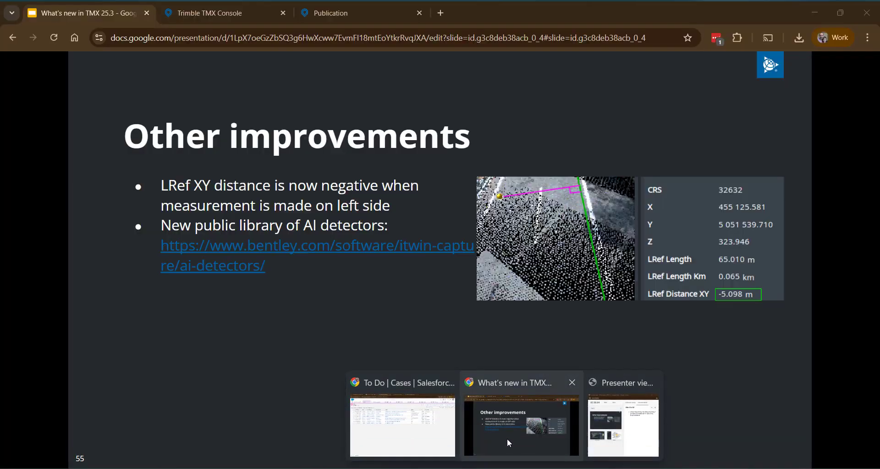
# Switch back to the presentation in Chrome, open its Bentley AI detectors link, and go to the page's detector list
pyautogui.click(507, 439)
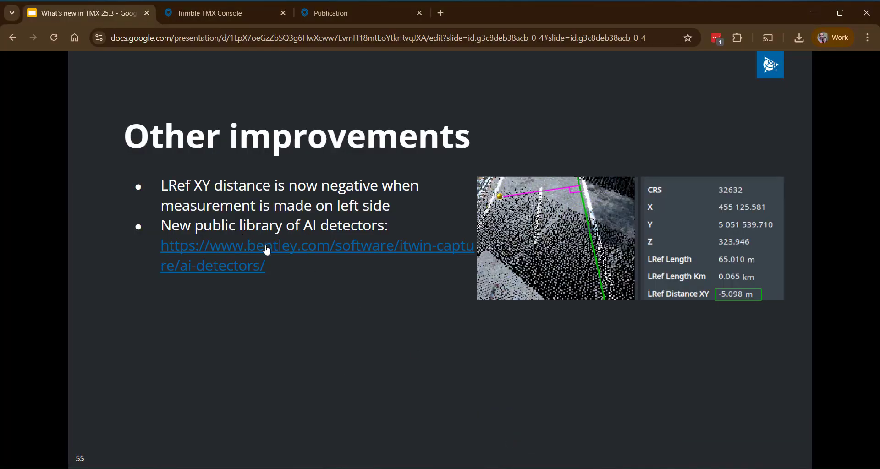
pyautogui.click(300, 252)
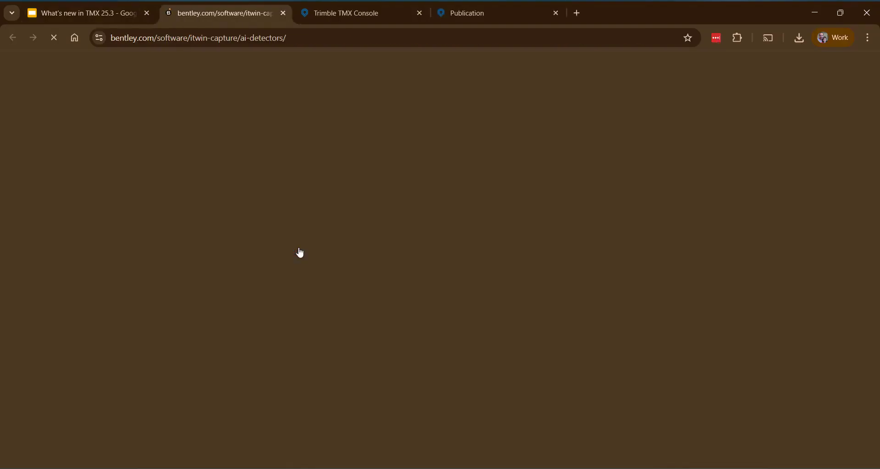
pyautogui.scroll(-4, 415, 241)
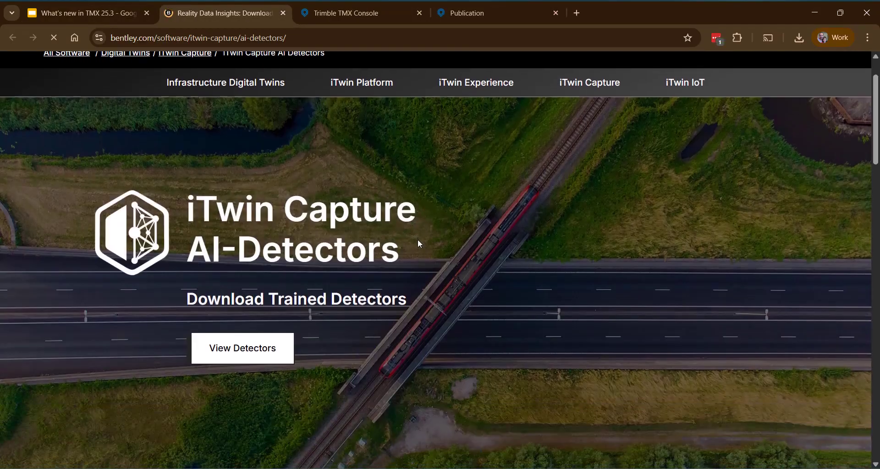
pyautogui.click(237, 237)
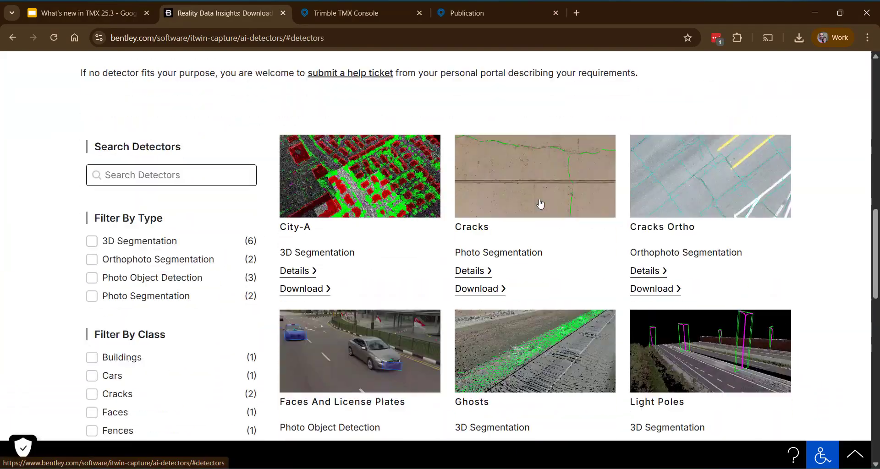
# Look through the downloadable detectors on the iTwin Capture AI-Detectors page and the introduction above them
pyautogui.scroll(-15, 669, 192)
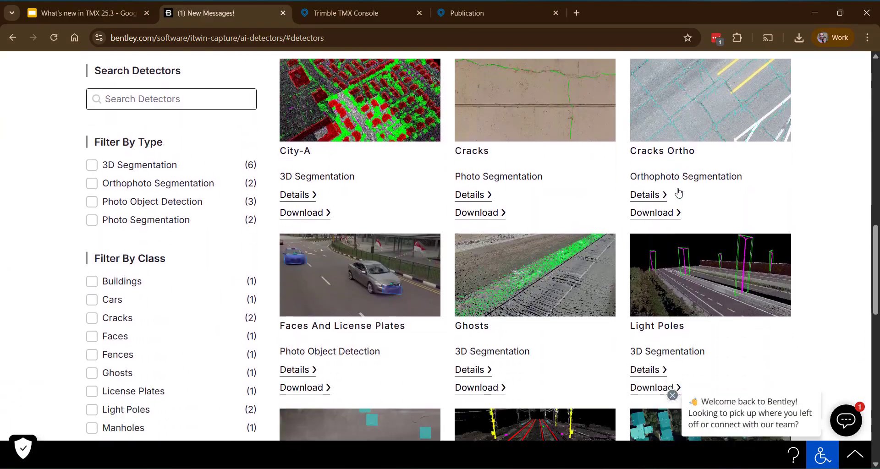
pyautogui.scroll(10, 671, 198)
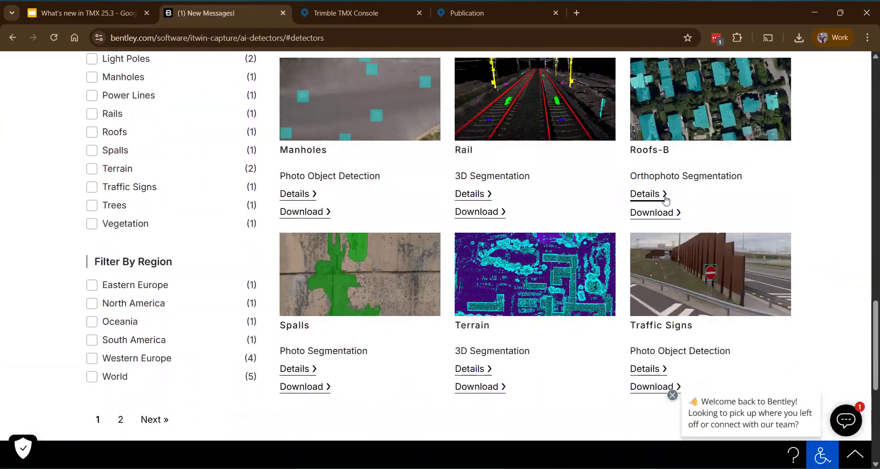
pyautogui.scroll(3, 680, 193)
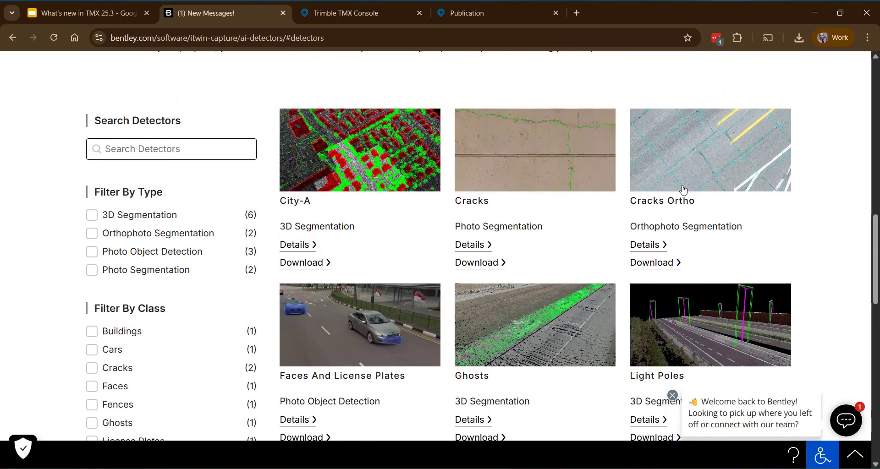
pyautogui.scroll(-3, 757, 185)
pyautogui.scroll(-6, 757, 185)
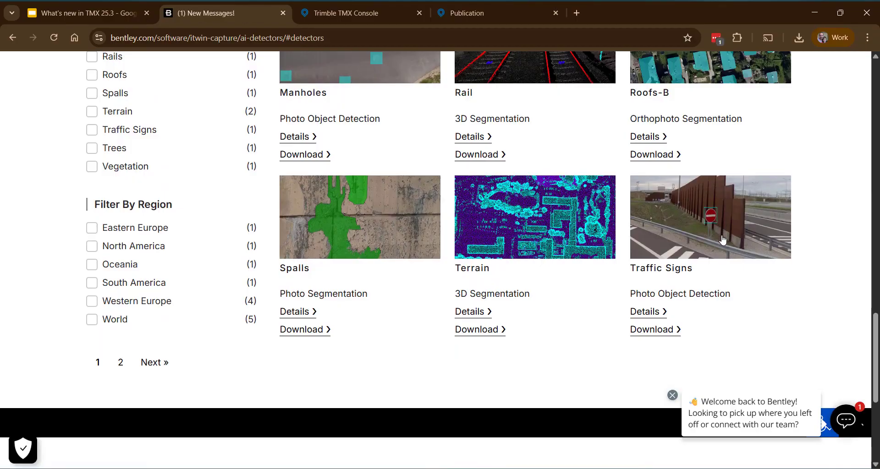
pyautogui.scroll(9, 726, 236)
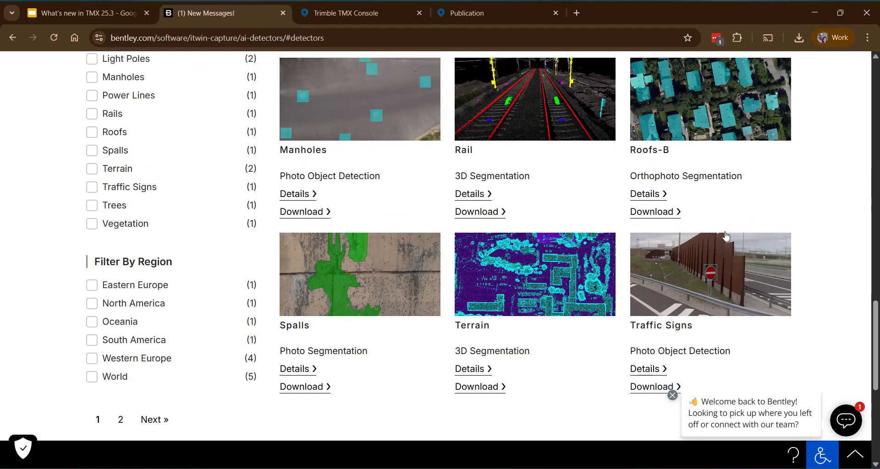
pyautogui.scroll(5, 728, 248)
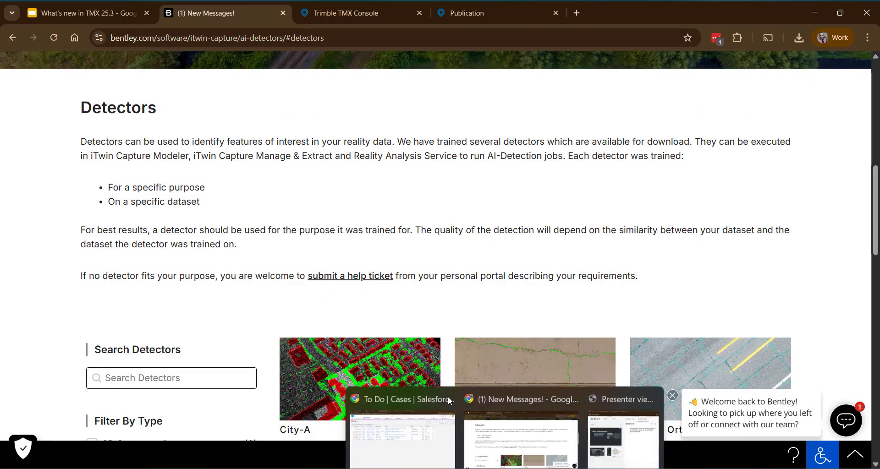
# Return to the What's new in TMX 25.3 presentation and advance to the closing "Thank you" slide
pyautogui.click(99, 18)
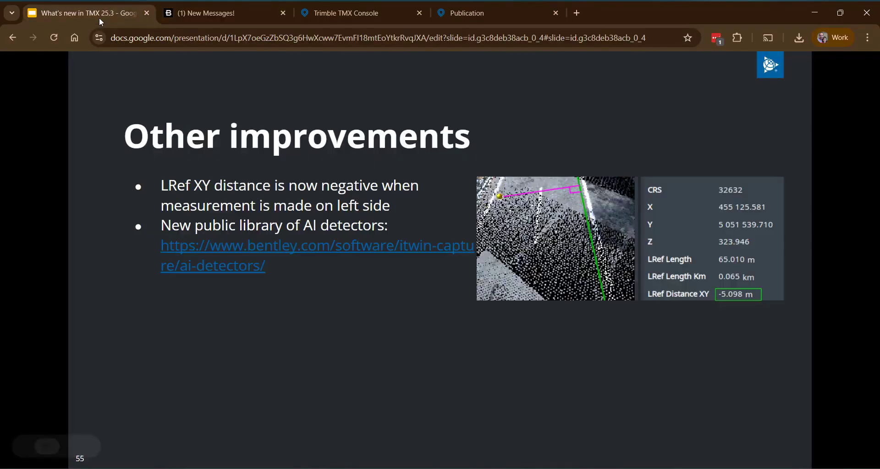
pyautogui.click(544, 181)
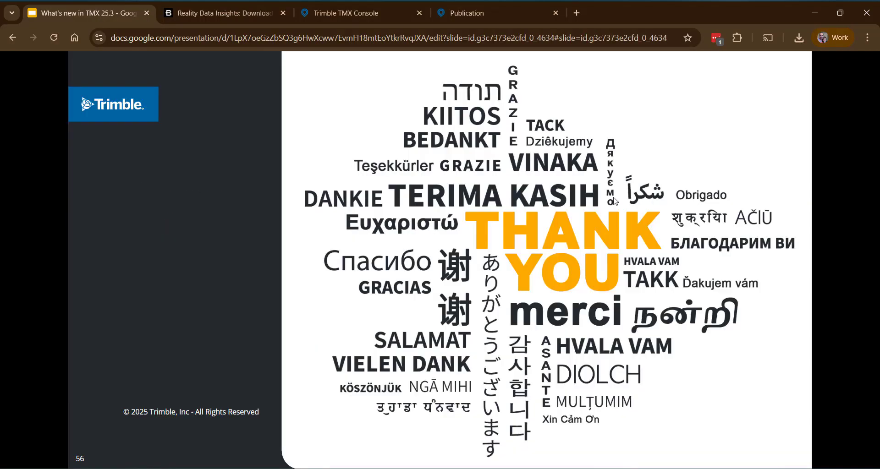